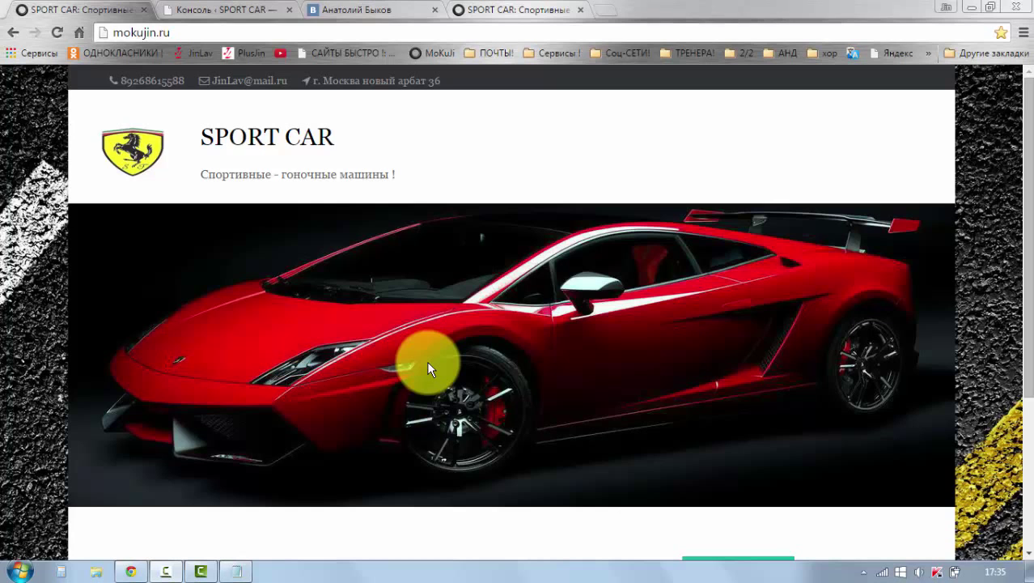
- Open a blank new page from the admin dashboard, look over its editor, and move the draft to the trash
left_click(220, 10)
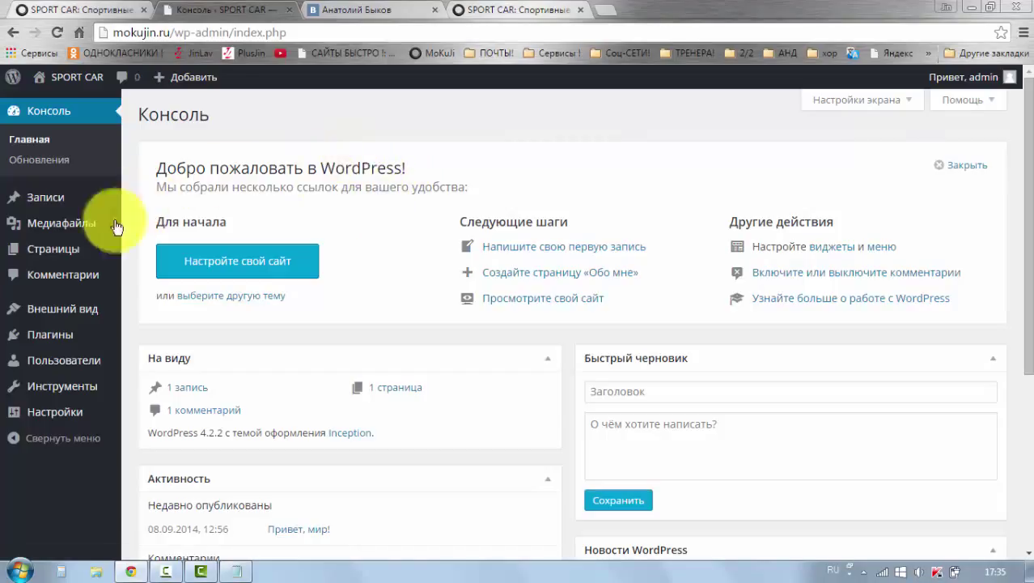
mouse_move(56, 254)
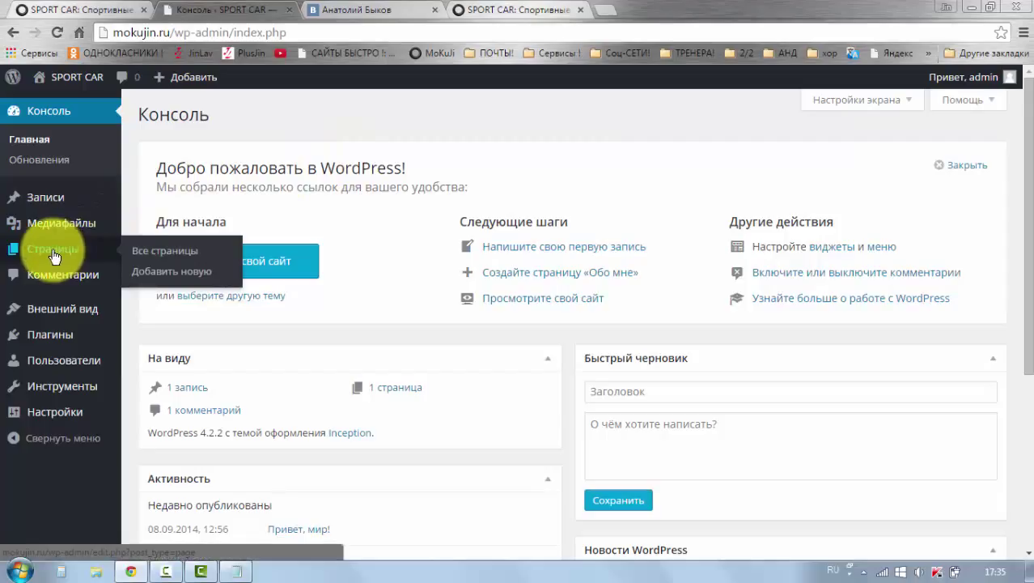
left_click(164, 277)
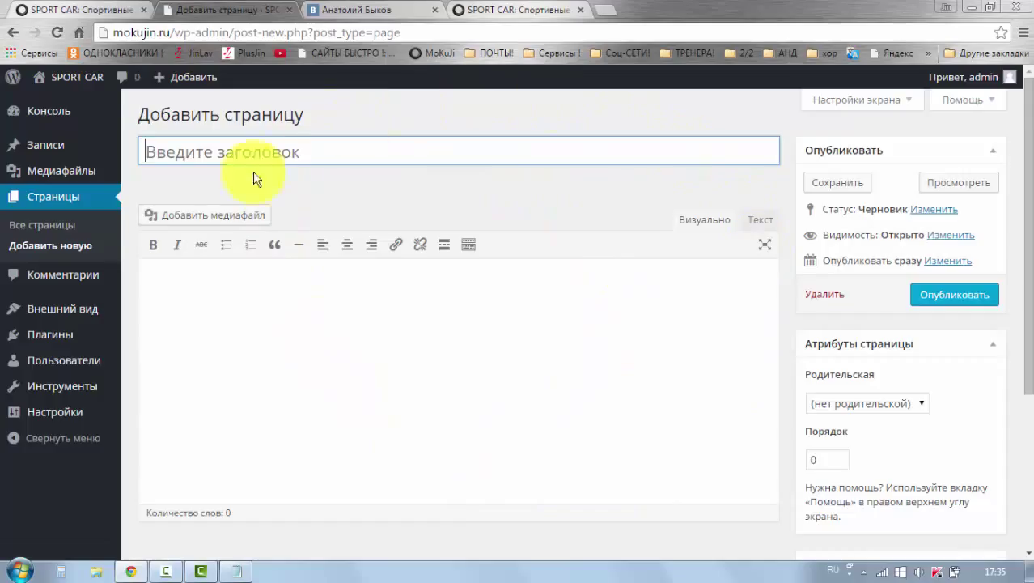
scroll(365, 387, "down", 3)
scroll(400, 382, "up", 3)
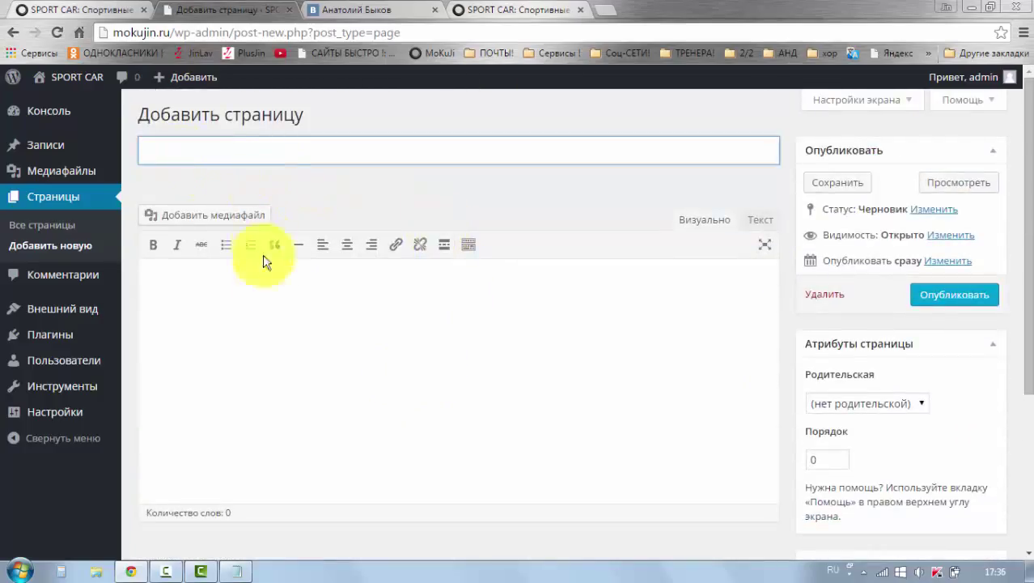
left_click(262, 284)
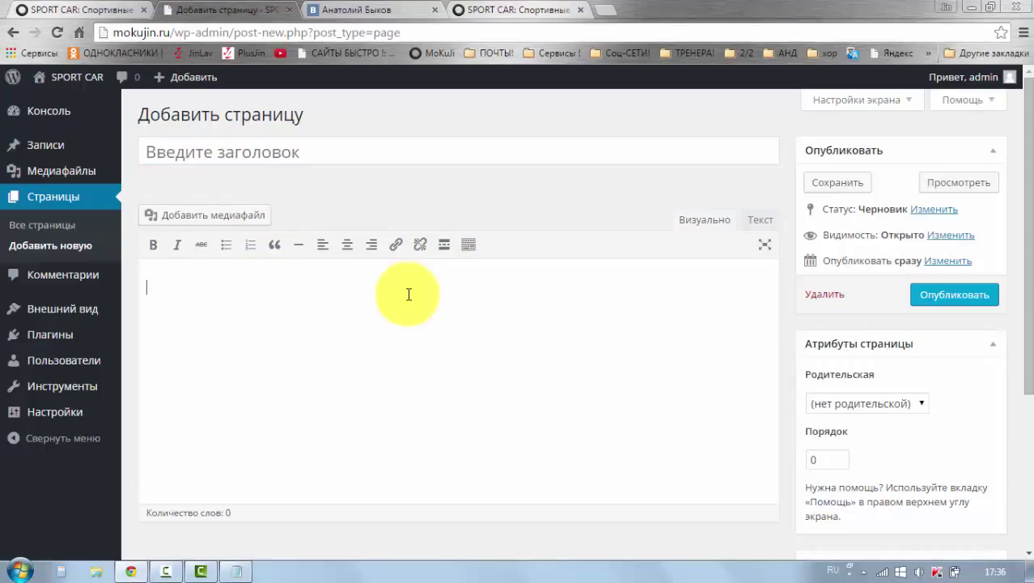
left_click(813, 297)
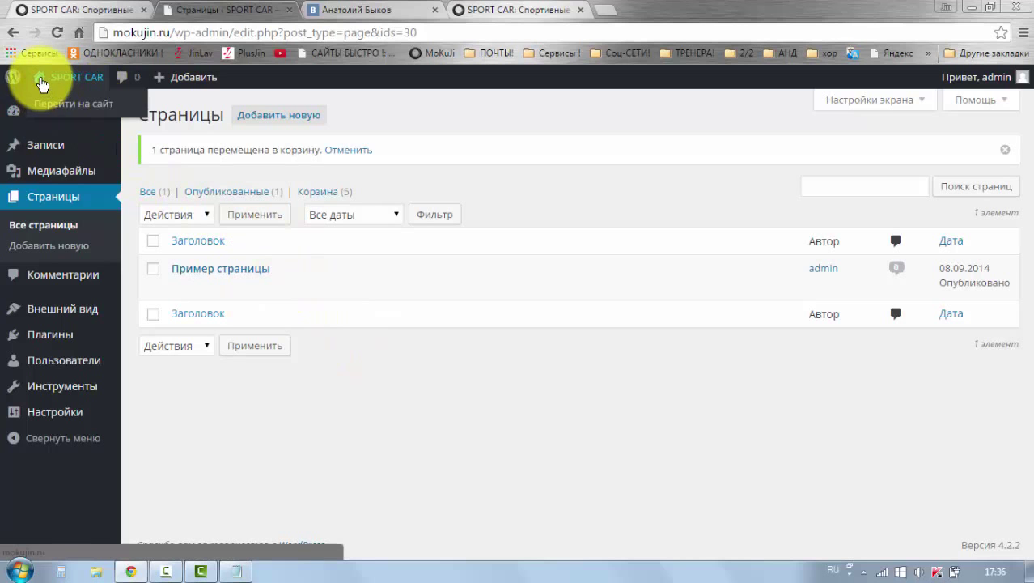
- Visit the SPORT CAR site's front page from the admin area and look it over
left_click(42, 84)
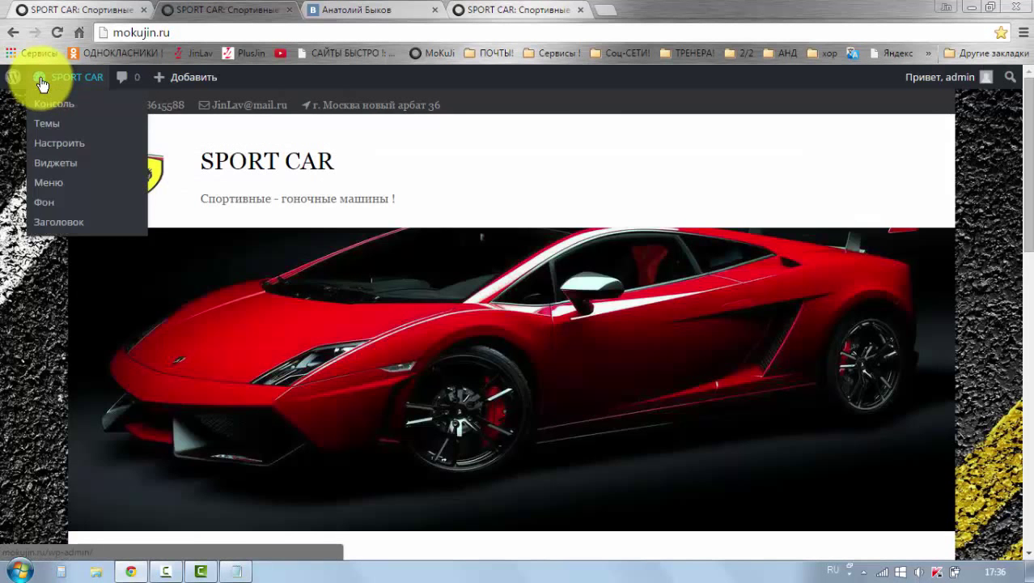
left_click(232, 346)
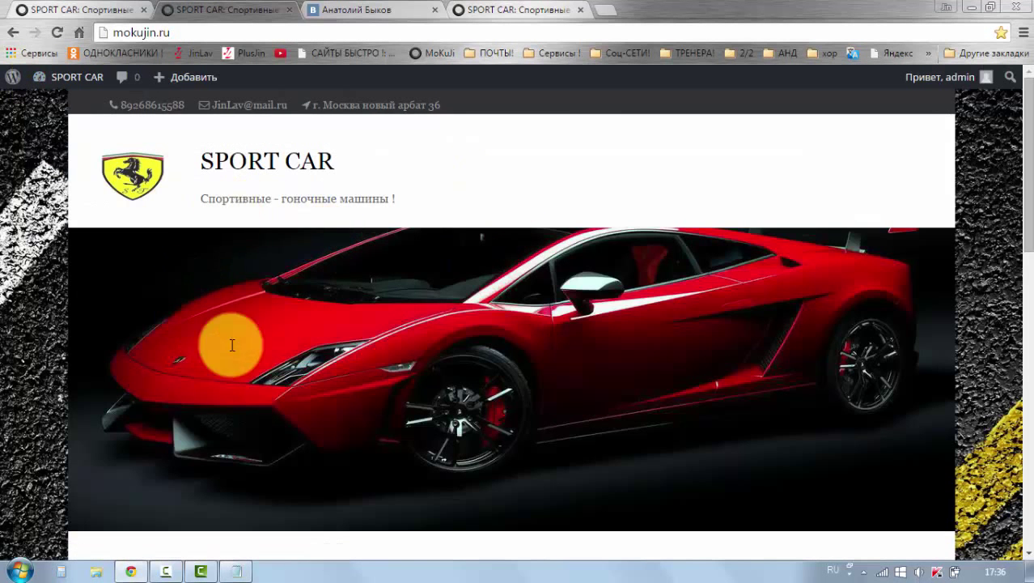
scroll(232, 345, "down", 4)
scroll(333, 307, "up", 4)
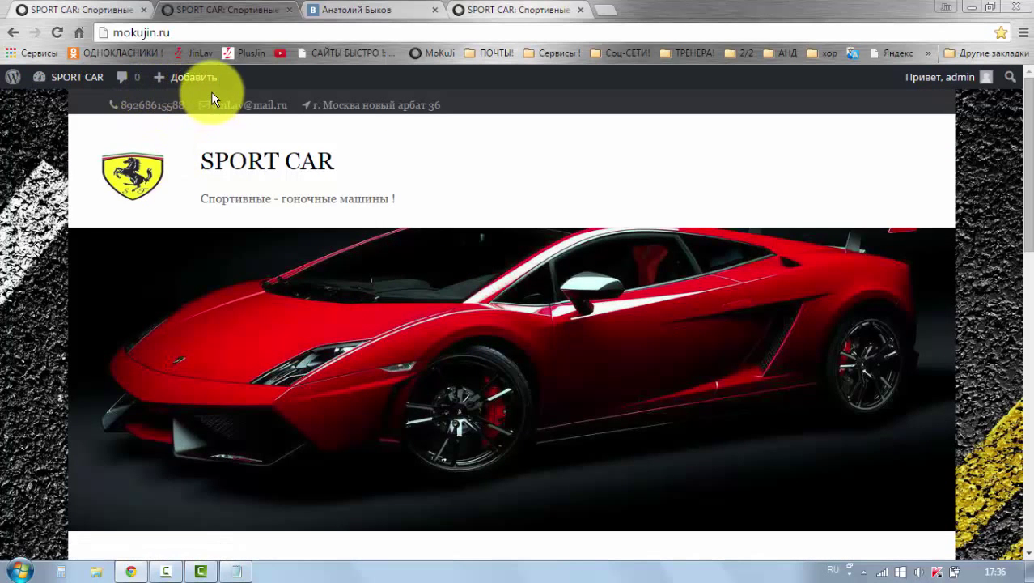
- Start another blank page directly from the live site's admin shortcuts, and move that draft to the trash
mouse_move(202, 77)
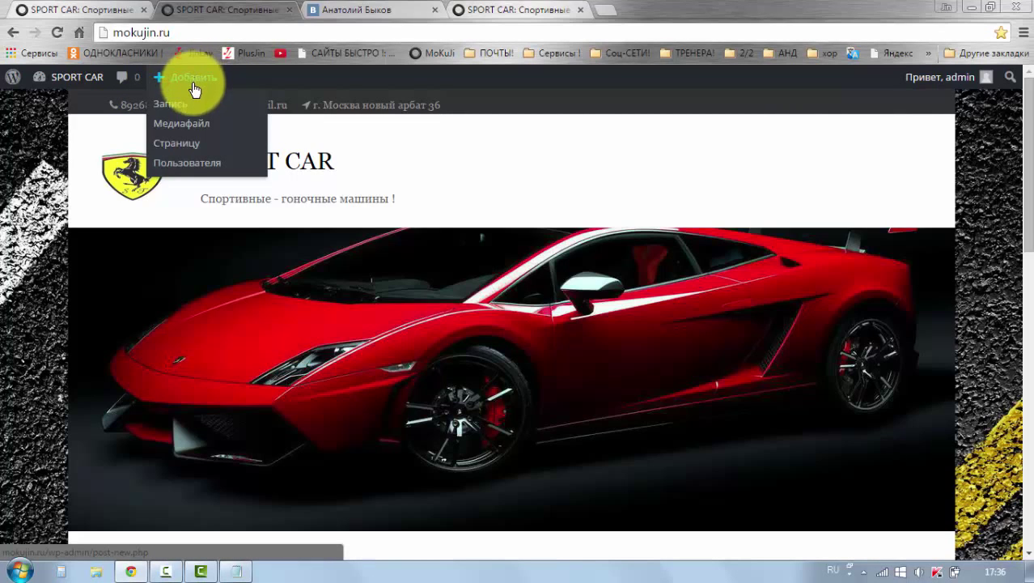
left_click(178, 152)
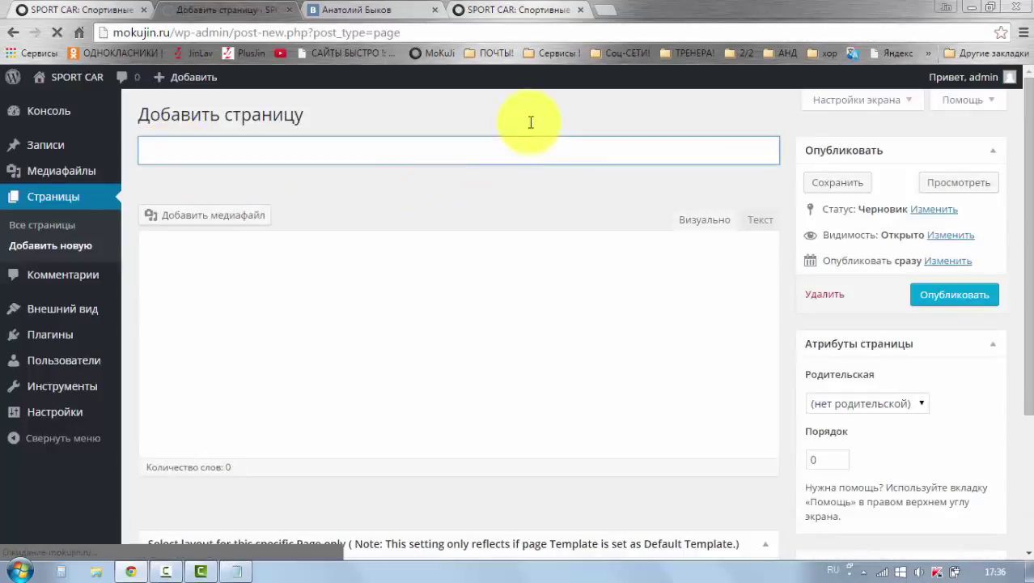
scroll(376, 420, "down", 2)
scroll(693, 174, "up", 2)
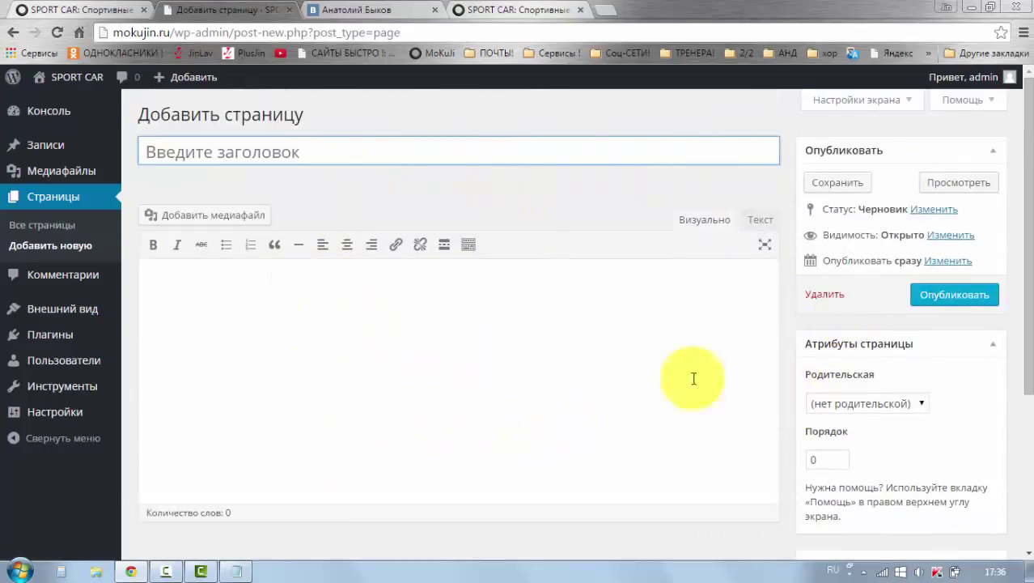
left_click(822, 301)
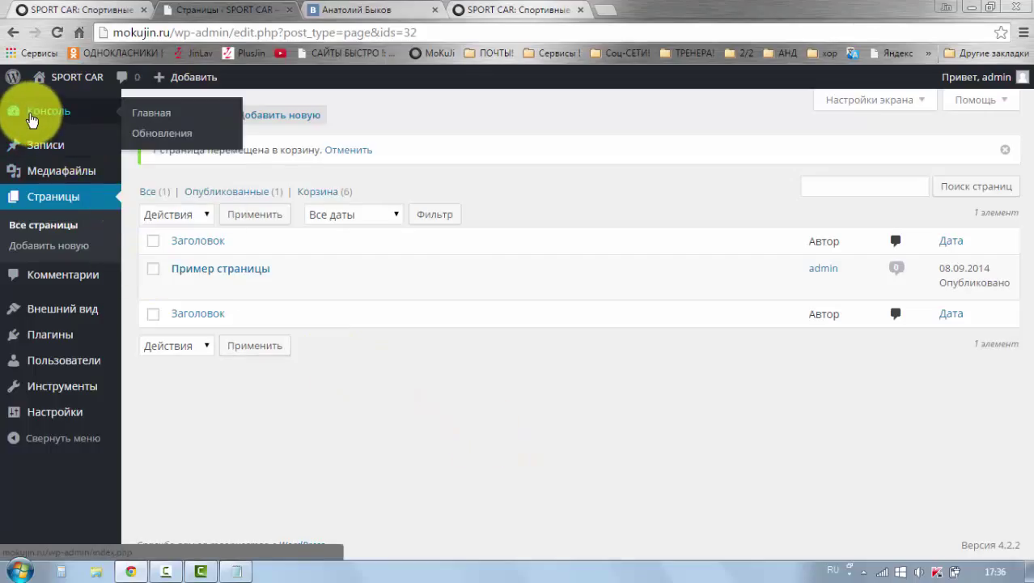
- Return to the dashboard and view the list of all pages
left_click(31, 119)
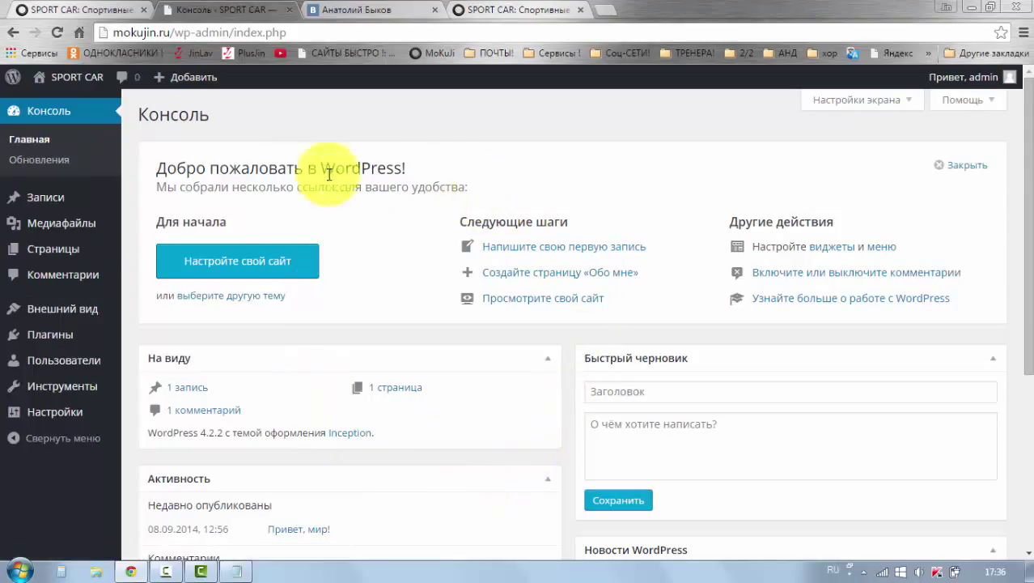
mouse_move(41, 254)
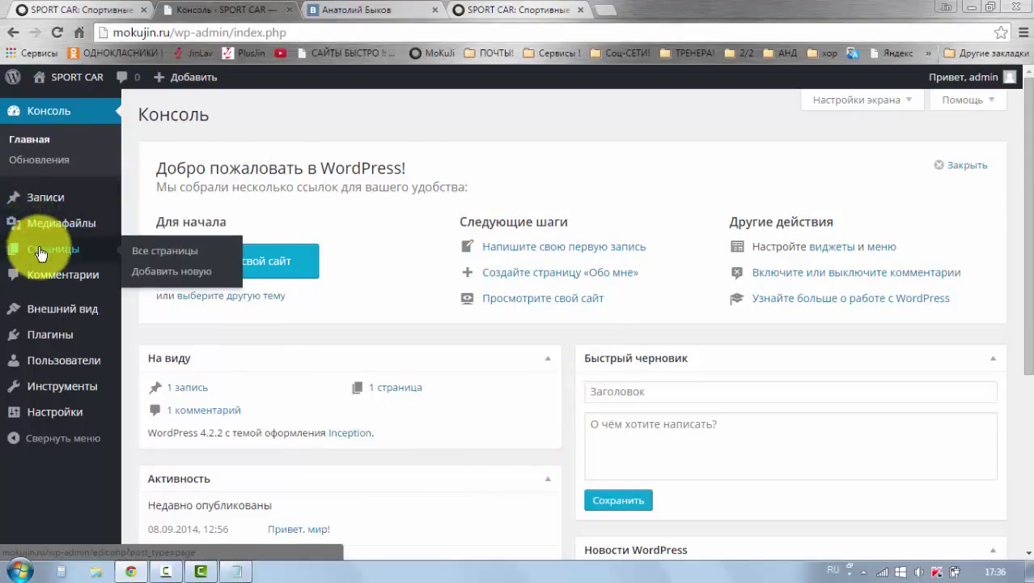
left_click(170, 258)
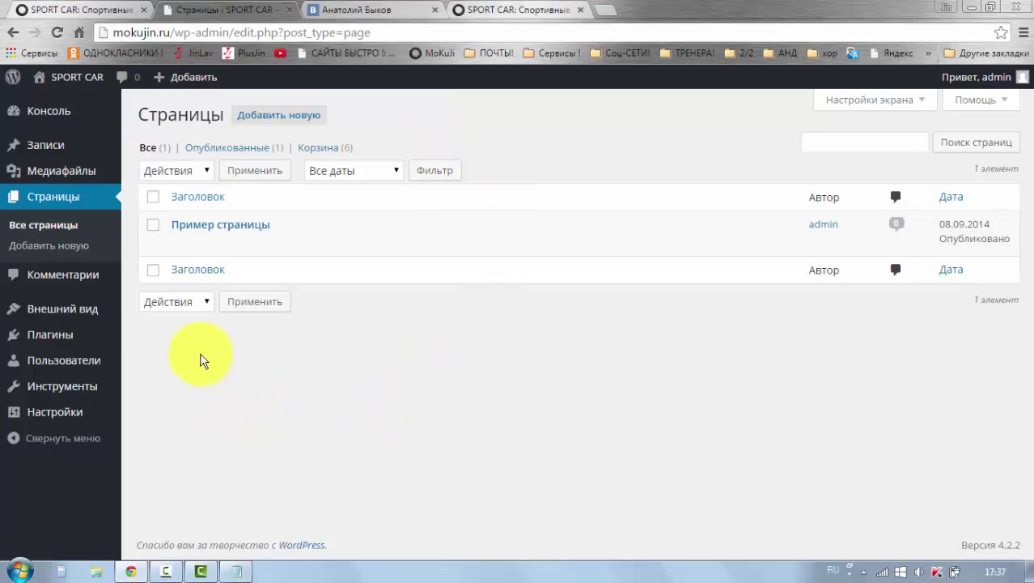
- Create and publish a page titled "как посадить дерево", check its permalink, and move the page to the trash
left_click(43, 116)
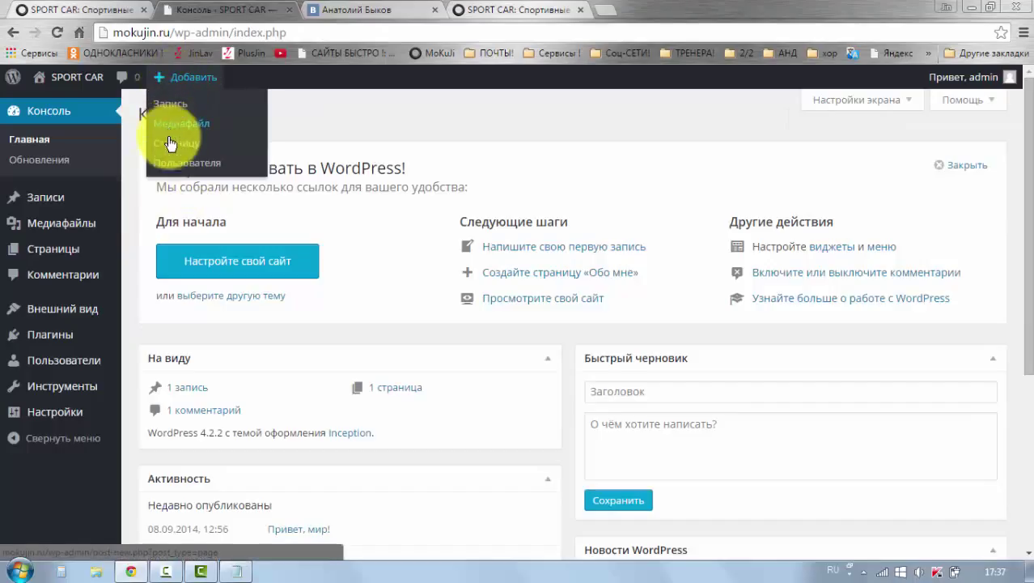
left_click(170, 142)
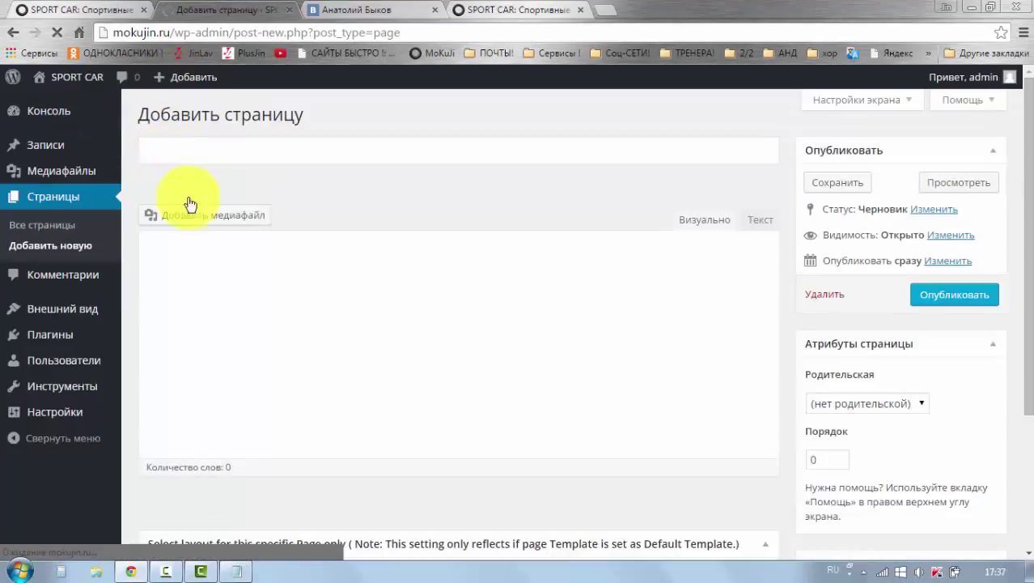
left_click(198, 151)
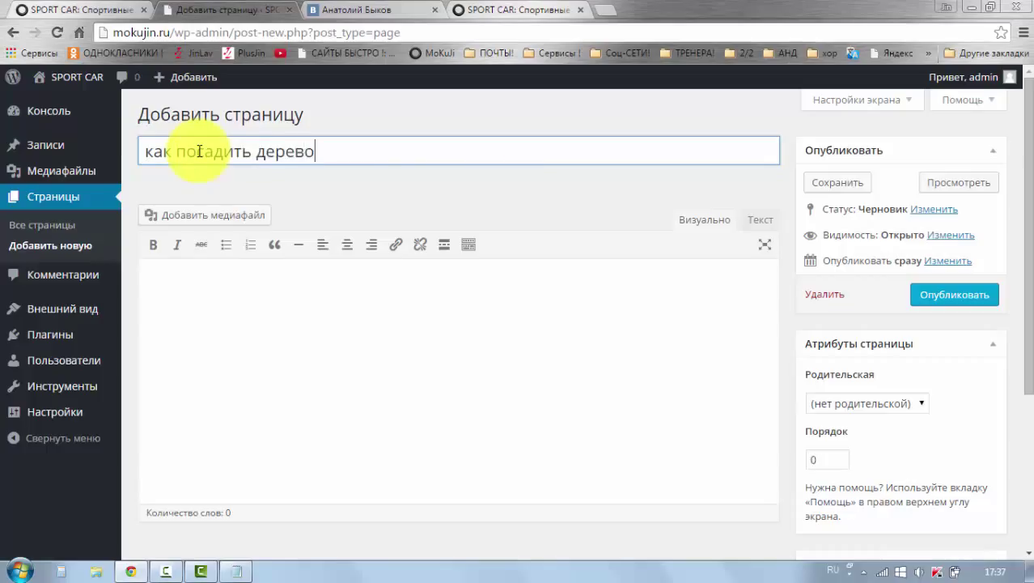
left_click(322, 212)
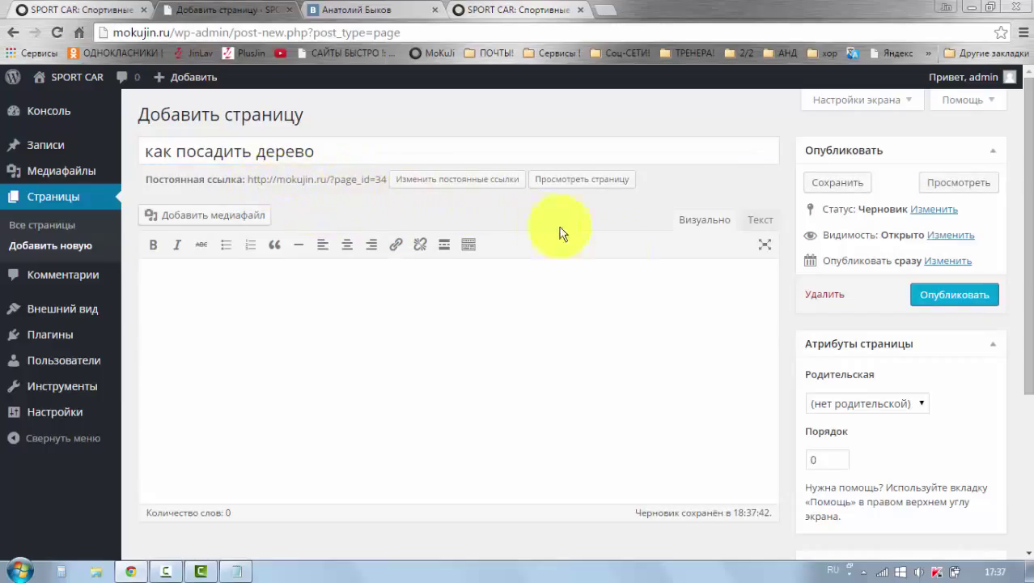
left_click(950, 303)
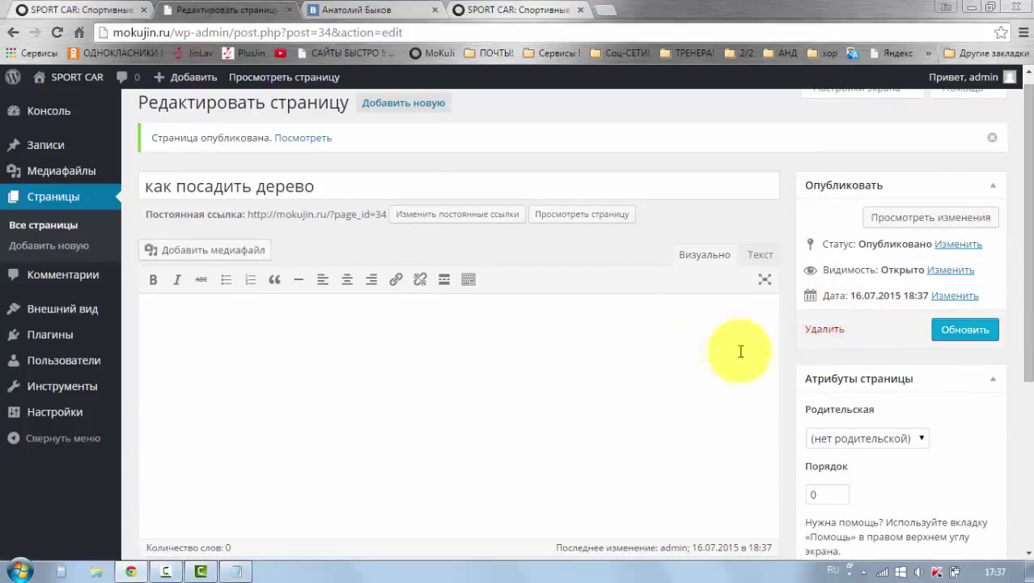
left_click_drag(1026, 336, 1029, 307)
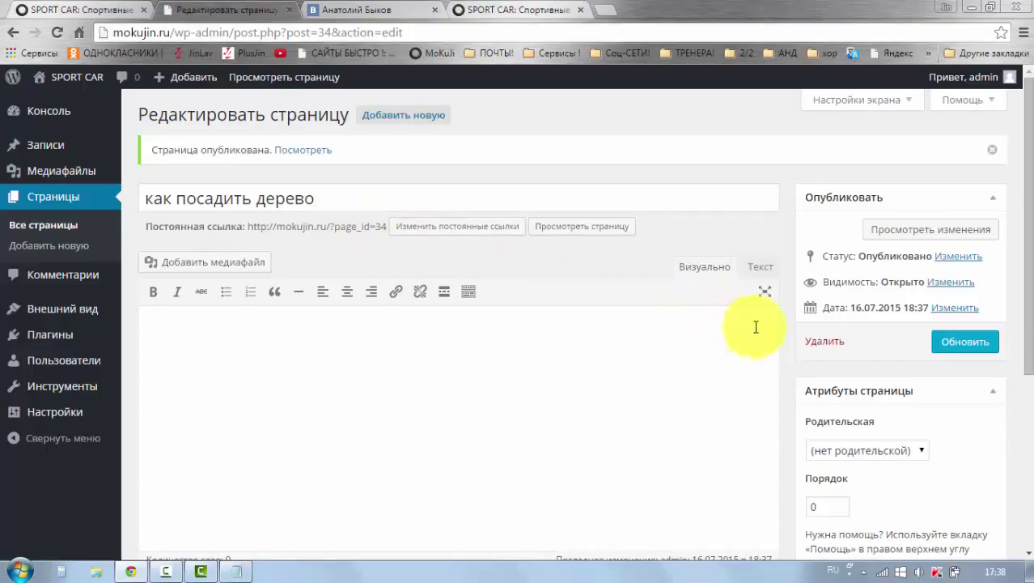
left_click(818, 346)
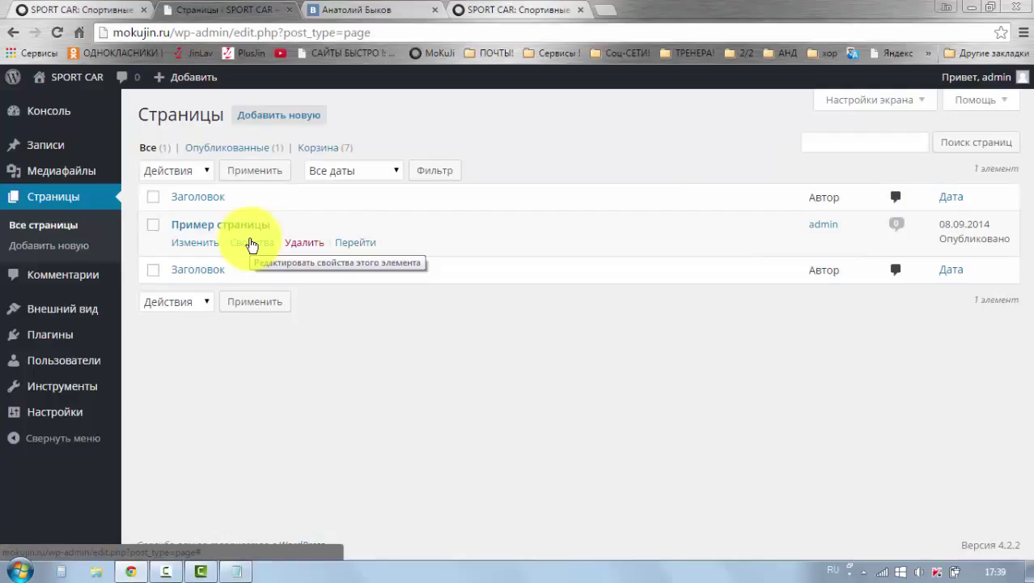
- Set the site's permalink structure to "Название записи" (/%postname%/) and save the settings
mouse_move(32, 423)
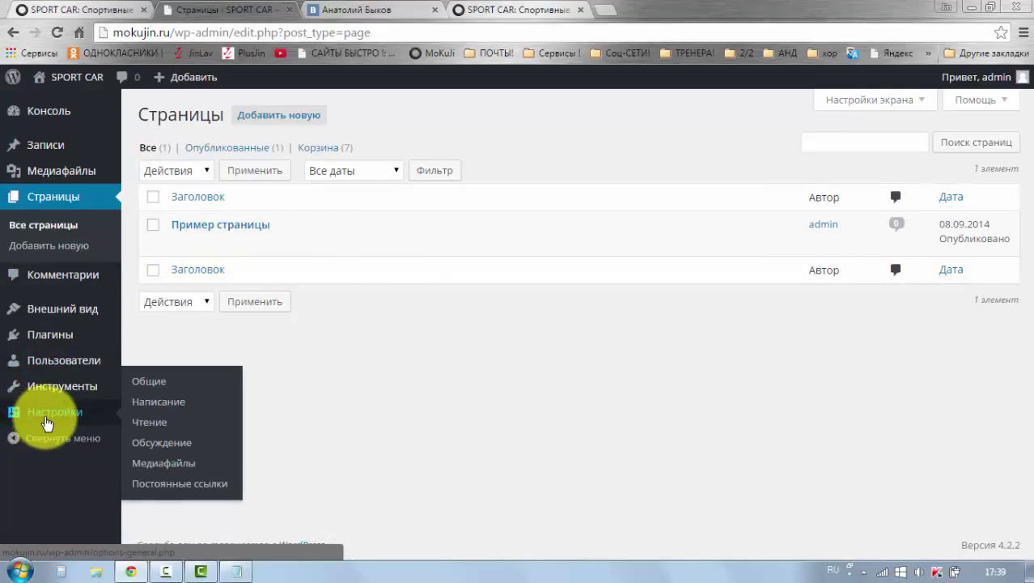
left_click(148, 486)
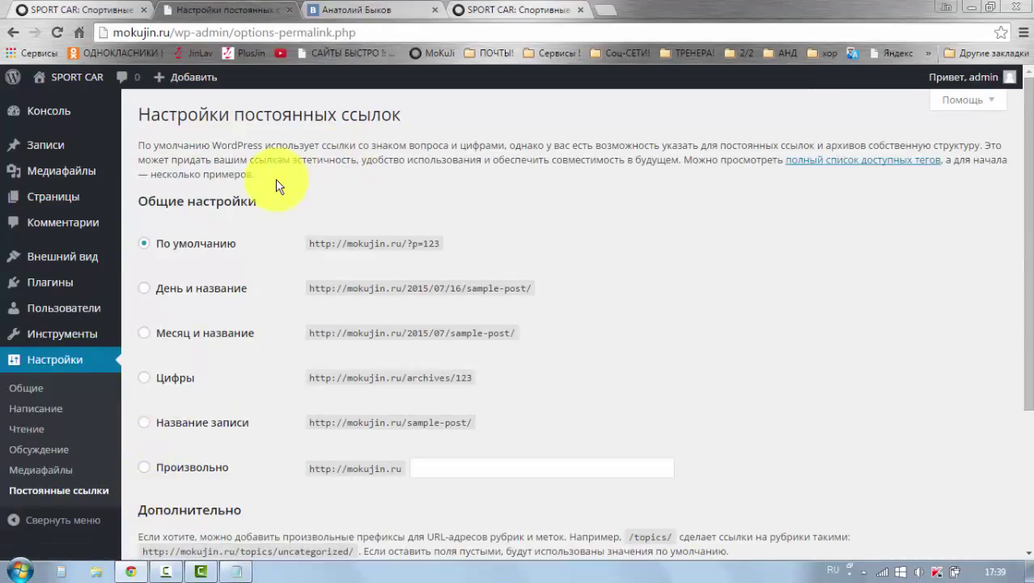
left_click(144, 424)
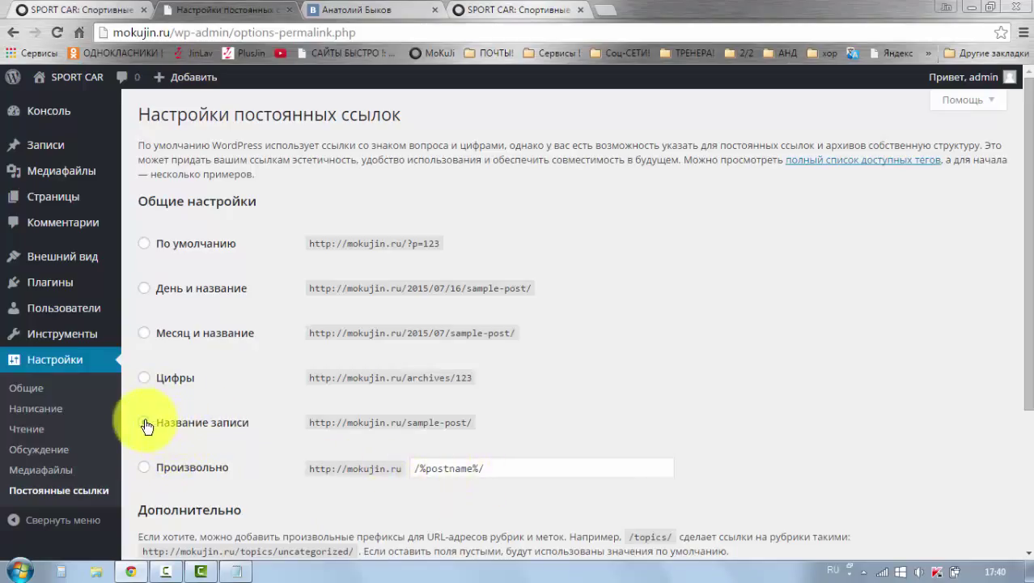
scroll(144, 421, "down", 3)
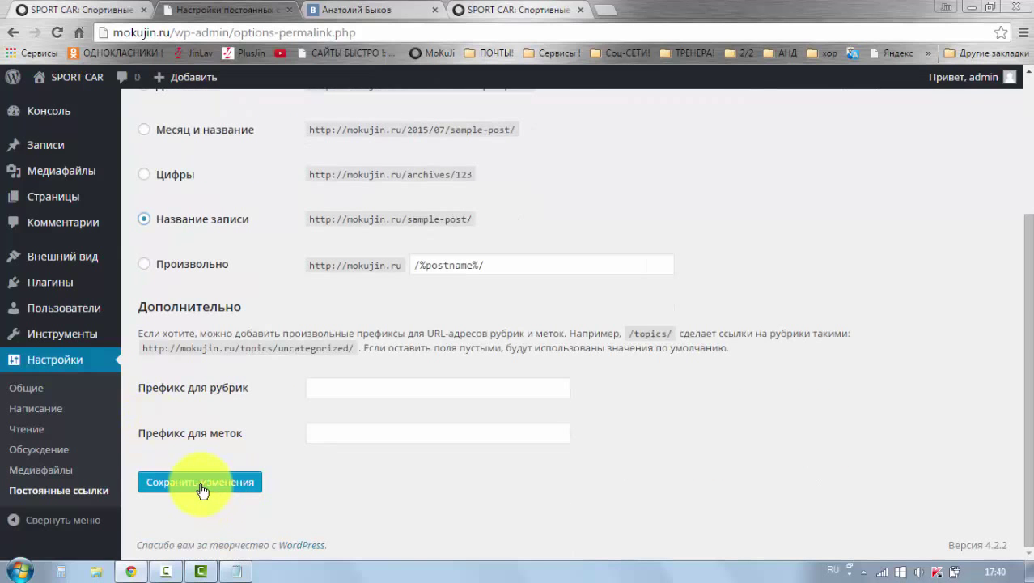
left_click(201, 490)
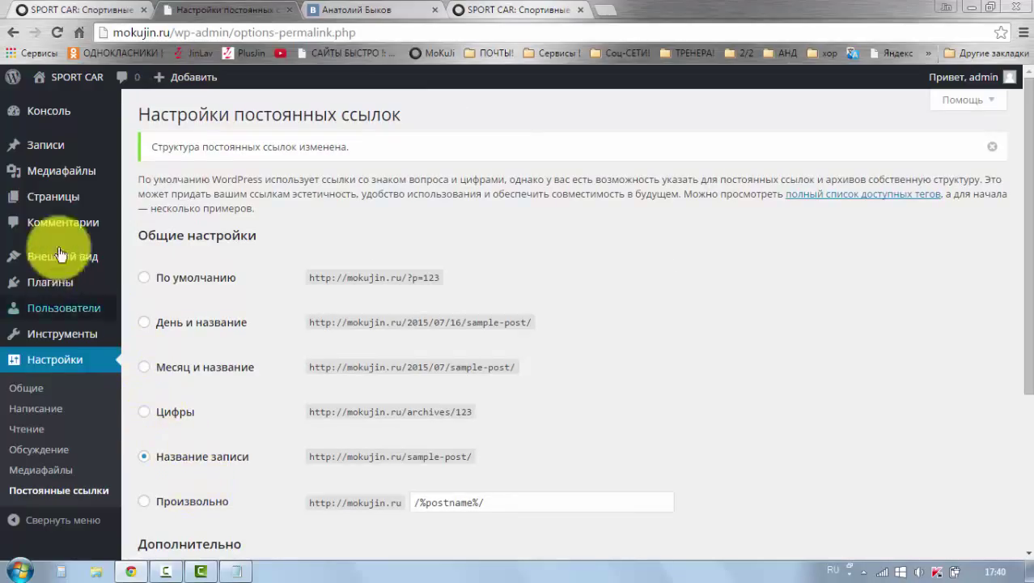
- Add a new page titled "как посадить дерево" and publish it
mouse_move(48, 205)
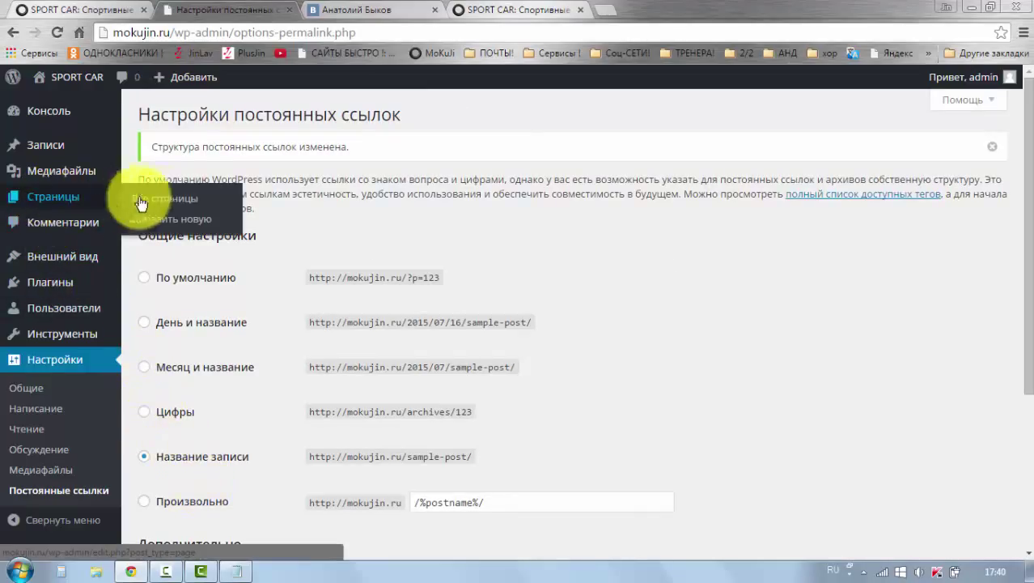
left_click(188, 222)
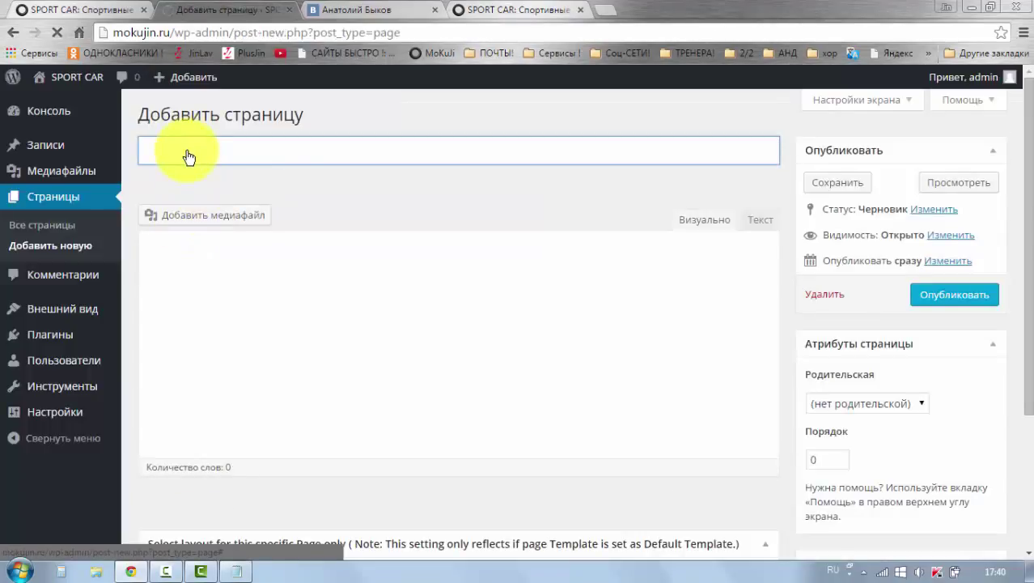
left_click(187, 150)
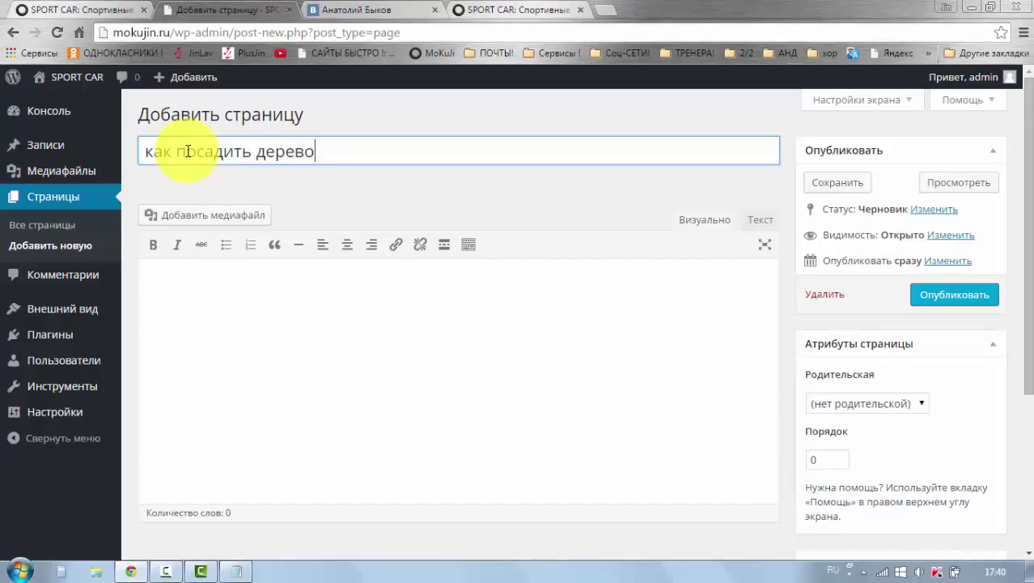
left_click(288, 188)
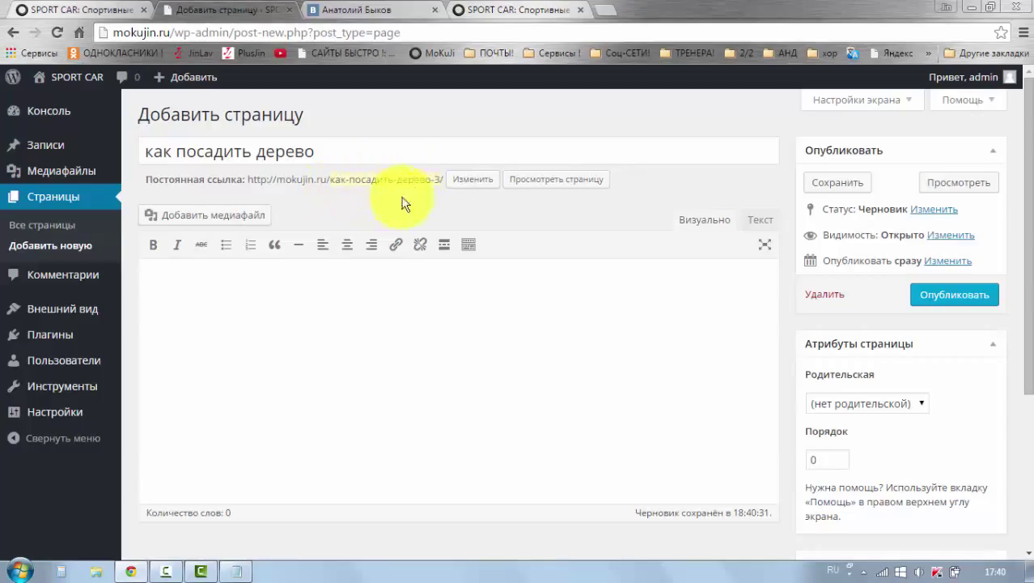
left_click(949, 304)
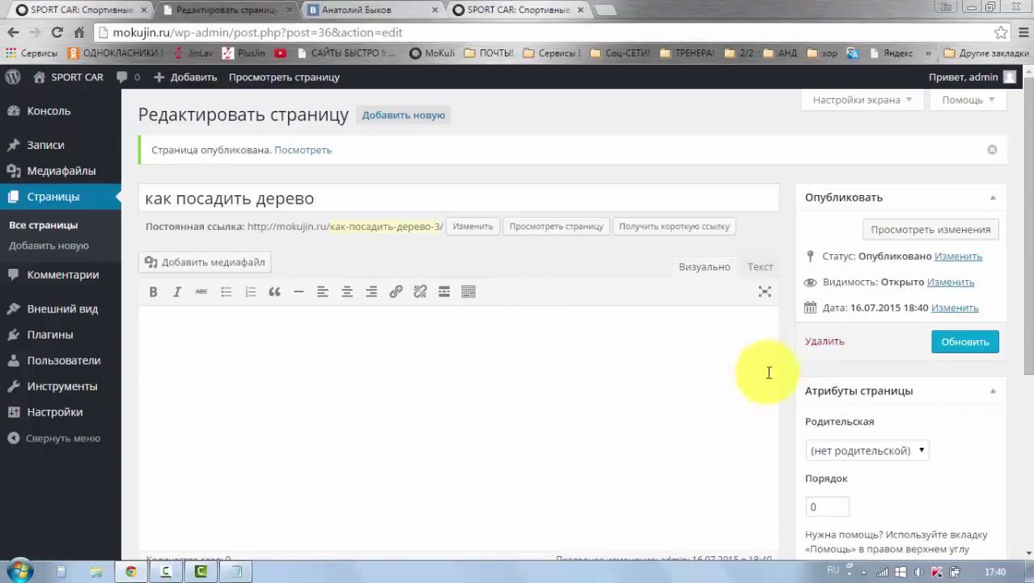
- Preview the published "как посадить дерево" page on the site and look through it
left_click(897, 235)
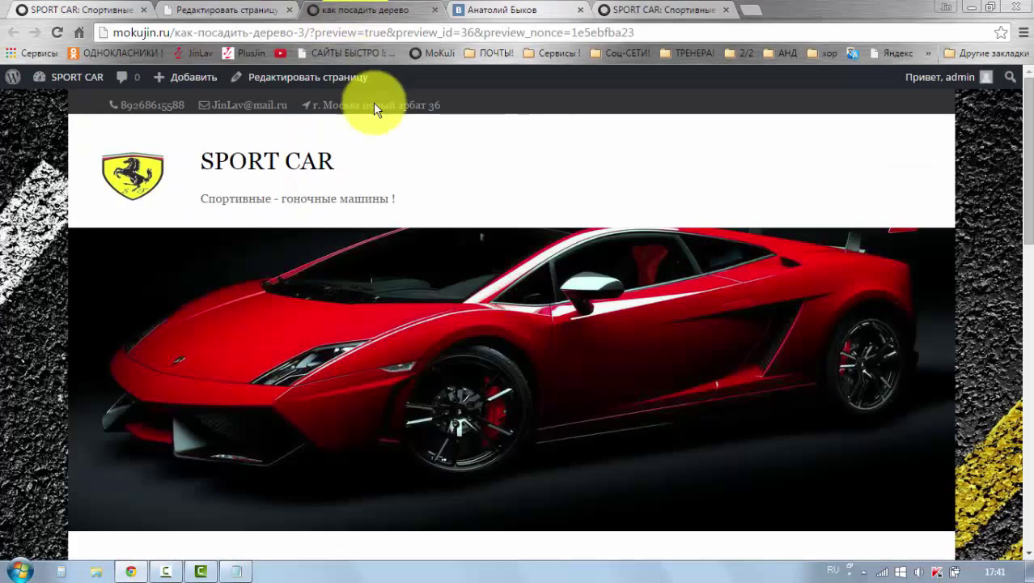
scroll(449, 250, "down", 3)
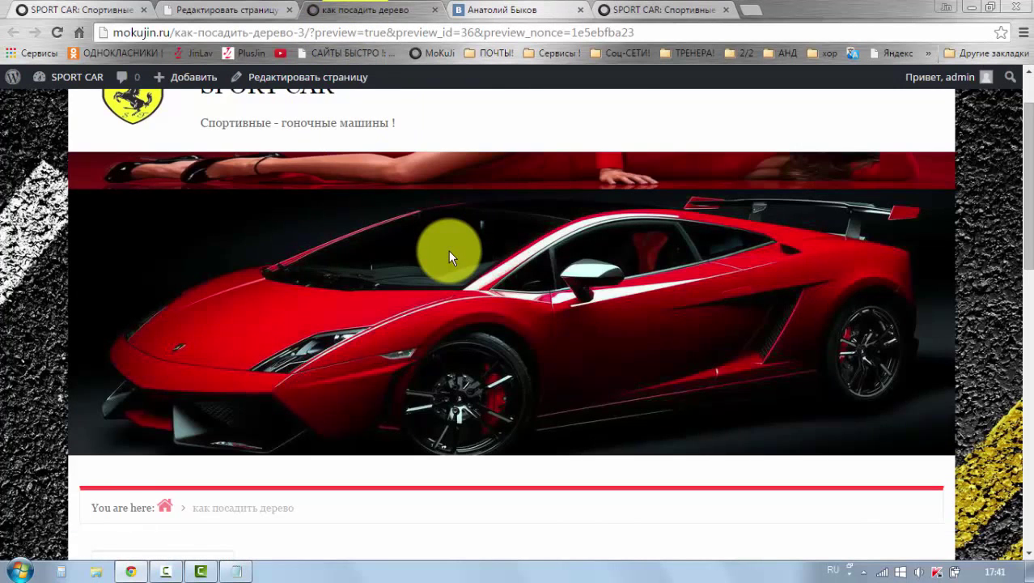
- Examine the title of the previewed "как посадить дерево" page and how its web address is written
scroll(462, 311, "down", 1)
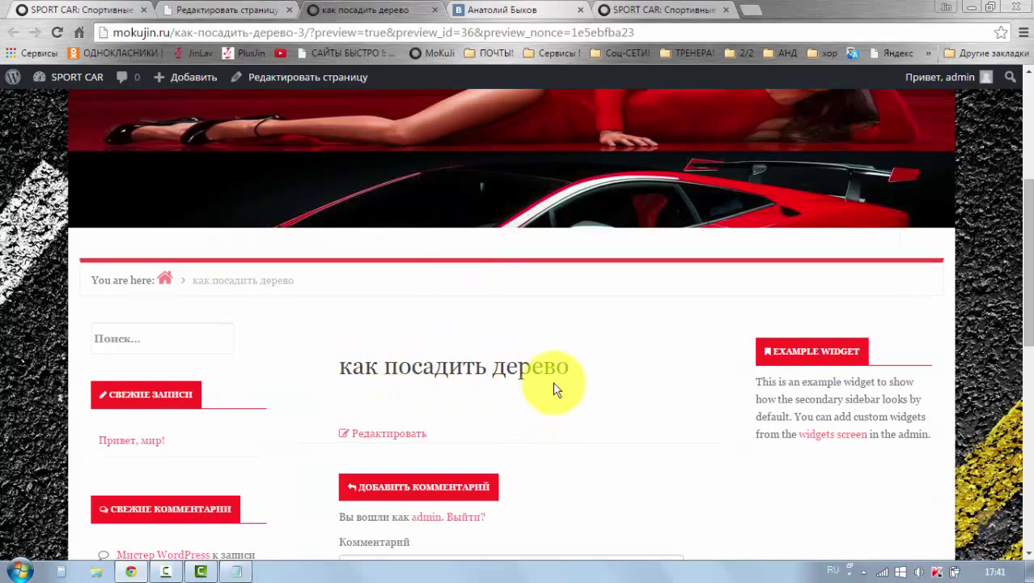
scroll(442, 390, "up", 1)
scroll(442, 382, "up", 3)
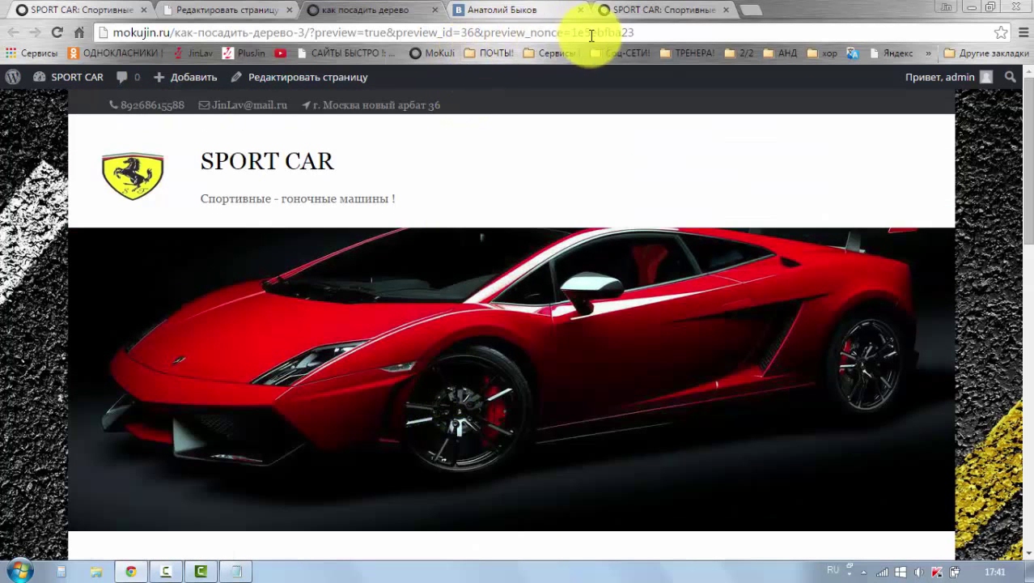
left_click(647, 32)
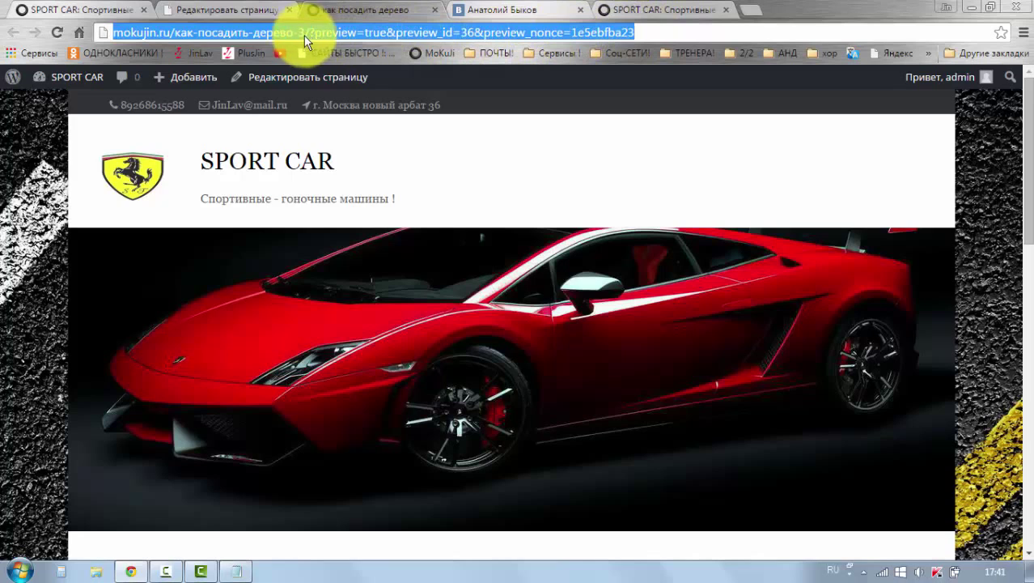
left_click(259, 34)
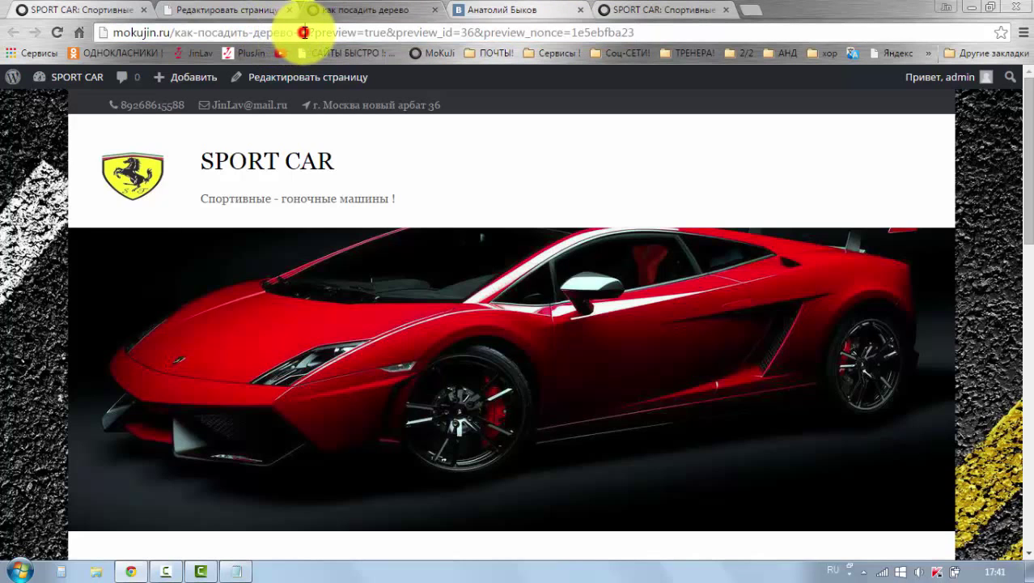
left_click(185, 30)
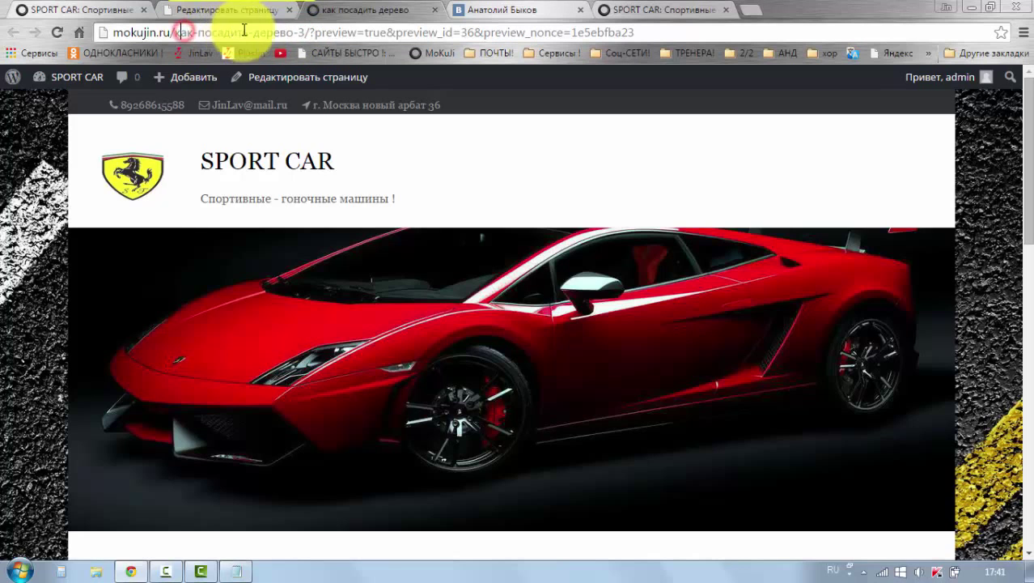
left_click(217, 31)
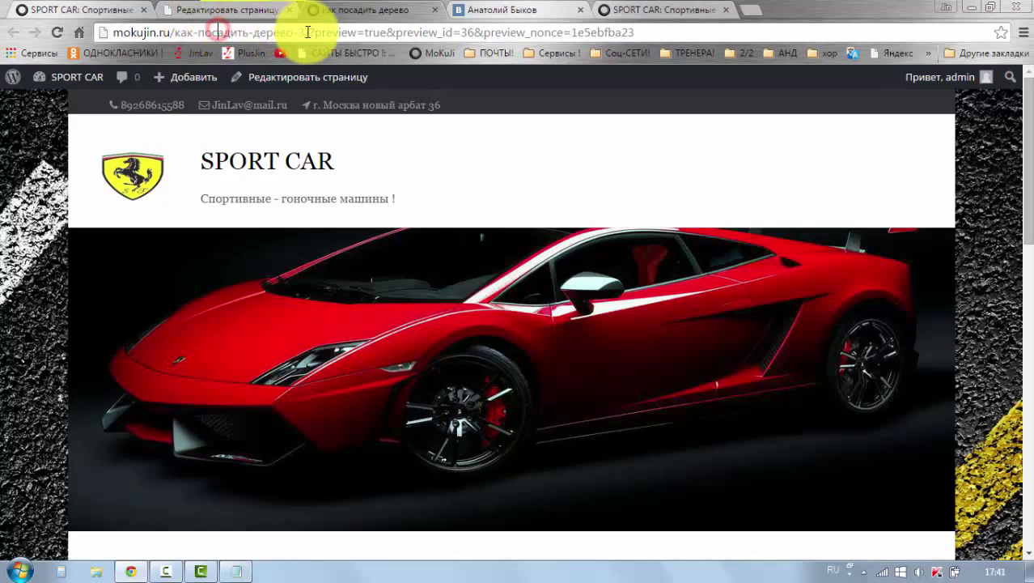
left_click(642, 32)
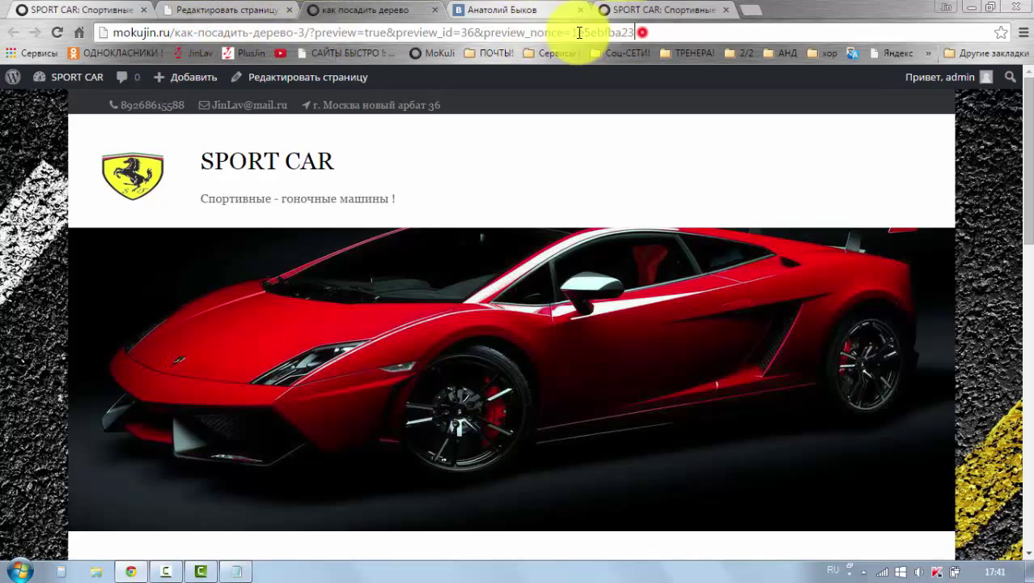
- Copy the previewed page's full address, paste it below "WP Edit" in the Notepad file "плагины", and inspect the encoded link
left_click_drag(636, 32, 118, 32)
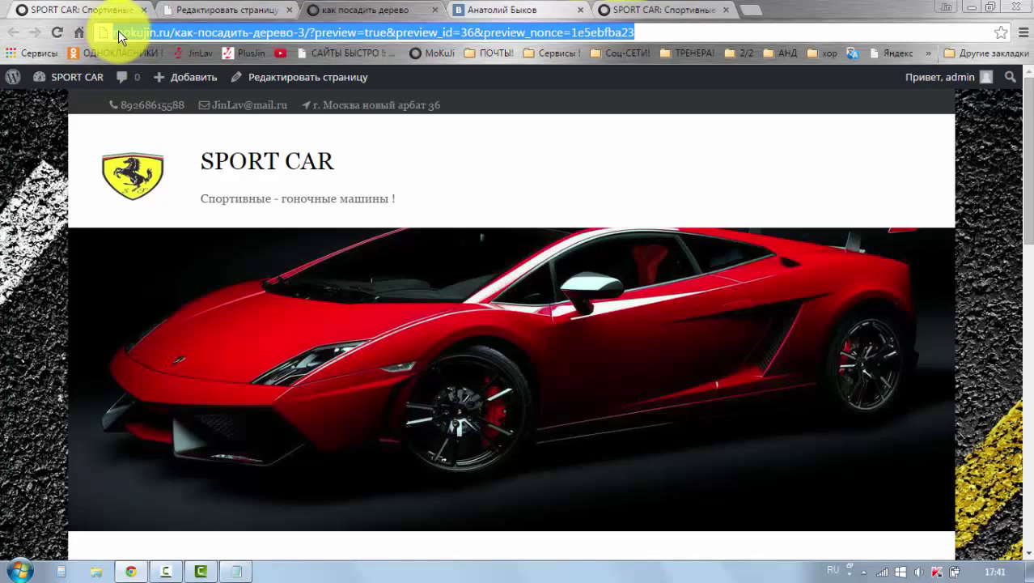
right_click(118, 30)
left_click(174, 86)
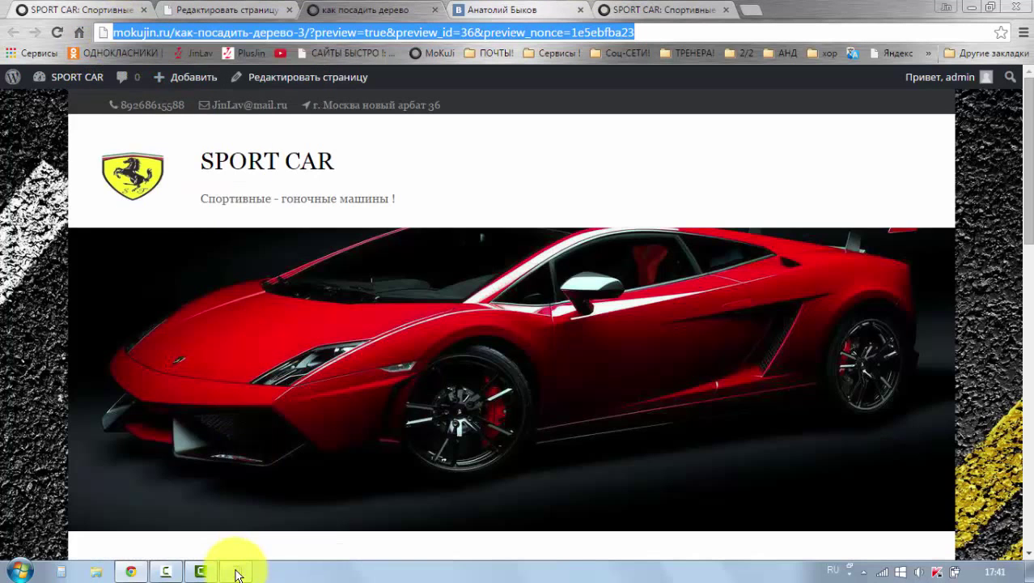
left_click(237, 573)
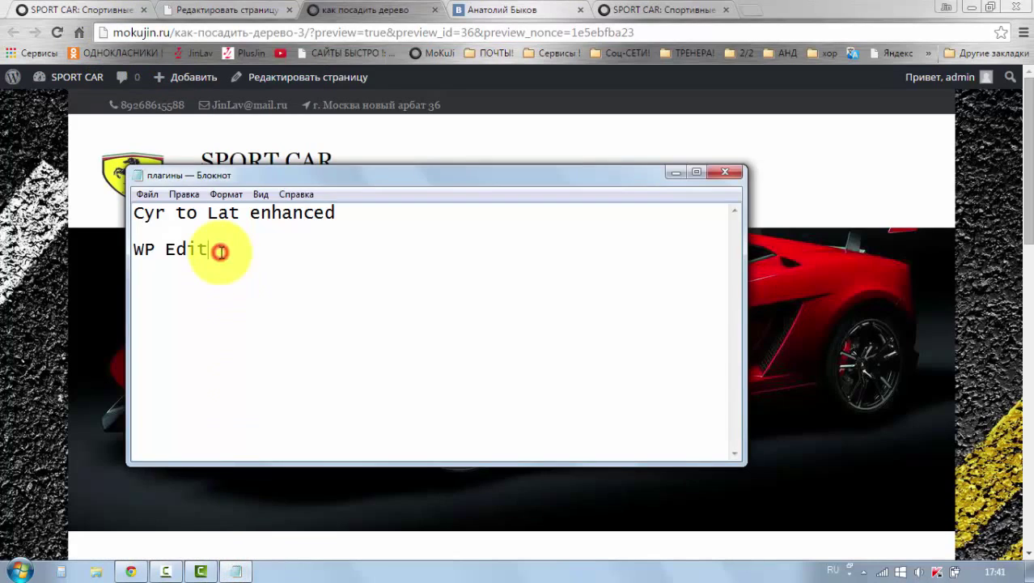
right_click(142, 285)
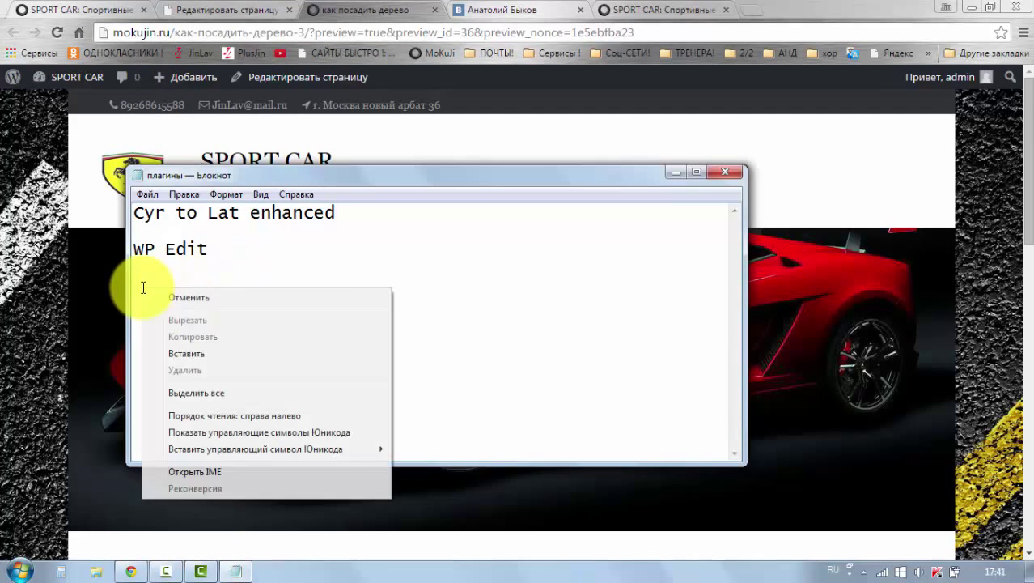
left_click(192, 353)
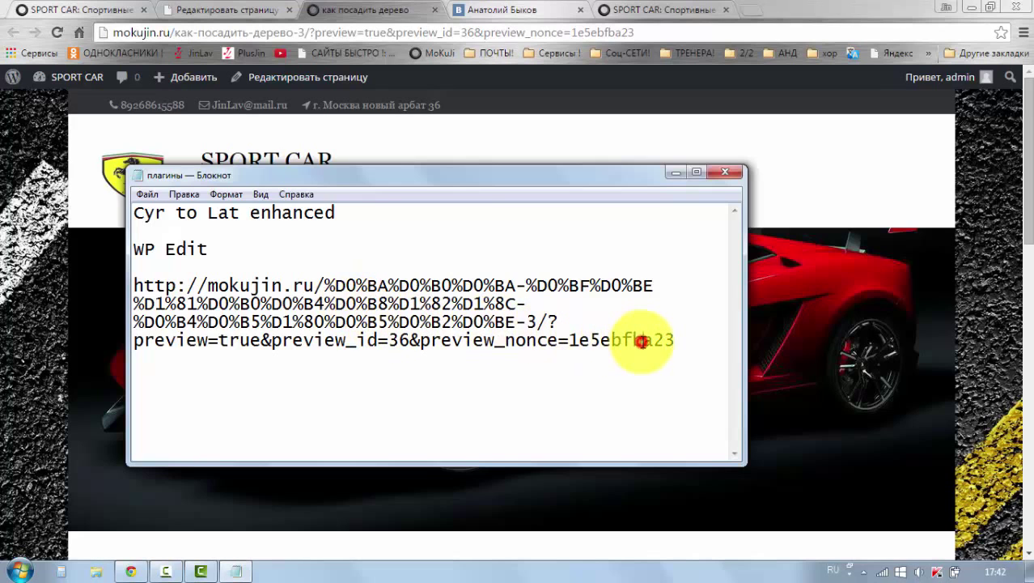
left_click(264, 303)
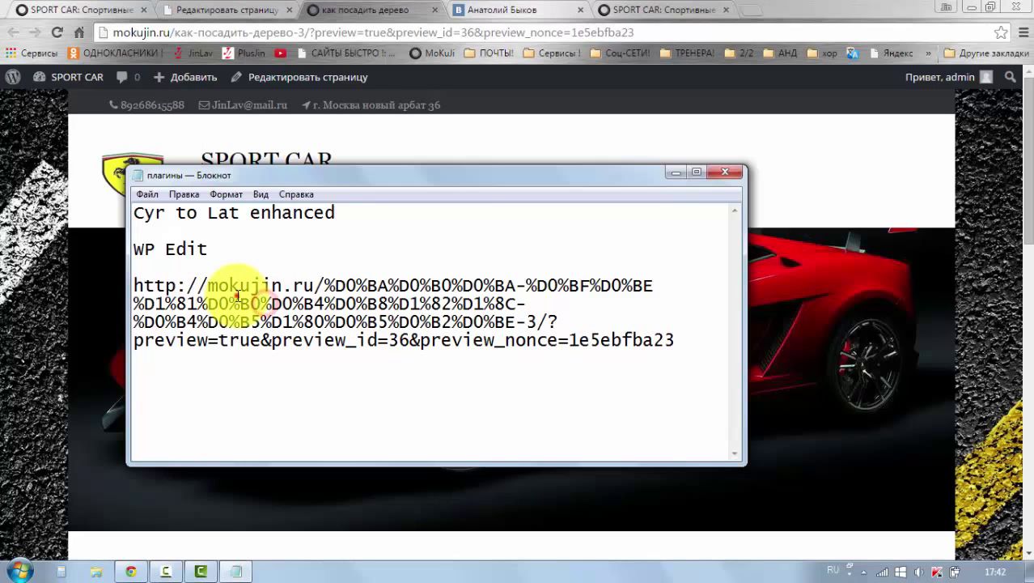
left_click(320, 283)
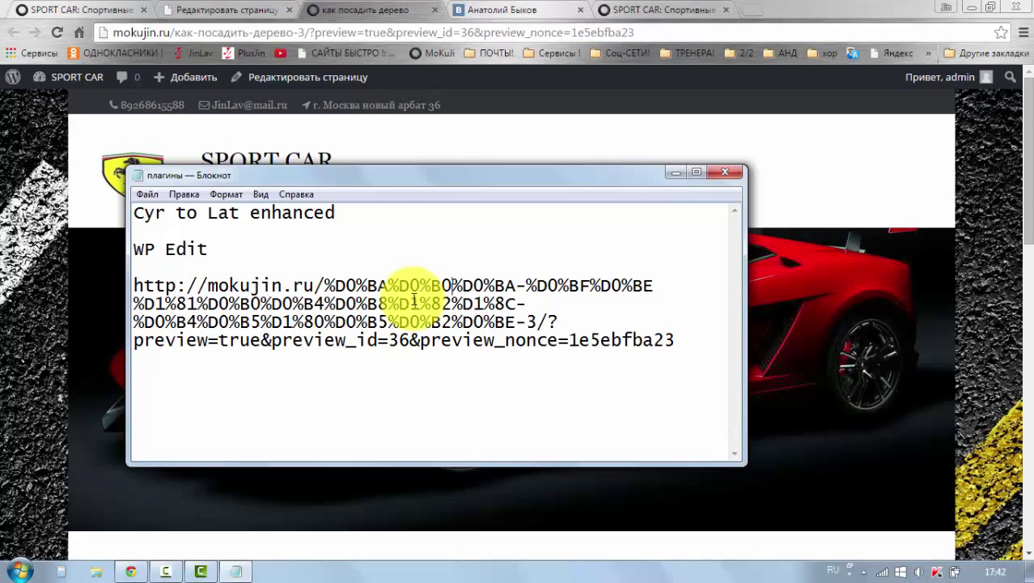
left_click(668, 174)
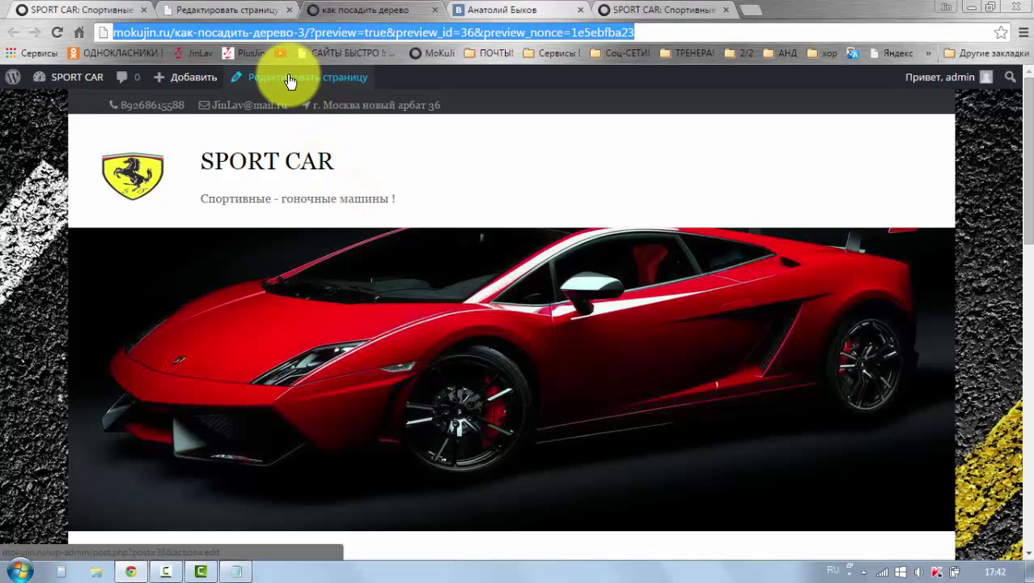
- Open the "как посадить дерево" page for editing, move it to the trash, and close the duplicate editor tab
left_click(228, 11)
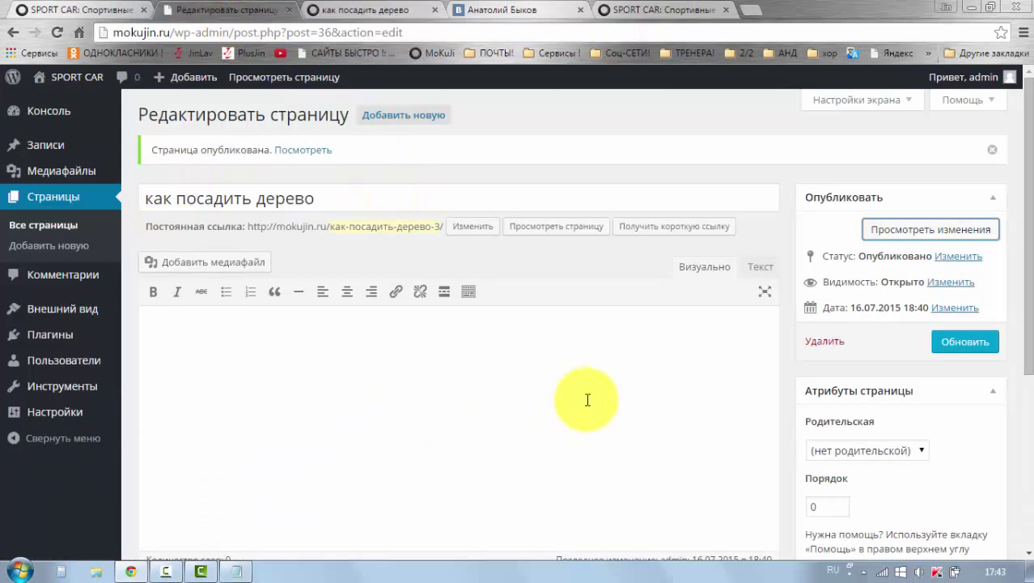
left_click(344, 10)
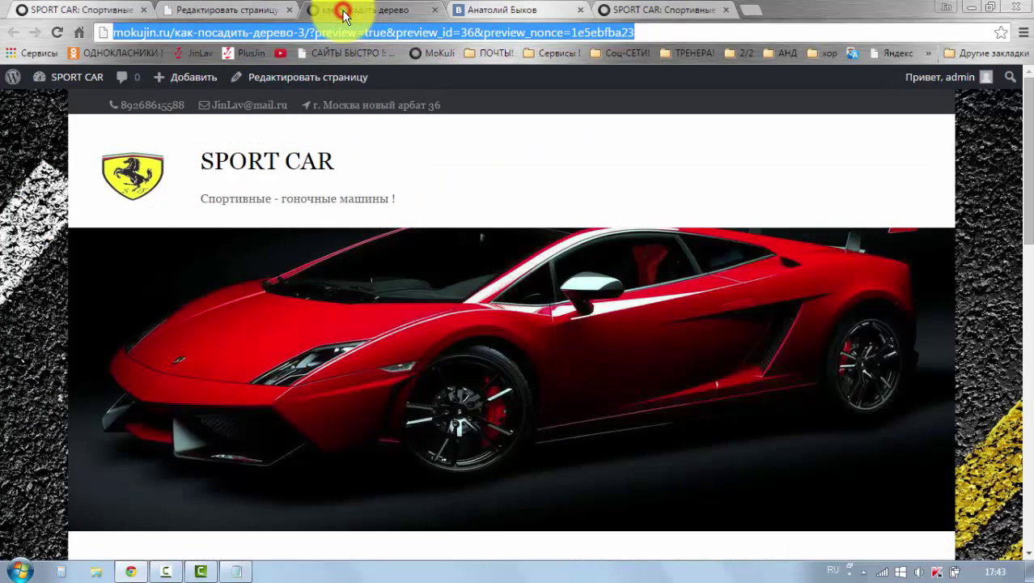
left_click(317, 79)
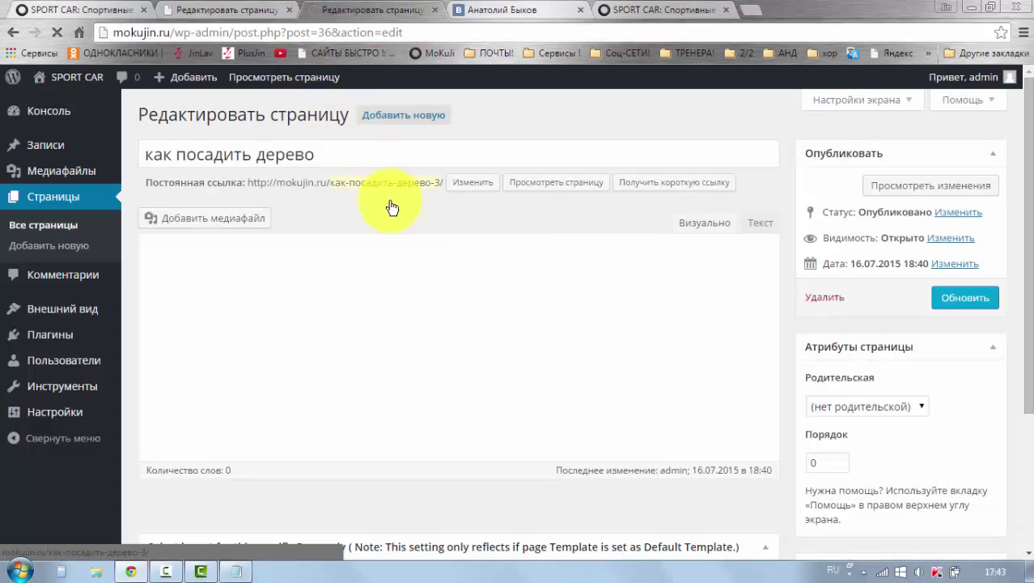
scroll(400, 340, "down", 1)
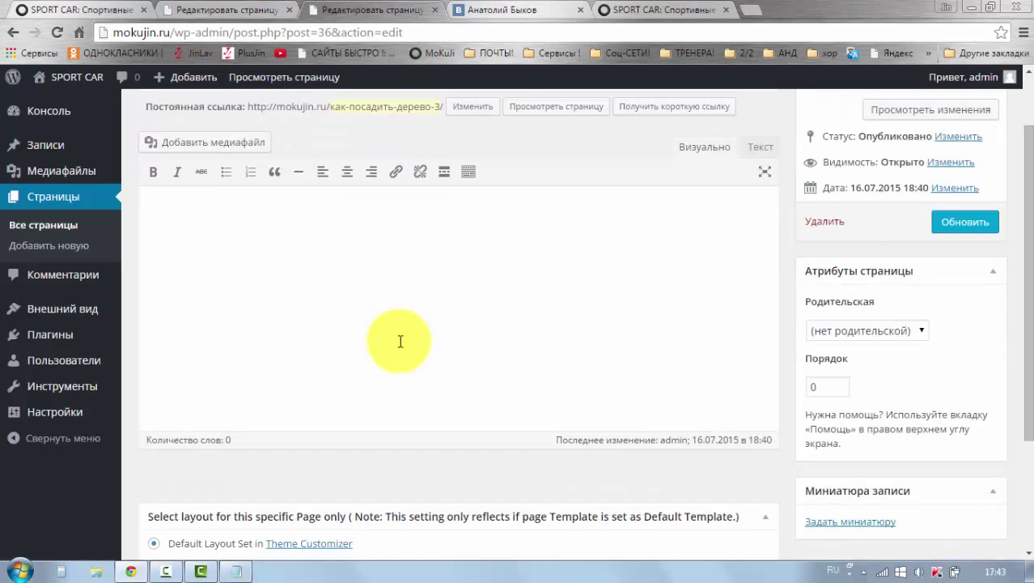
scroll(400, 341, "up", 1)
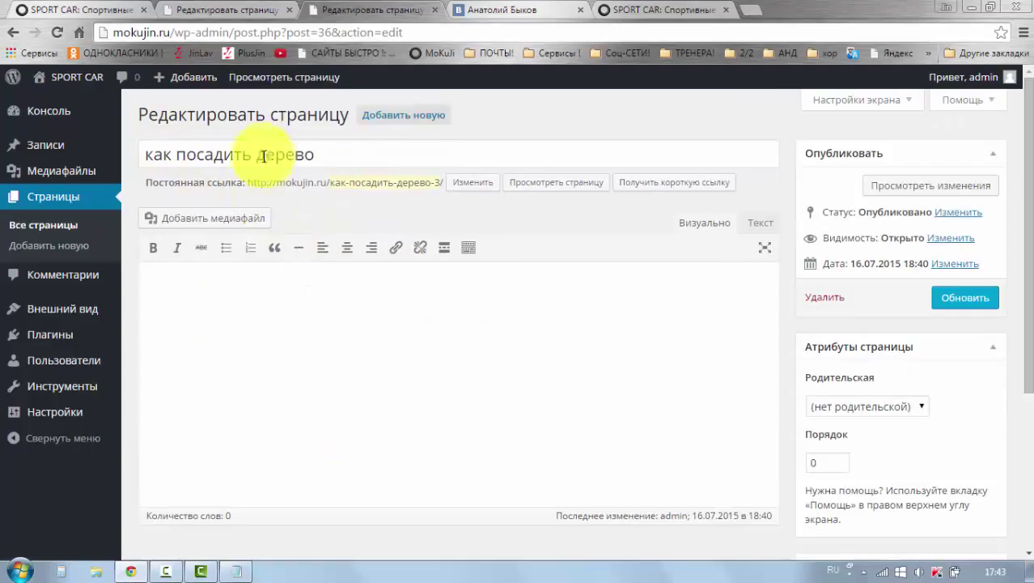
left_click(215, 9)
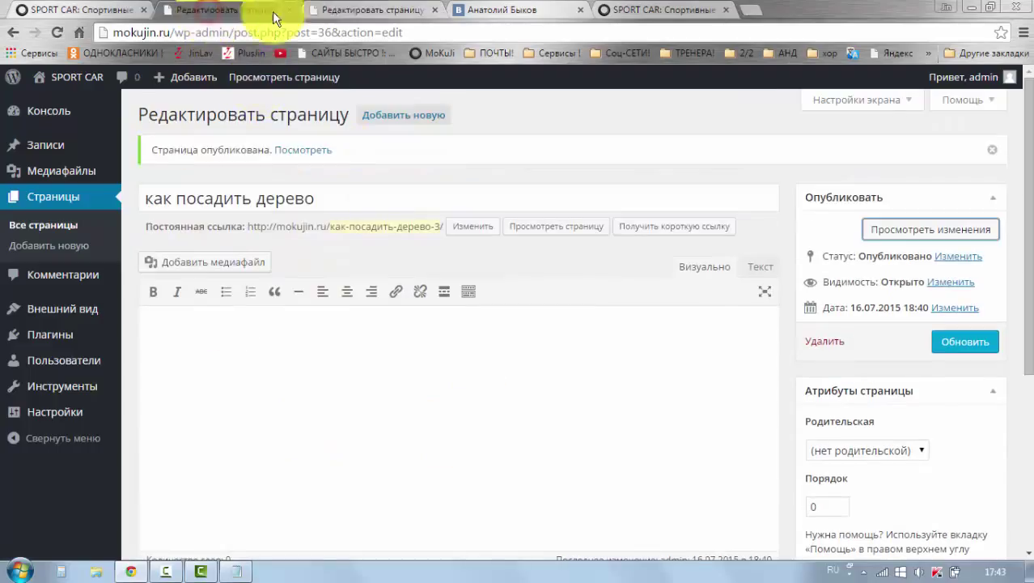
left_click(356, 10)
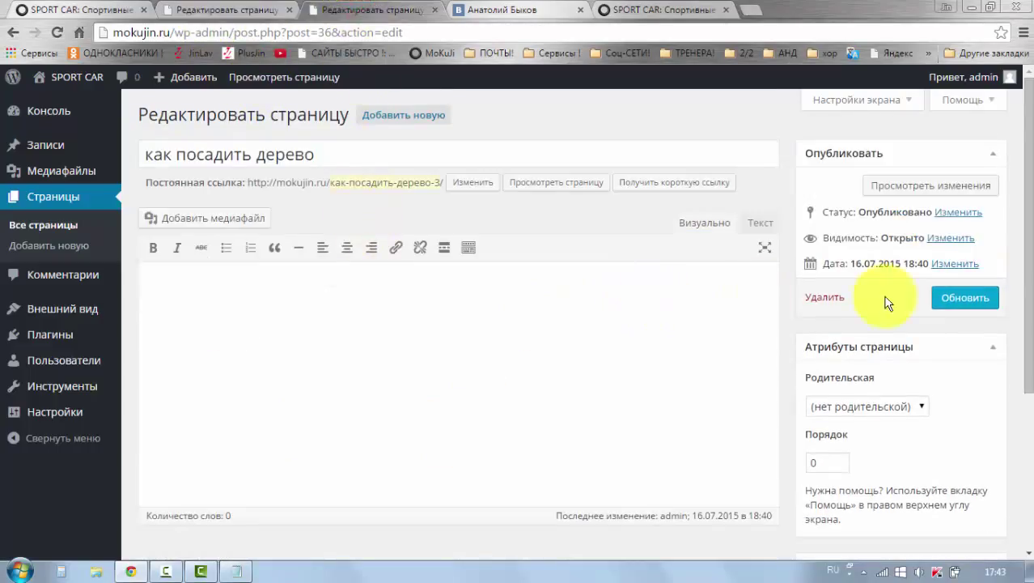
left_click(821, 305)
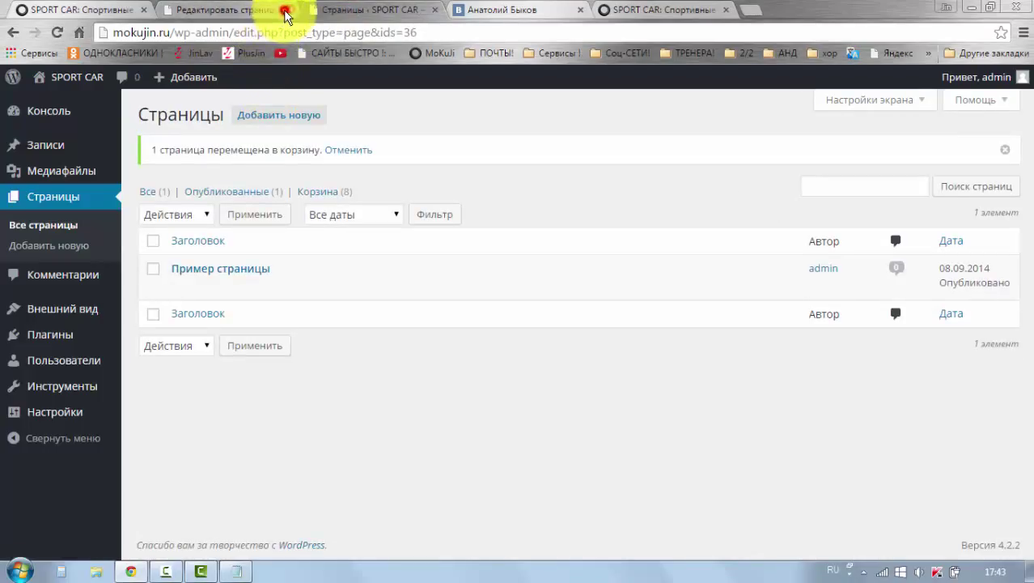
left_click(285, 10)
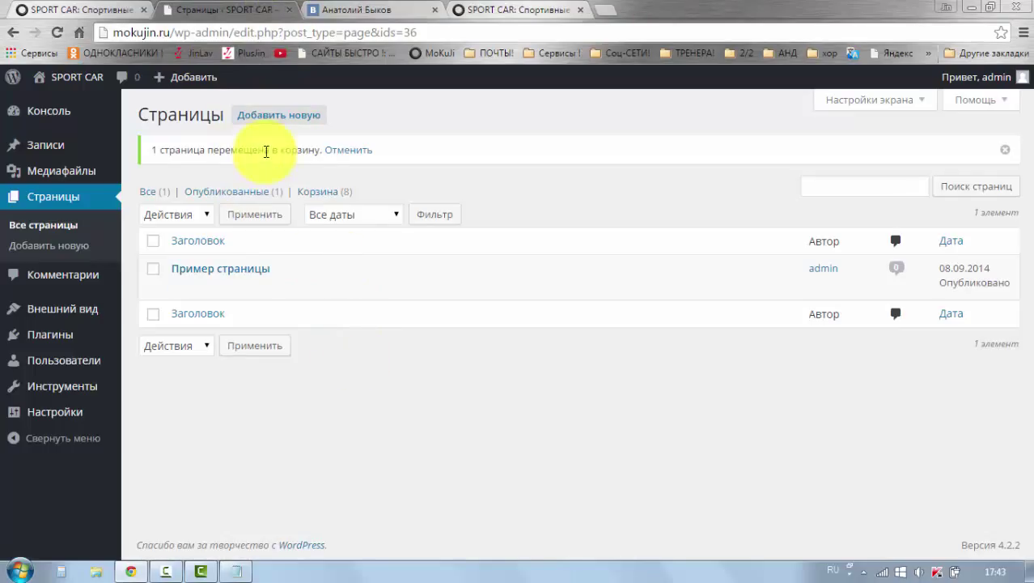
- Open the WordPress page for adding new plugins
mouse_move(368, 293)
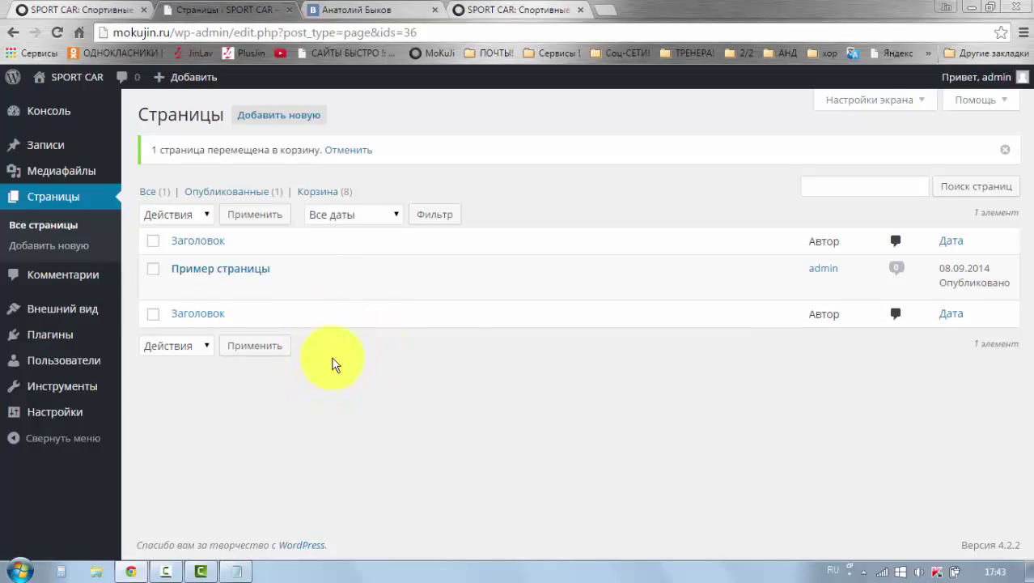
mouse_move(32, 339)
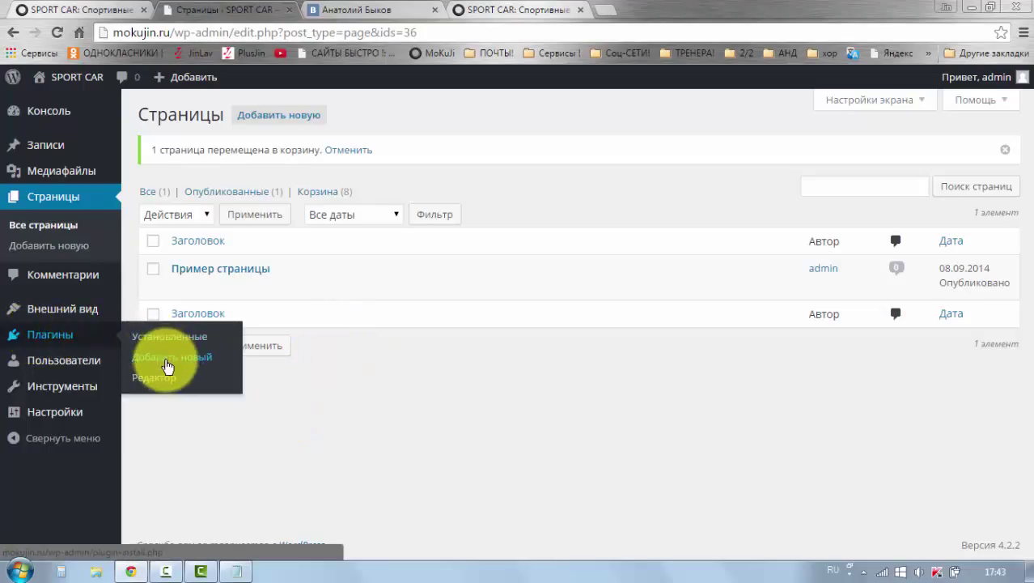
left_click(167, 366)
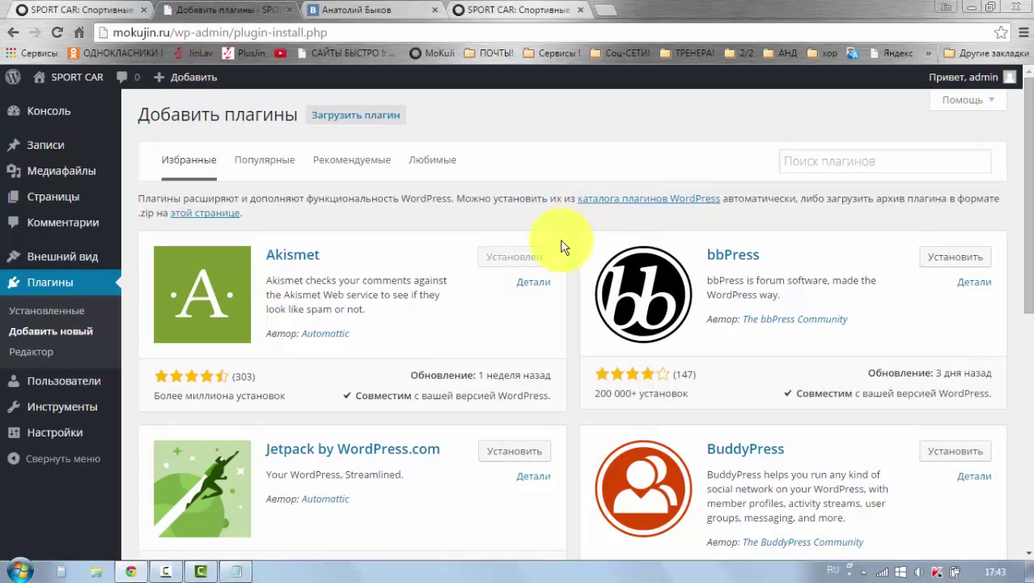
- Copy the plugin name "Cyr to Lat enhanced" from the Notepad list and enter it as the plugin search term
left_click(248, 575)
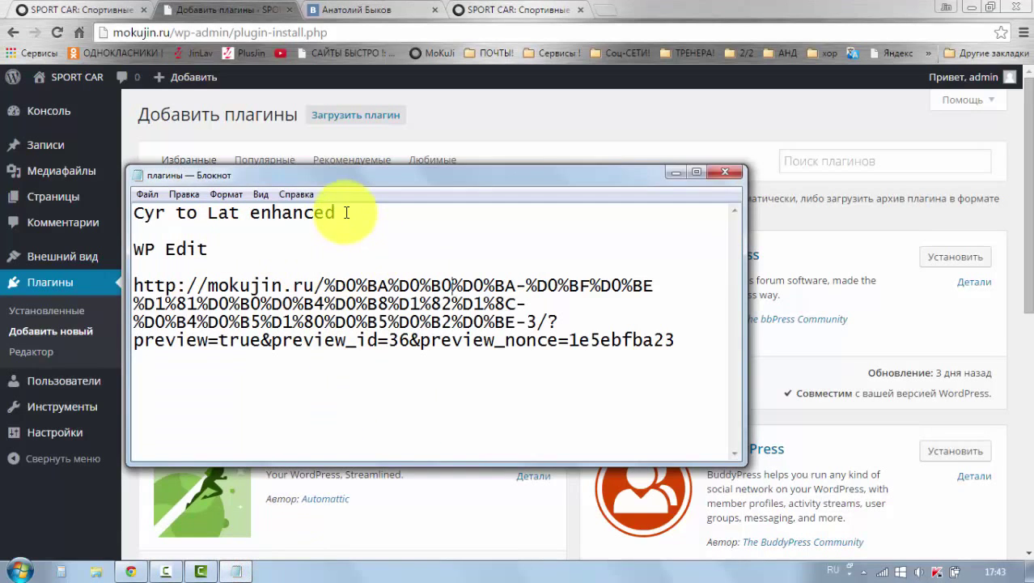
left_click(140, 226)
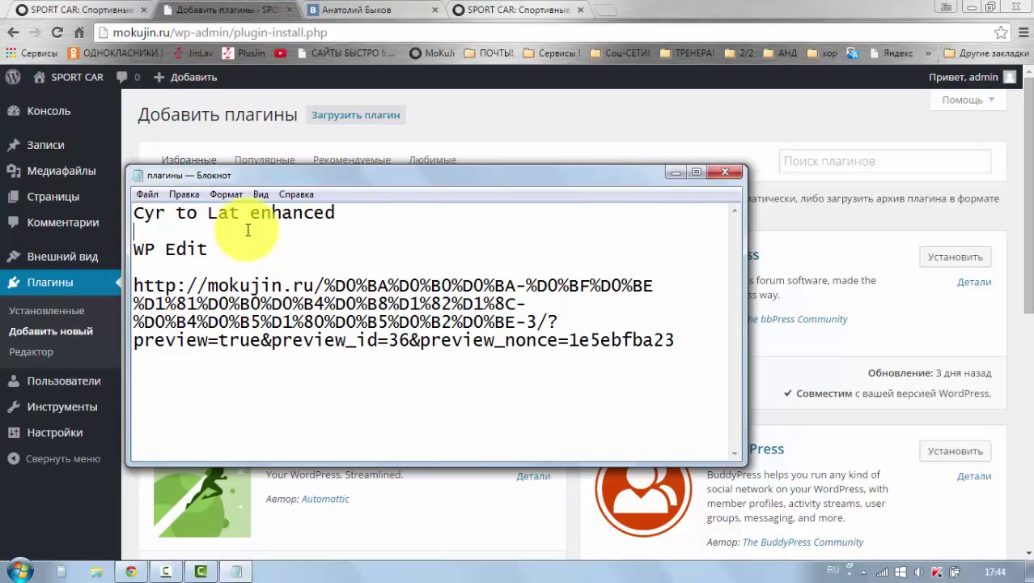
left_click(341, 213)
left_click_drag(341, 213, 142, 210)
right_click(142, 210)
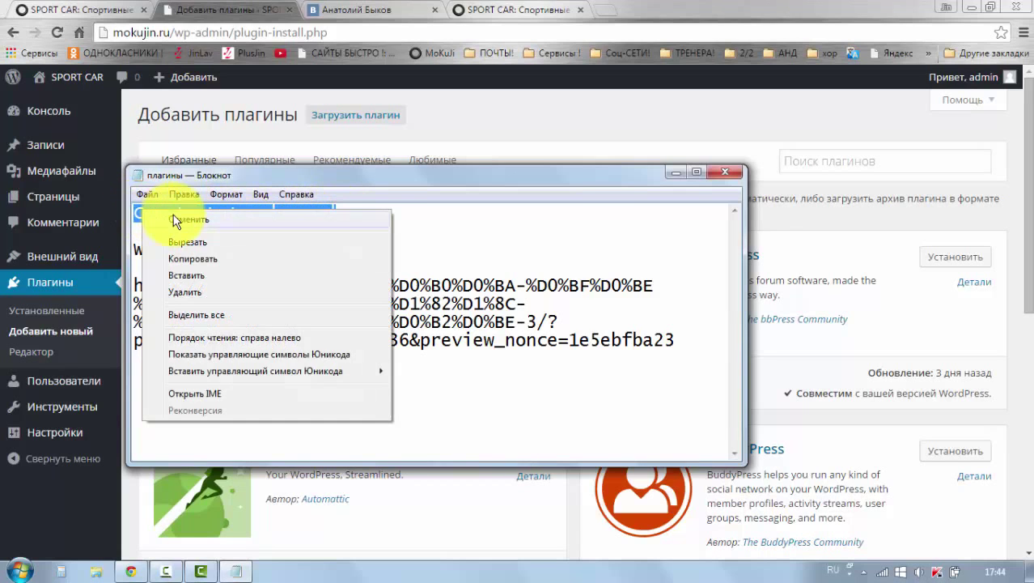
left_click(210, 260)
left_click(335, 215)
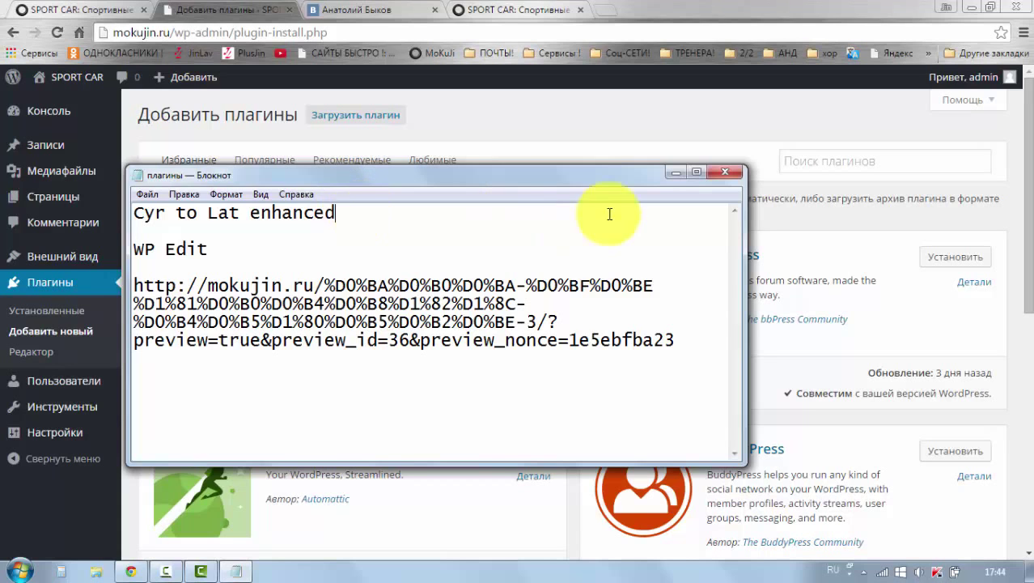
left_click(799, 163)
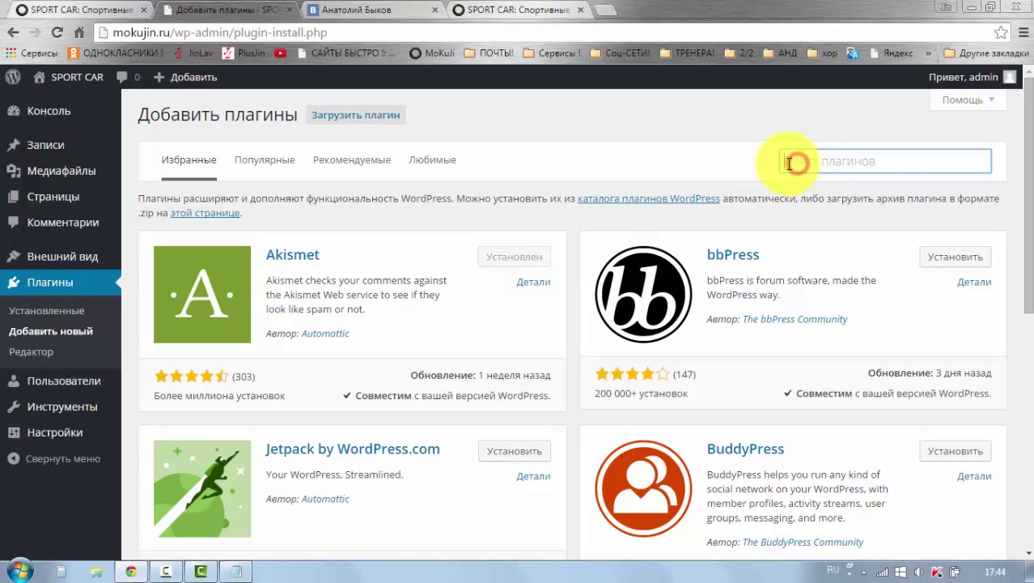
left_click(792, 162)
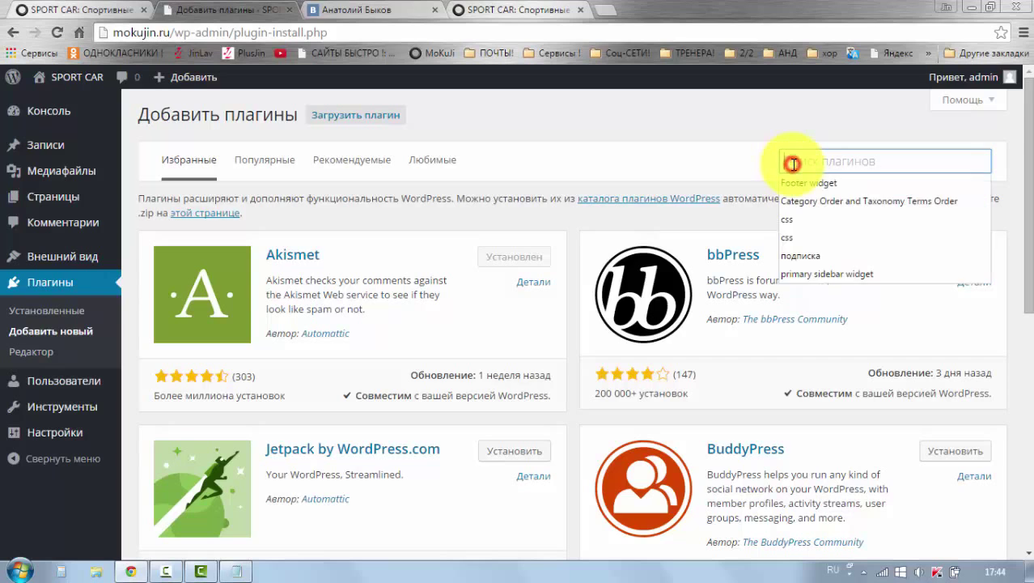
right_click(790, 163)
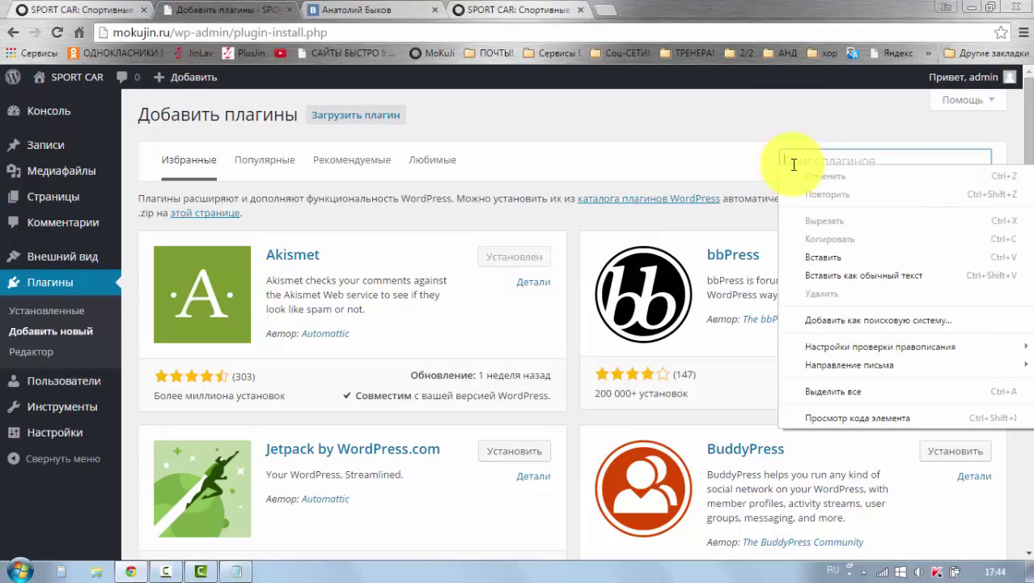
left_click(819, 256)
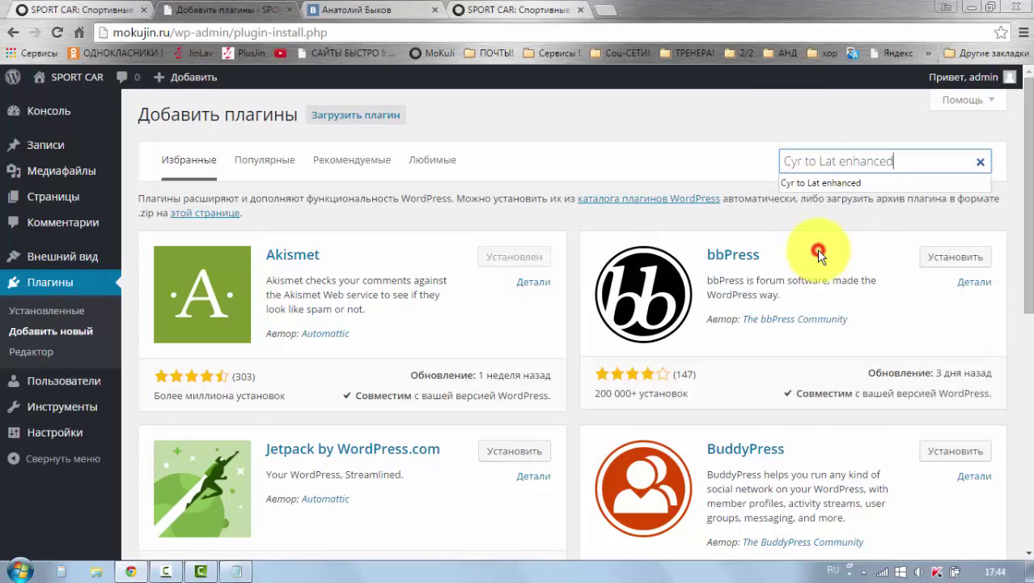
- Run the plugin search for "Cyr to Lat enhanced" and install that plugin
left_click(894, 161)
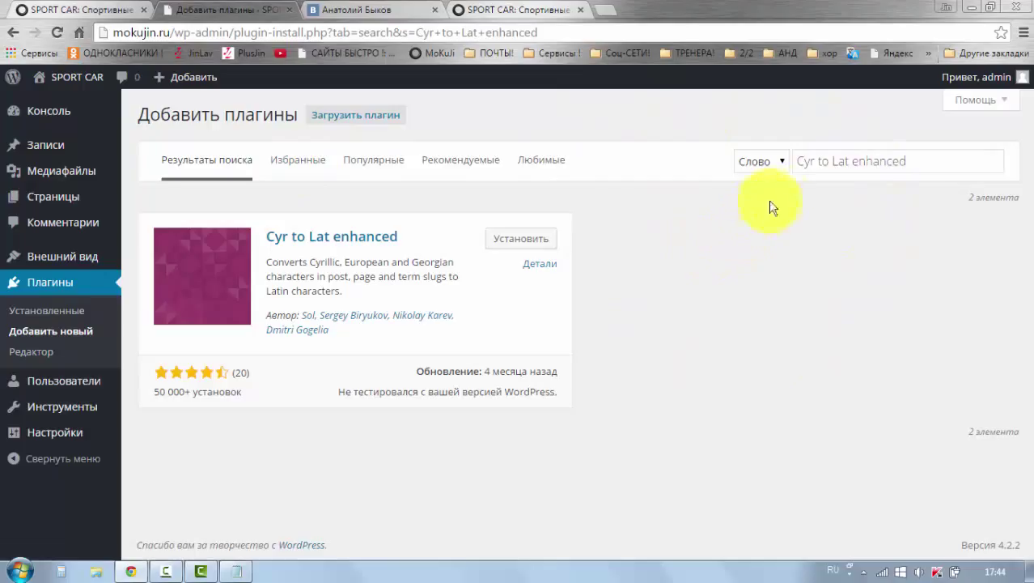
left_click(912, 163)
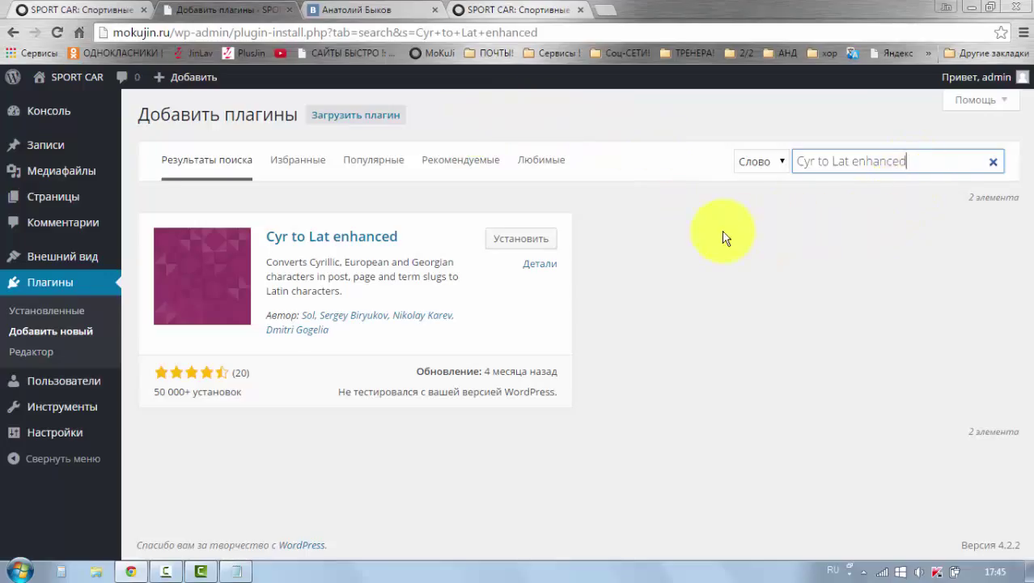
left_click(923, 162)
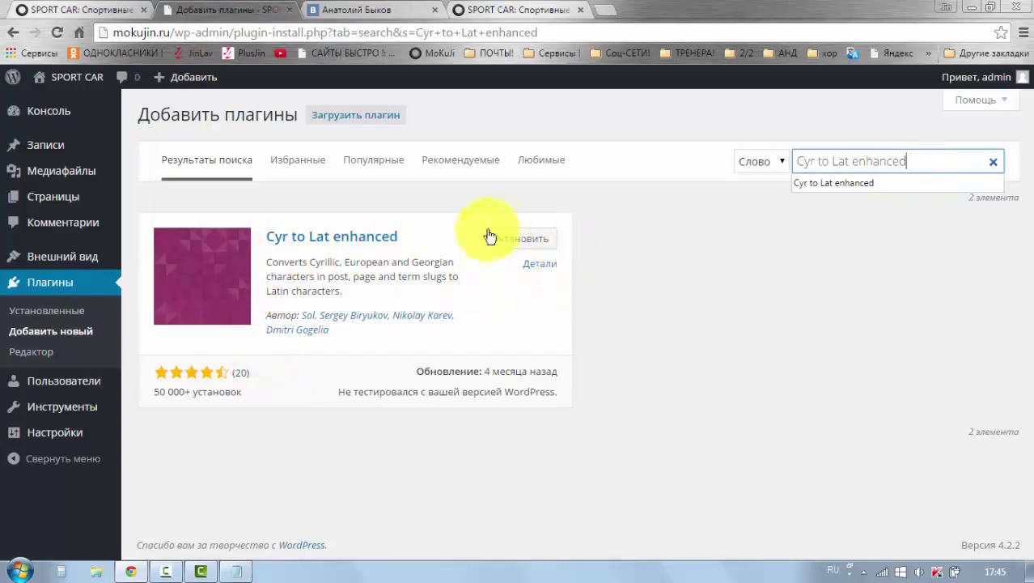
left_click(519, 241)
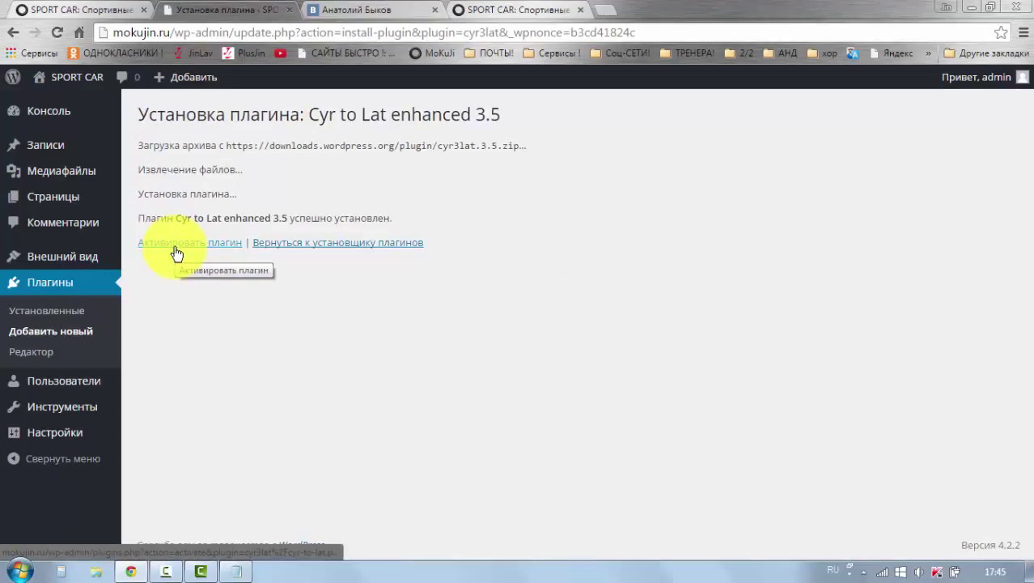
- Activate the installed Cyr to Lat enhanced plugin and review its entry in the installed plugins list
left_click(176, 253)
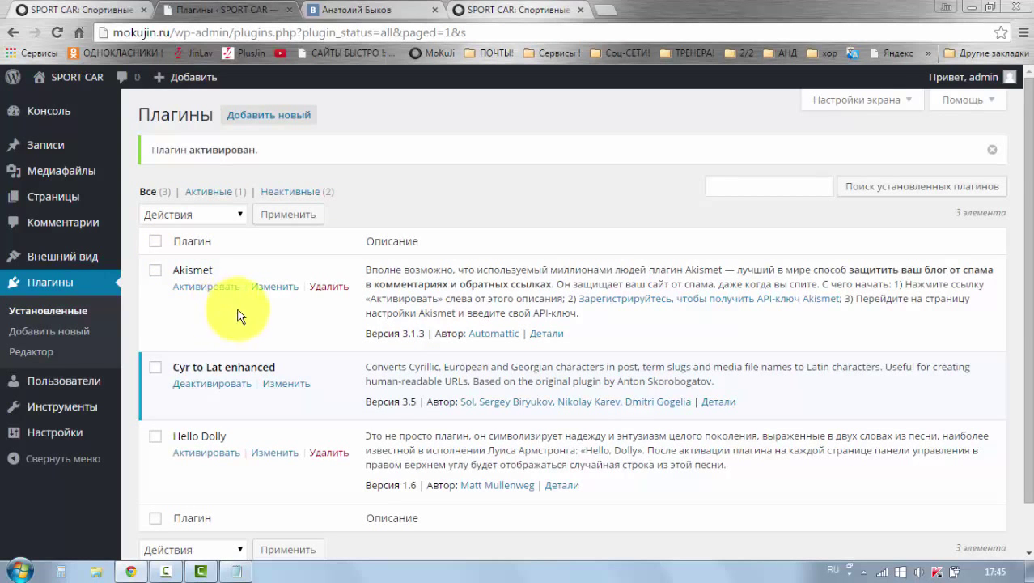
scroll(334, 342, "down", 1)
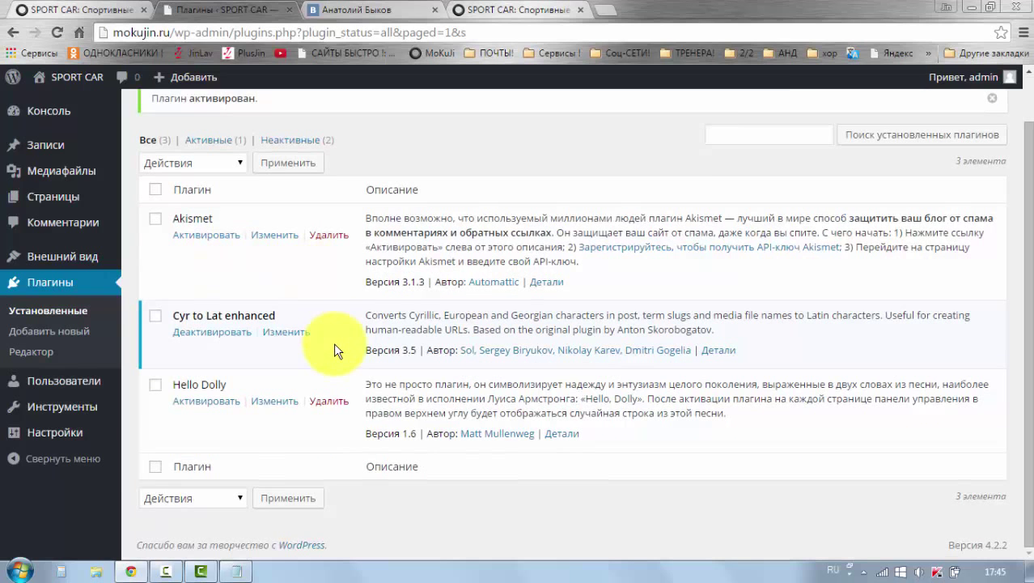
scroll(340, 331, "up", 1)
scroll(341, 332, "down", 1)
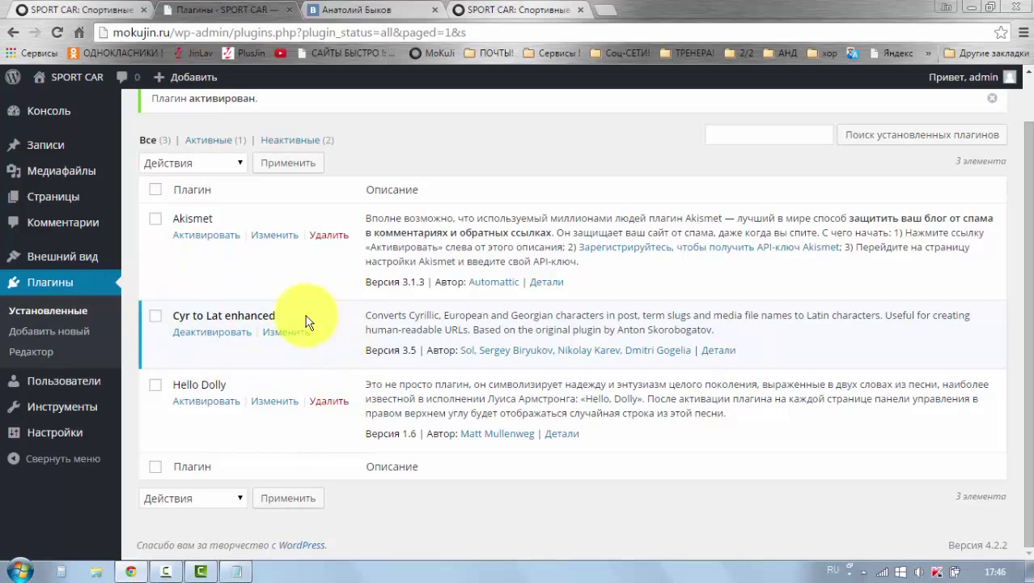
scroll(297, 314, "up", 1)
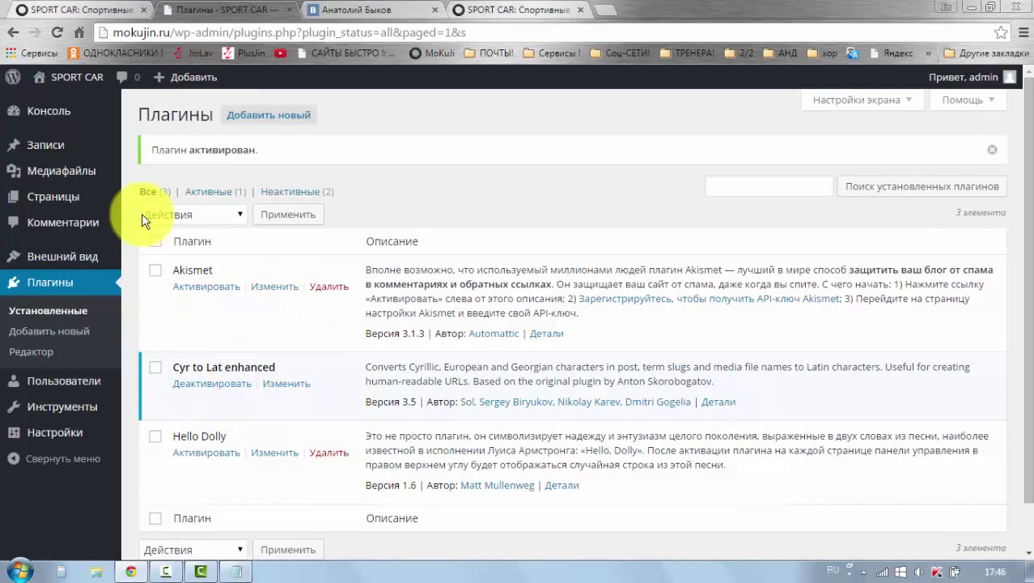
- Return to the WordPress dashboard and start adding a new page
mouse_move(27, 118)
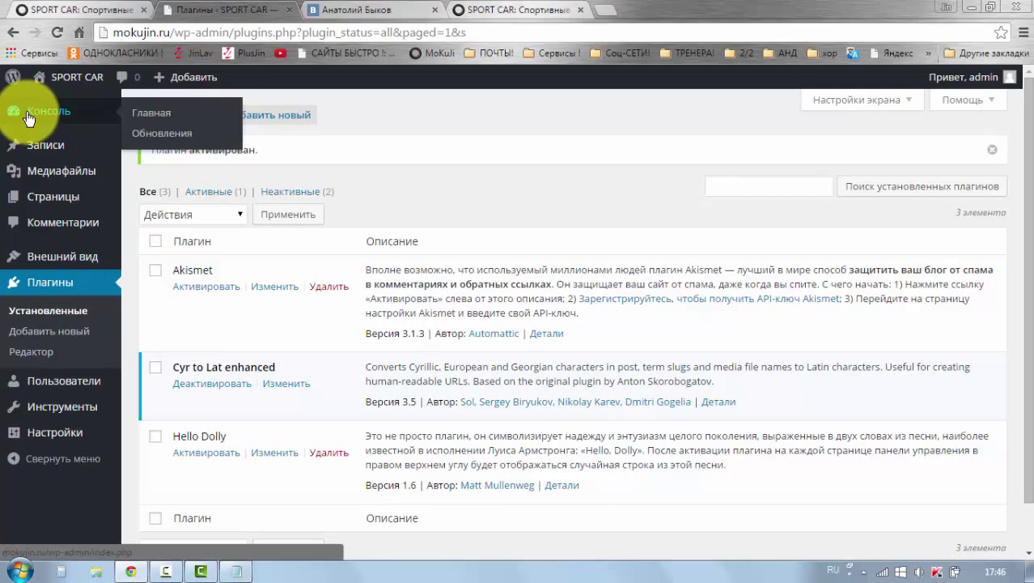
left_click(27, 117)
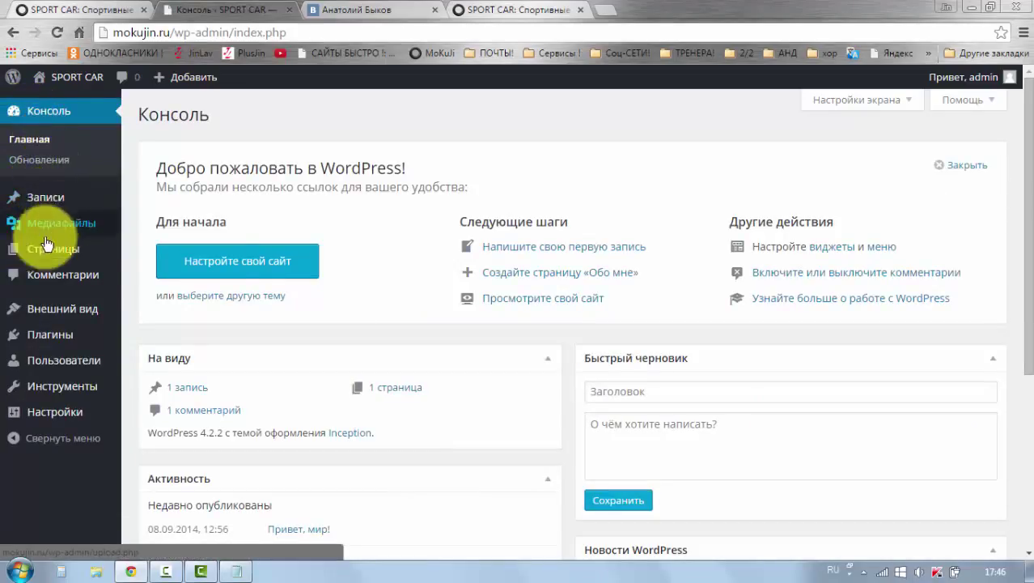
mouse_move(43, 254)
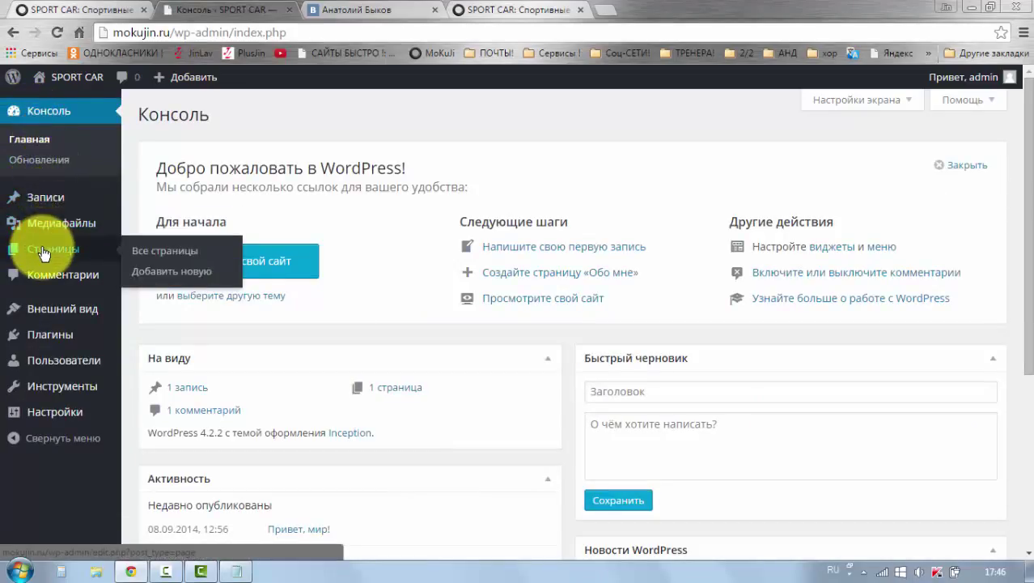
left_click(182, 281)
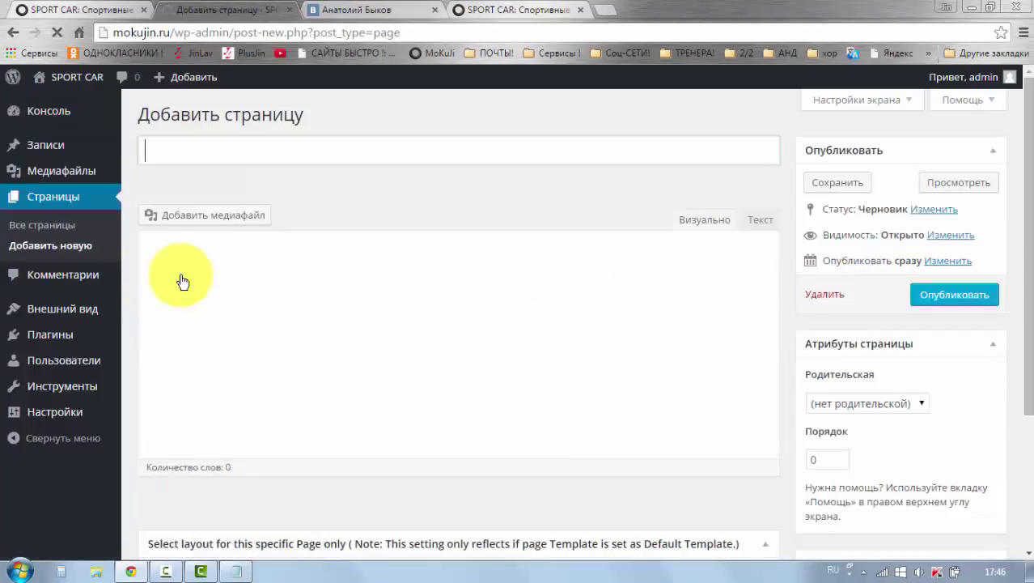
- Title the new page "как посадить дерево", let its permalink be generated, and publish it
left_click(164, 153)
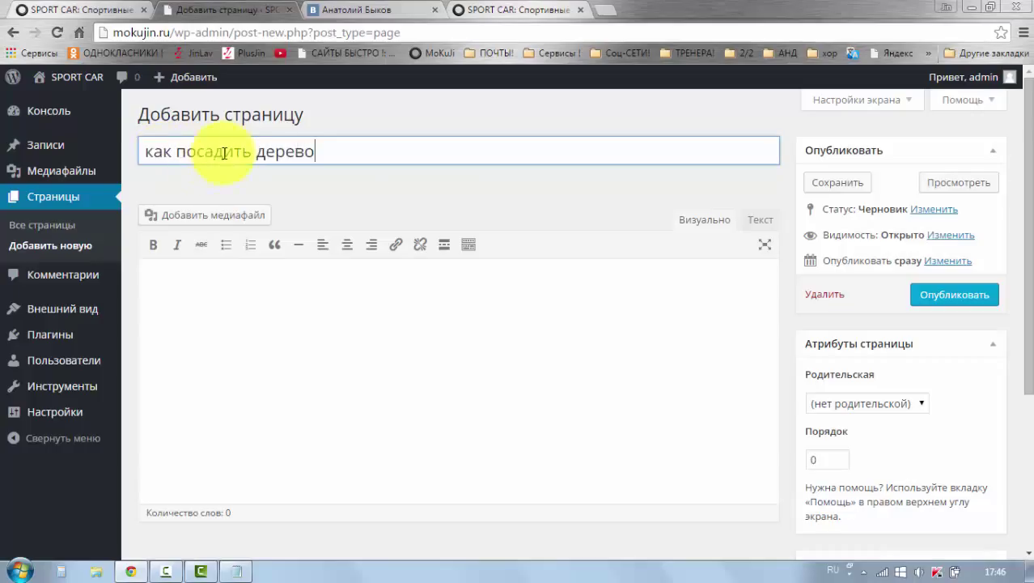
left_click(344, 188)
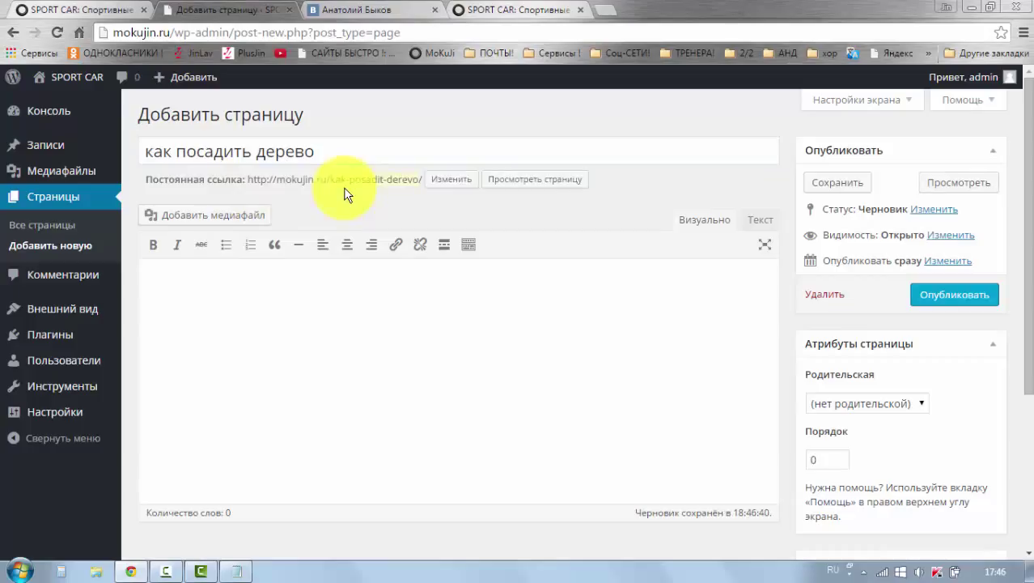
left_click(363, 212)
left_click(417, 201)
left_click(928, 299)
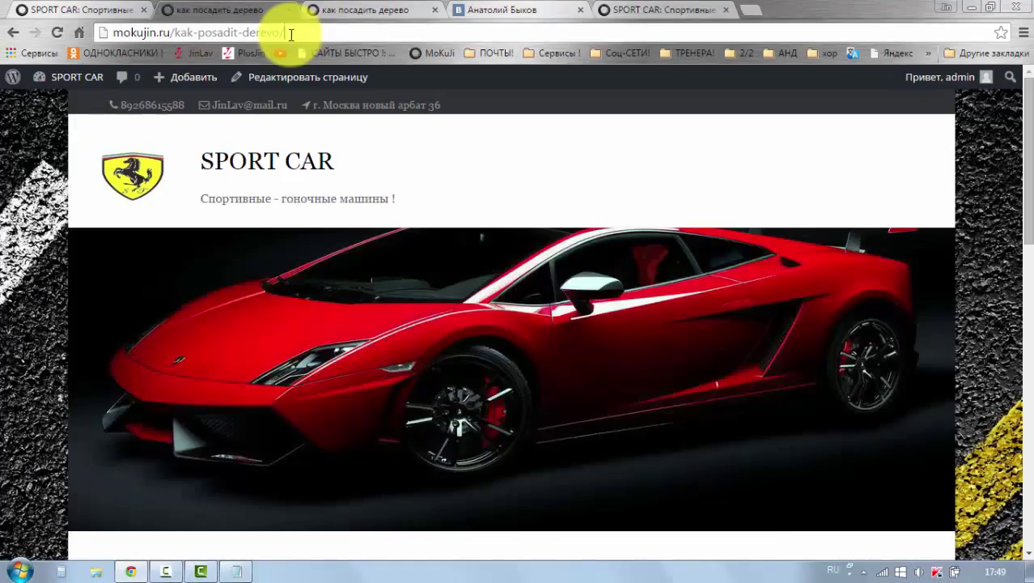
- Examine the published page's address in the browser and switch between the "как посадить дерево" tabs to compare them
left_click_drag(288, 33, 115, 32)
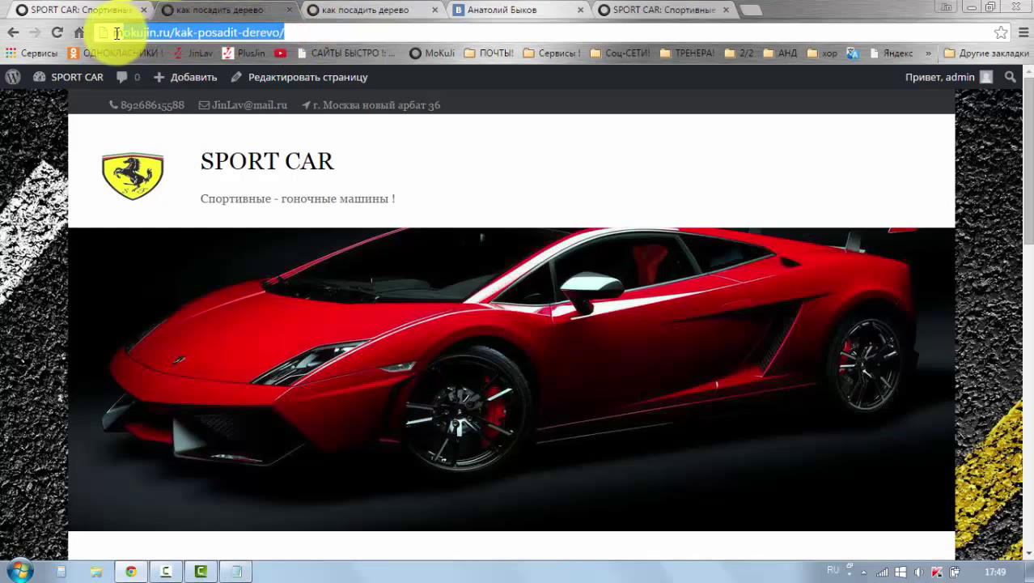
left_click(316, 33)
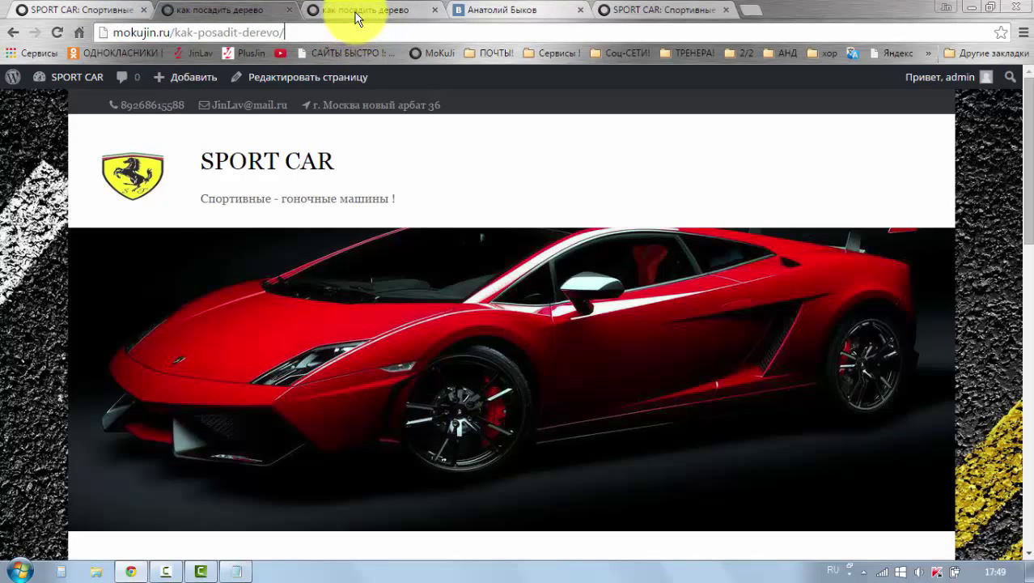
left_click(223, 11)
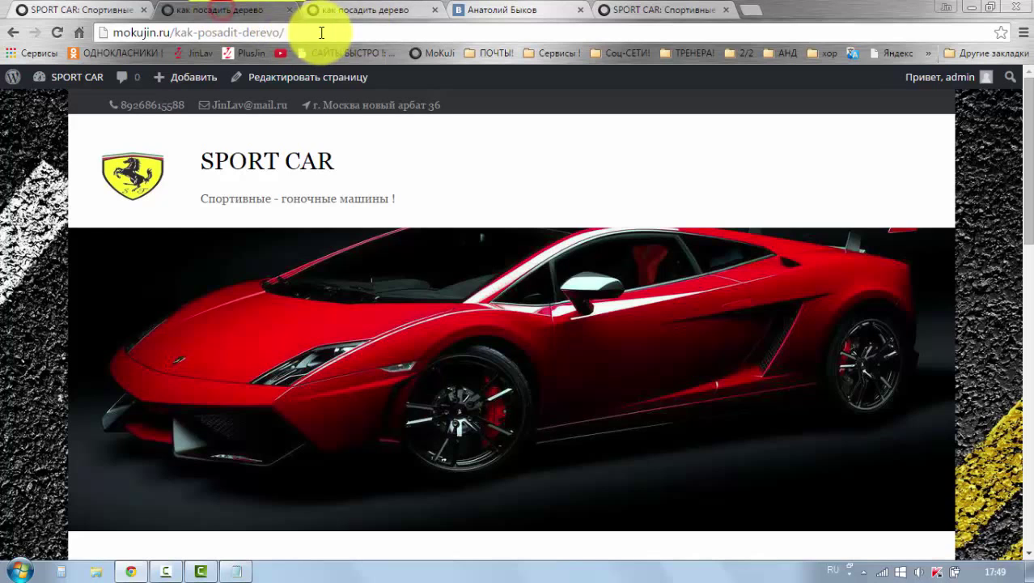
left_click(335, 10)
left_click(259, 11)
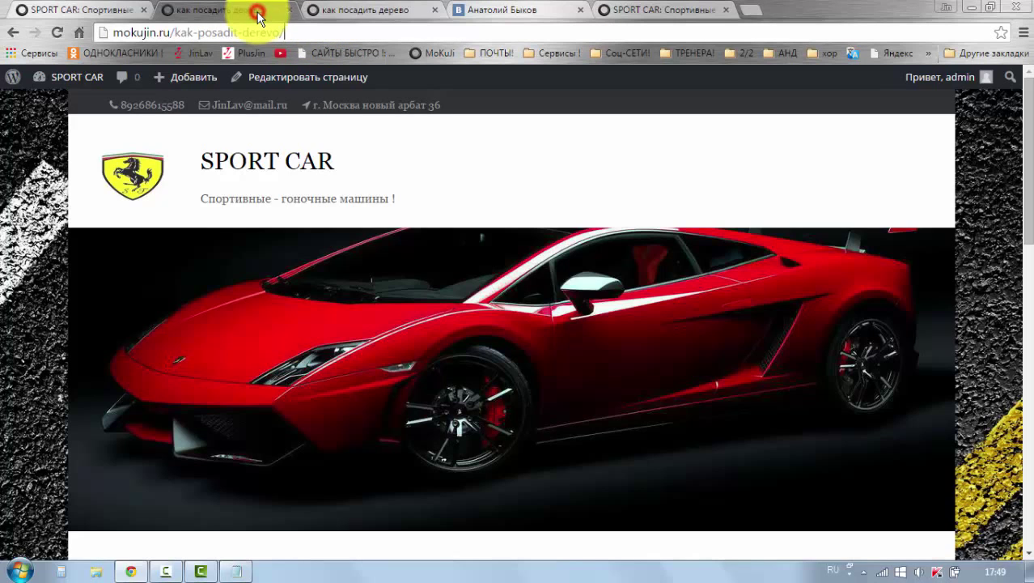
scroll(309, 196, "down", 1)
scroll(310, 196, "up", 1)
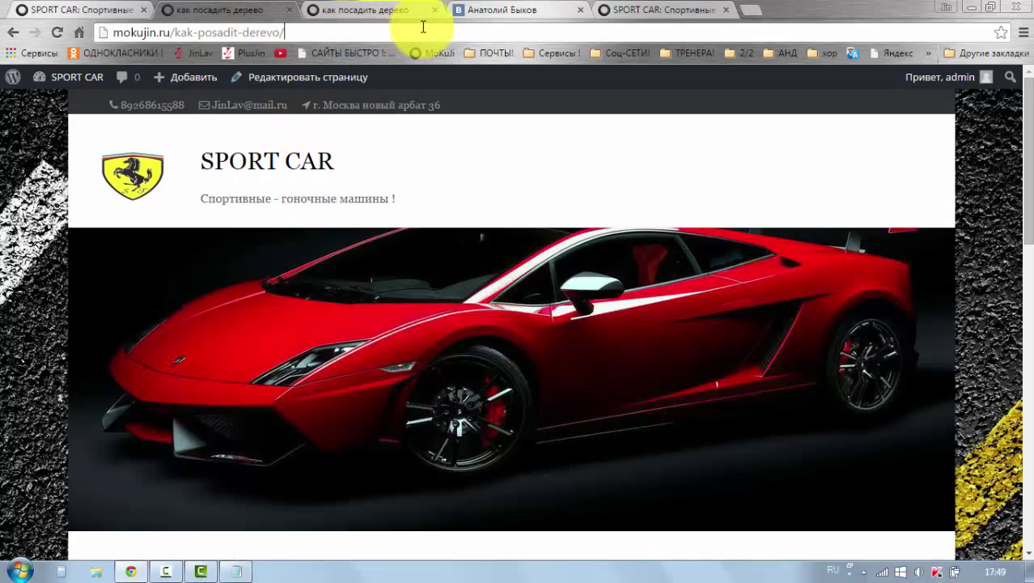
- Open the published "как посадить дерево" page for editing, and show and hide its screen options
left_click(285, 80)
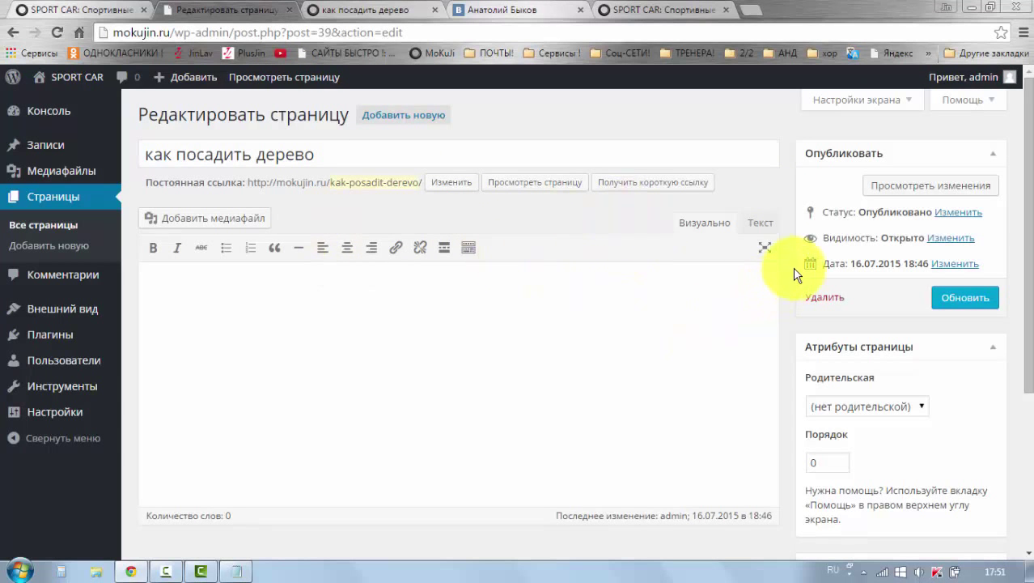
left_click(420, 310)
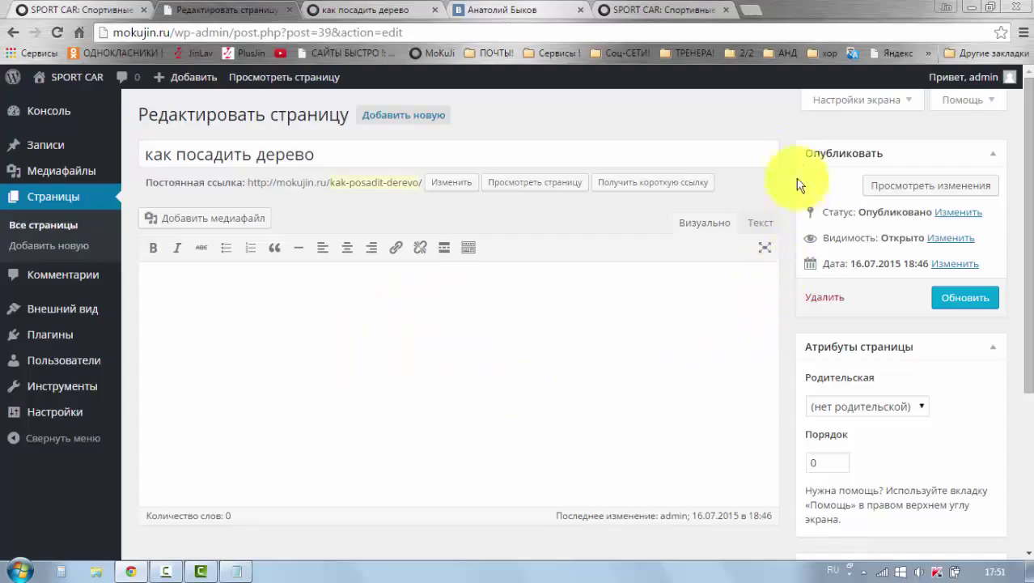
left_click(864, 101)
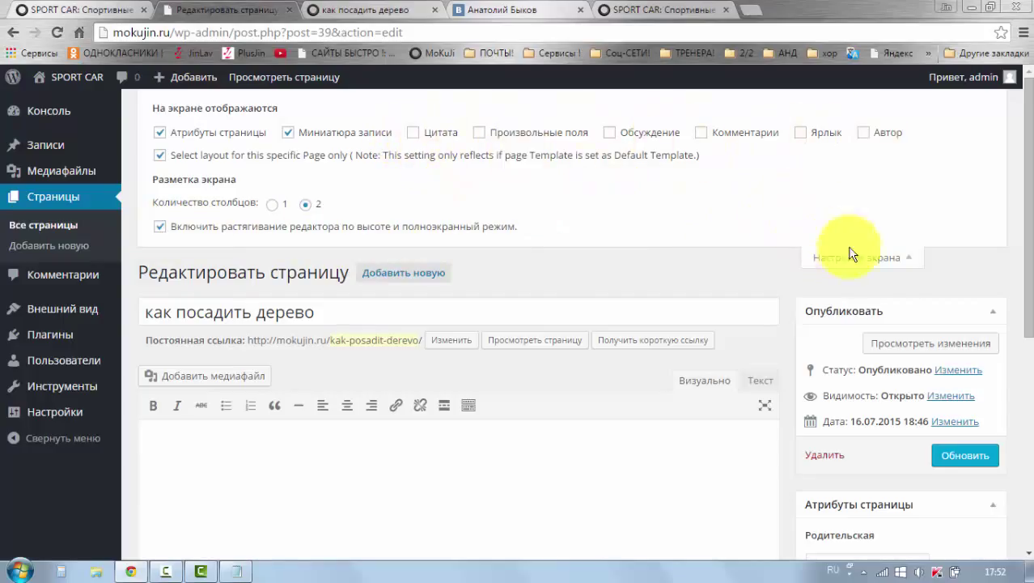
left_click(892, 261)
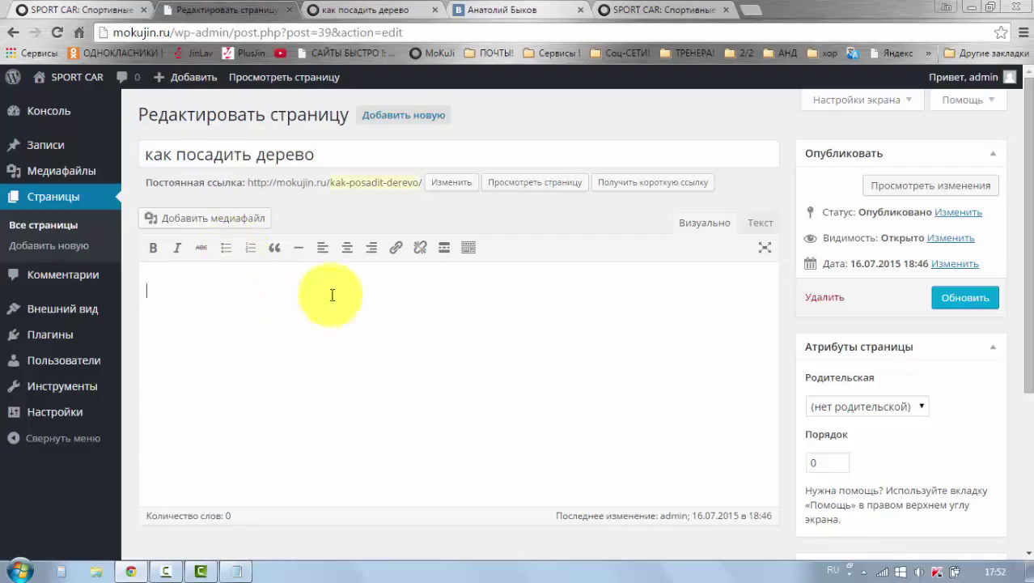
scroll(437, 395, "down", 1)
scroll(358, 347, "up", 1)
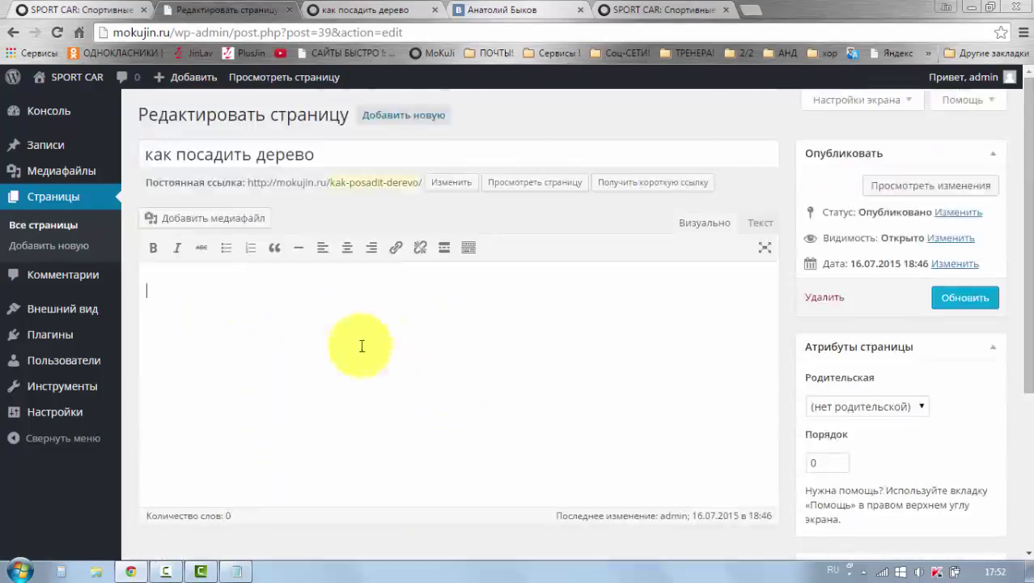
- Insert the leaping jaguar image without lettering from the media library into the page content
left_click(184, 229)
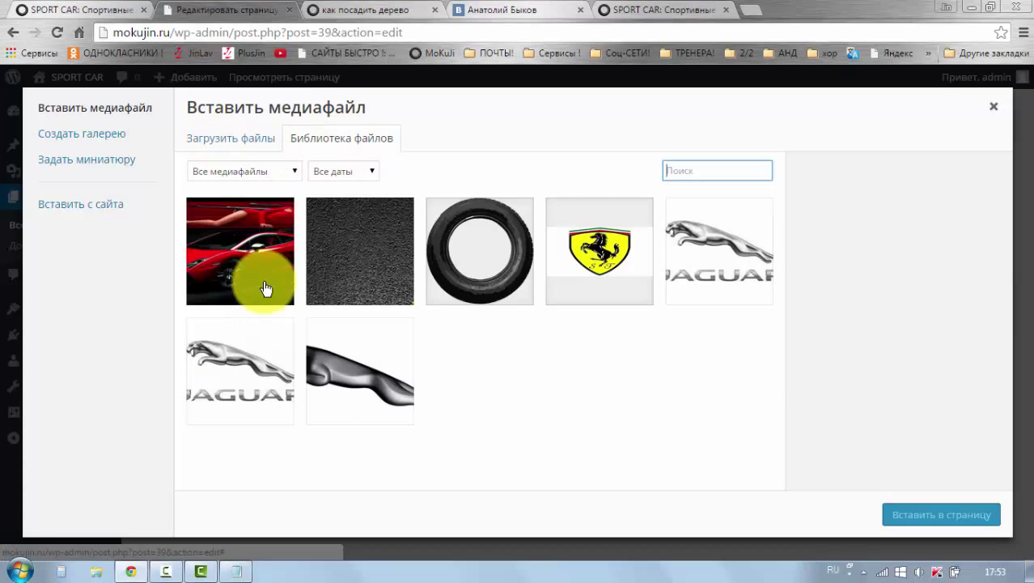
left_click(339, 370)
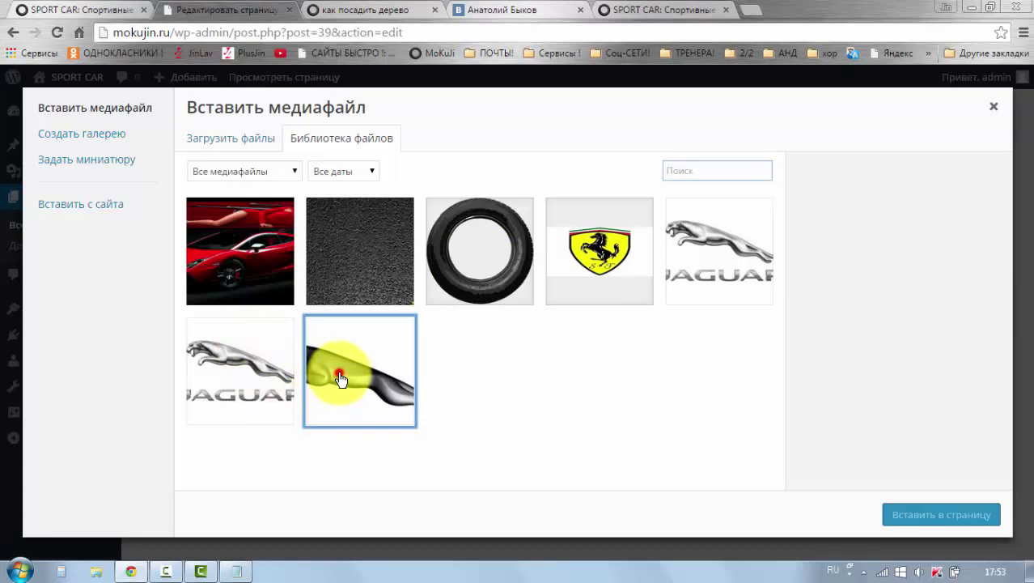
left_click(931, 522)
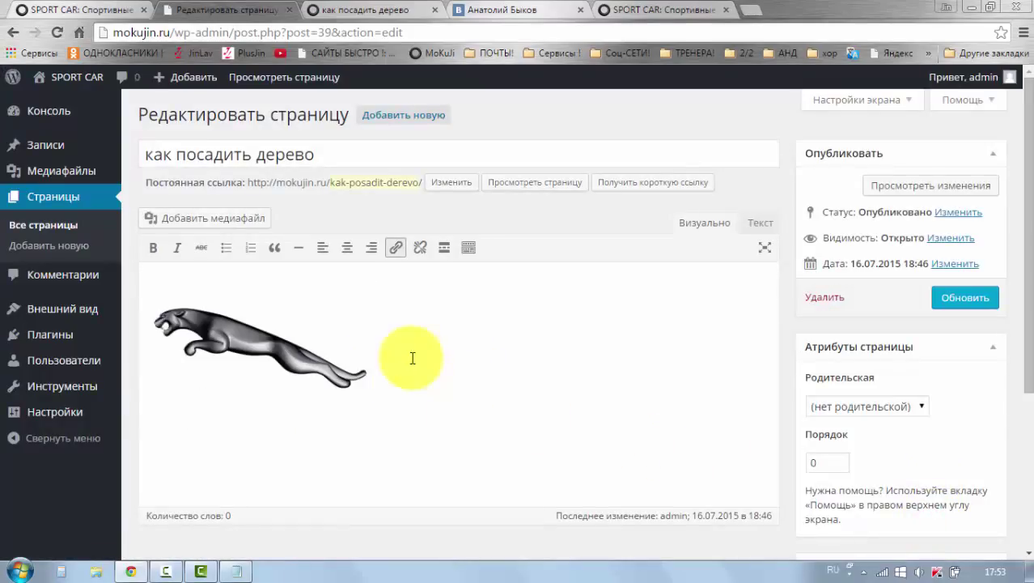
left_click(583, 324)
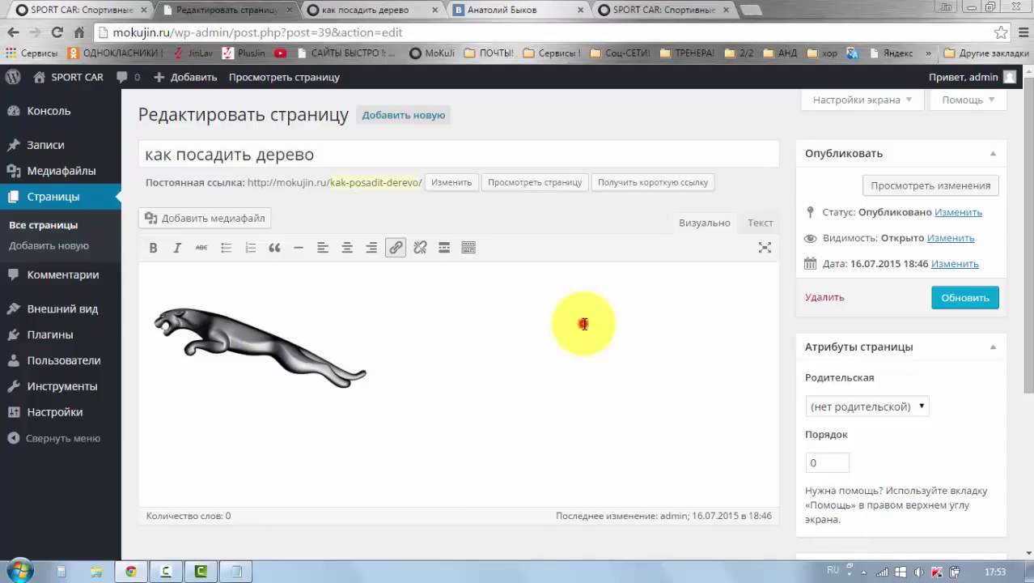
scroll(358, 352, "down", 2)
scroll(254, 337, "up", 2)
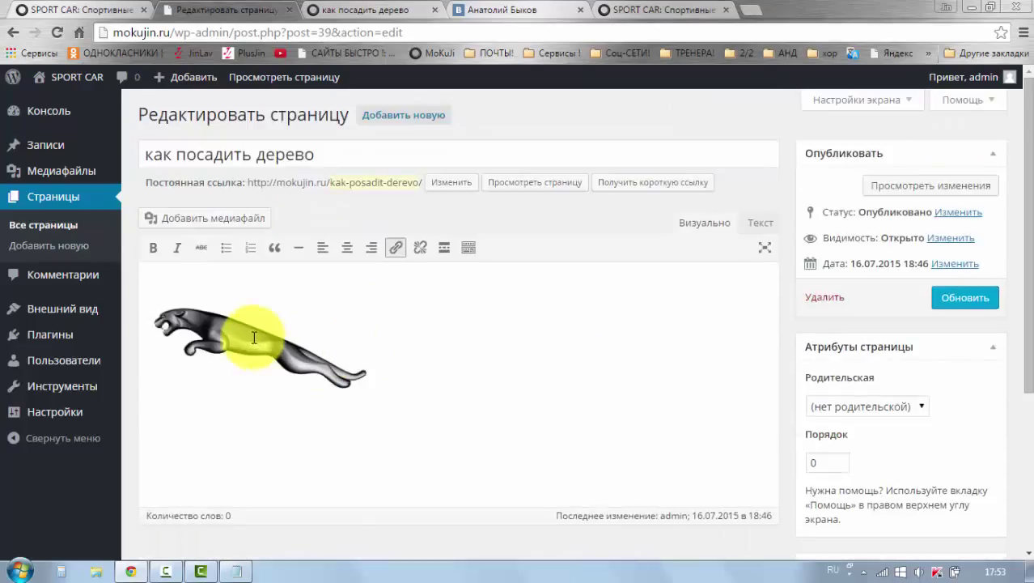
- Try centre, left and right alignment on the jaguar image, leaving it aligned to the centre
left_click(253, 337)
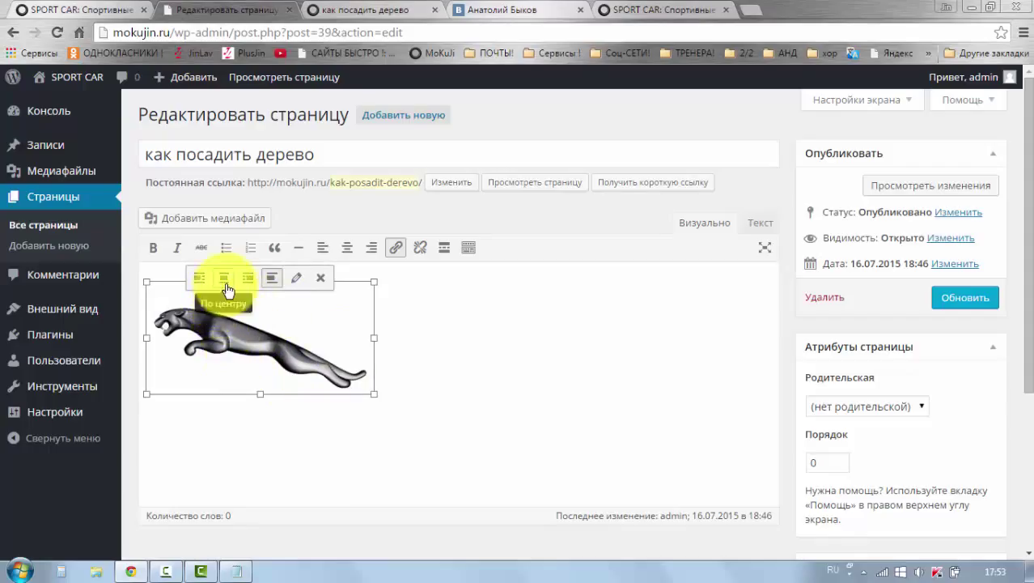
left_click(226, 287)
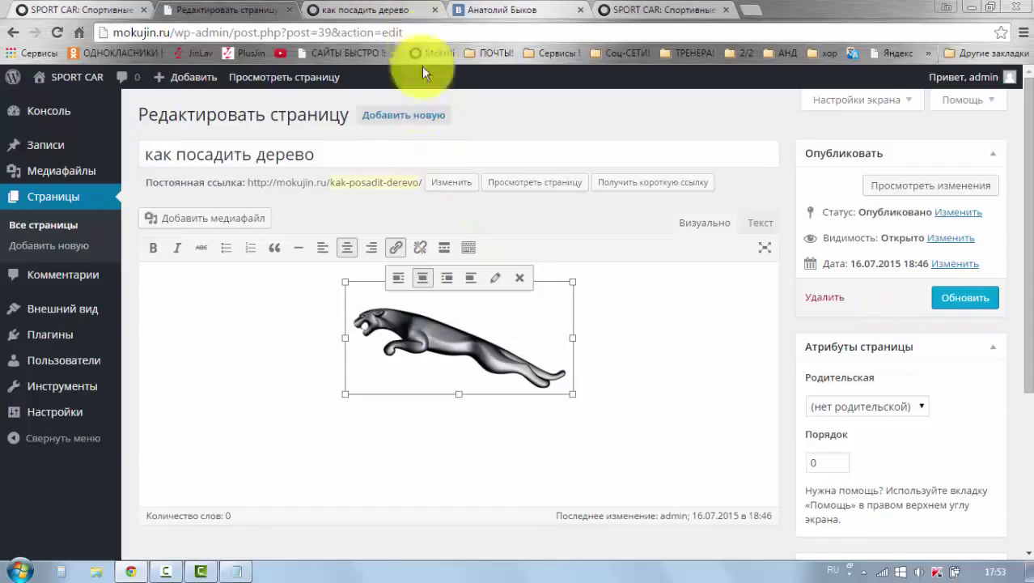
left_click(398, 278)
left_click(246, 280)
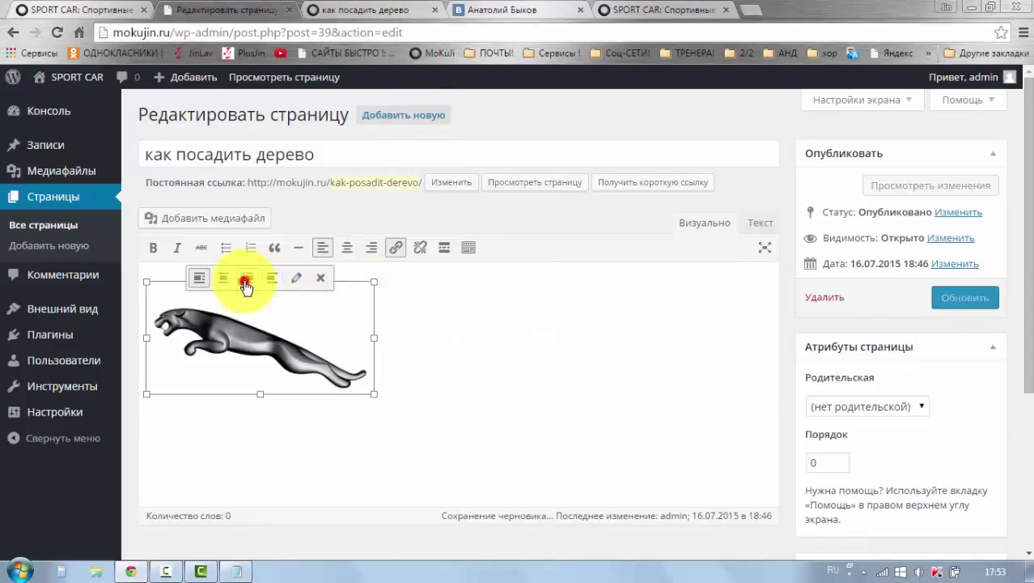
left_click(633, 345)
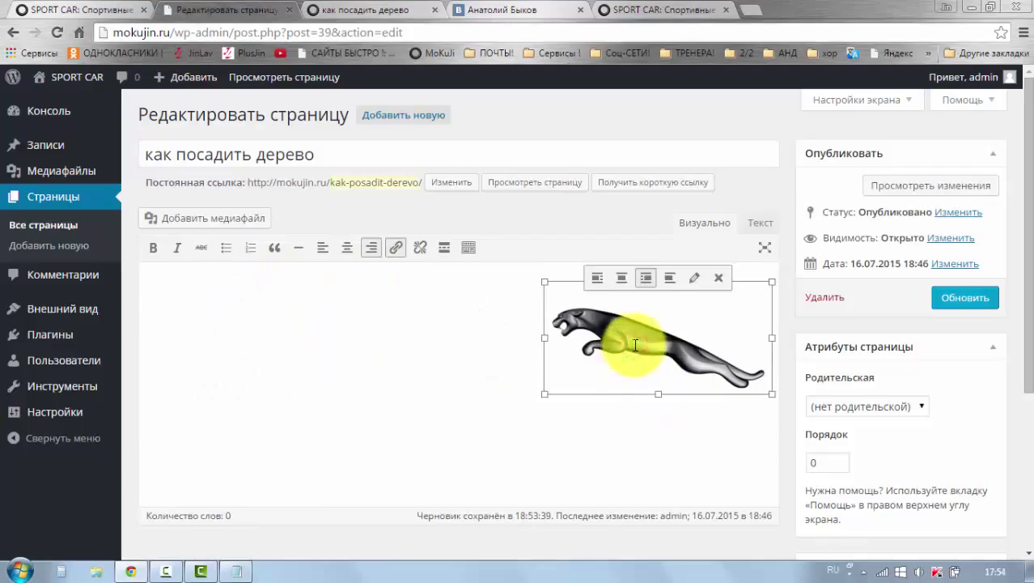
left_click(621, 278)
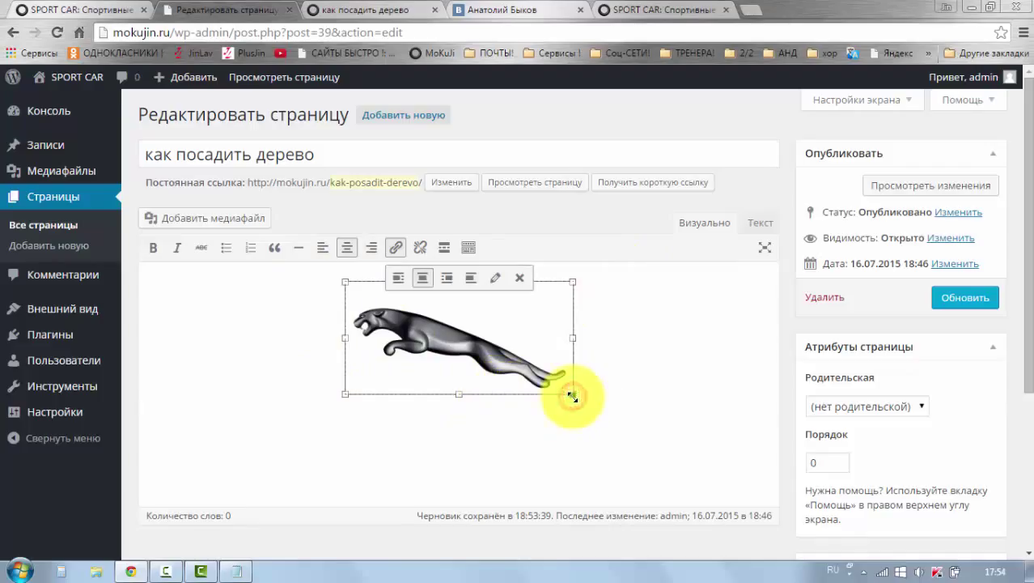
- Enlarge the centred jaguar image proportionally to about 360 by 180 pixels in the page content
mouse_move(572, 396)
left_mouse_down()
mouse_move(605, 443)
mouse_move(651, 469)
mouse_move(580, 401)
mouse_move(642, 444)
left_mouse_up()
left_click(458, 430)
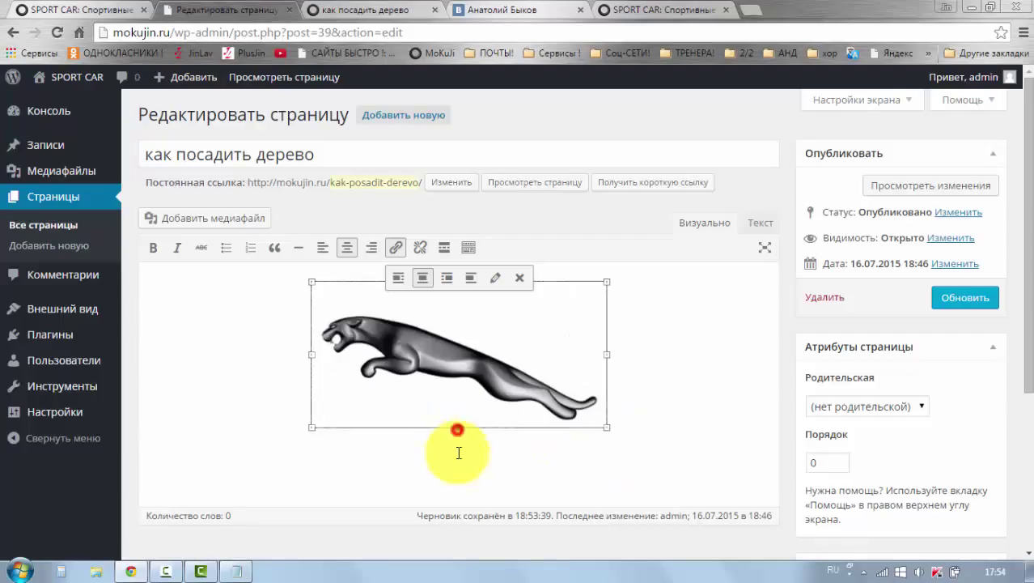
mouse_move(458, 452)
left_mouse_down()
mouse_move(453, 472)
mouse_move(458, 463)
left_mouse_up()
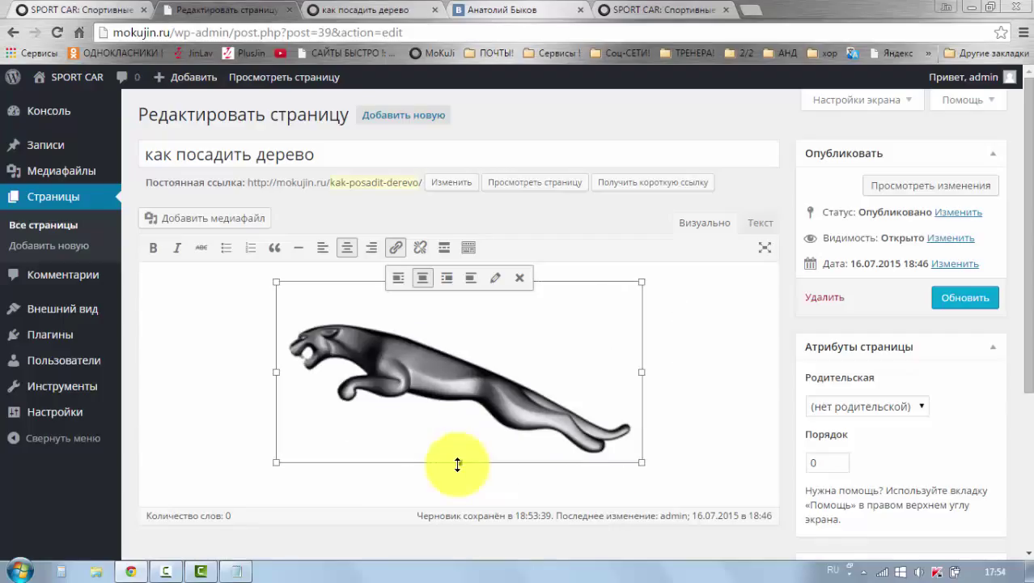
- Remove the leaping jaguar image from the page content
left_click(265, 312)
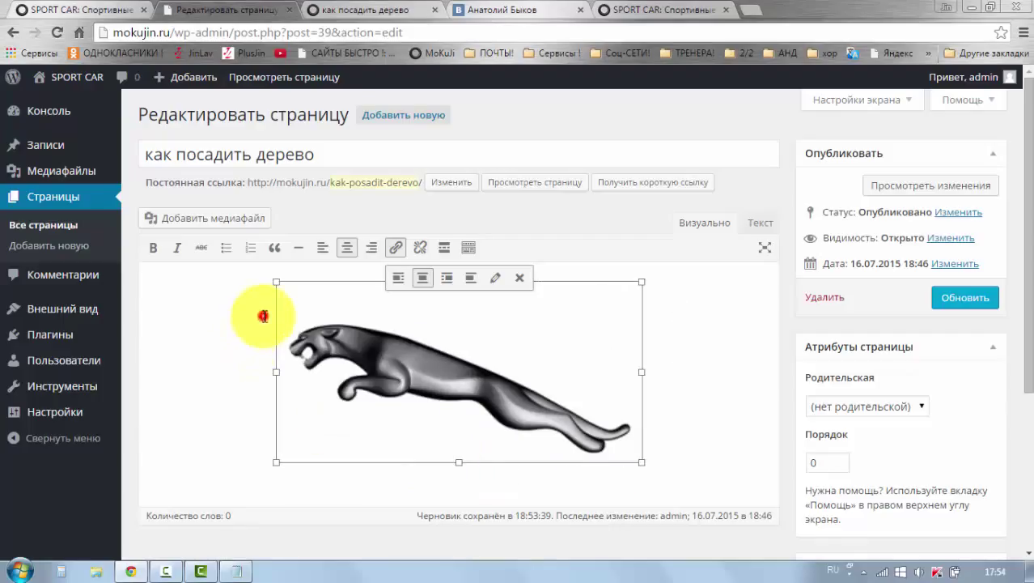
left_click(391, 322)
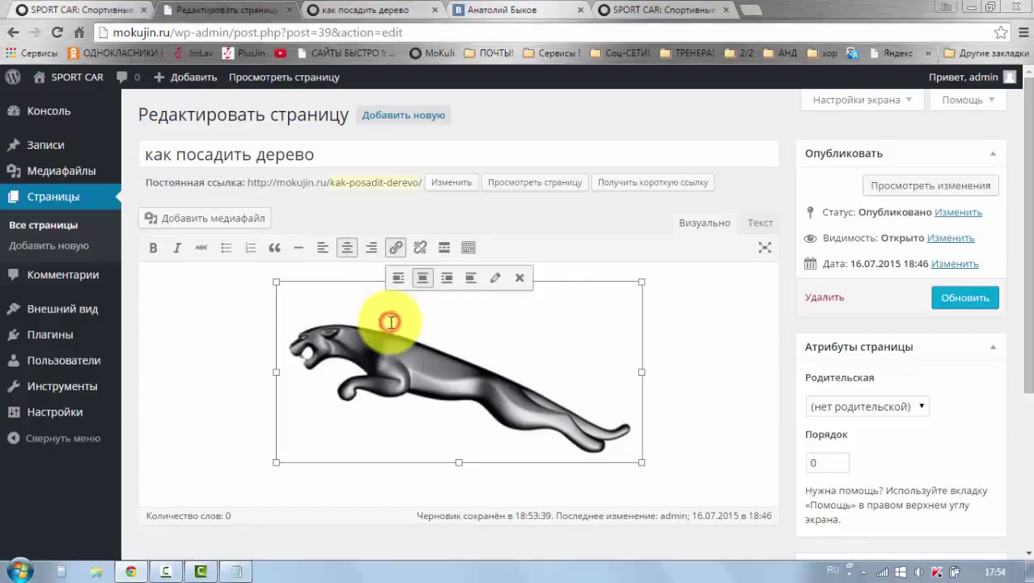
left_click(520, 281)
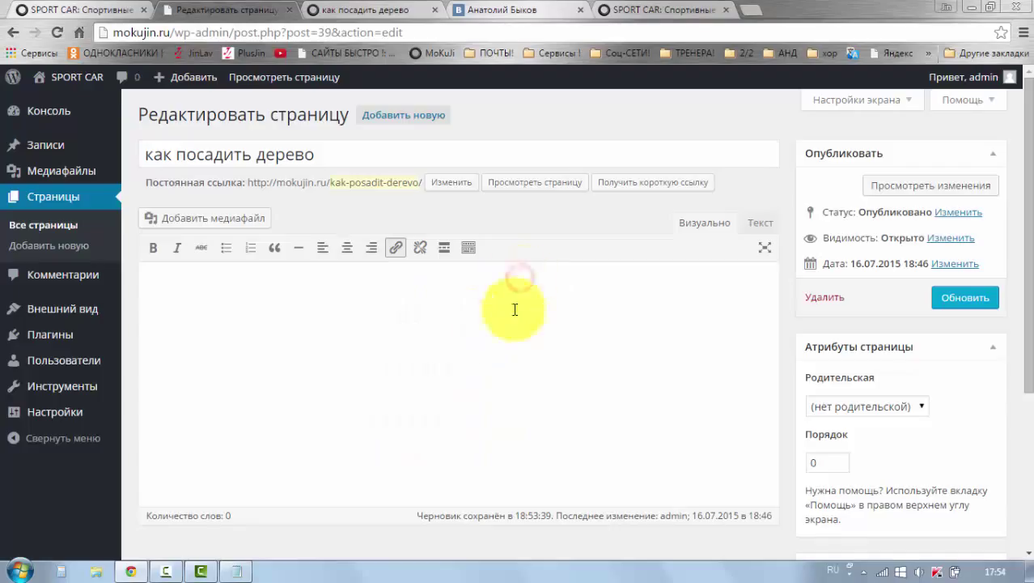
left_click(193, 231)
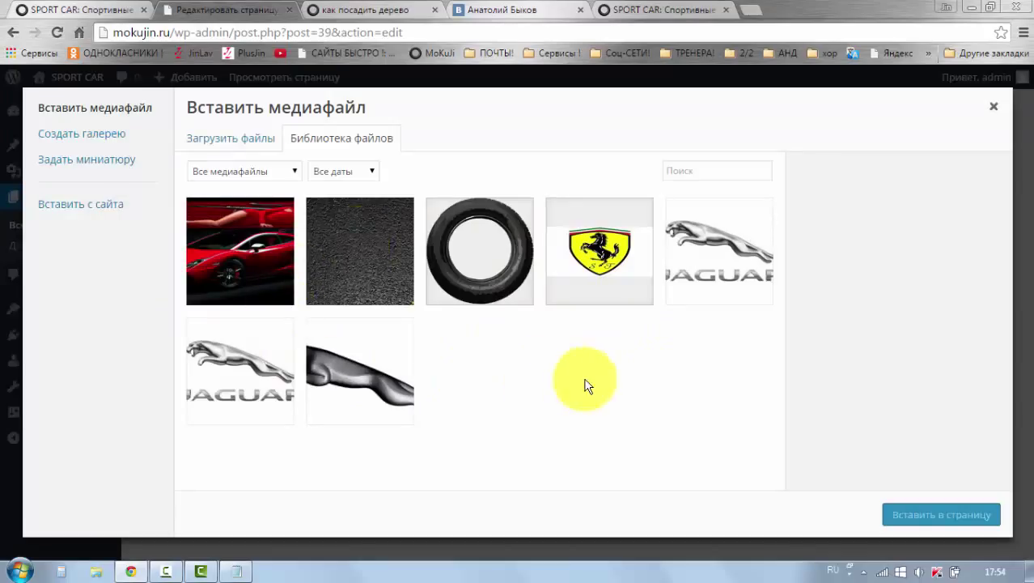
left_click(215, 139)
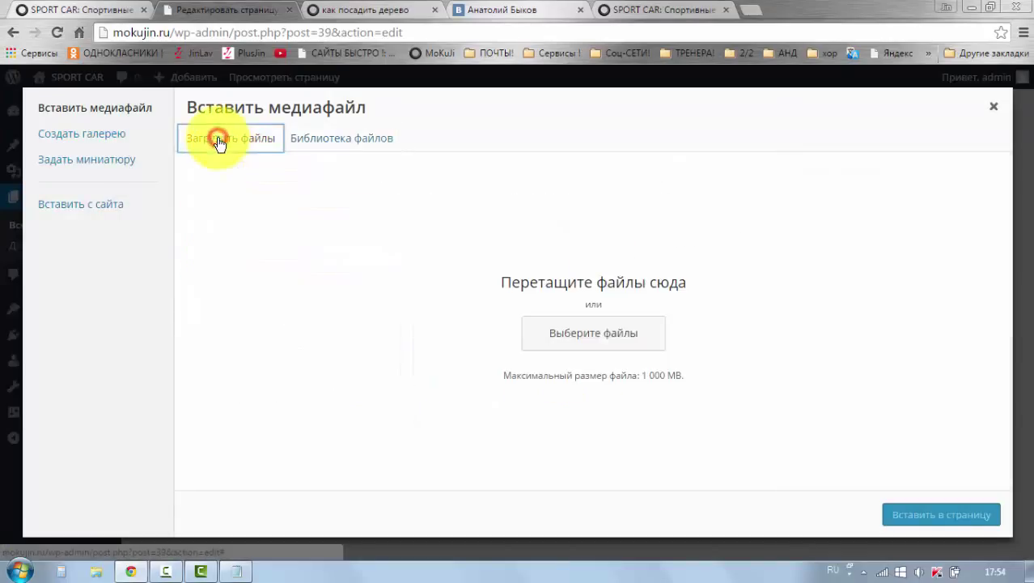
left_click(590, 343)
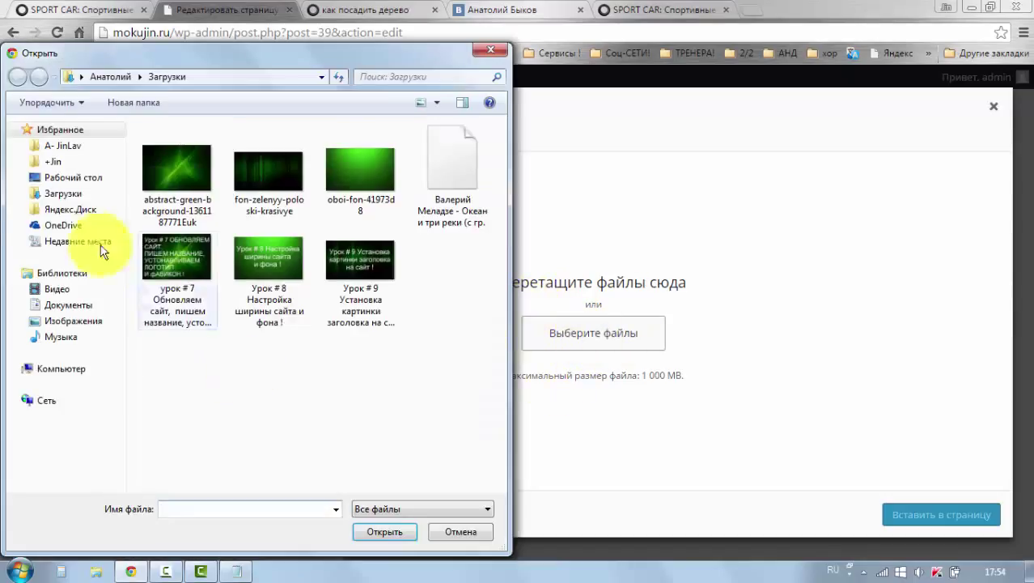
left_click(198, 178)
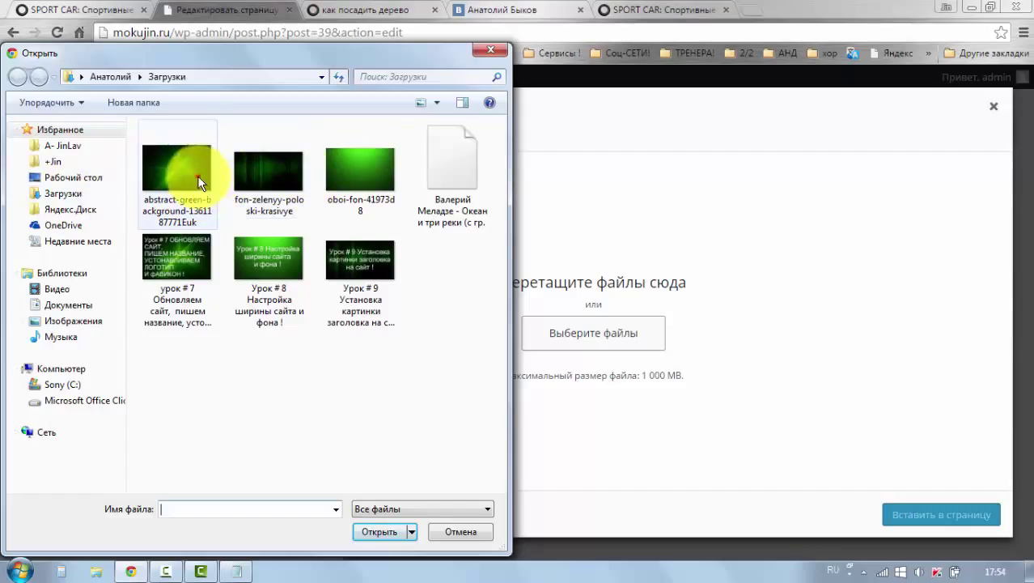
left_click(385, 528)
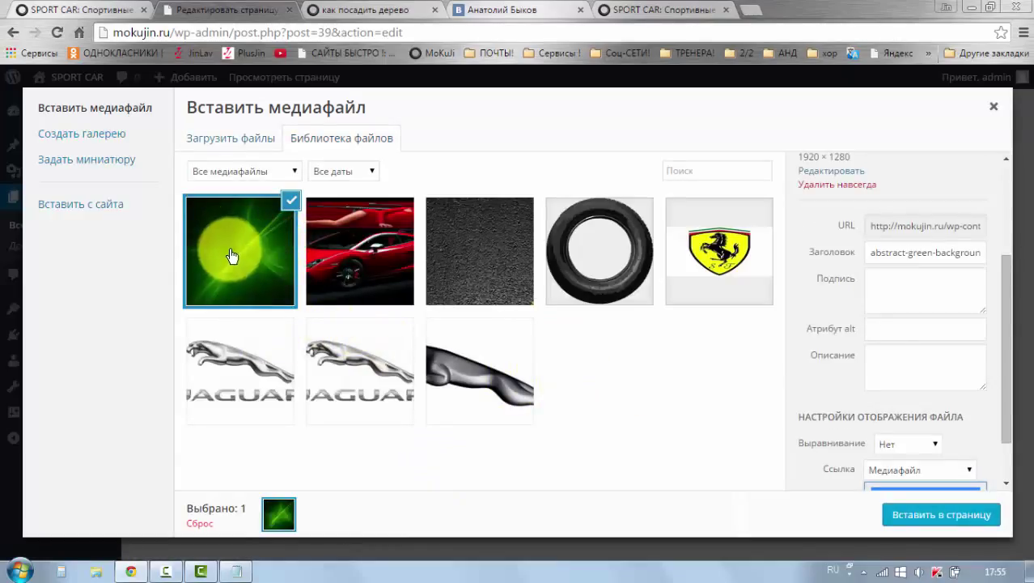
left_click(902, 519)
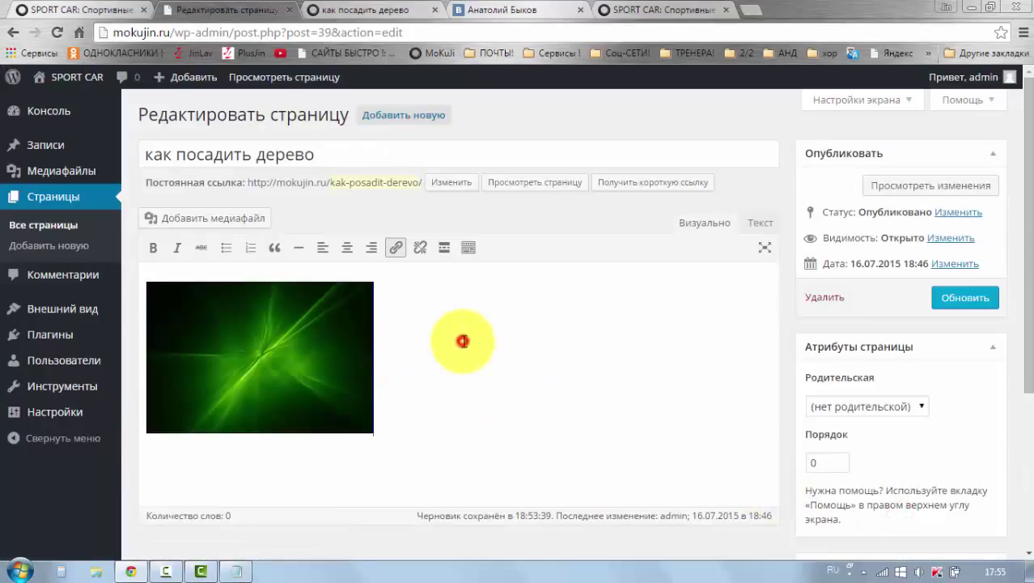
- Add the sample text "поигиалвпилоим ирвимлвоимием овирм" directly after the green image
left_click(317, 347)
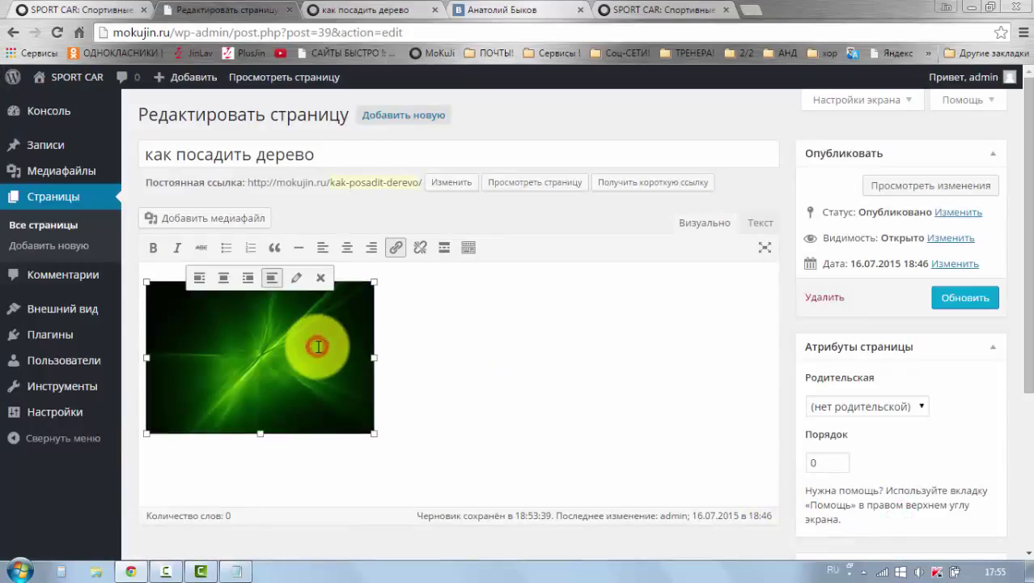
left_click(382, 307)
scroll(305, 398, "down", 1)
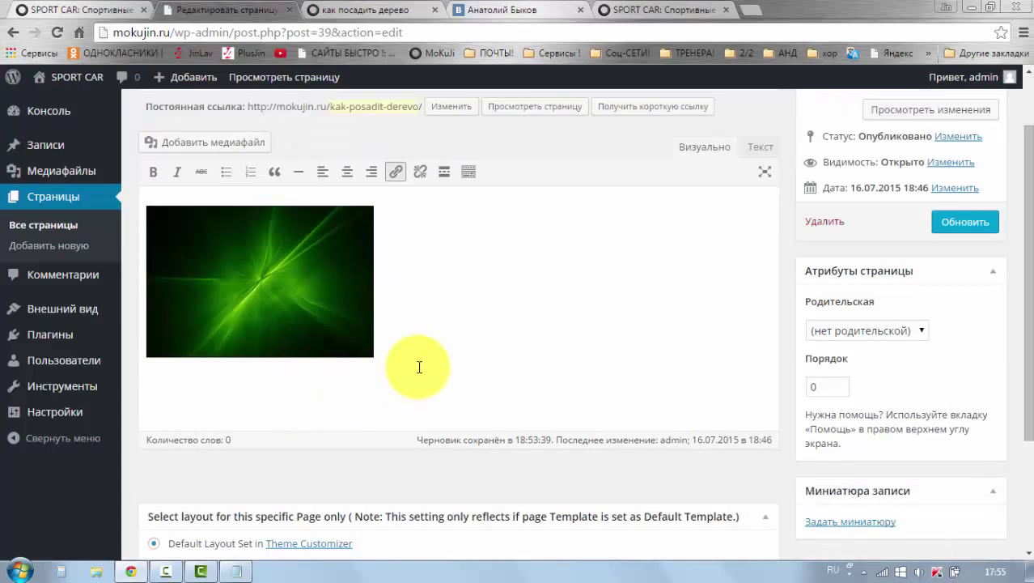
scroll(417, 365, "up", 1)
left_click(402, 297)
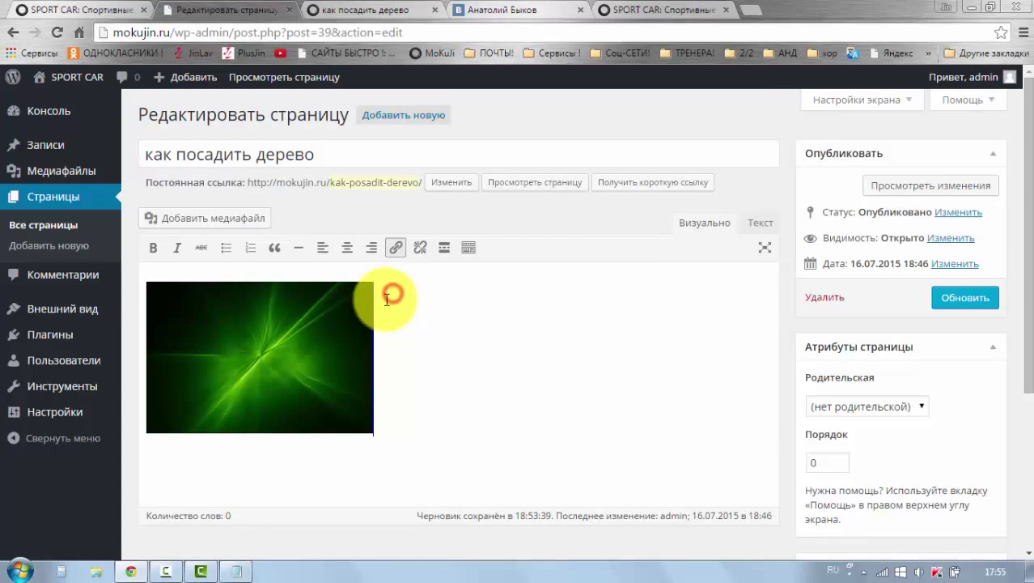
scroll(358, 427, "down", 1)
left_click(397, 212)
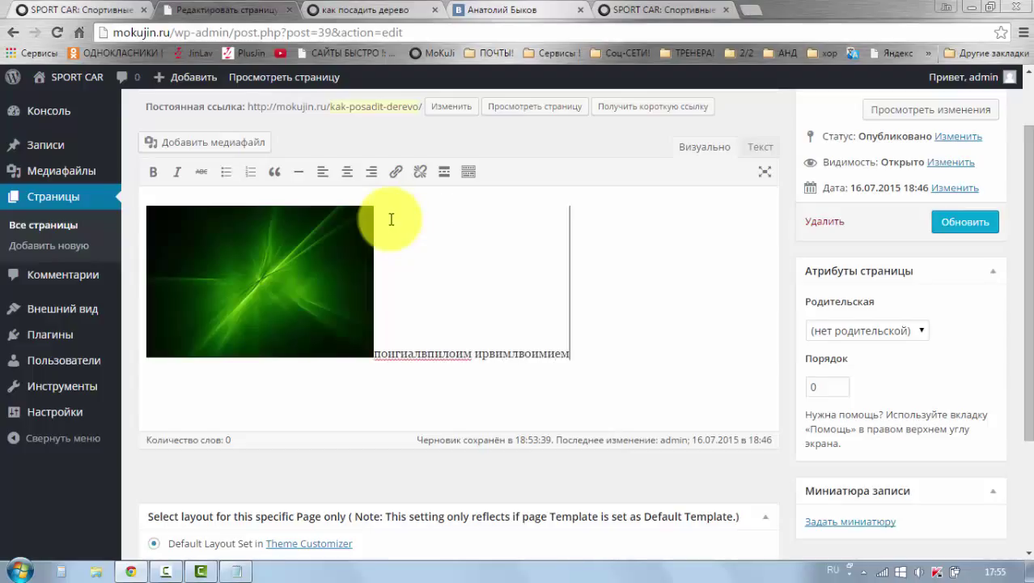
left_click(653, 335)
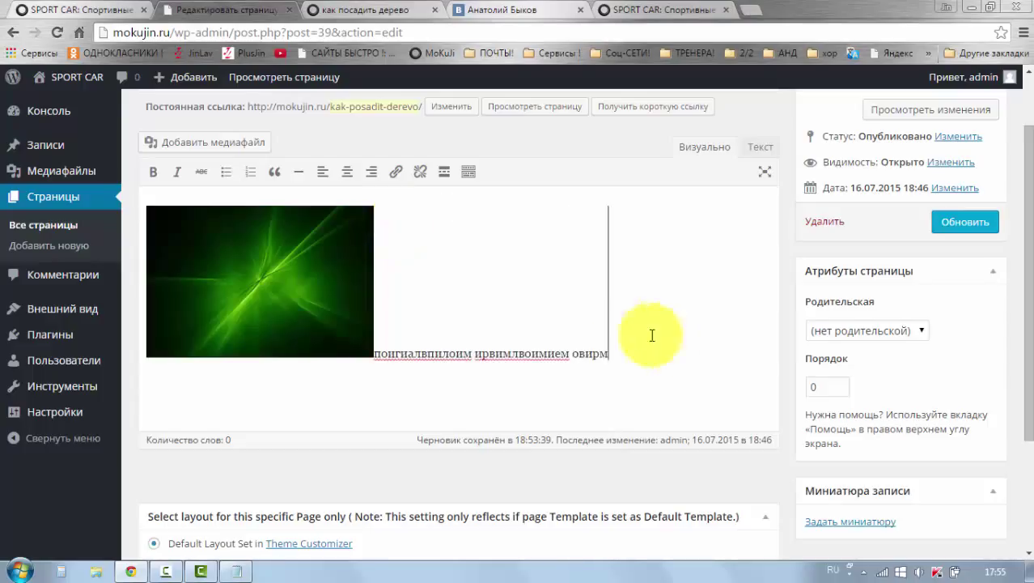
left_click(639, 331)
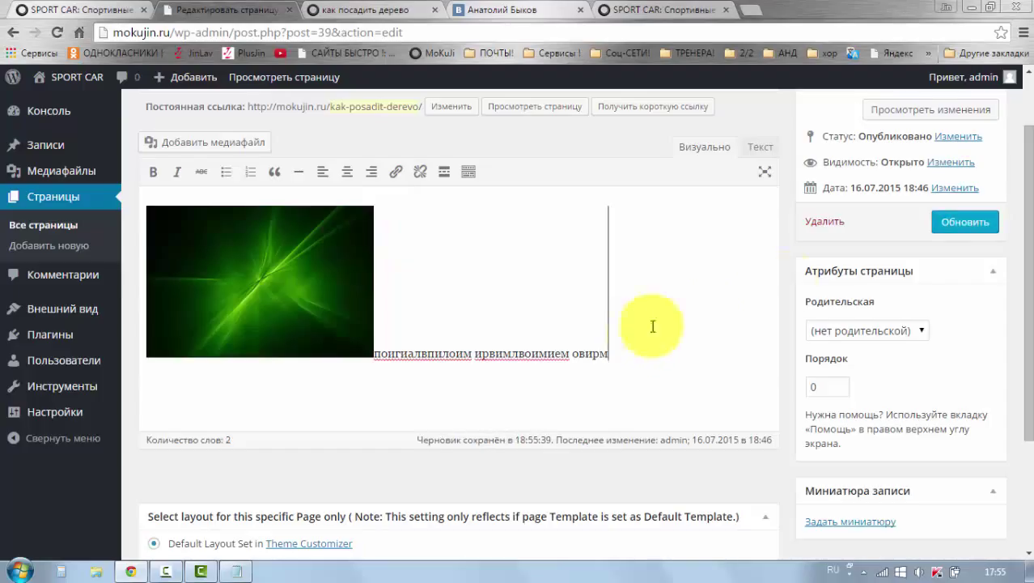
- Update the "как посадить дерево" page and check the image and text placement in its preview
left_click(955, 225)
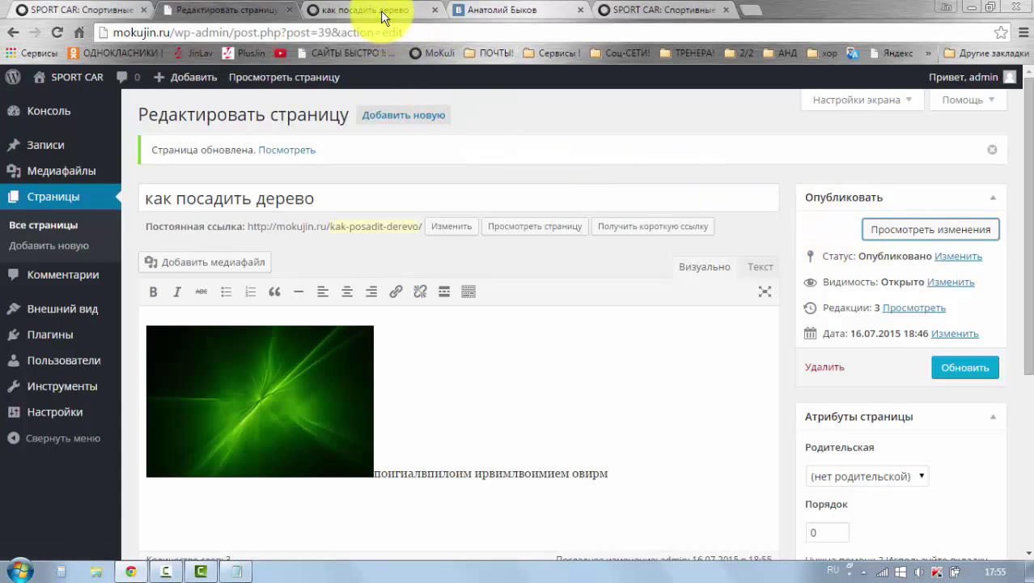
left_click(345, 10)
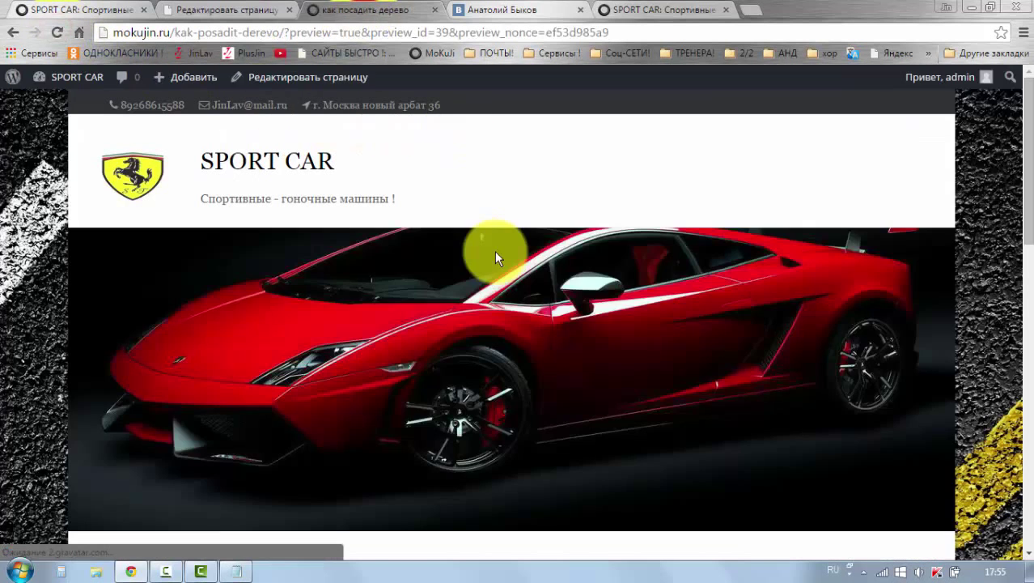
scroll(547, 251, "down", 3)
scroll(547, 251, "down", 4)
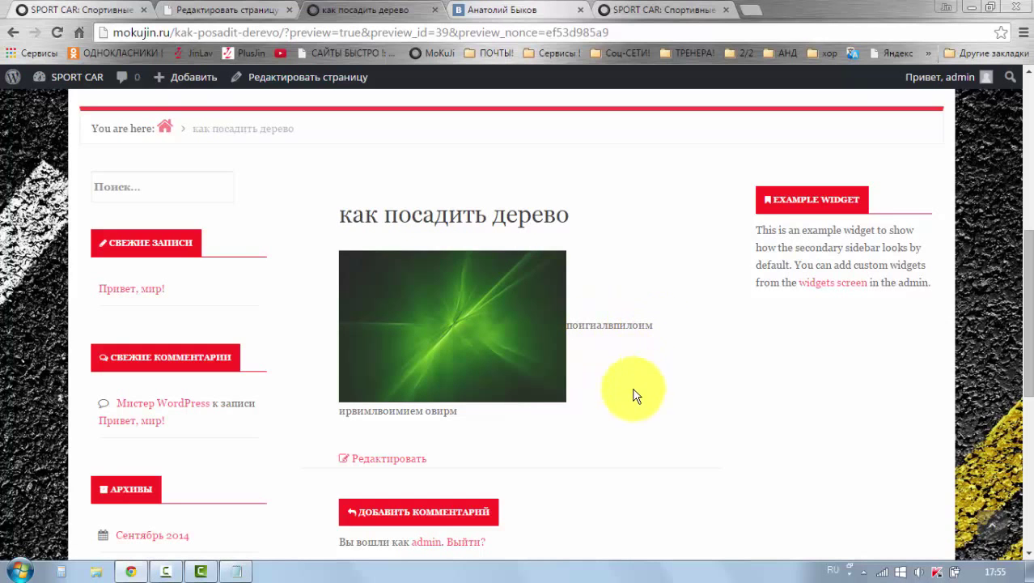
- Return to editing the page and move the sample text into its own paragraph below the green image
left_click(216, 16)
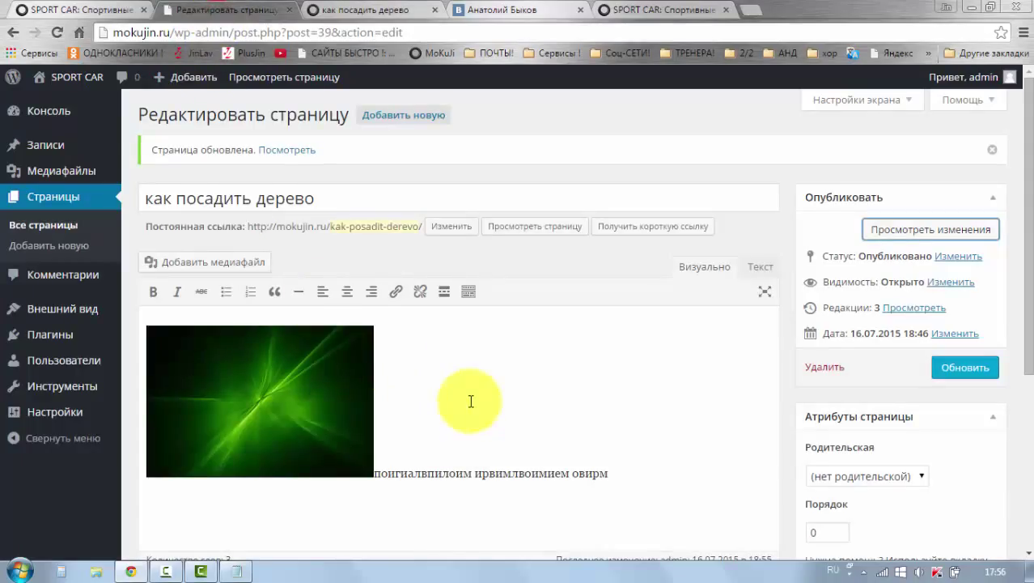
left_click(420, 419)
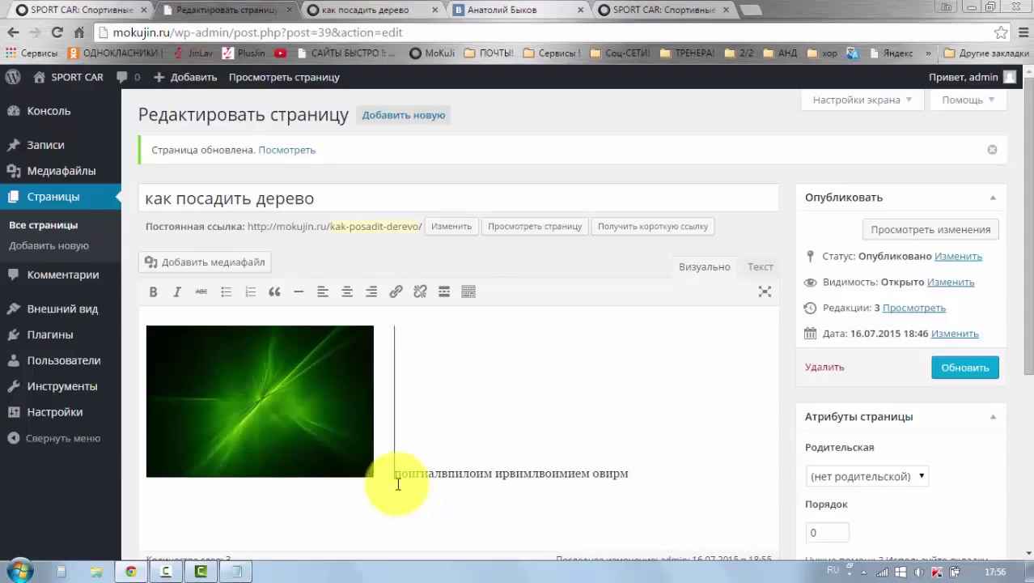
key("Return")
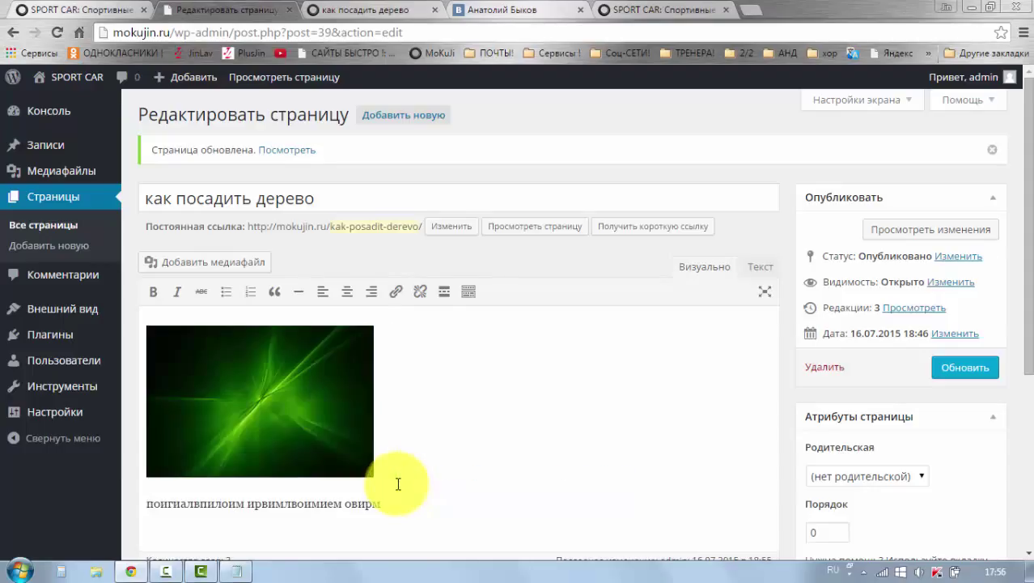
scroll(387, 492, "down", 1)
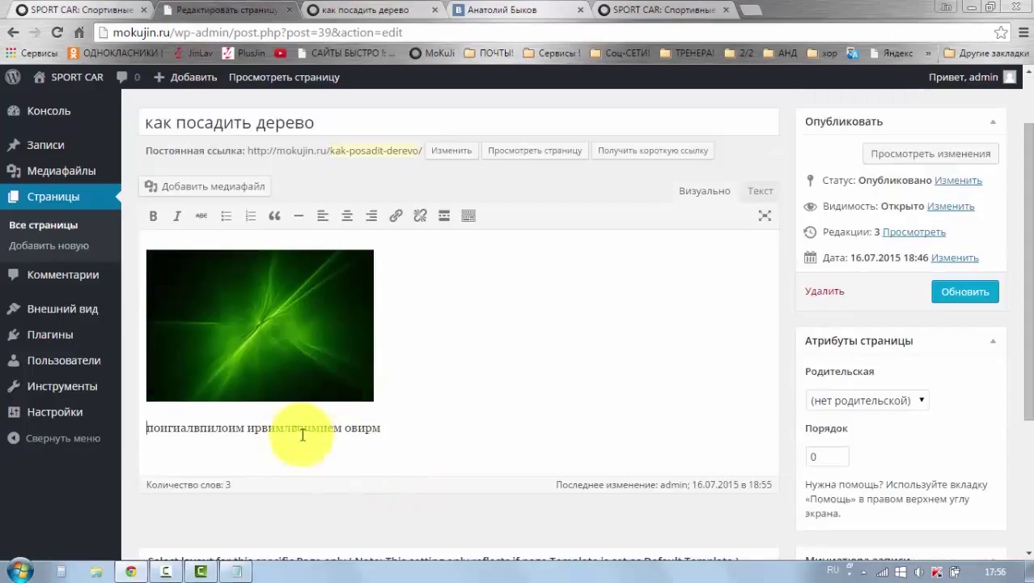
left_click(290, 426)
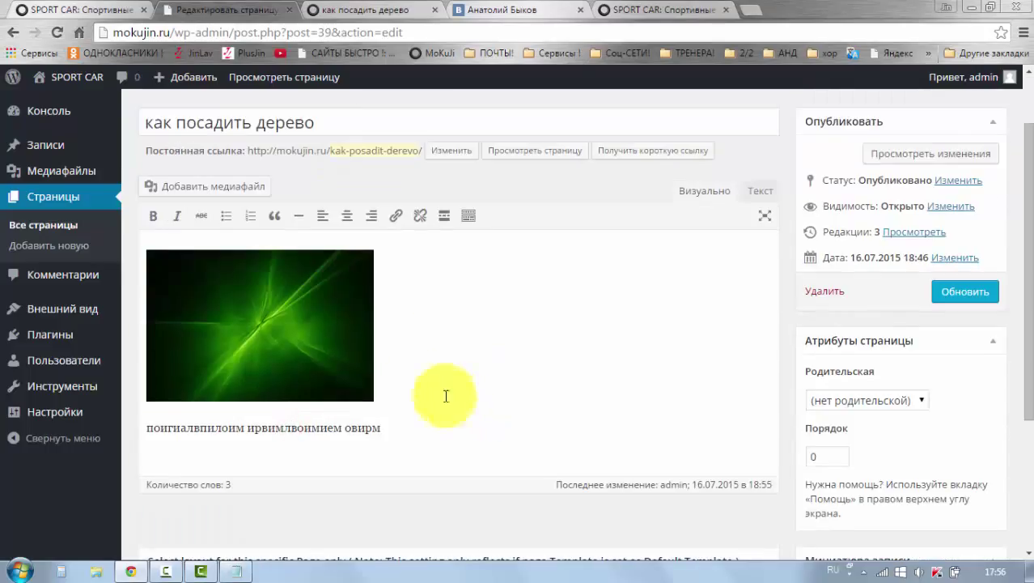
- Shrink the green image proportionally to about 150 by 100 pixels and align it to the centre
left_click(299, 309)
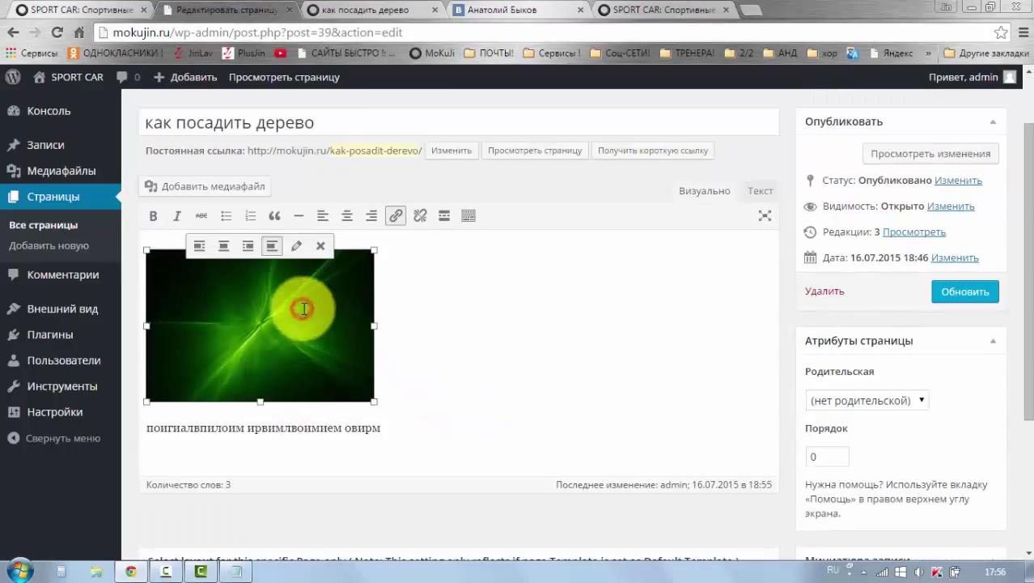
left_click_drag(373, 400, 299, 351)
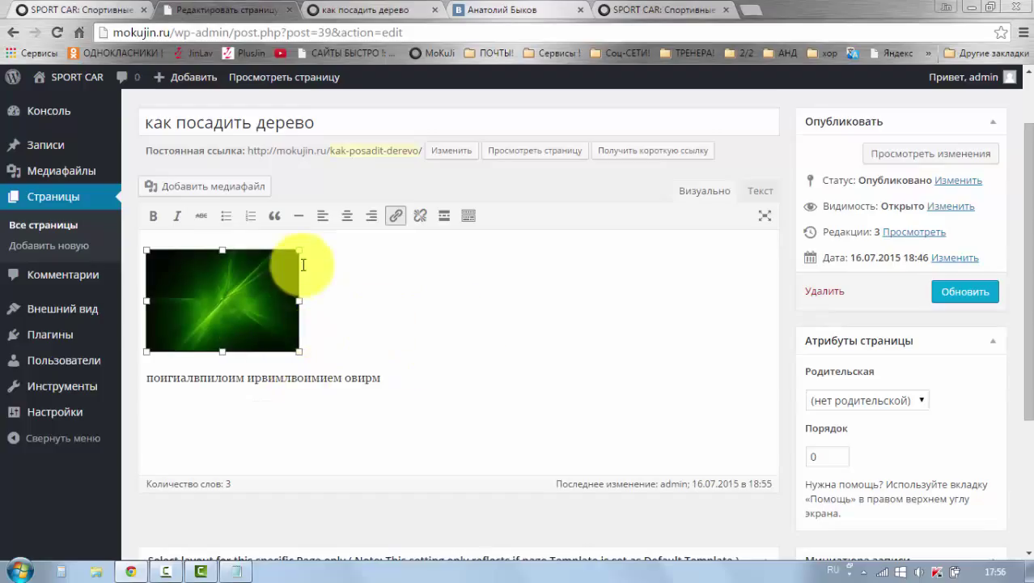
left_click(248, 287)
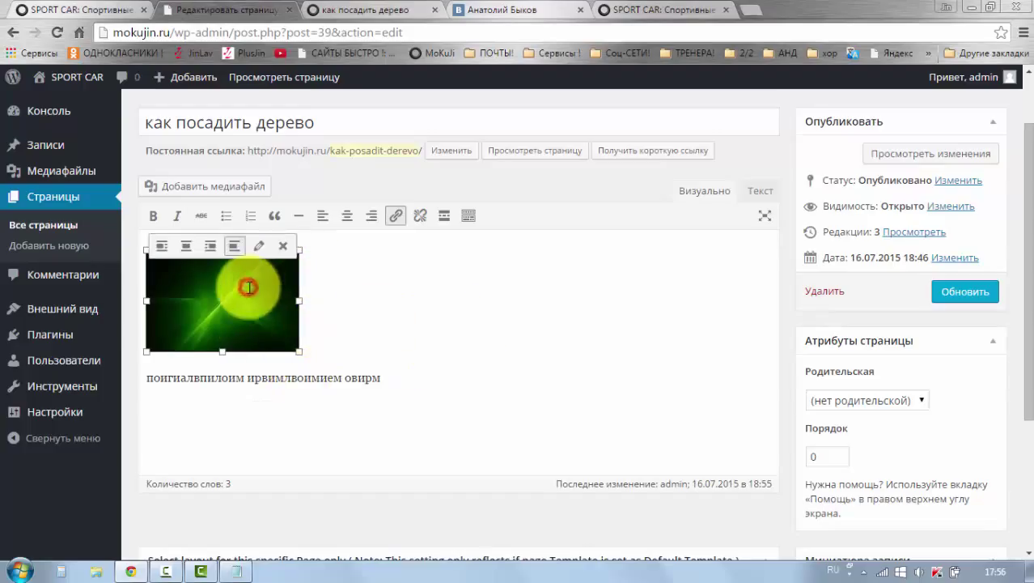
left_click(186, 245)
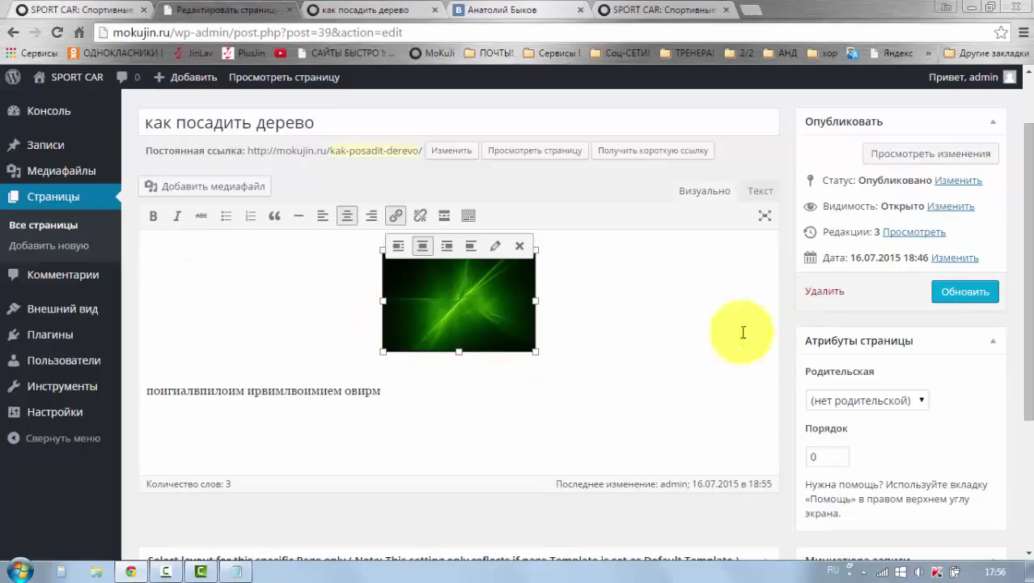
- Update the page, close the old preview tab, and check the new layout in a fresh preview
left_click(947, 296)
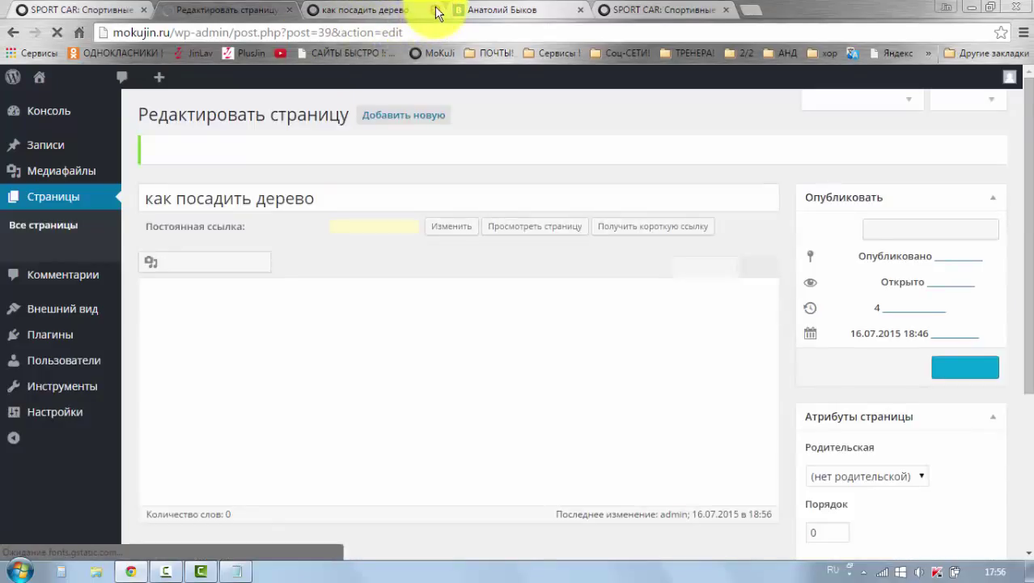
left_click(436, 10)
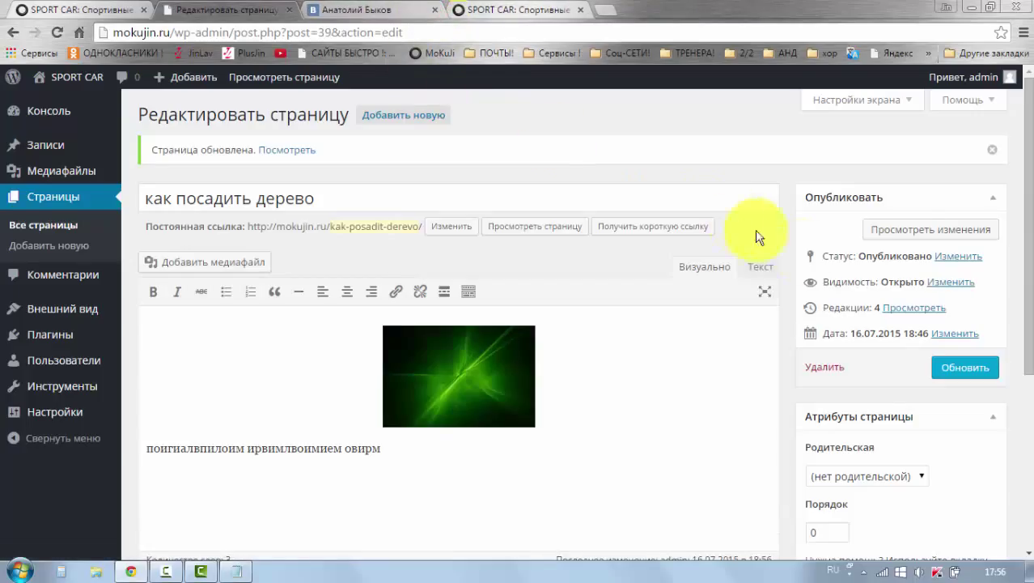
left_click(910, 233)
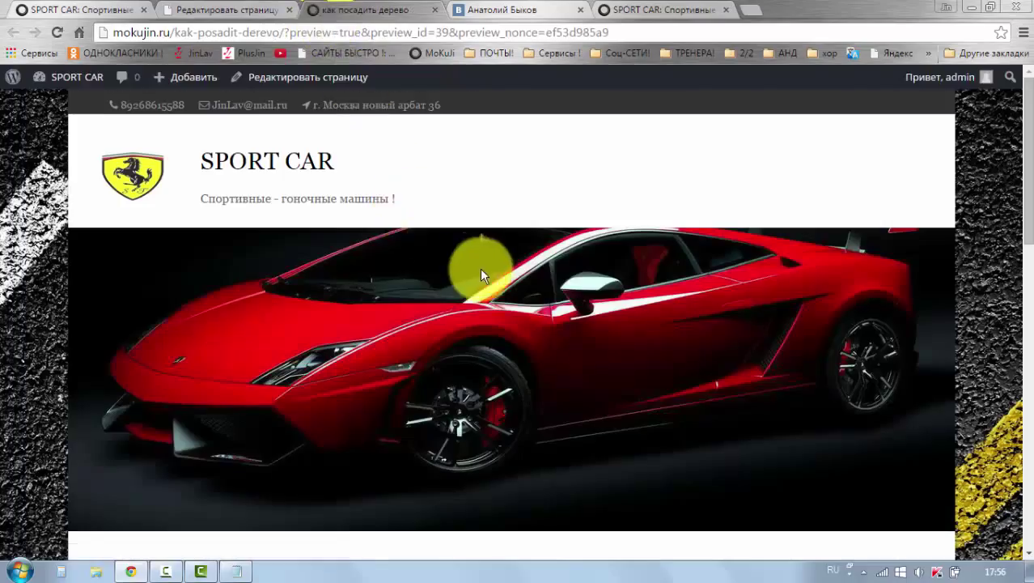
scroll(480, 267, "down", 5)
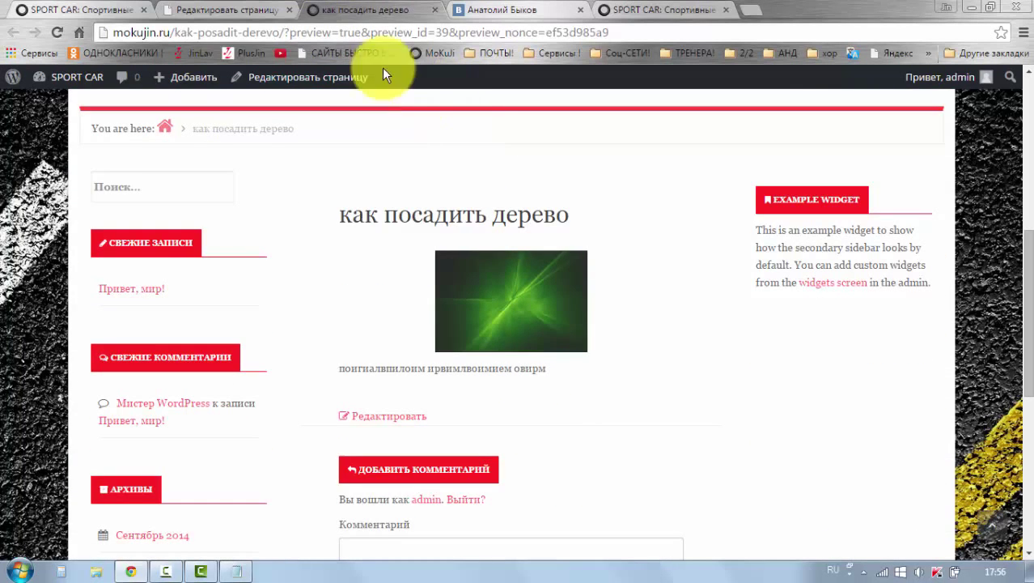
- Return to editing the page and make the sample text below the image bold, except for its opening letters "поиги"
left_click(186, 8)
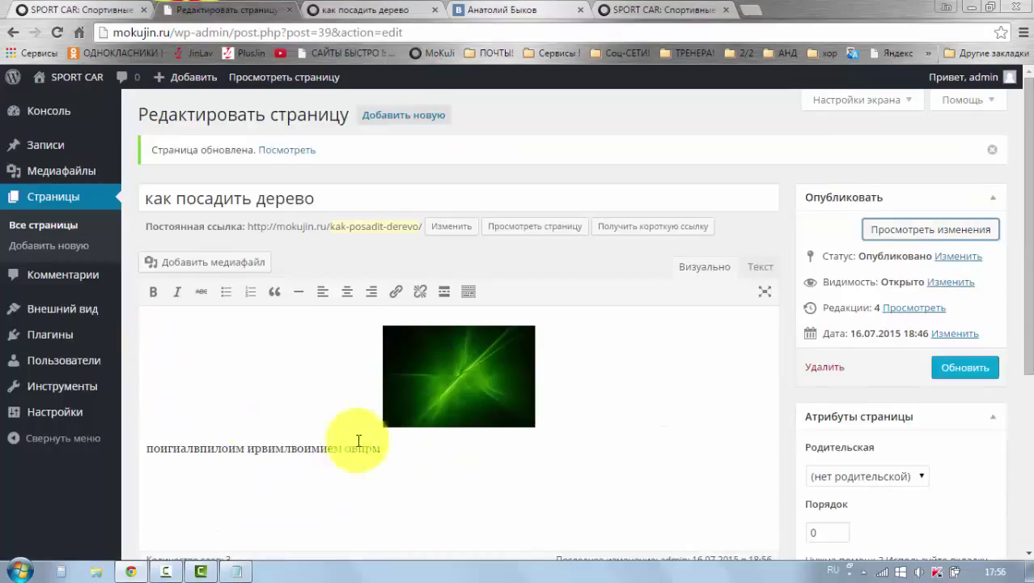
scroll(358, 438, "down", 1)
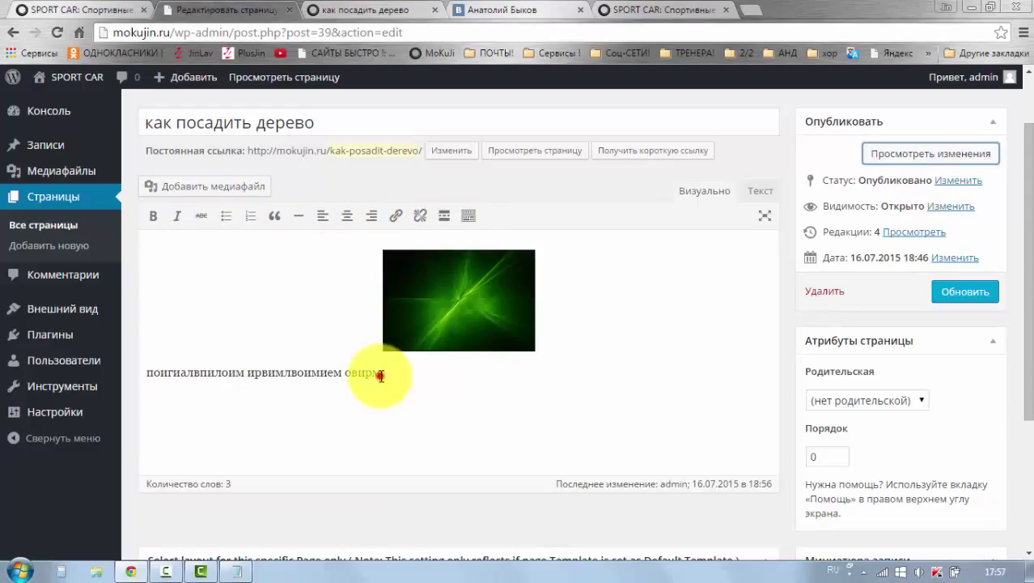
left_click_drag(373, 374, 201, 376)
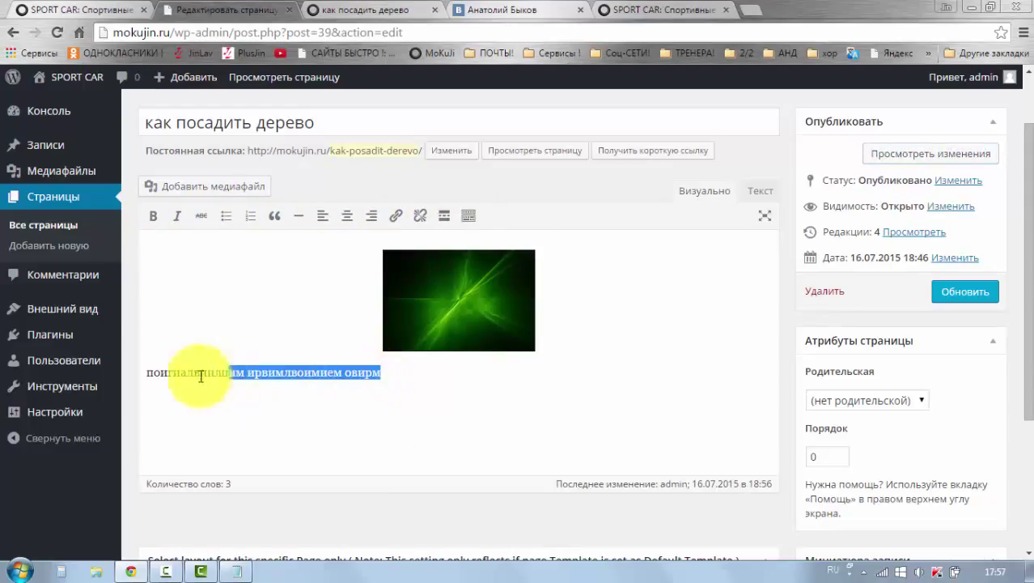
left_click(150, 220)
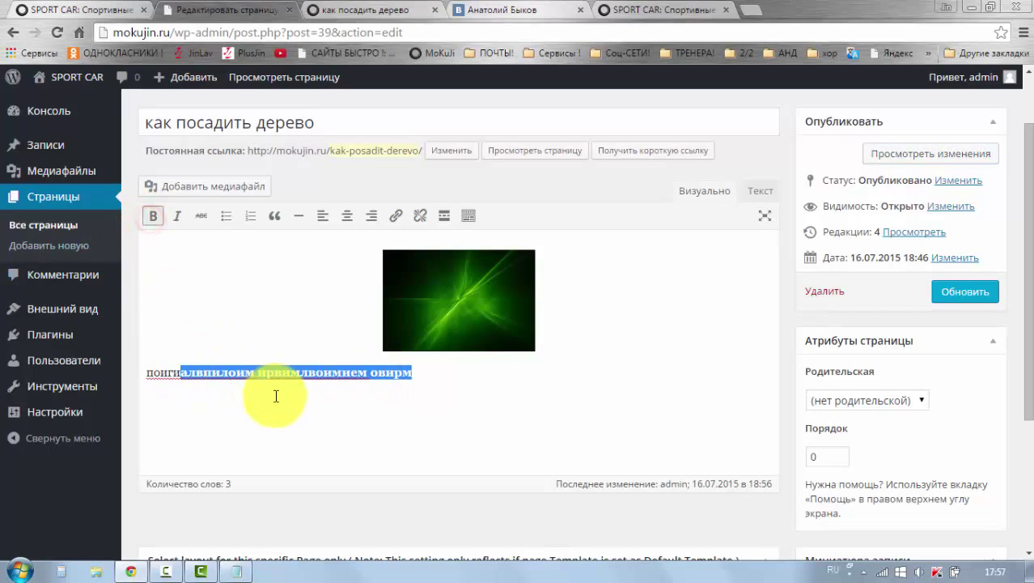
left_click(287, 414)
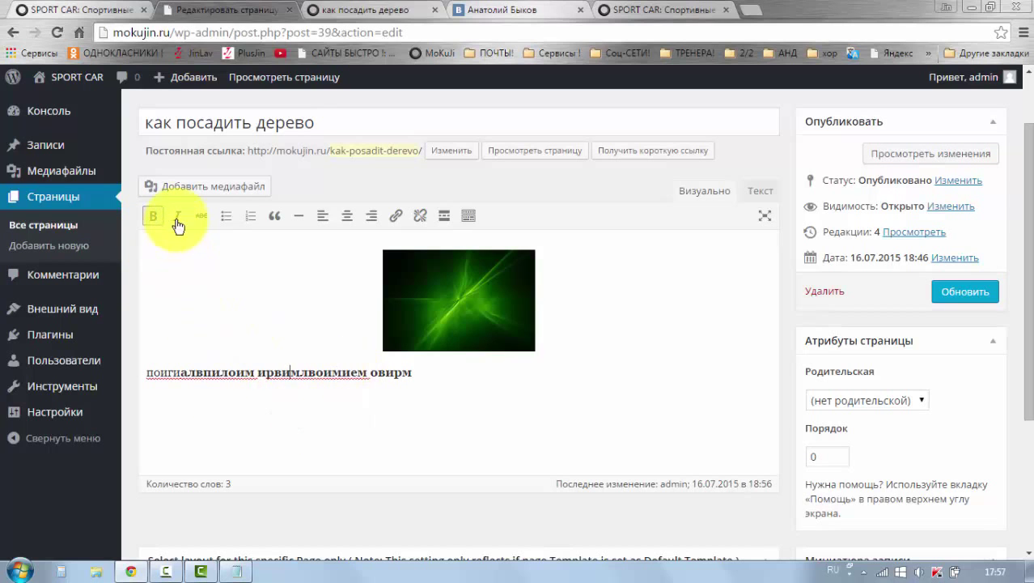
- Italicise the end of the bold sample text, from the last letters of its first word through "овирм"
left_click_drag(412, 372, 245, 374)
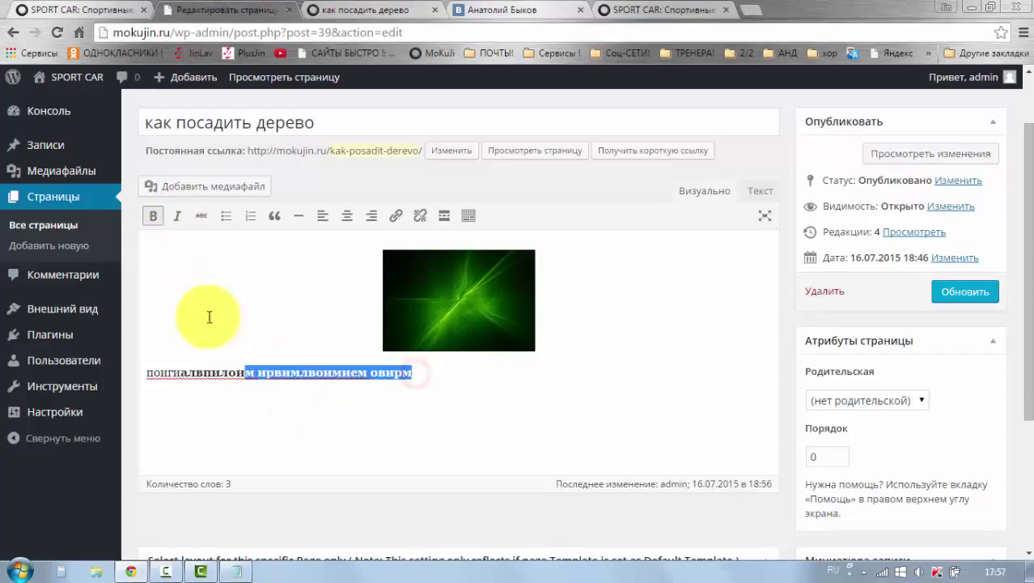
left_click(177, 215)
left_click(417, 412)
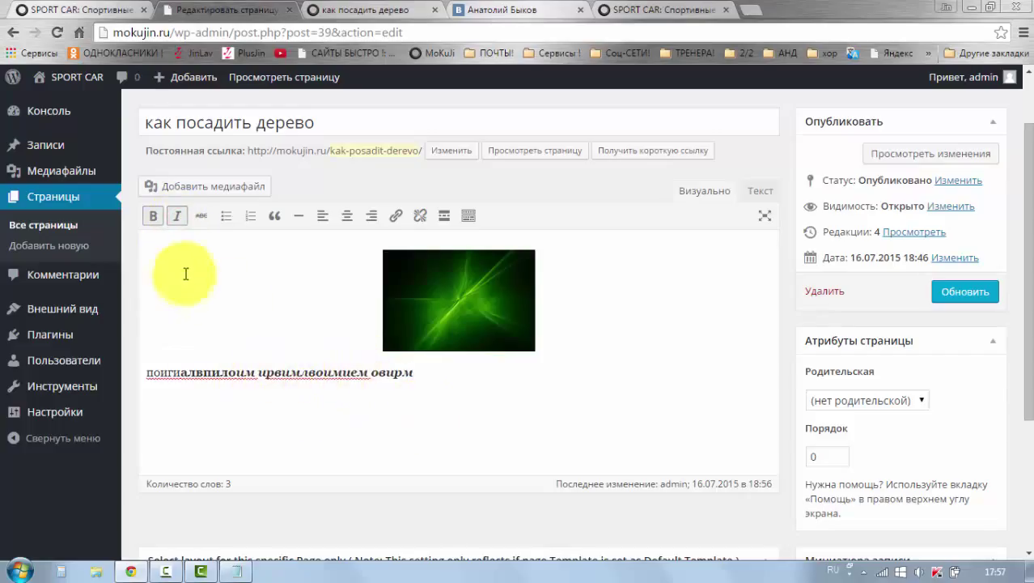
- Format the sample text paragraph below the green image as a blockquote
left_click(276, 318)
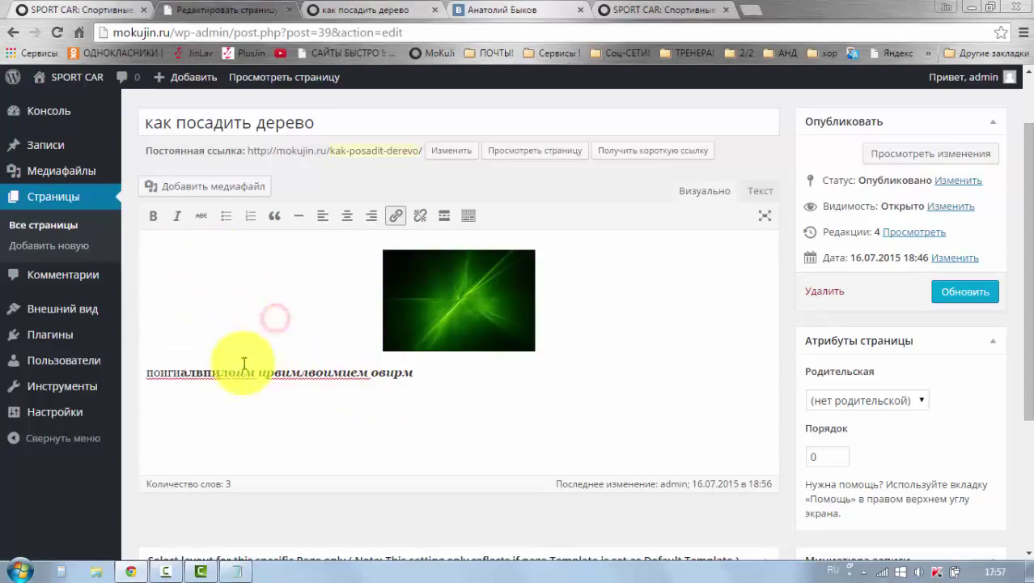
left_click(147, 373)
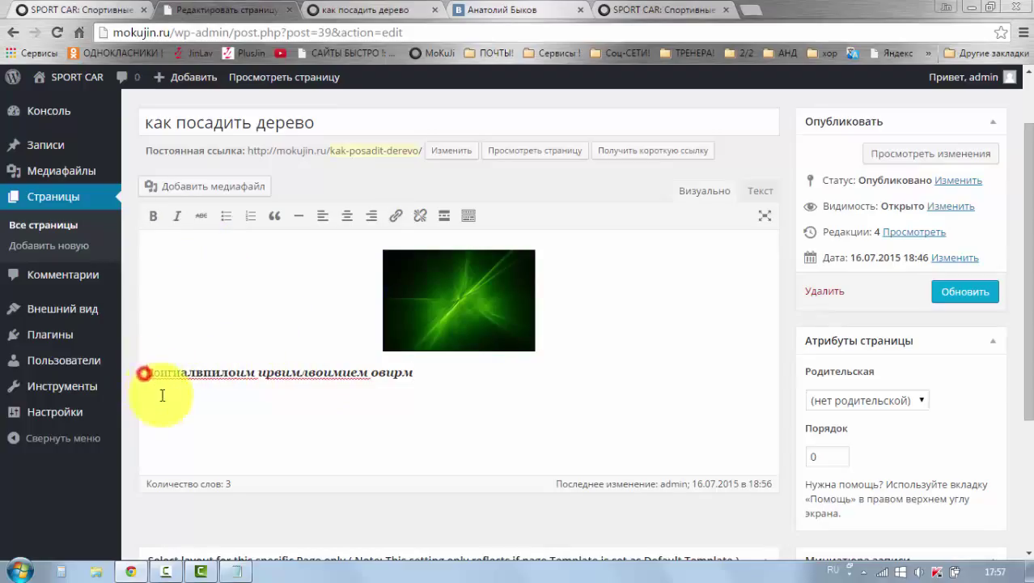
left_click(274, 217)
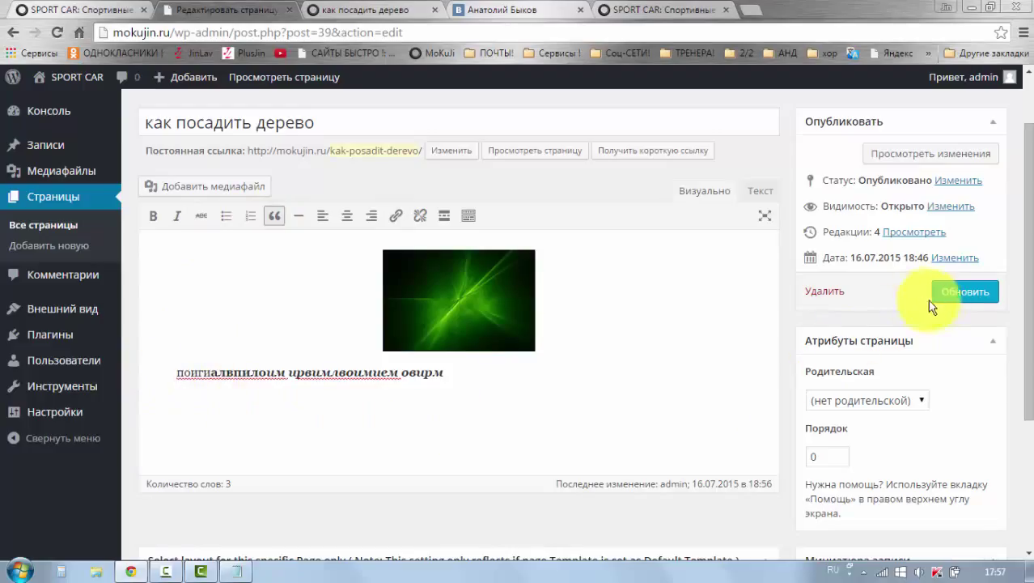
- Update the page, check the quoted text's styling in a preview, and close the preview tab
left_click(950, 306)
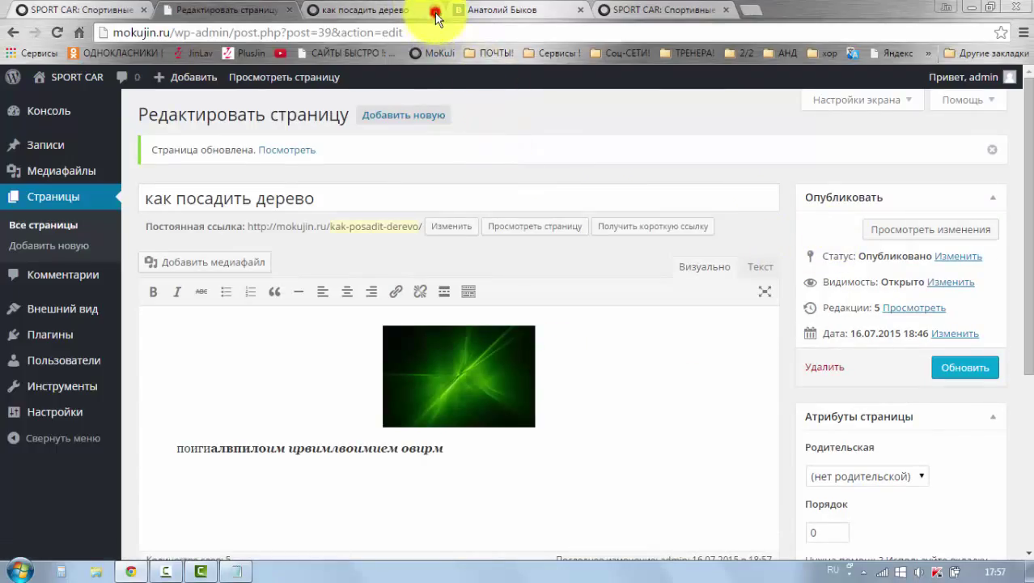
left_click(893, 231)
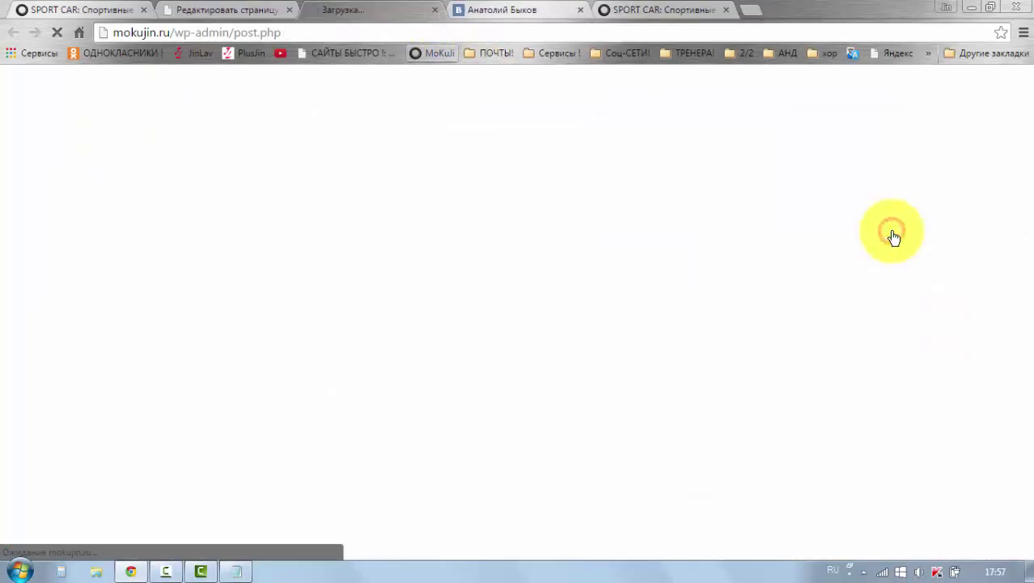
scroll(534, 348, "down", 4)
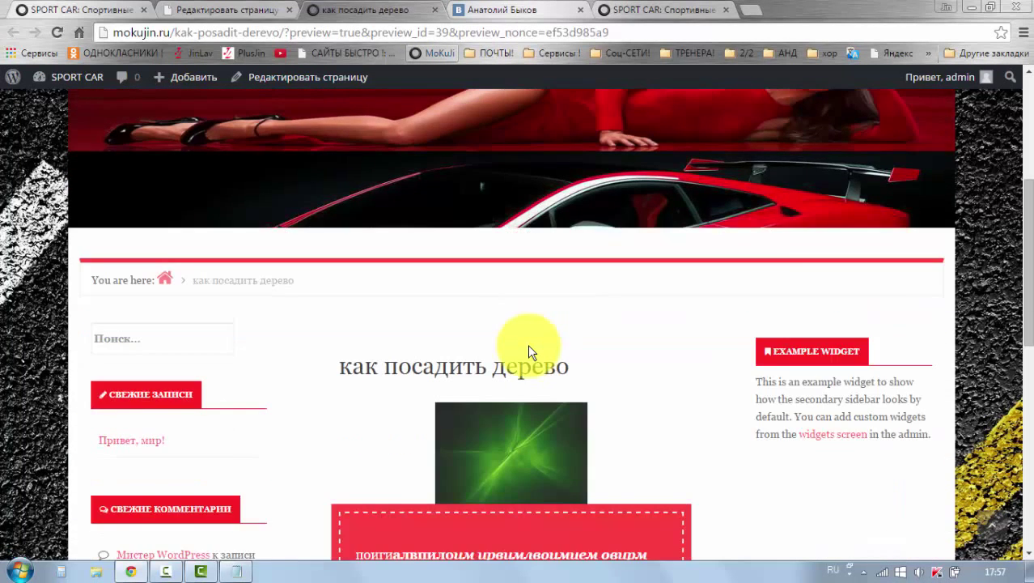
scroll(528, 345, "down", 3)
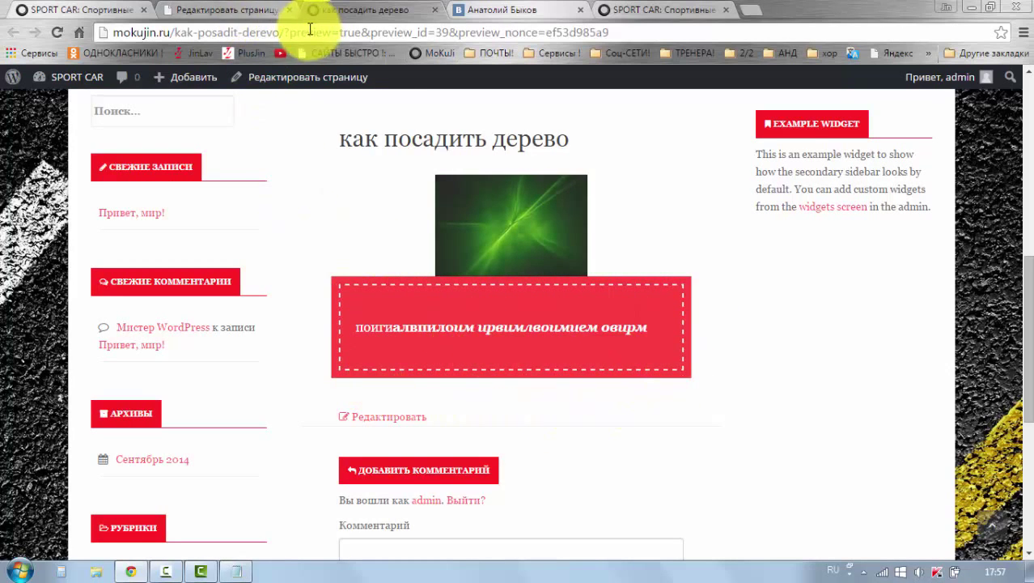
left_click(435, 11)
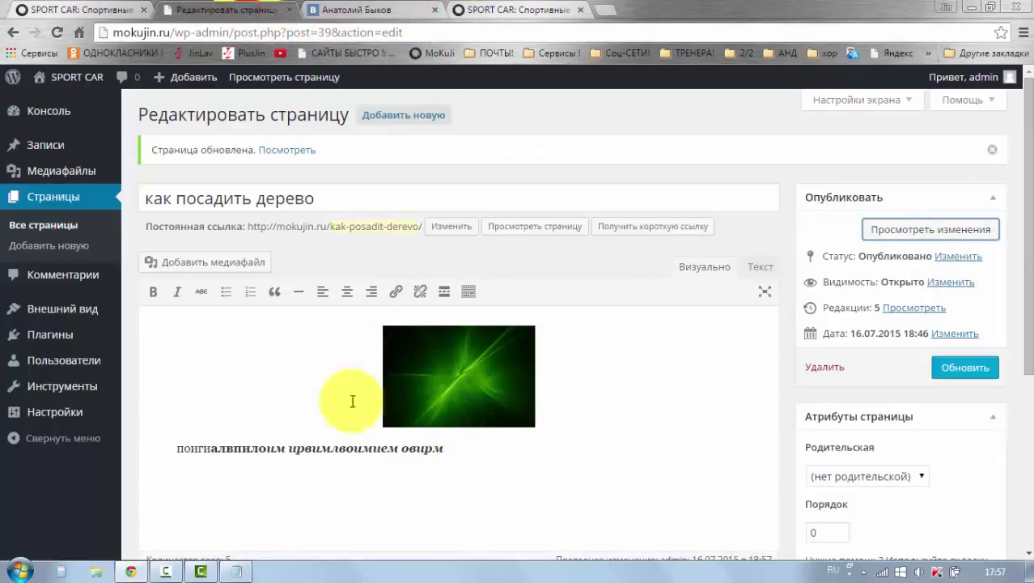
- Try left and centre alignment on the whole quoted text, and leave it aligned to the right
left_click_drag(448, 456, 175, 450)
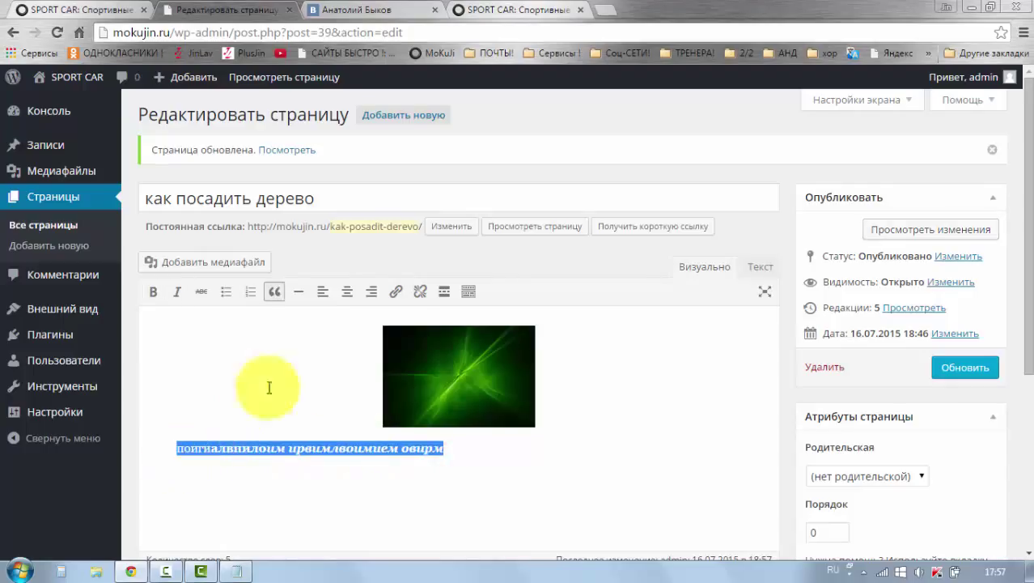
left_click(323, 296)
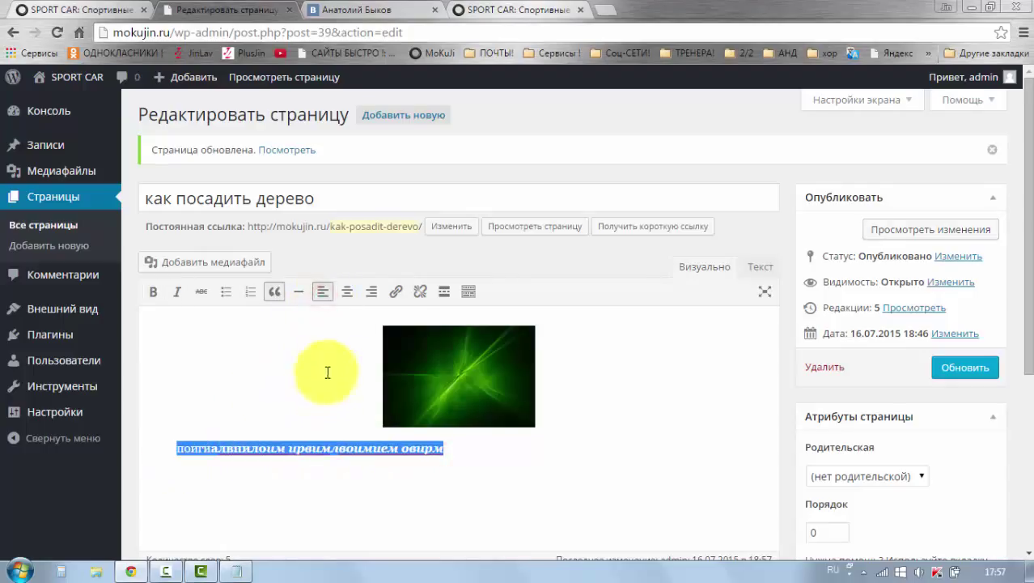
left_click(348, 297)
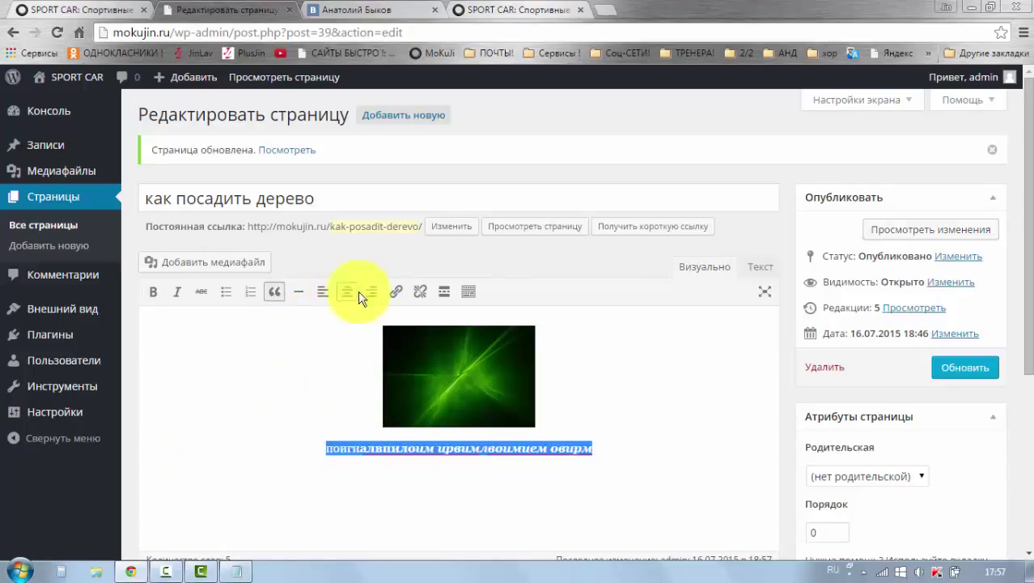
left_click(370, 291)
left_click(548, 479)
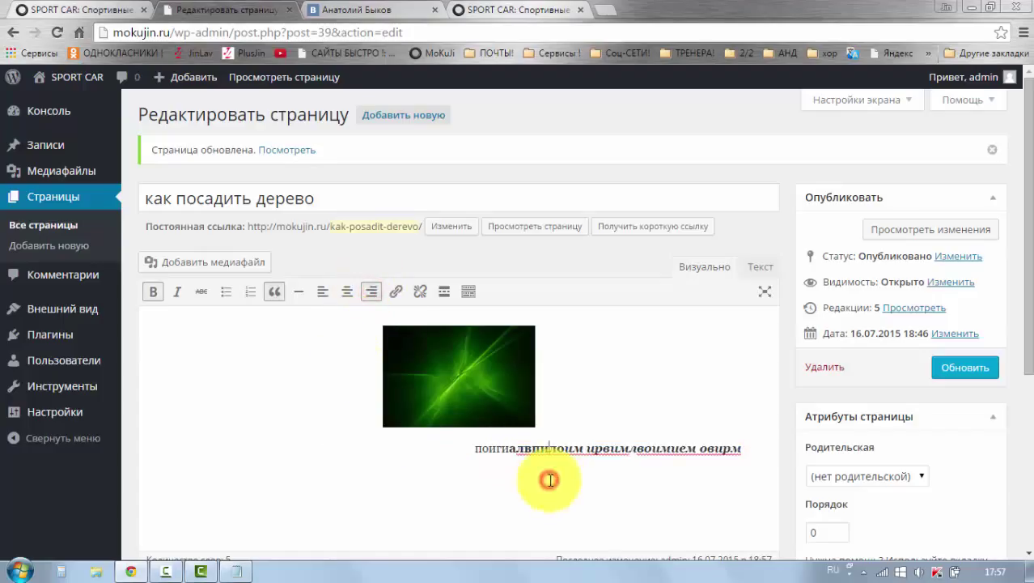
- Start inserting a link on the whole quoted text and copy the VK profile's address from its open browser tab
left_click_drag(749, 447, 481, 460)
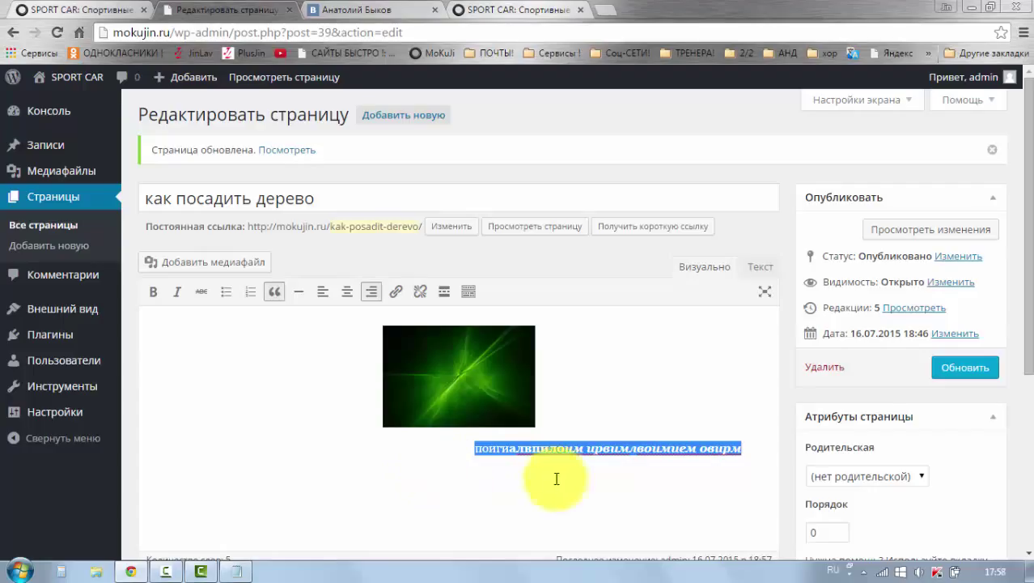
left_click(522, 487)
left_click_drag(741, 447, 479, 452)
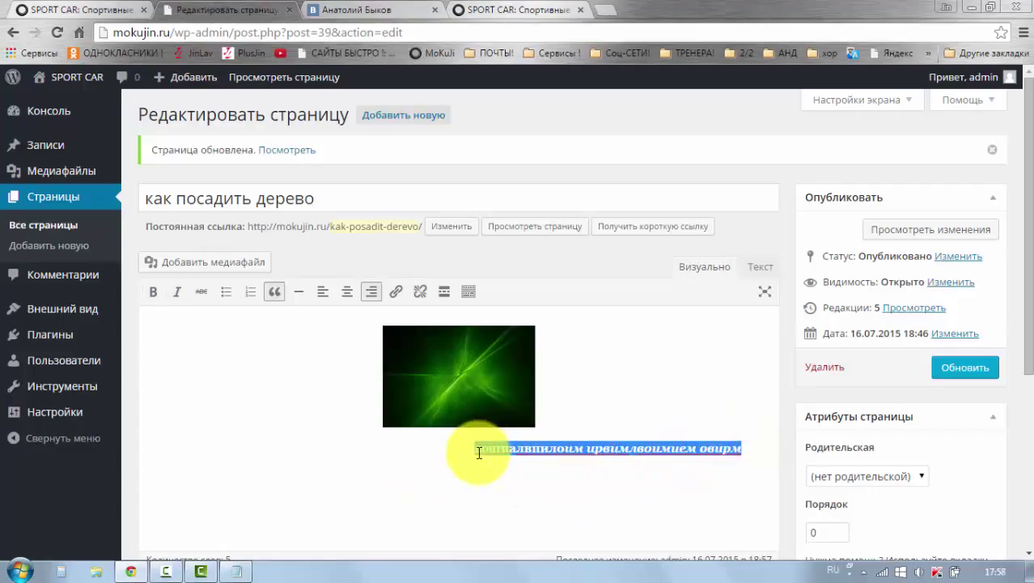
left_click(397, 293)
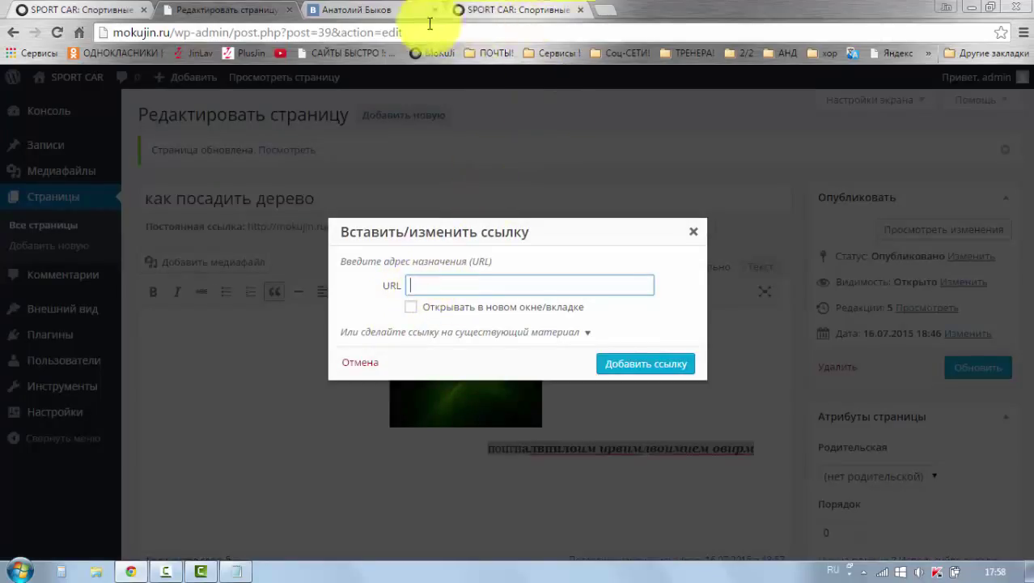
left_click(374, 14)
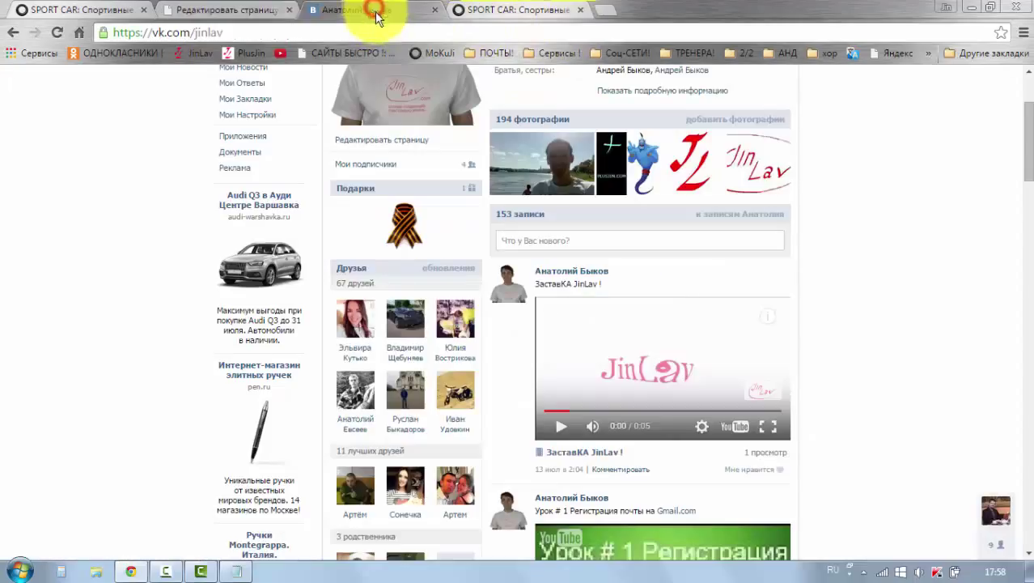
left_click(243, 33)
key("ctrl+c")
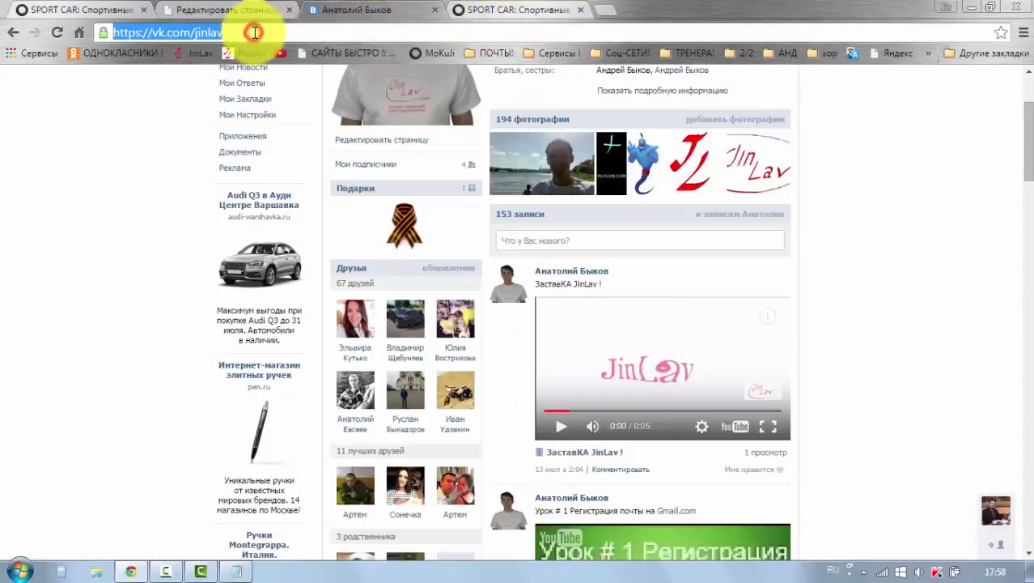
right_click(202, 31)
left_click(265, 83)
left_click(227, 9)
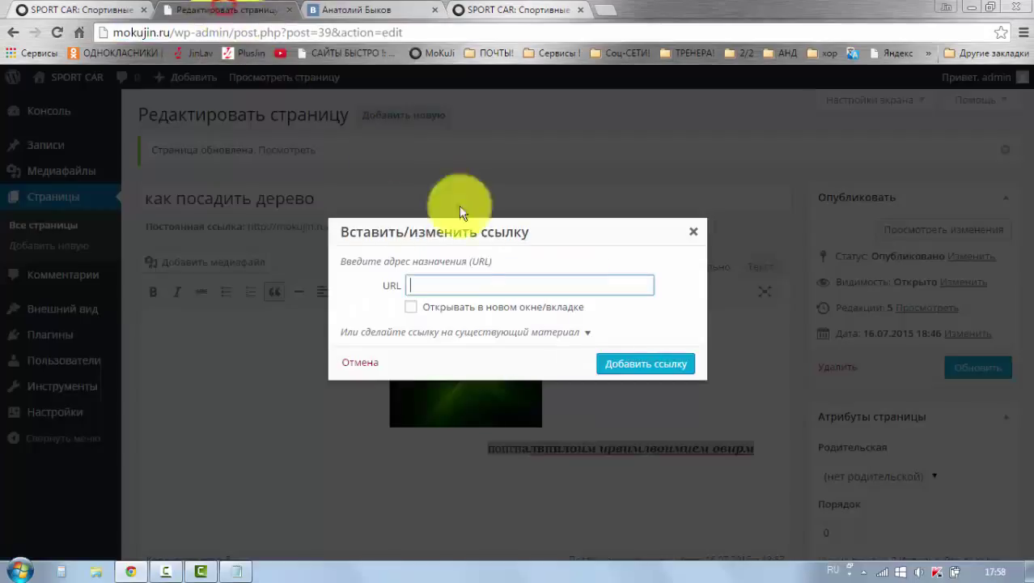
- Paste the copied VK profile address as the link's URL, set it to open in a new tab, and add the link
right_click(429, 288)
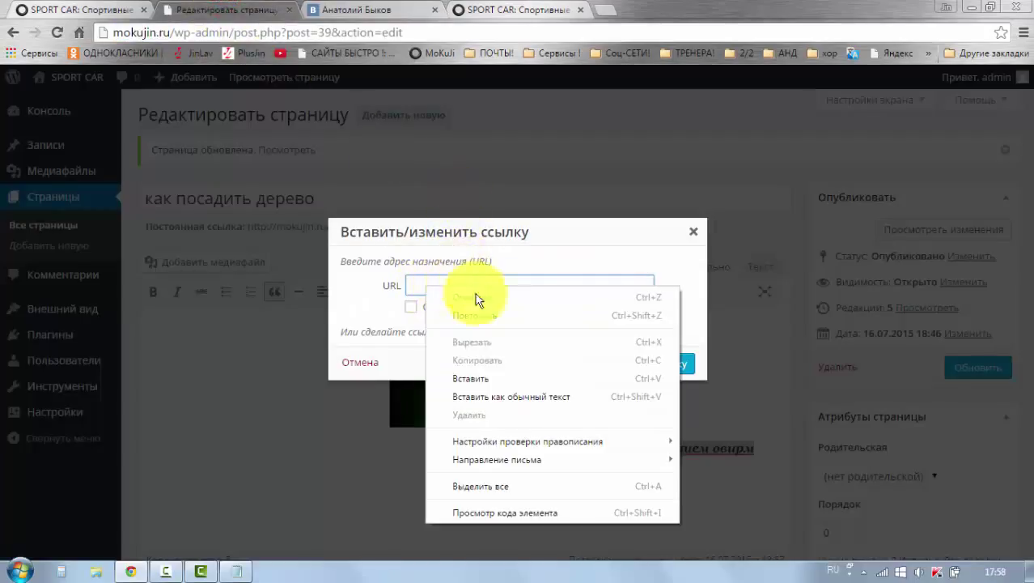
left_click(474, 372)
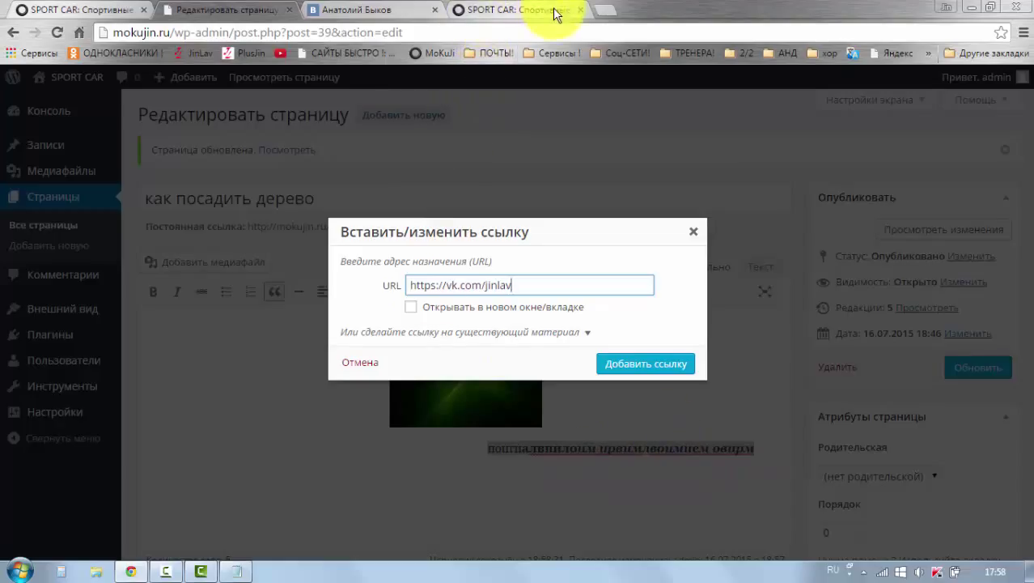
left_click(410, 308)
left_click(633, 363)
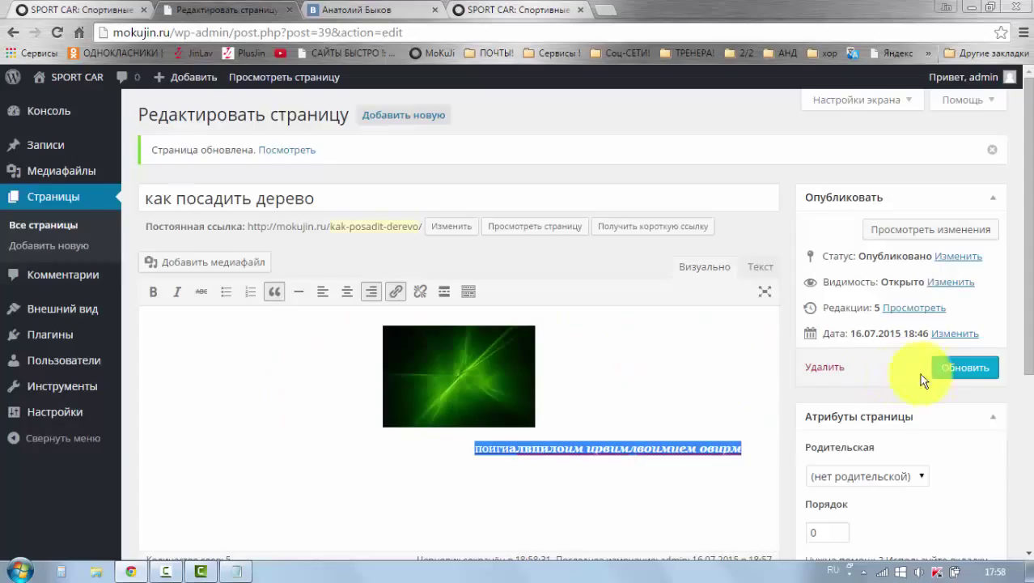
- Update the page and check the linked, right-aligned quote in a new preview
left_click(958, 370)
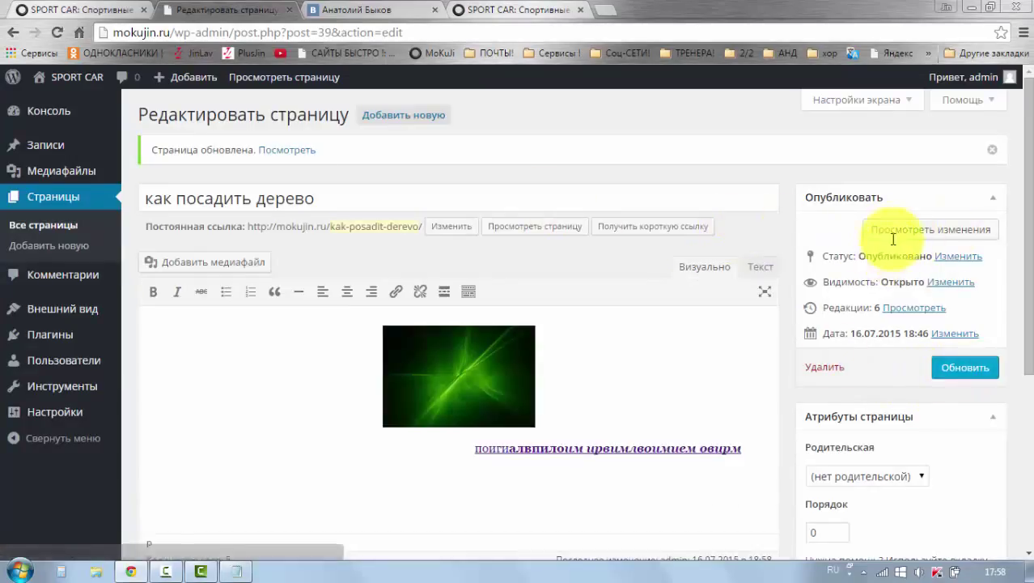
left_click(887, 234)
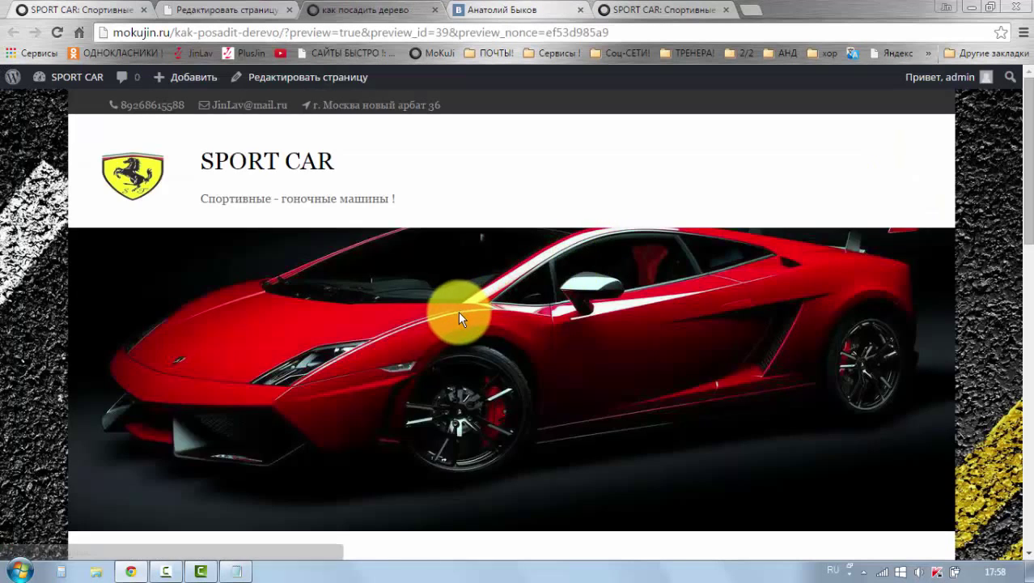
scroll(457, 311, "down", 6)
scroll(573, 295, "down", 1)
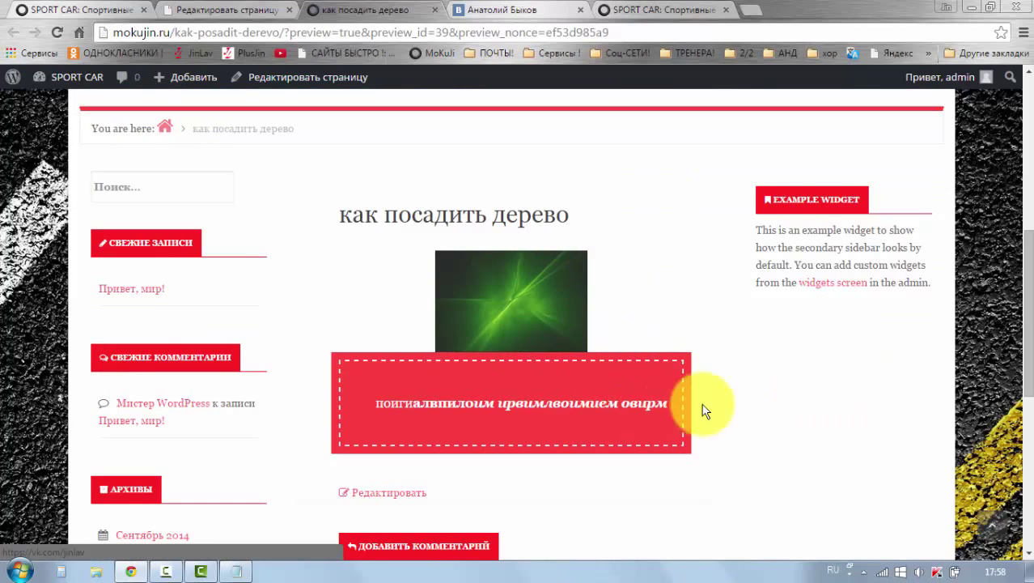
- Test the quote's link from the preview, close the opened profile and preview tabs, and return to the page editor
left_click(516, 412)
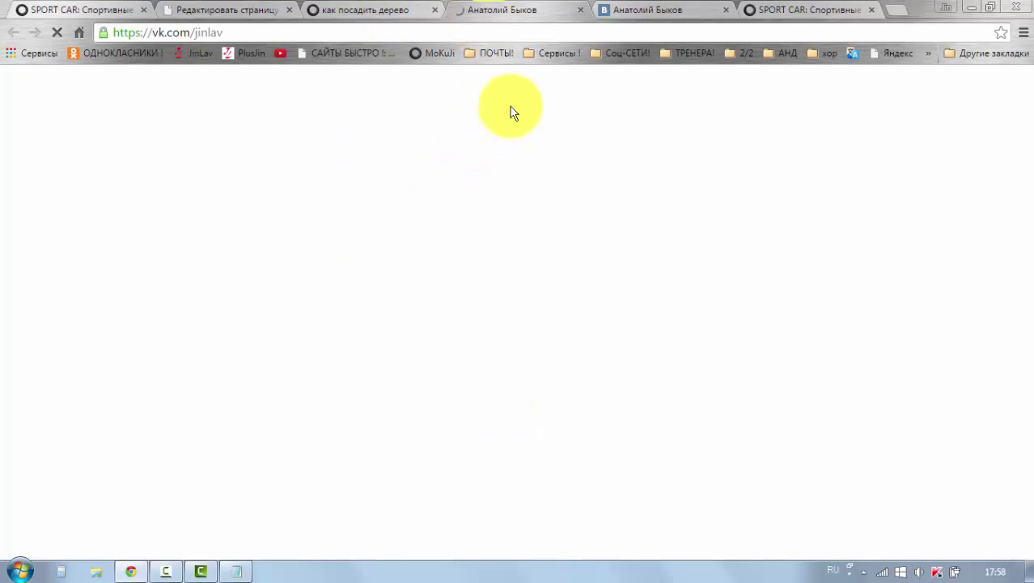
left_click(579, 9)
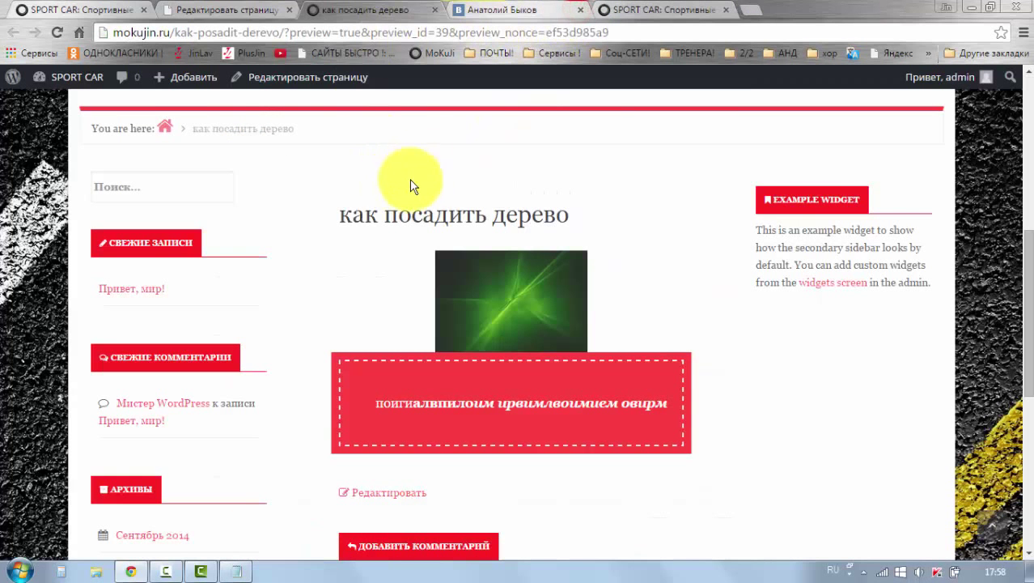
left_click(435, 14)
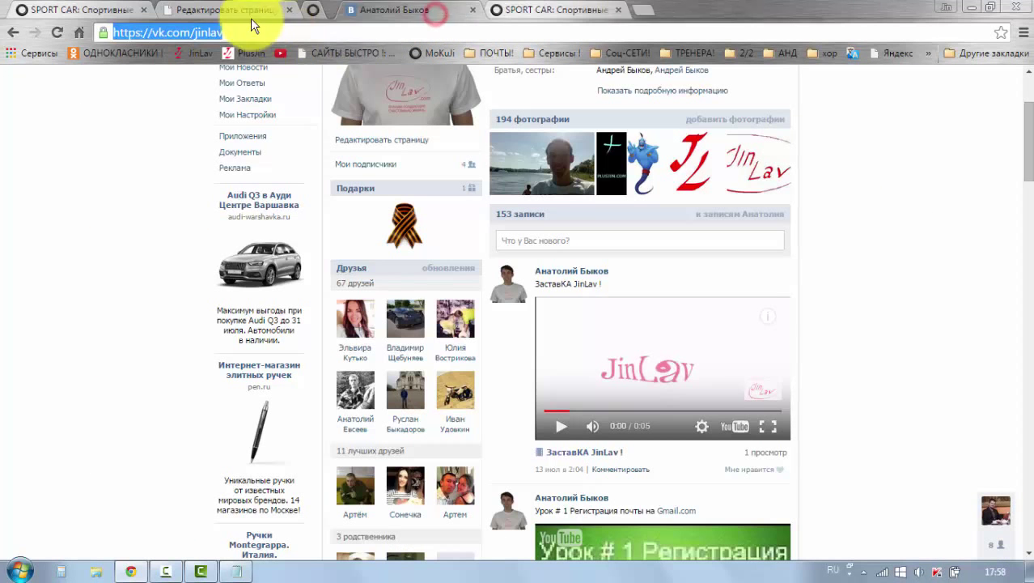
left_click(247, 14)
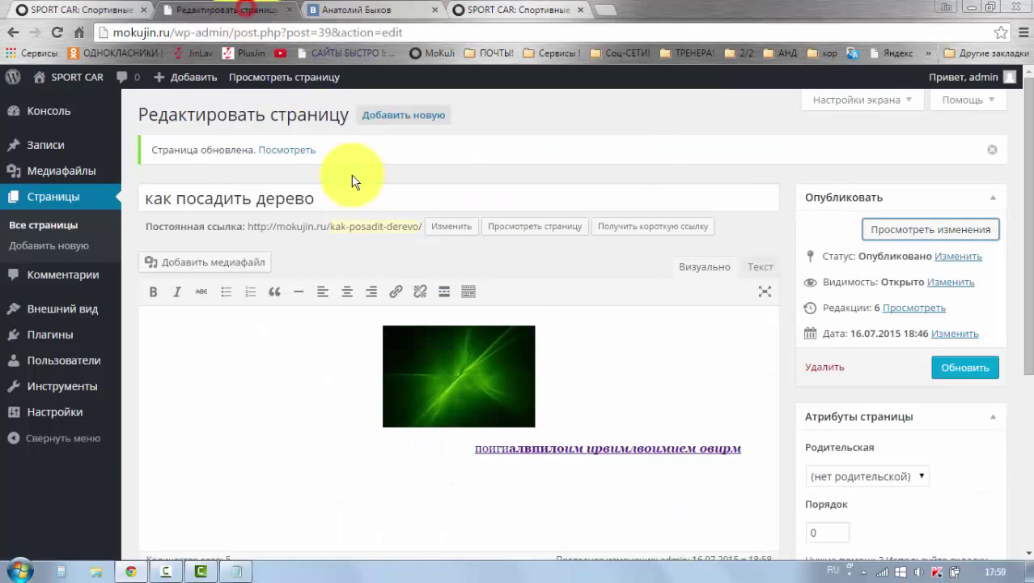
- Remove the hyperlink from the right-aligned quoted text, from its second letter to the end
left_click(630, 466)
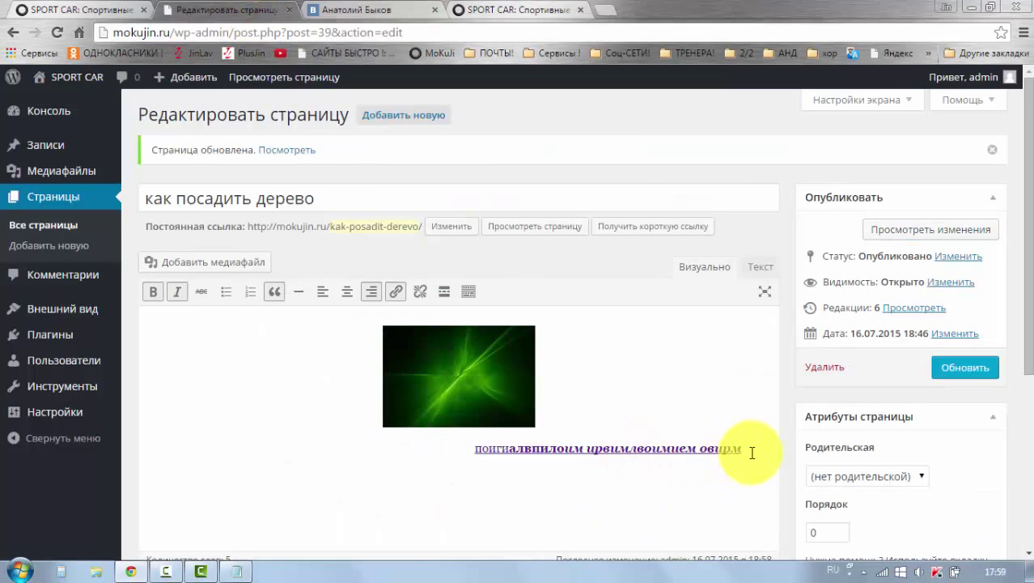
left_click_drag(749, 450, 486, 460)
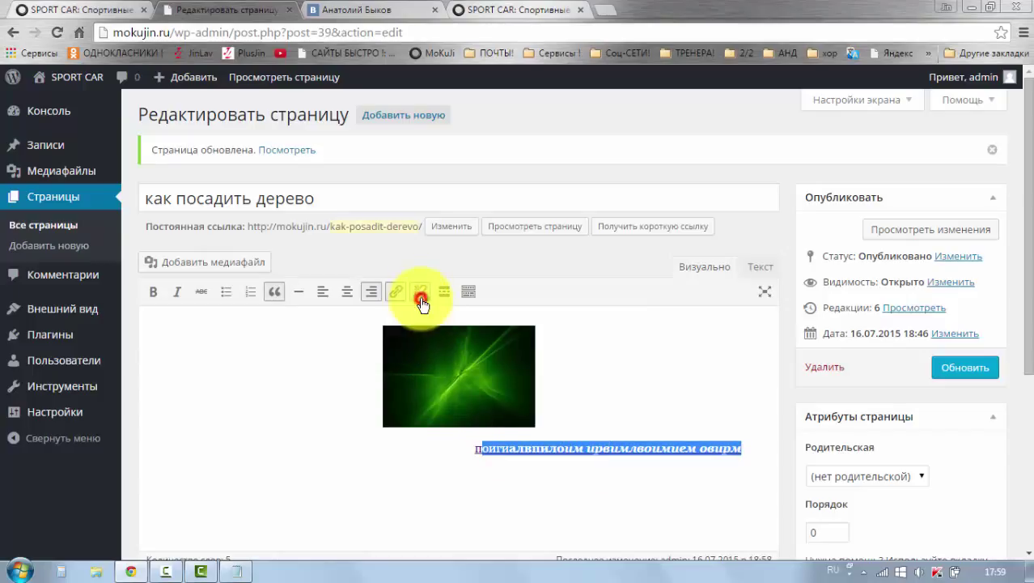
left_click(586, 393)
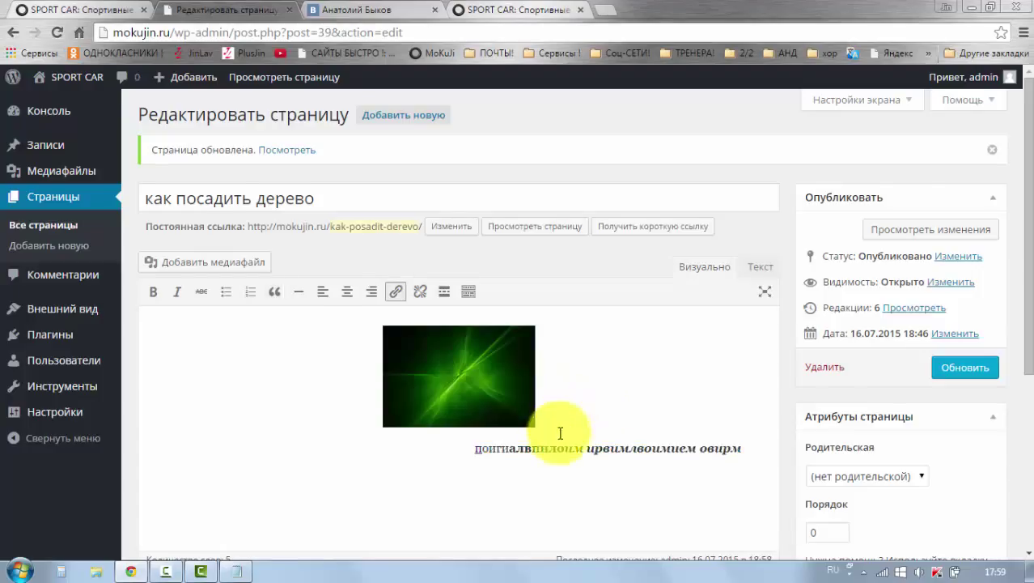
scroll(561, 435, "down", 1)
left_click(406, 406)
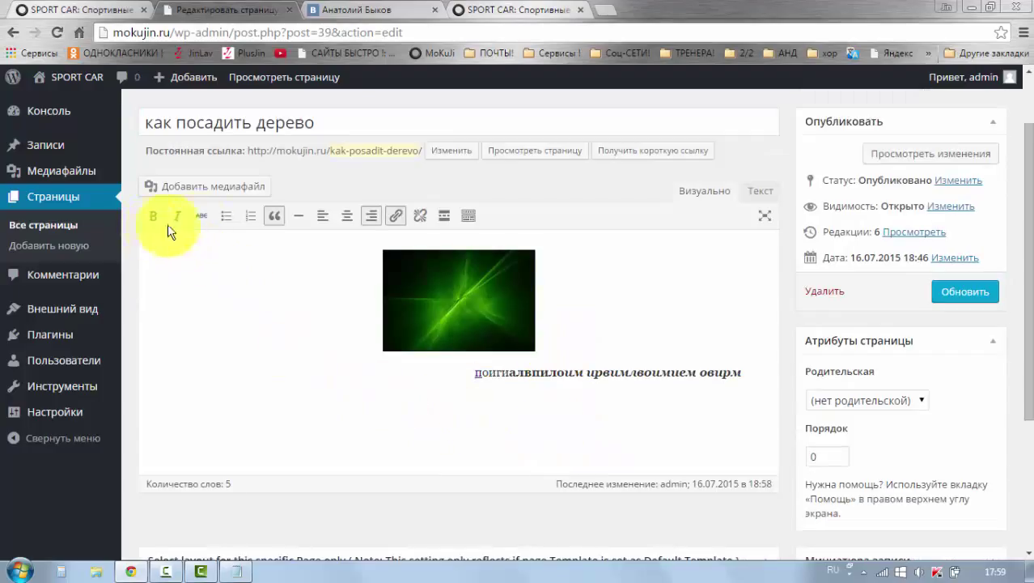
left_click(445, 405)
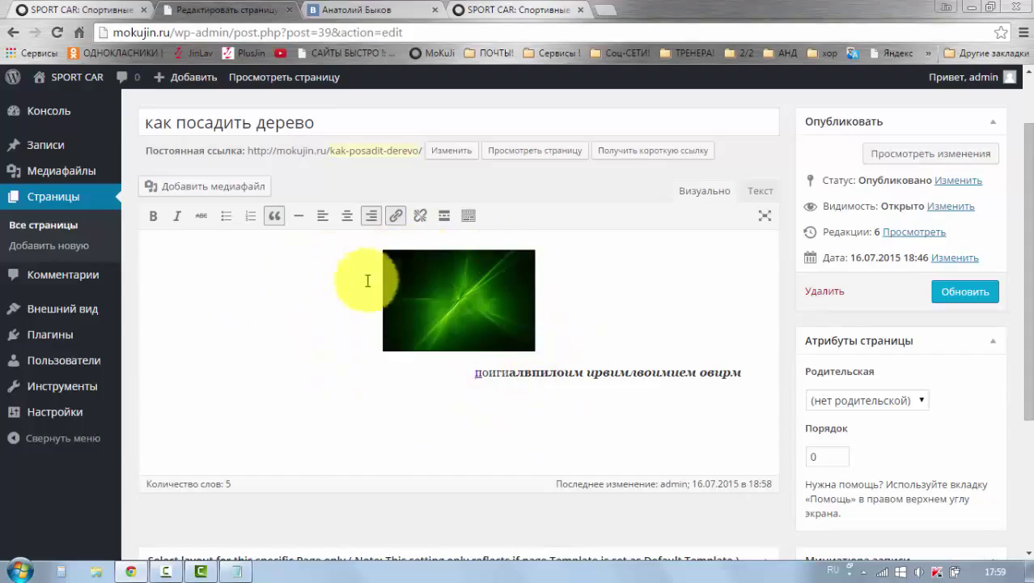
scroll(528, 347, "down", 1)
scroll(521, 338, "up", 1)
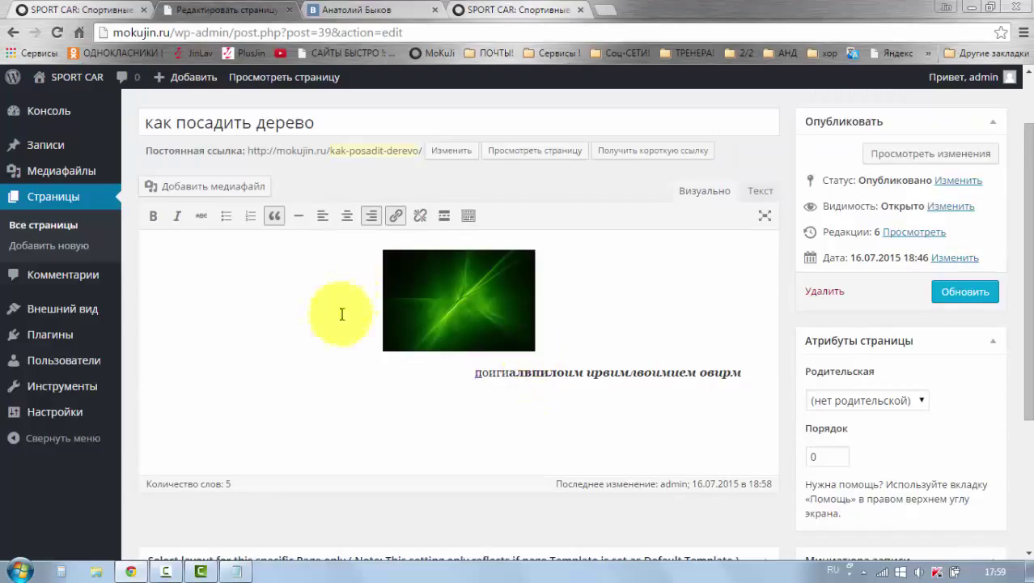
scroll(485, 340, "down", 1)
left_click(606, 289)
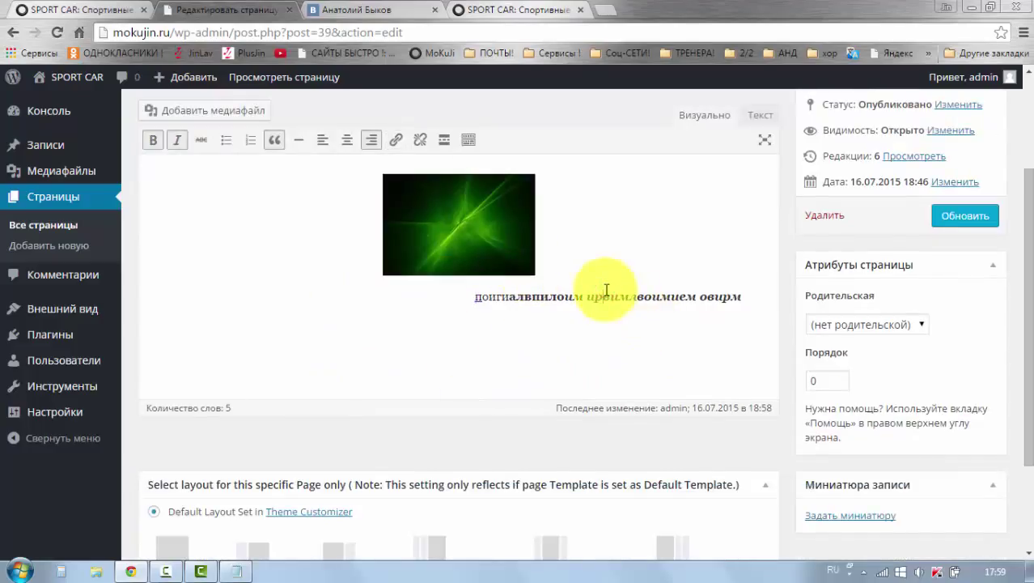
scroll(517, 332, "down", 1)
scroll(515, 338, "up", 1)
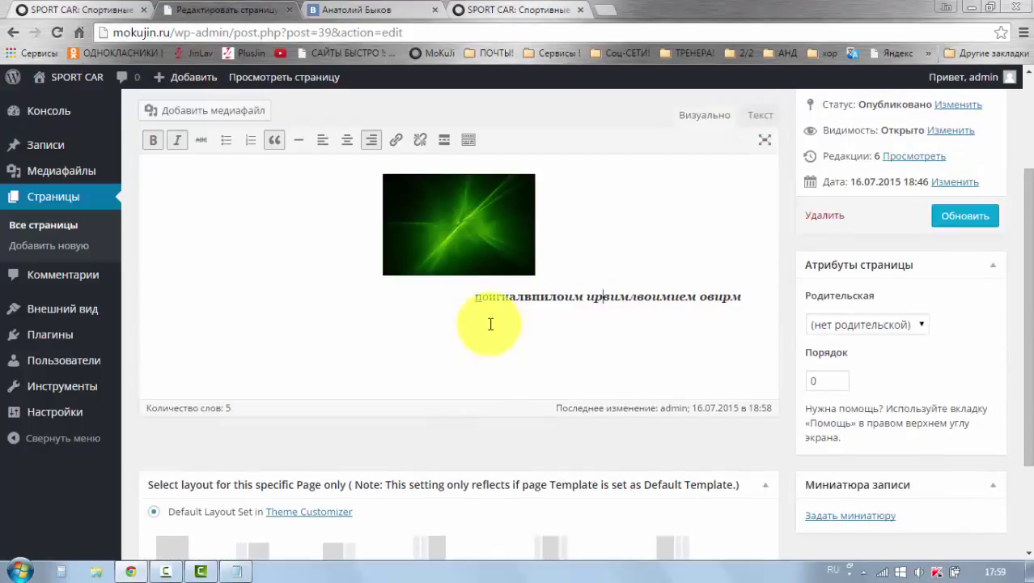
left_click(580, 241)
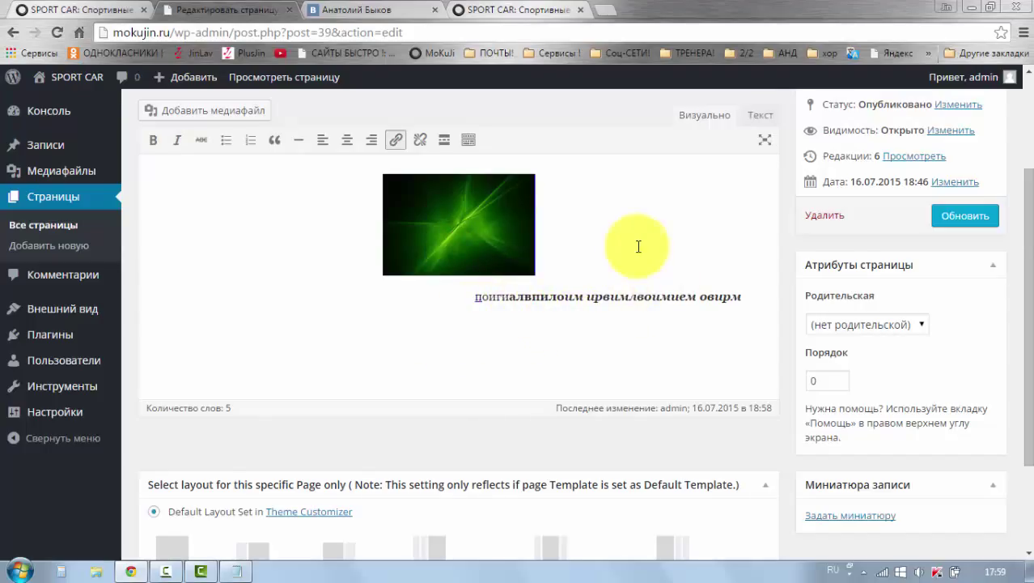
- Set the layout for this specific page to 1 Column - Full Width
scroll(638, 246, "down", 2)
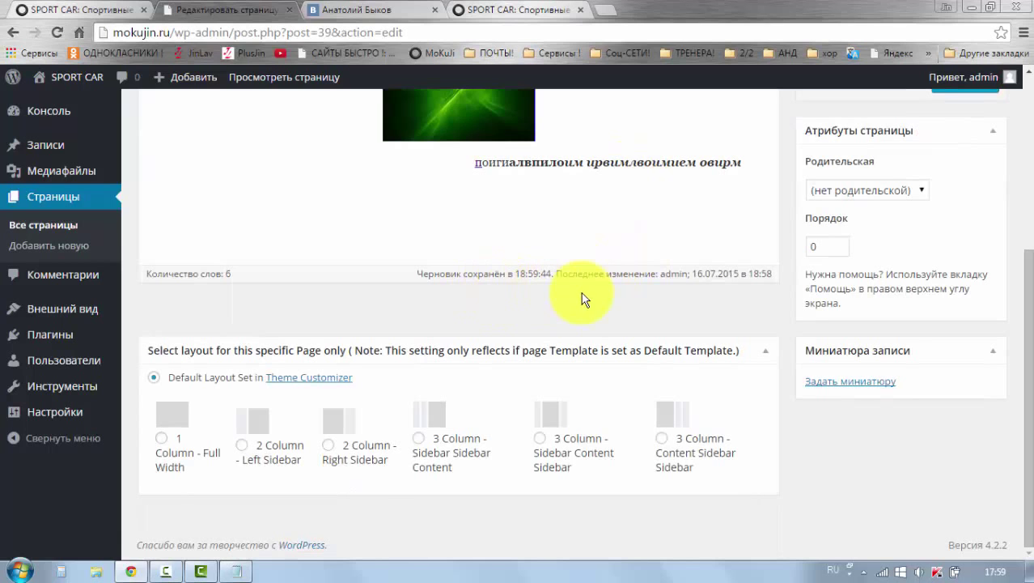
scroll(595, 294, "up", 1)
scroll(607, 297, "up", 1)
scroll(443, 309, "down", 1)
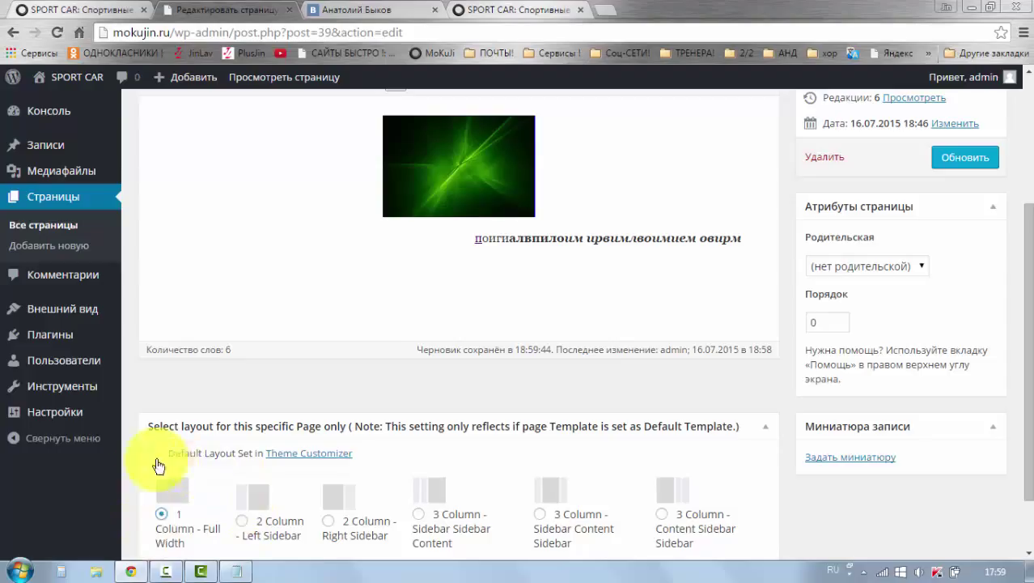
scroll(186, 364, "up", 1)
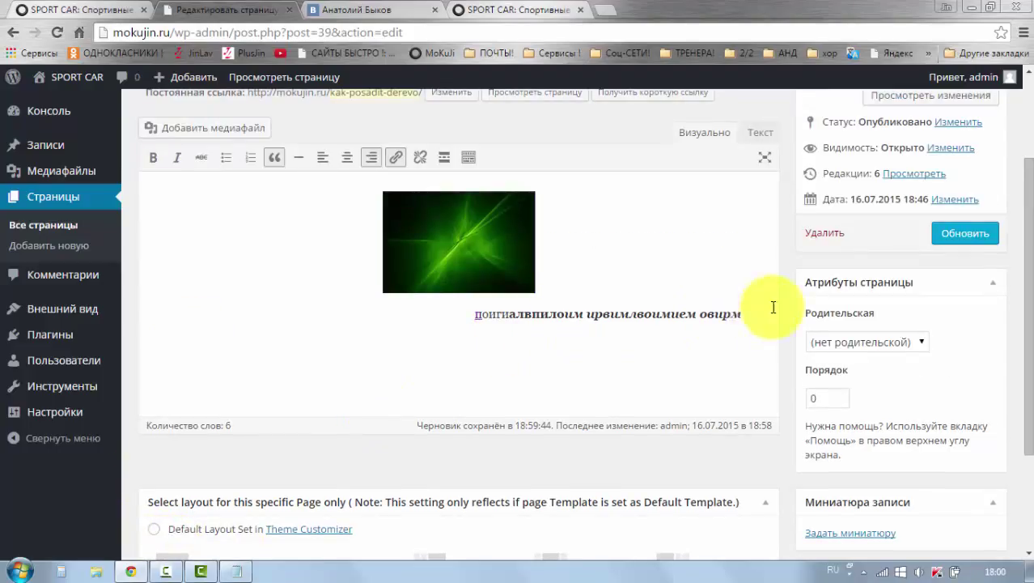
- Add a centred second paragraph of random Cyrillic filler text inside the quote, below the right-aligned line
left_click(738, 315)
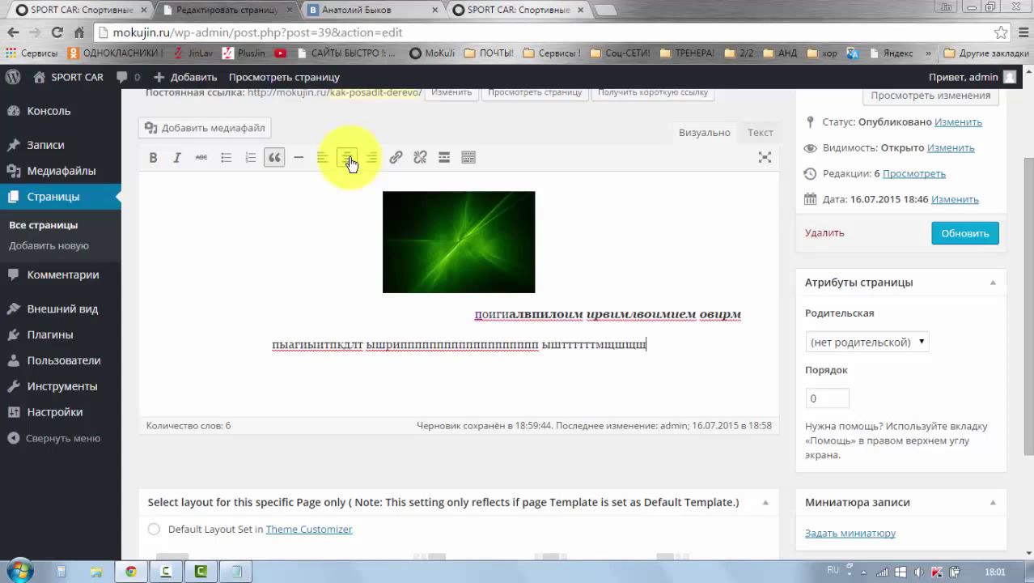
type("гтт ышгтшкттпппщшкмг")
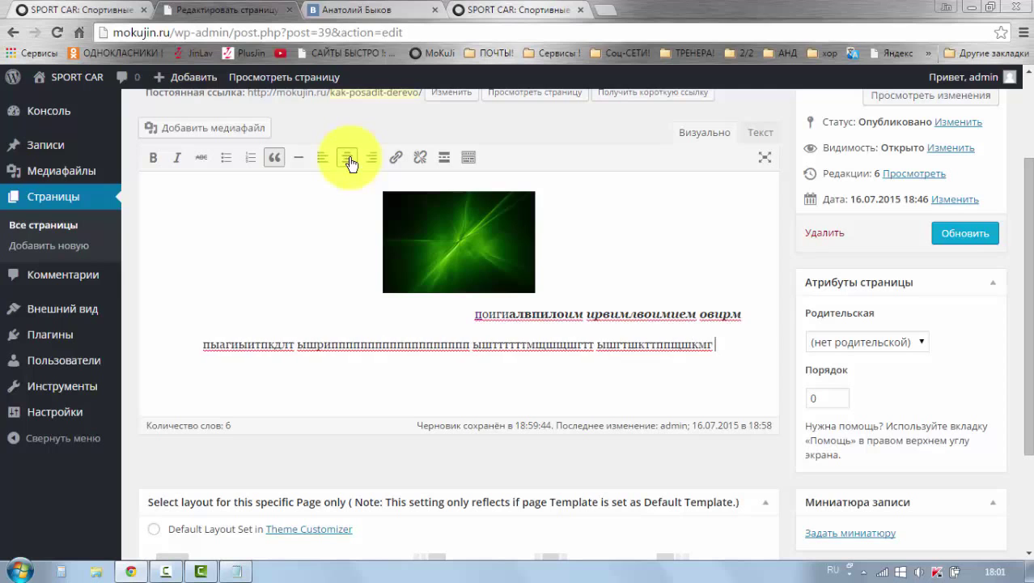
type(" ышгтзштзшгш шгттшгтзшгкптзшкп шгтпшшткупз")
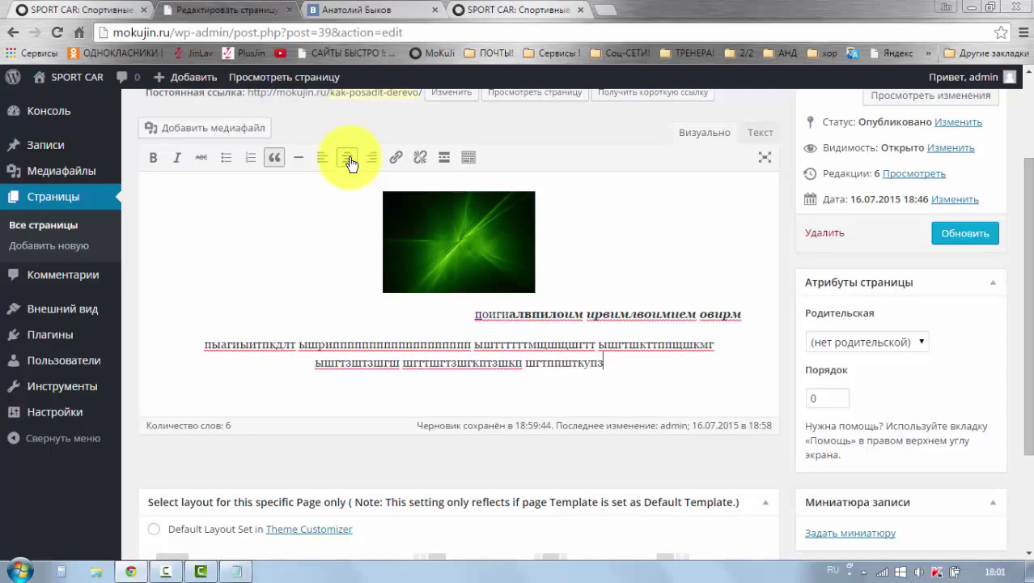
scroll(558, 215, "down", 1)
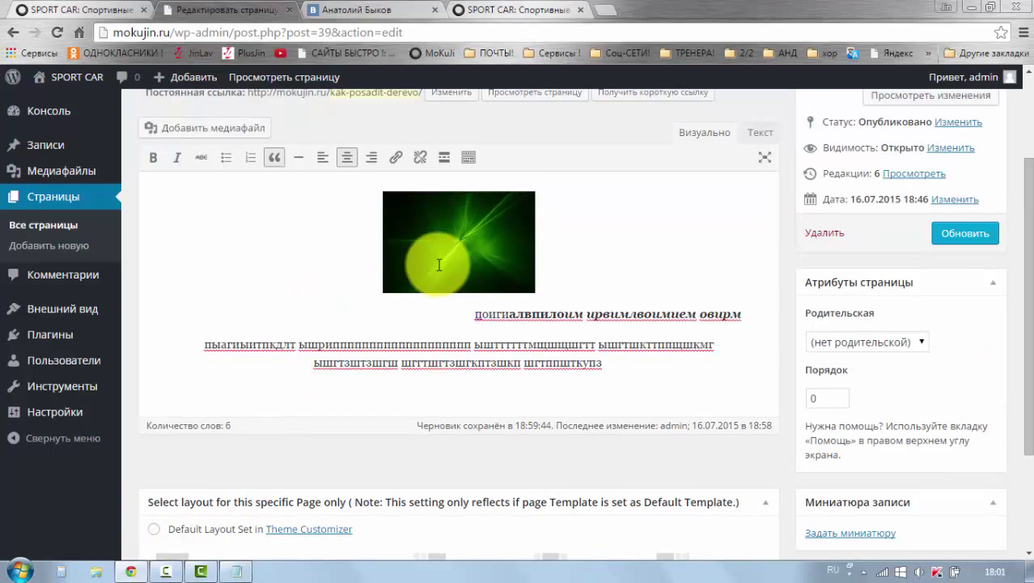
- Update the page and check the quote's two paragraphs and the full-width layout in a new preview
scroll(441, 267, "up", 1)
left_click(951, 234)
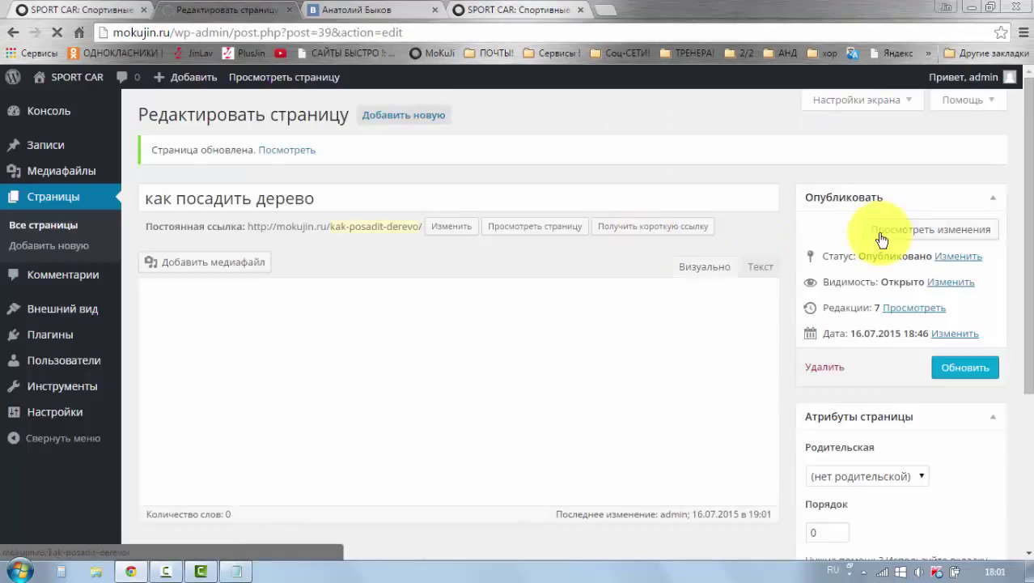
left_click(880, 233)
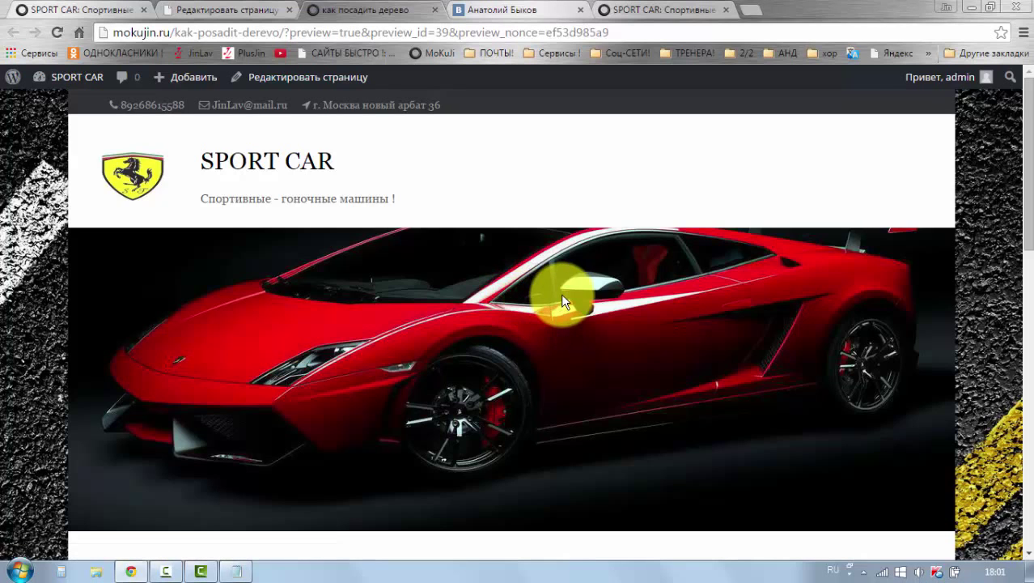
scroll(561, 293, "down", 5)
scroll(583, 292, "down", 2)
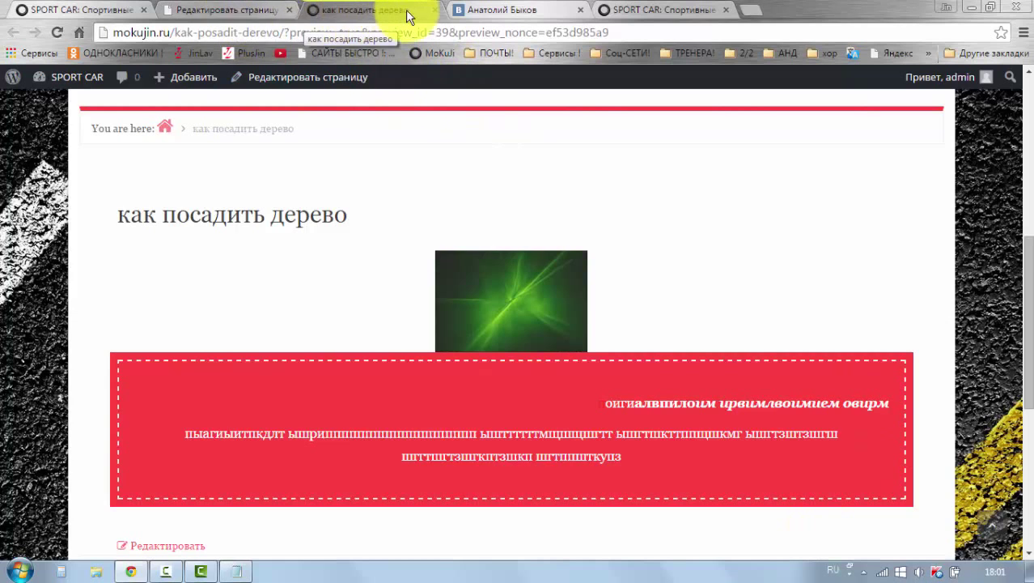
- Return to the page editor and remove the blockquote formatting from both text paragraphs
left_click(271, 12)
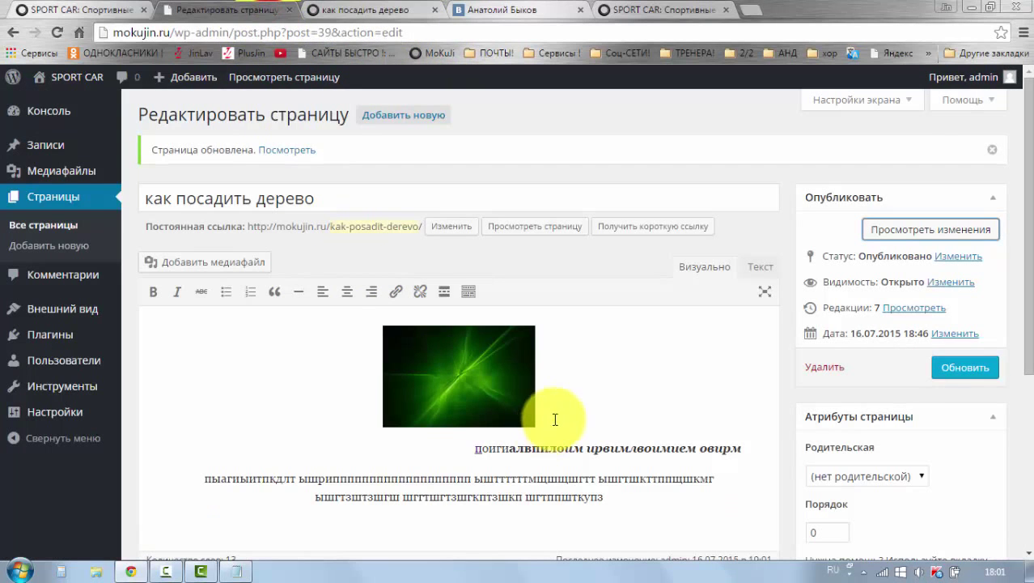
left_click_drag(608, 499, 426, 422)
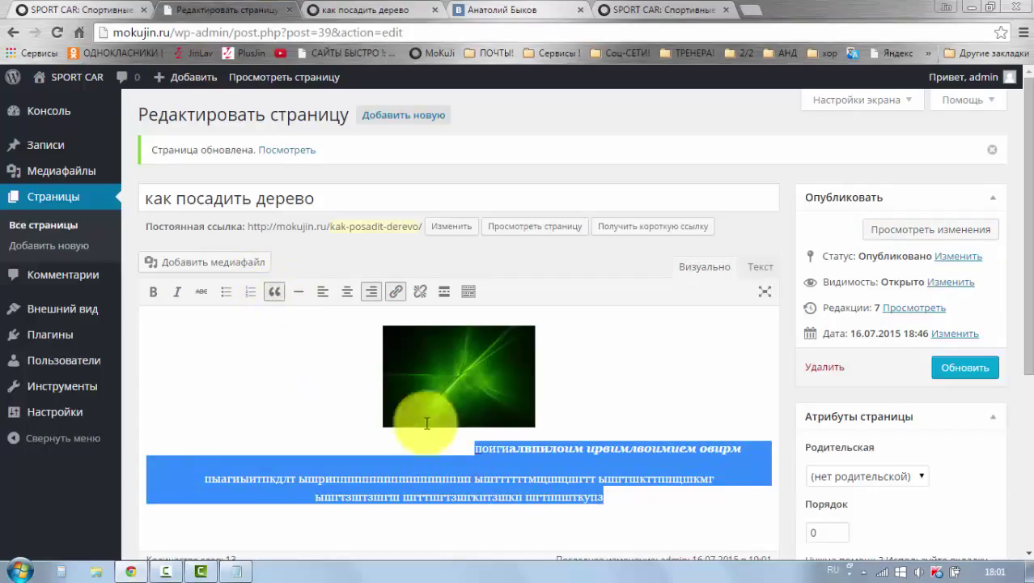
left_click(271, 301)
left_click(481, 447)
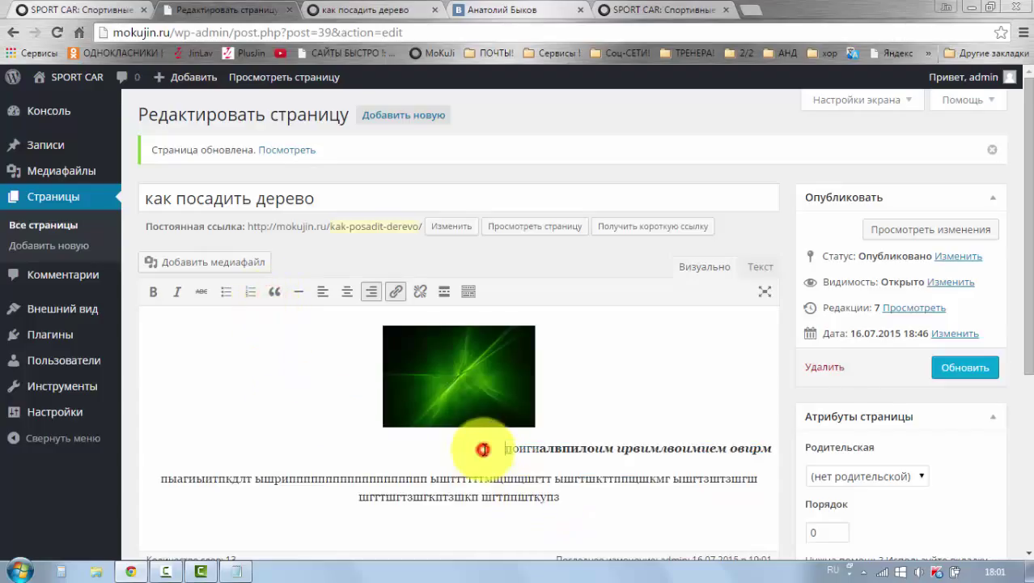
- Enlarge the centred green image proportionally to about two and a half times its width
left_click(461, 379)
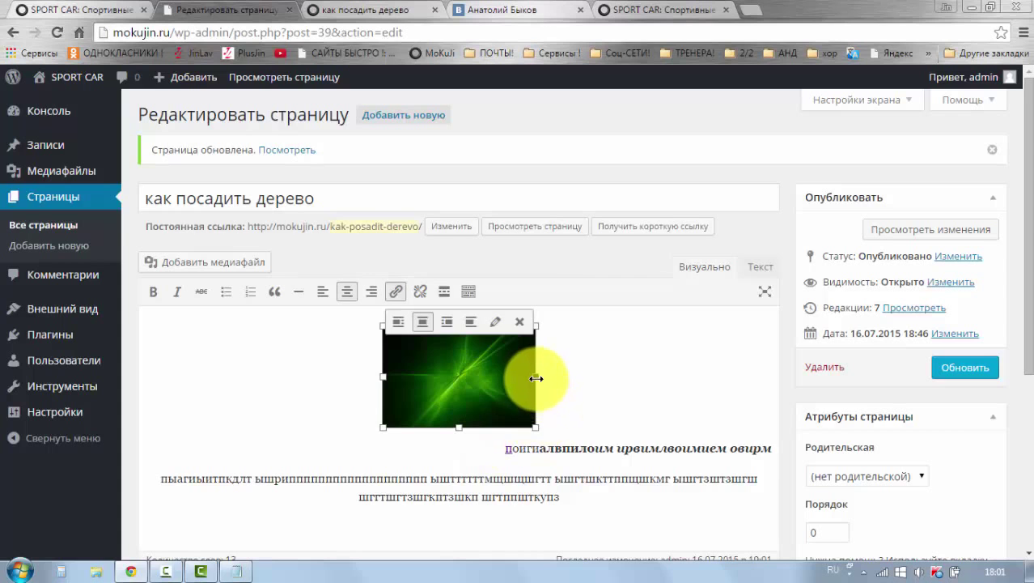
left_click_drag(534, 377, 726, 382)
scroll(607, 388, "down", 2)
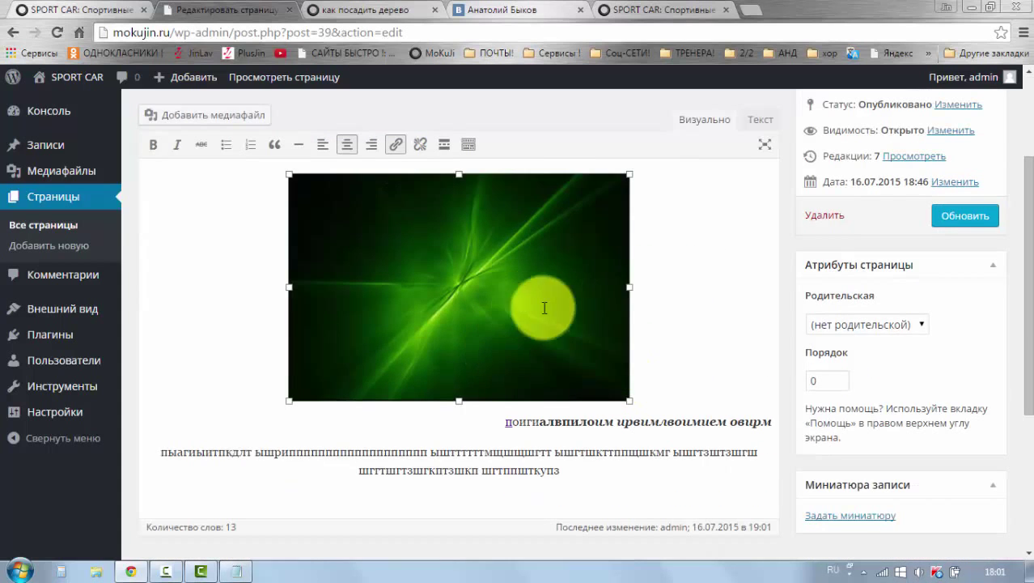
left_click_drag(627, 288, 655, 290)
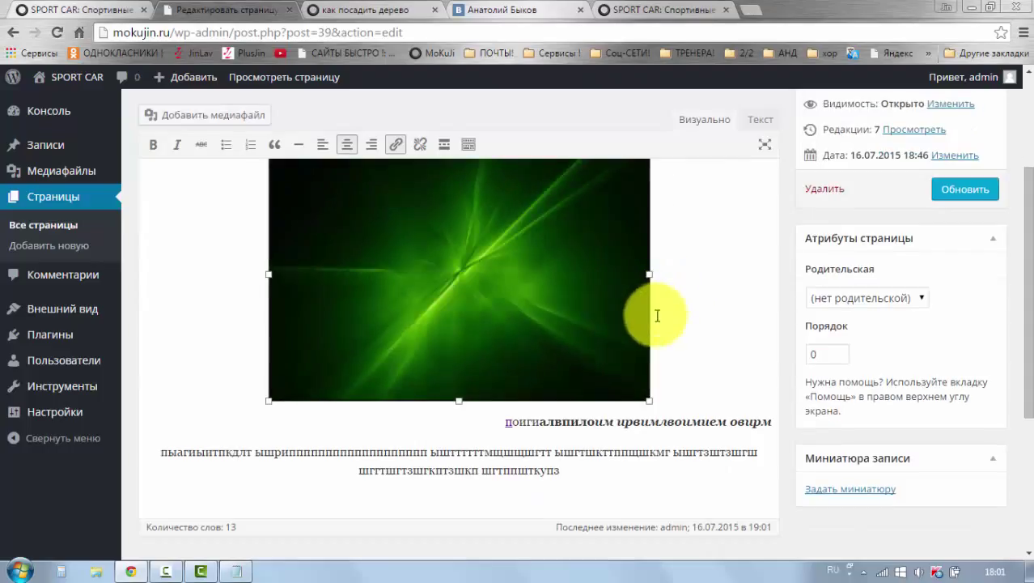
- Update the page, replace the outdated preview with a new one, and check the enlarged image and unquoted text
left_click(961, 190)
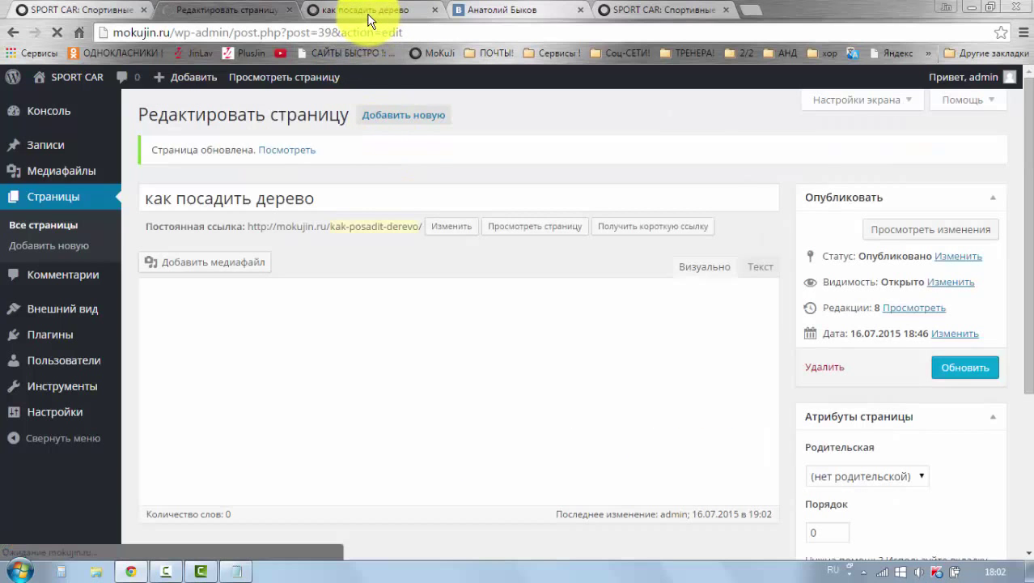
left_click(368, 18)
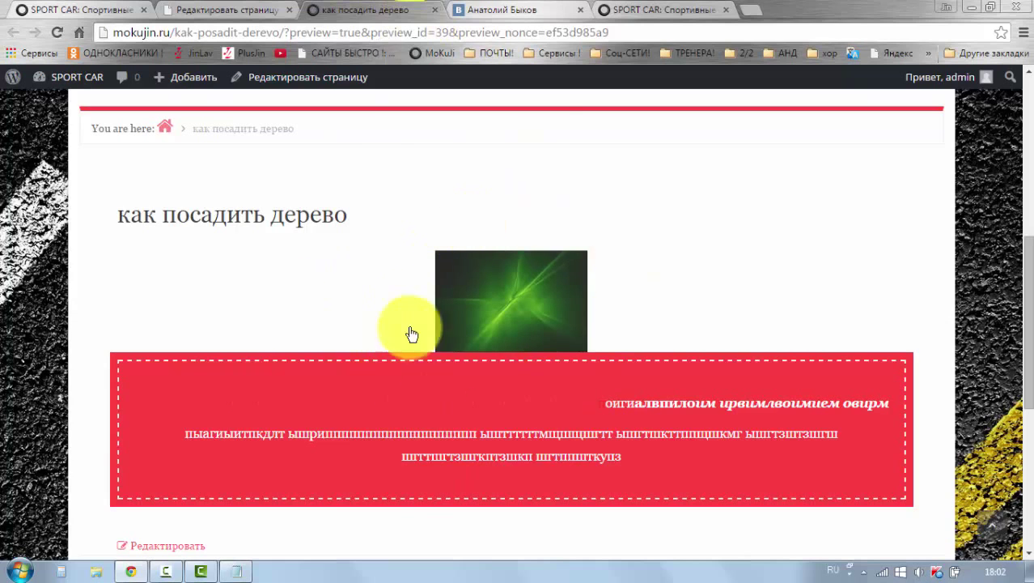
left_click(434, 10)
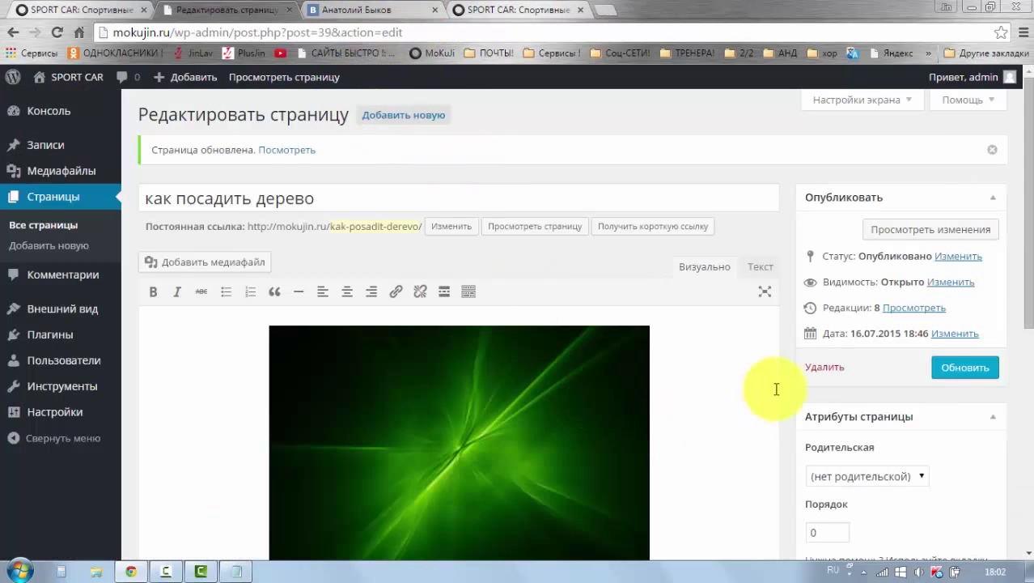
left_click(898, 232)
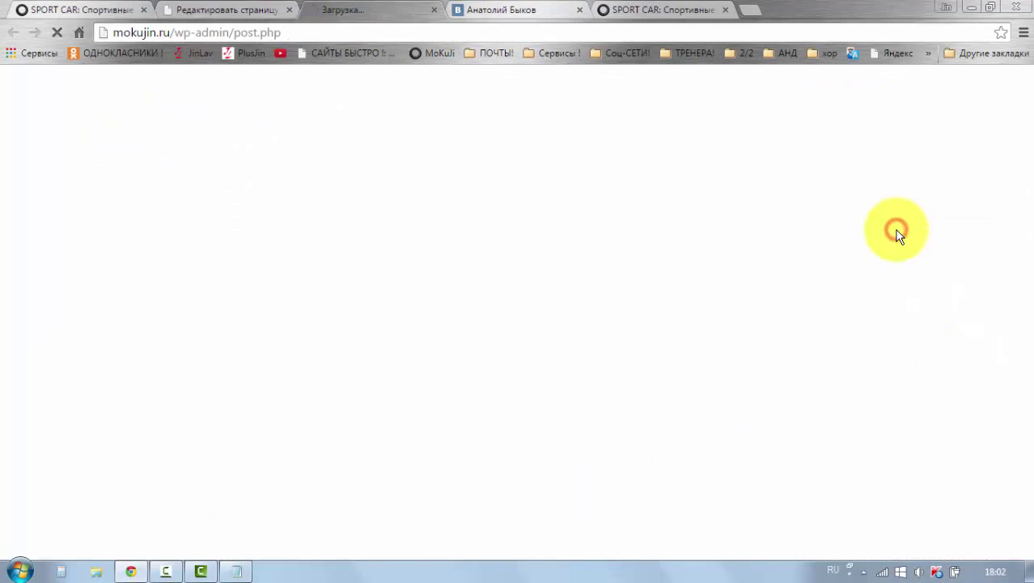
scroll(389, 323, "down", 2)
scroll(407, 338, "down", 5)
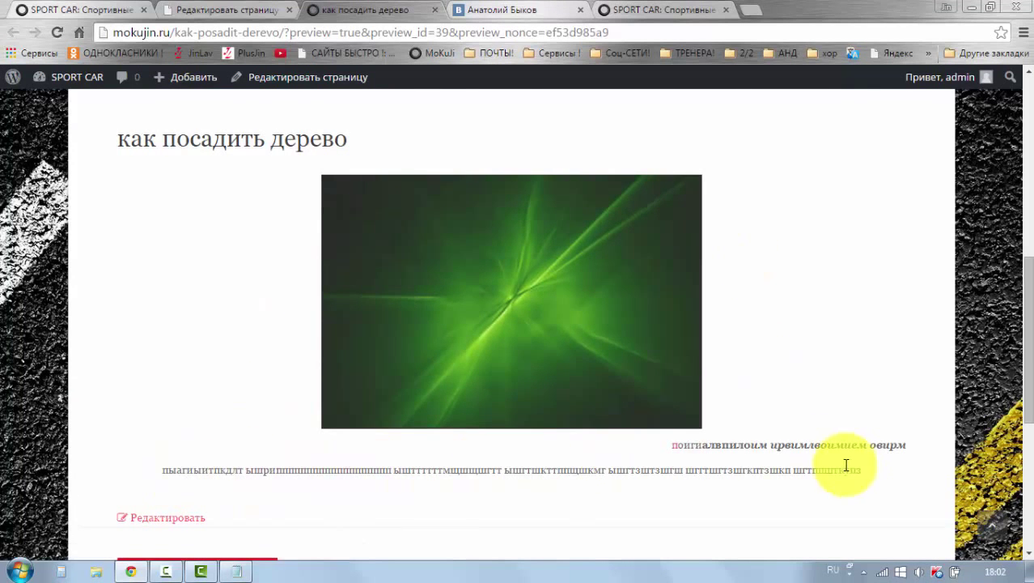
- Set the page's layout to 2 Column - Left Sidebar in the editor and update the page, closing the outdated preview
left_click(216, 18)
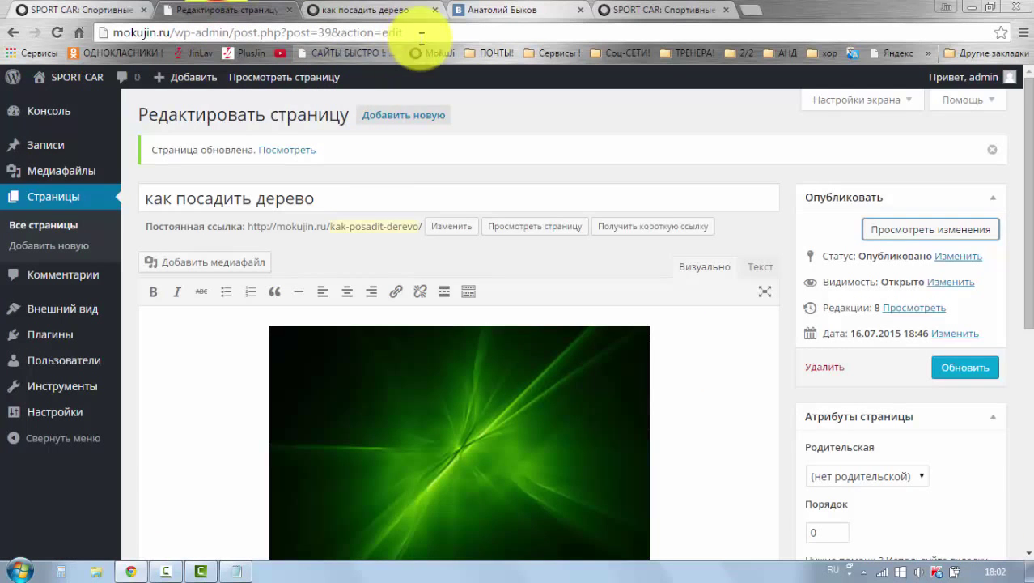
scroll(402, 324, "down", 3)
scroll(397, 325, "down", 2)
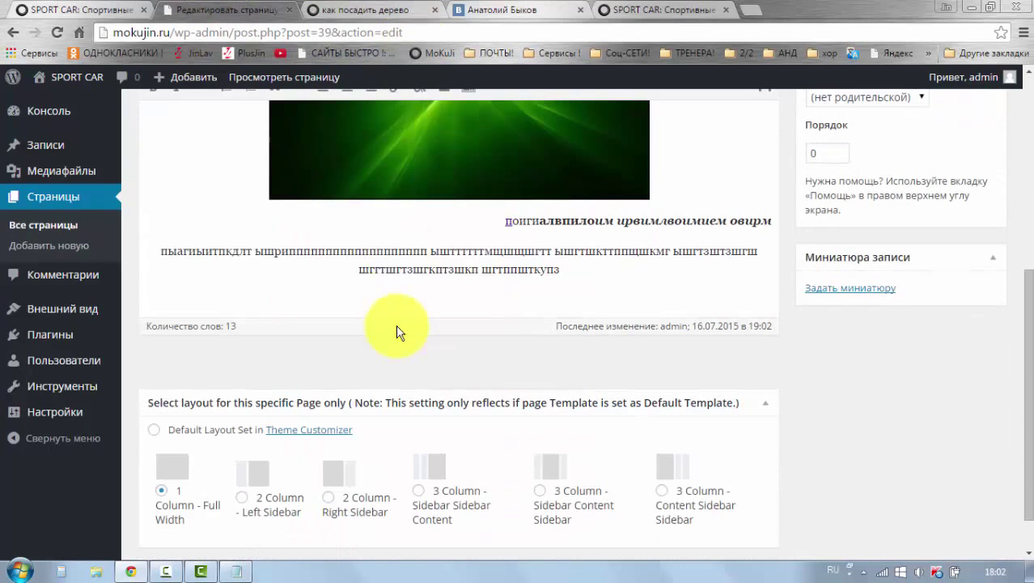
left_click(245, 507)
scroll(666, 356, "up", 3)
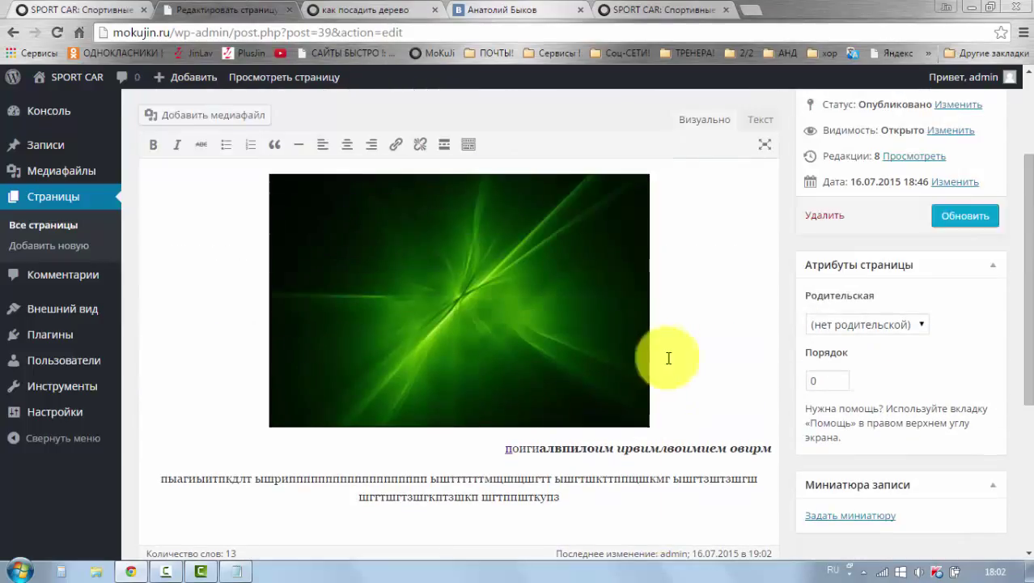
left_click(964, 217)
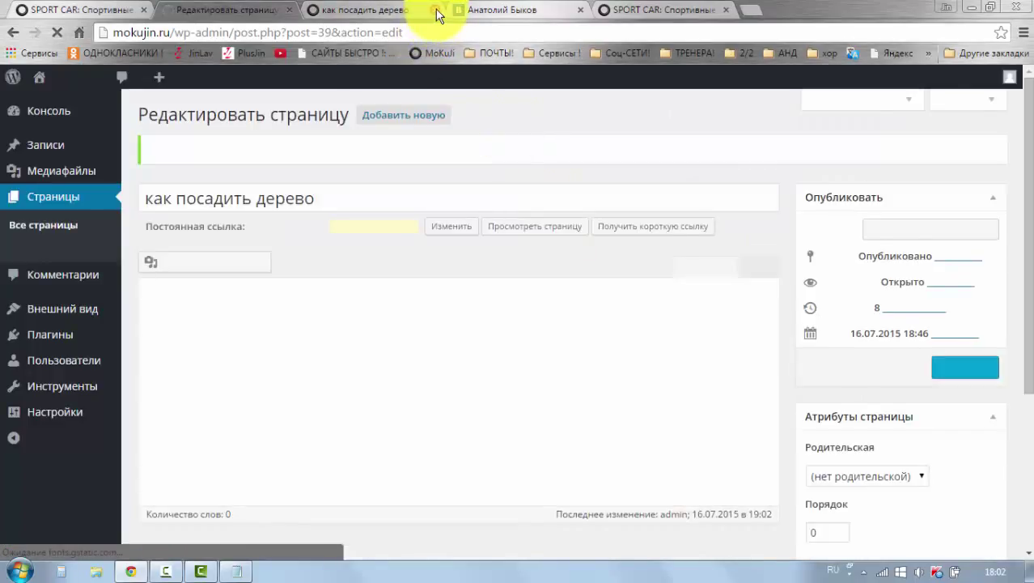
left_click(436, 9)
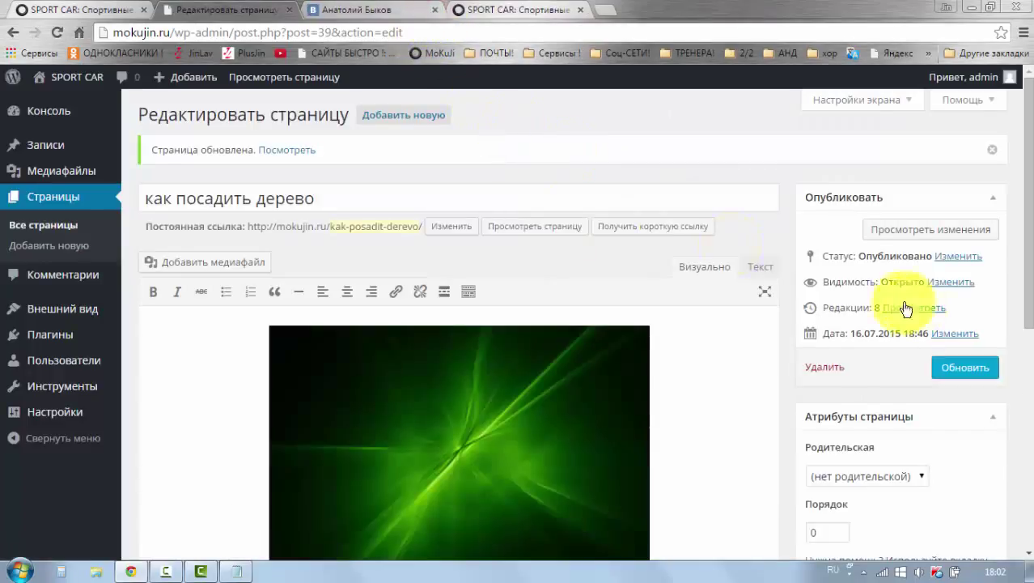
- Preview the page, examine how the left sidebar sits beside the content, and close the preview
left_click(901, 229)
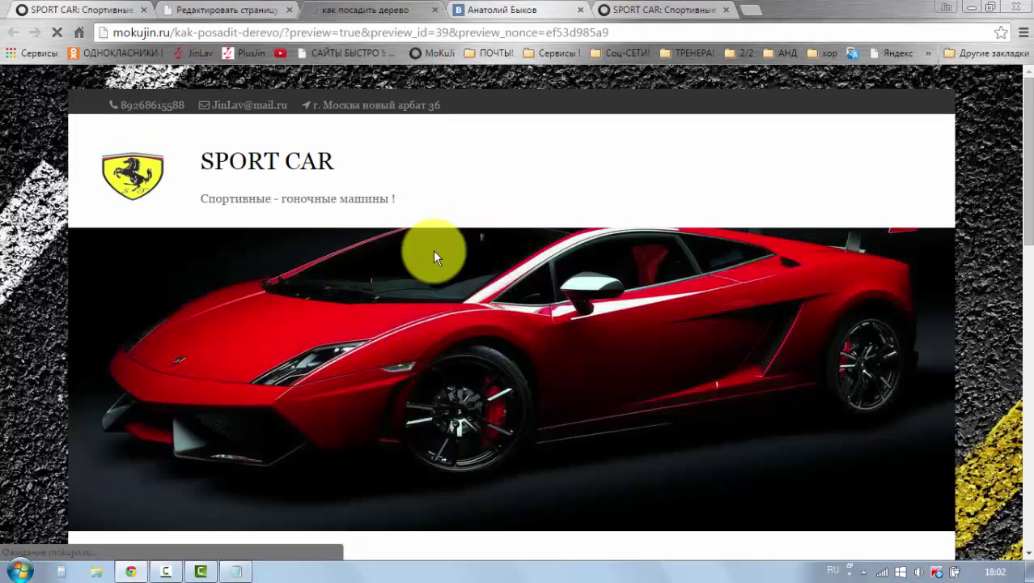
scroll(471, 316, "down", 4)
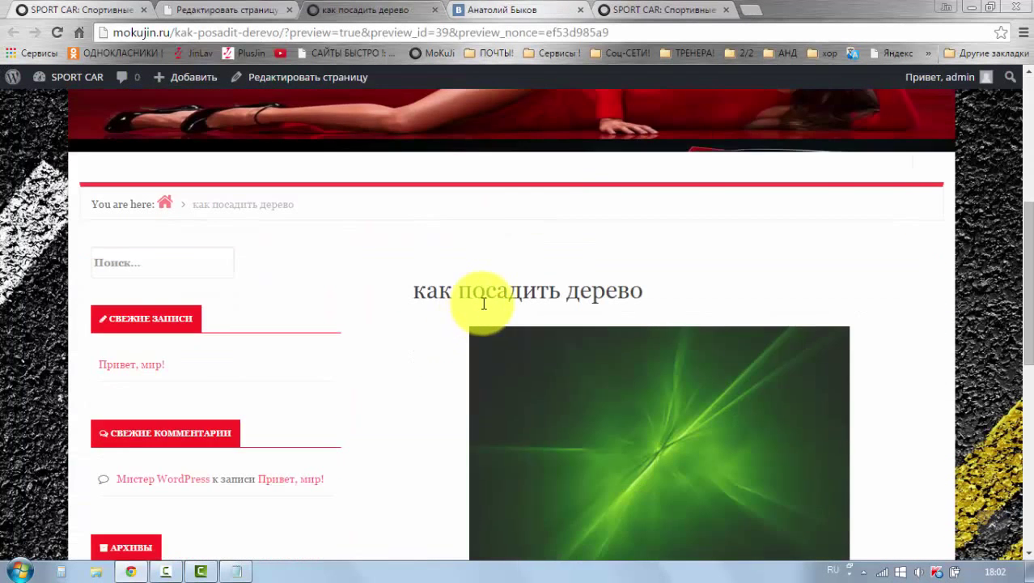
scroll(483, 303, "down", 1)
scroll(142, 283, "down", 4)
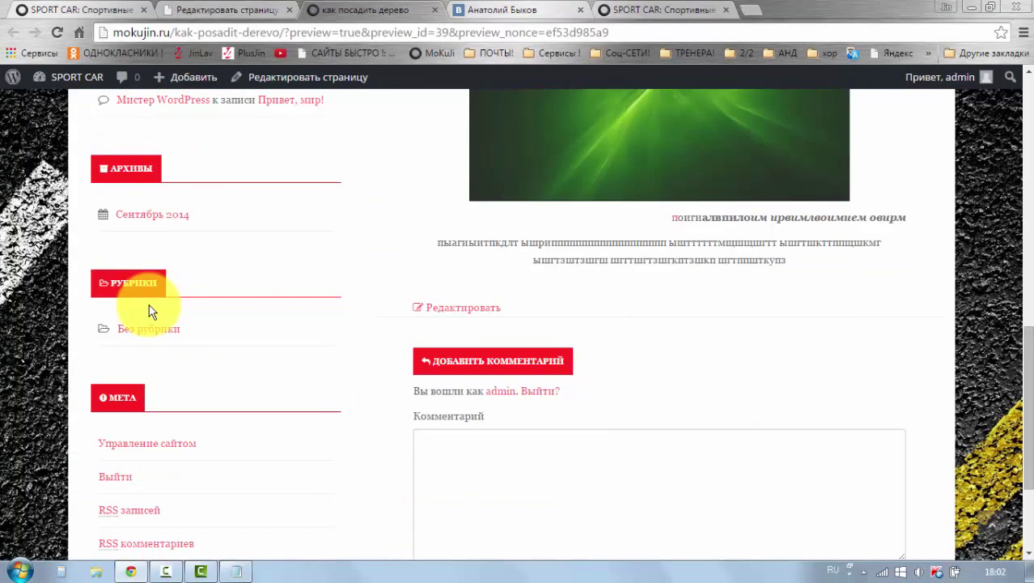
scroll(503, 247, "up", 4)
scroll(746, 446, "down", 1)
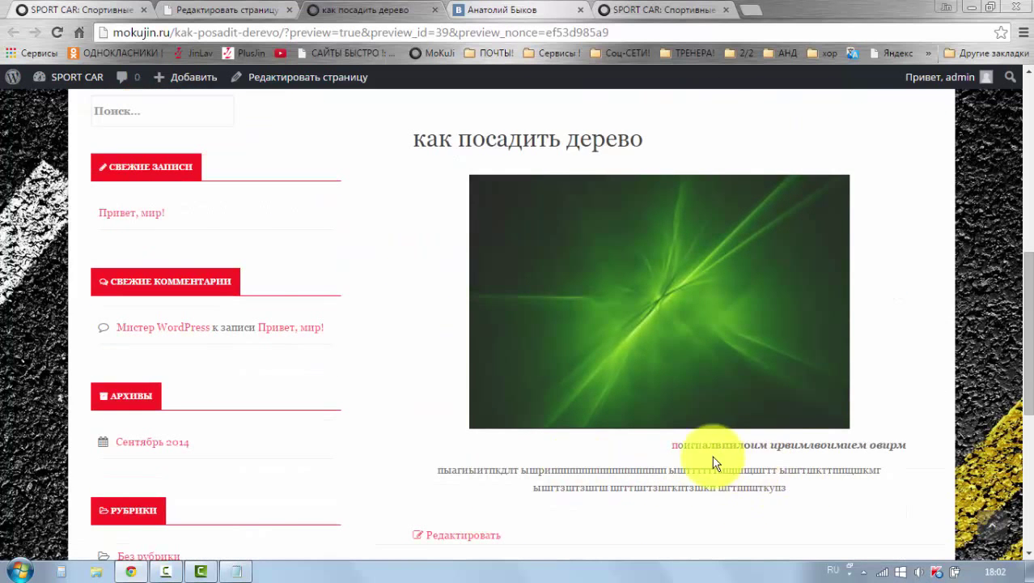
scroll(712, 456, "up", 1)
left_click(434, 10)
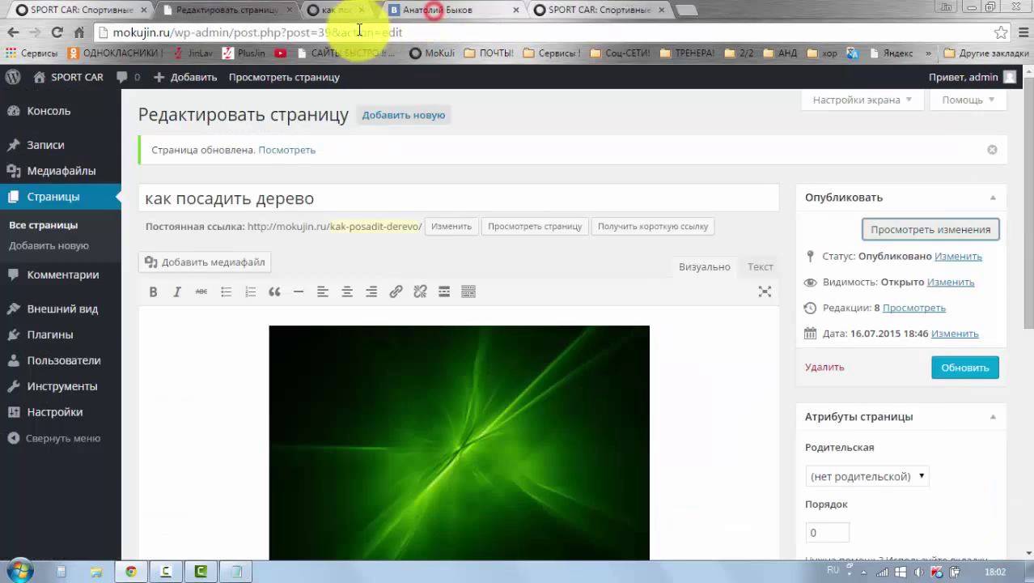
- Set the page's layout to 2 Column - Right Sidebar and update the page
scroll(536, 342, "down", 1)
scroll(528, 342, "down", 5)
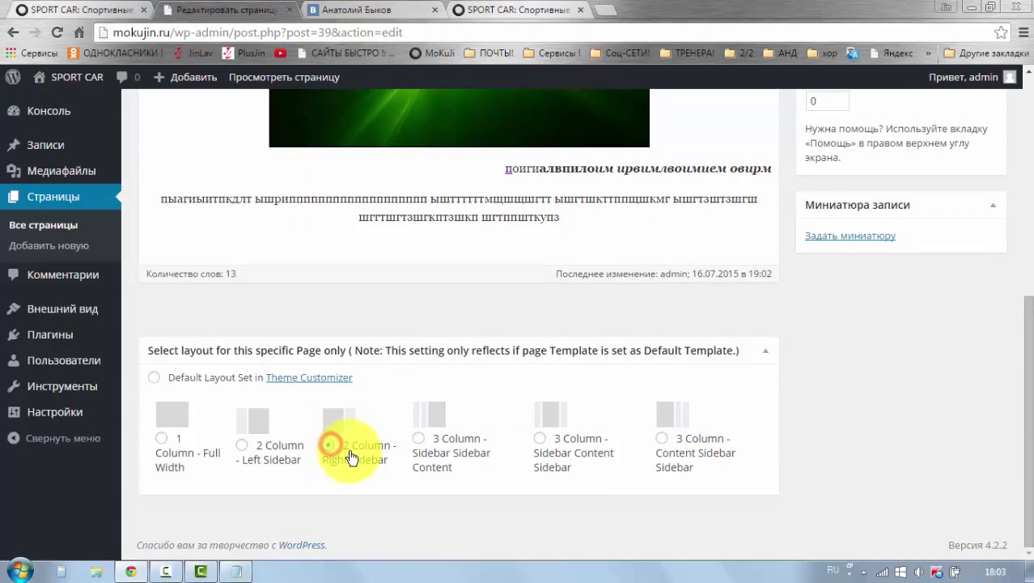
scroll(797, 231, "up", 4)
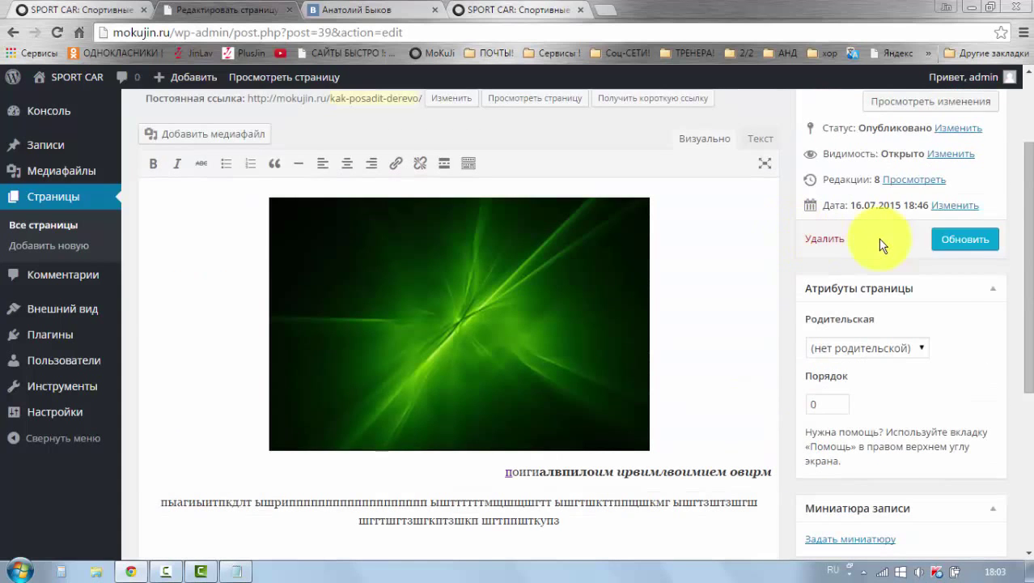
left_click(965, 243)
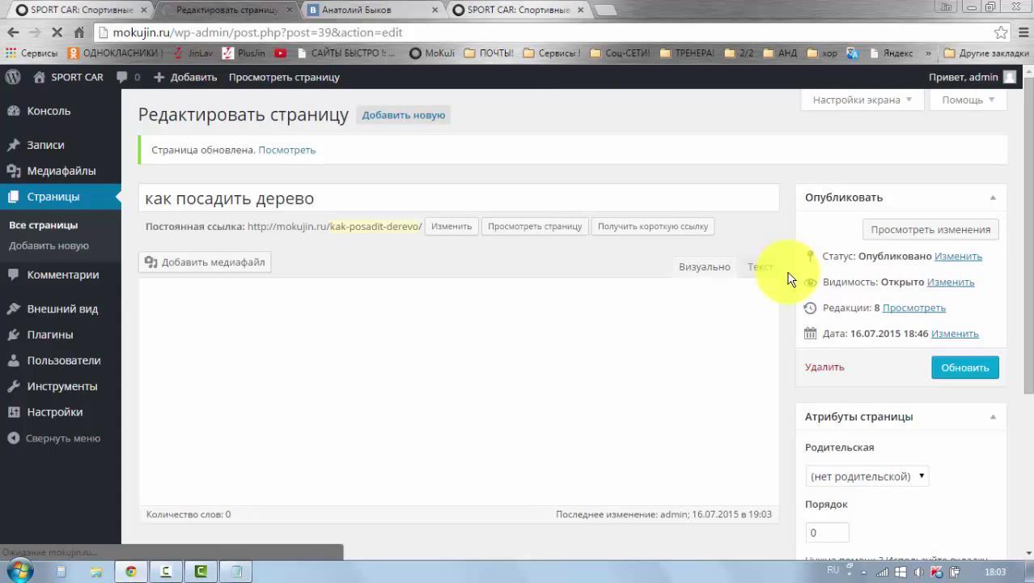
- Preview the page with the right-sidebar layout, examine the content and widget placement, and close the preview
left_click(869, 230)
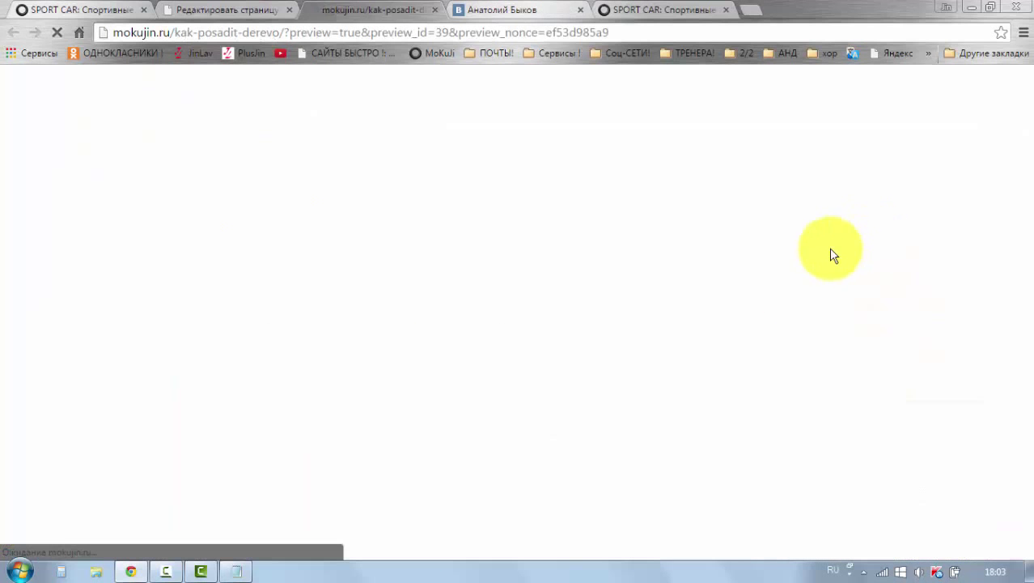
scroll(424, 320, "down", 6)
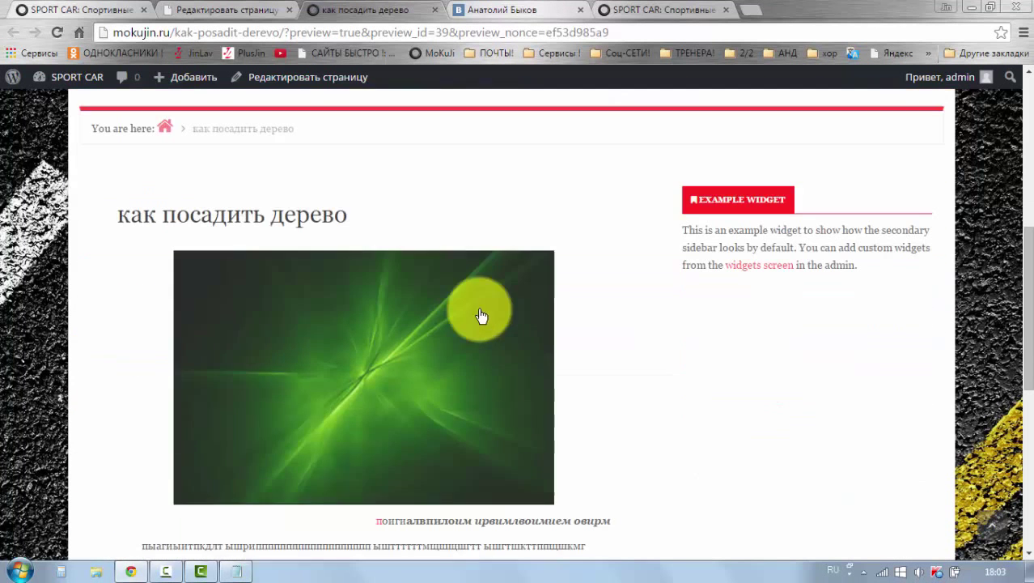
scroll(315, 259, "down", 1)
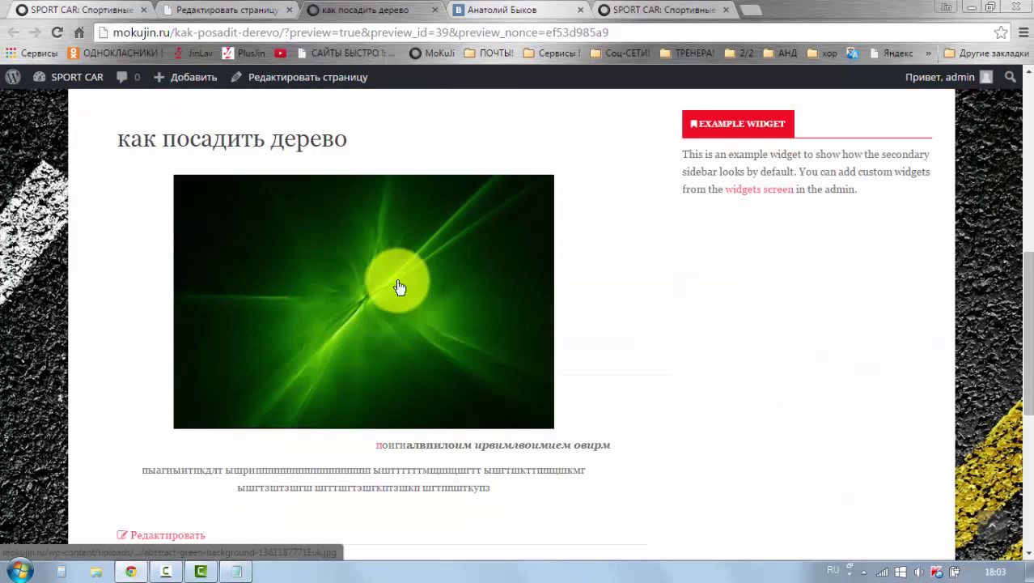
scroll(566, 331, "down", 1)
scroll(752, 226, "up", 2)
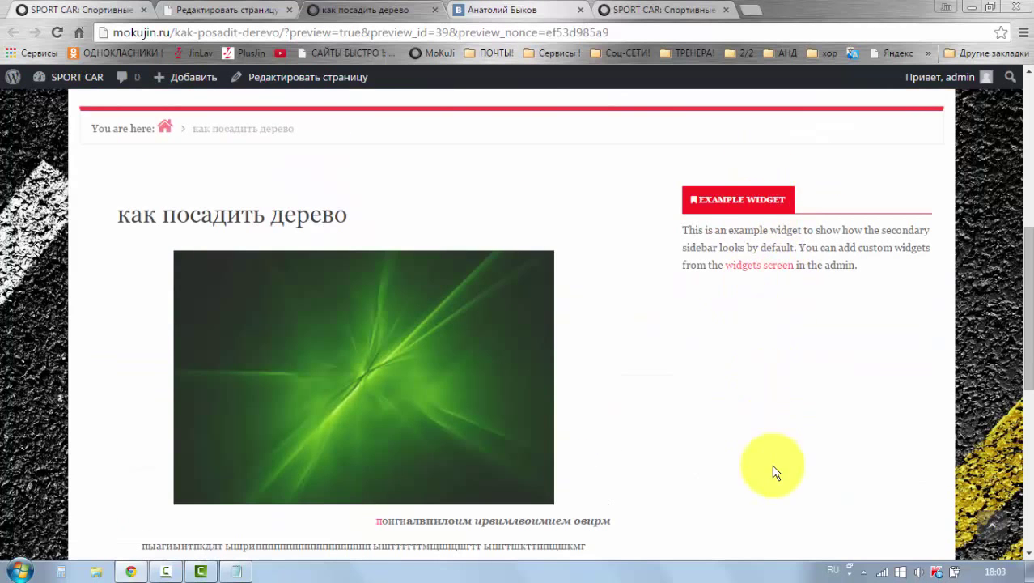
scroll(251, 323, "down", 3)
scroll(372, 356, "up", 1)
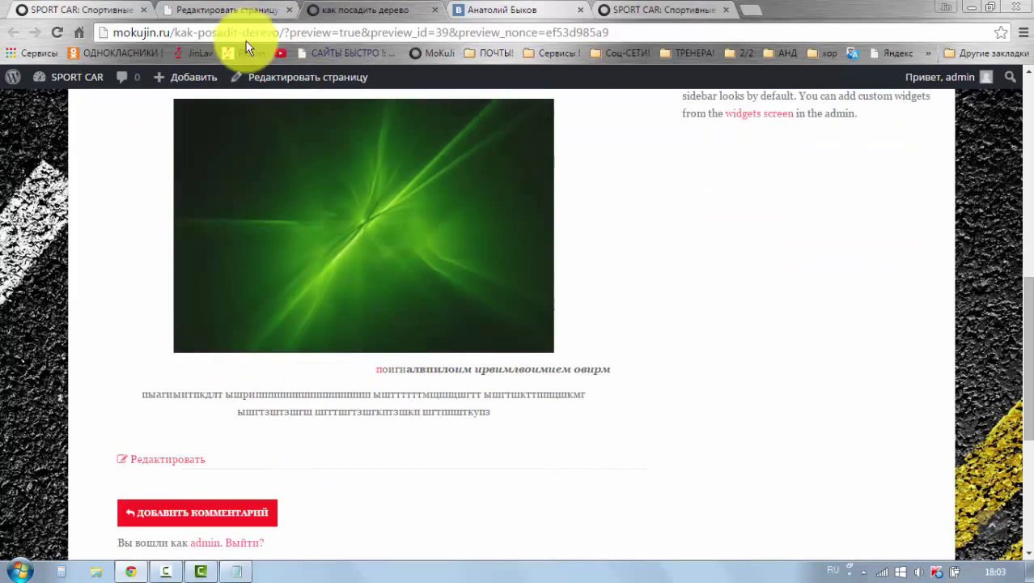
left_click(438, 10)
- Change the page's layout to 3 Column - Sidebar Sidebar Content and update the page
scroll(676, 300, "down", 5)
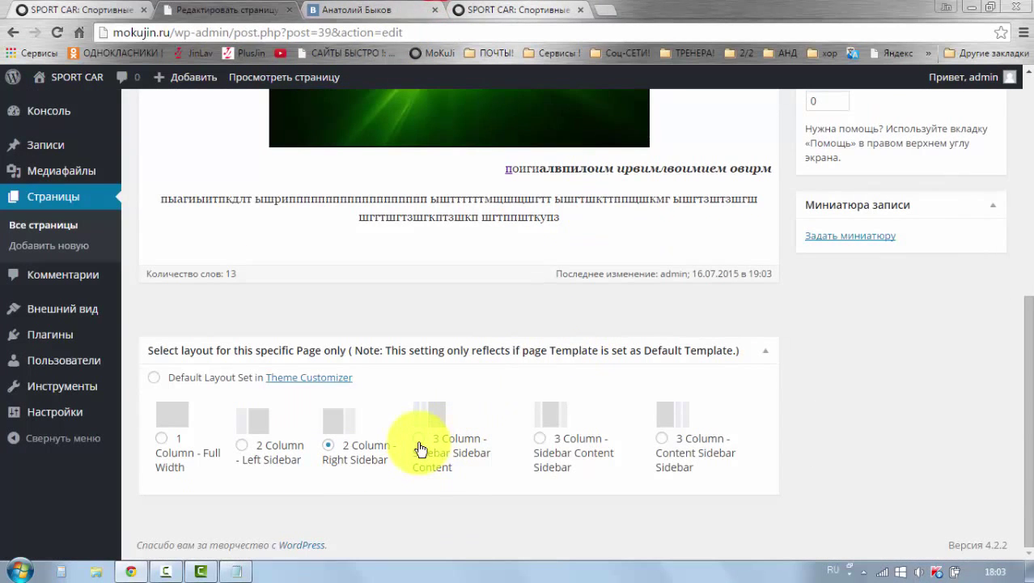
left_click(419, 446)
scroll(489, 371, "up", 4)
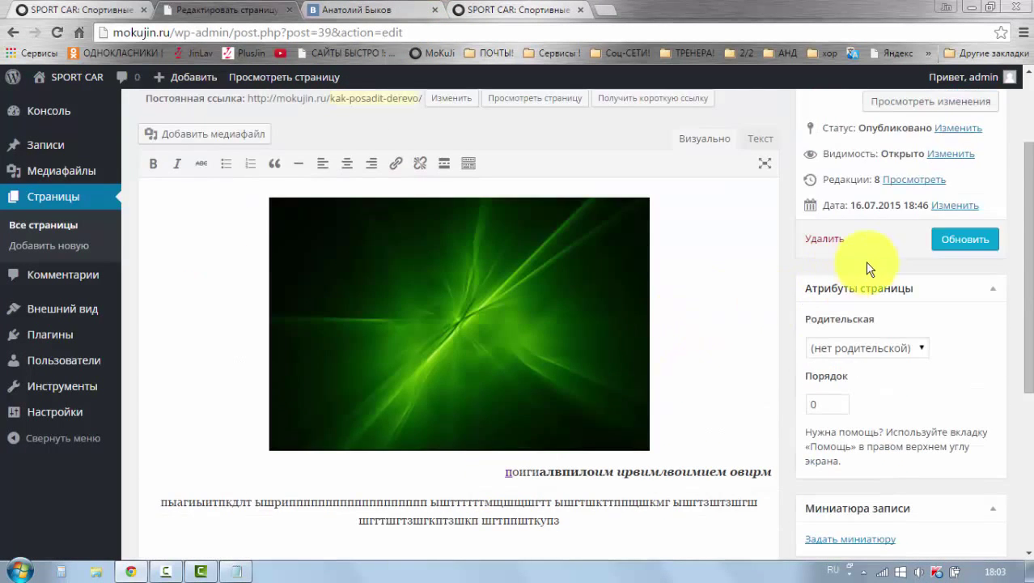
left_click(963, 240)
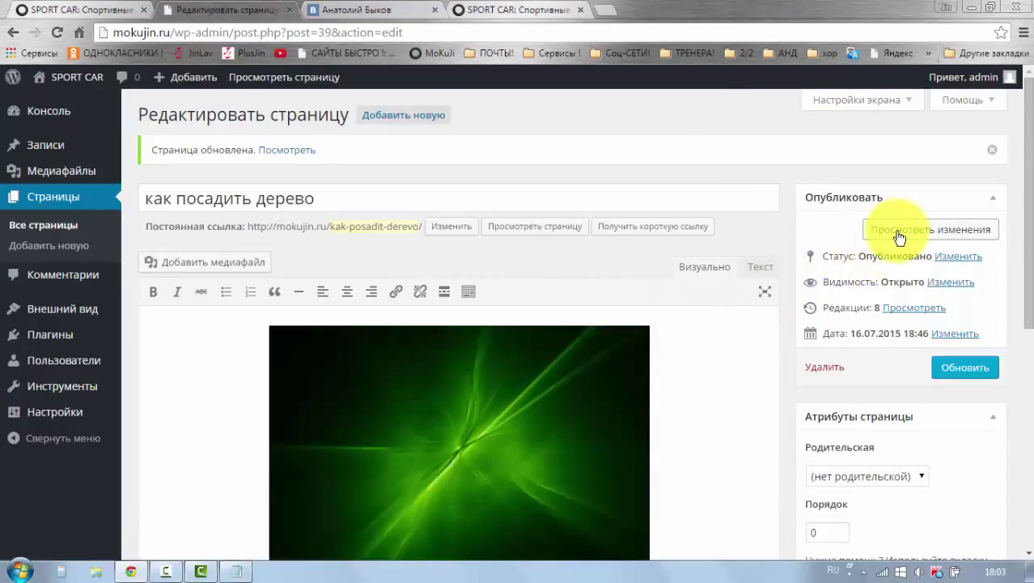
- Open a preview of the three-column page and examine the two sidebars, the image and the text
left_click(894, 232)
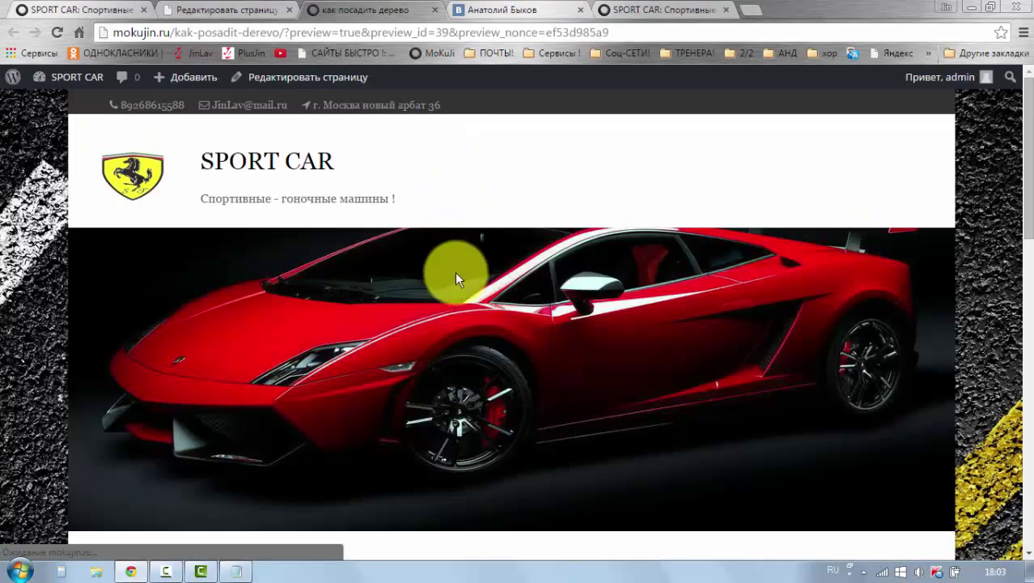
scroll(430, 298, "down", 5)
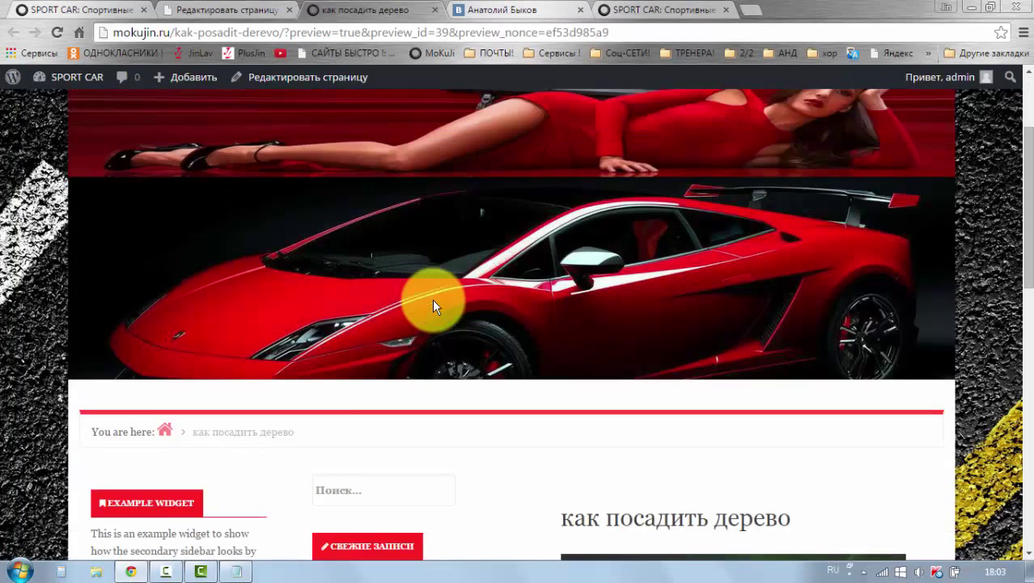
scroll(434, 306, "down", 1)
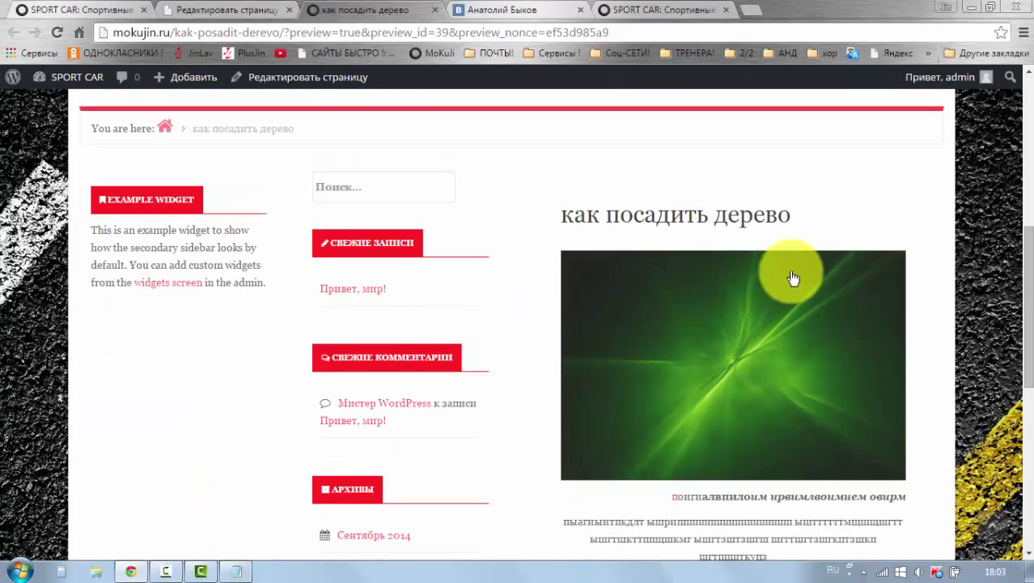
scroll(788, 292, "down", 1)
scroll(254, 386, "up", 3)
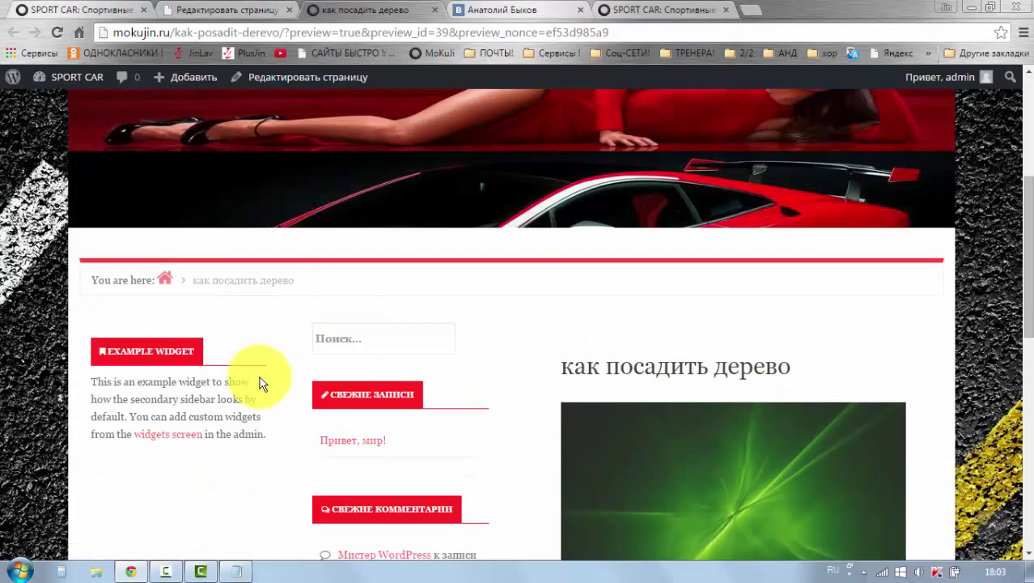
scroll(260, 381, "down", 2)
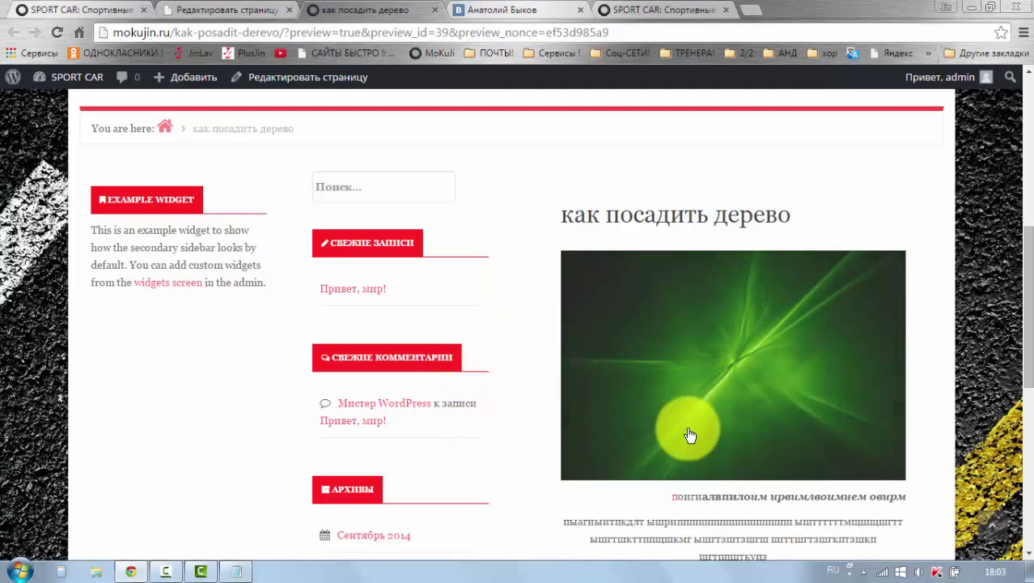
scroll(699, 384, "down", 2)
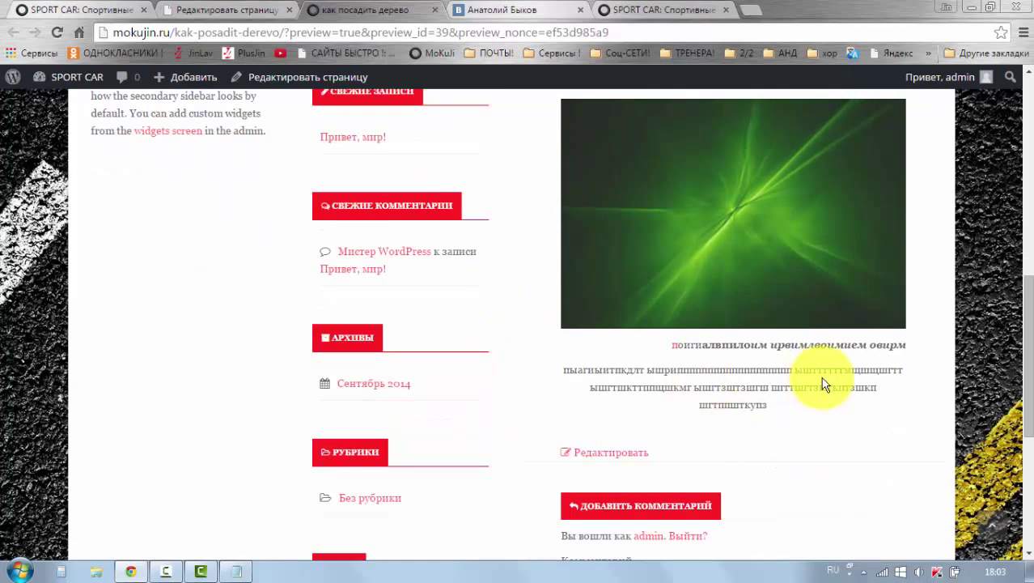
scroll(824, 383, "up", 1)
- Return to the page editor and select the 3 Column - Sidebar Content Sidebar layout
left_click(246, 12)
scroll(468, 398, "down", 2)
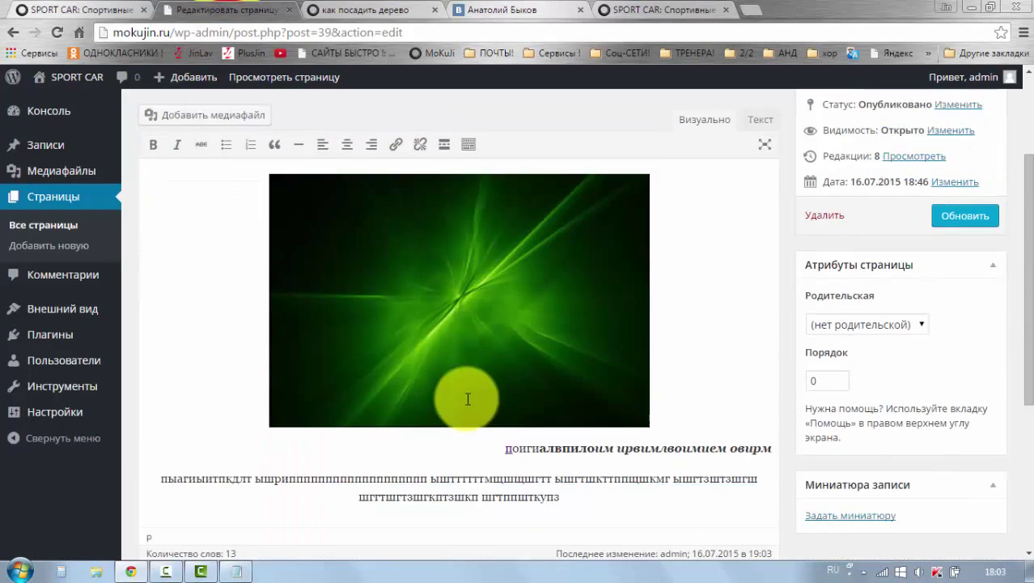
scroll(468, 398, "down", 3)
scroll(475, 400, "down", 1)
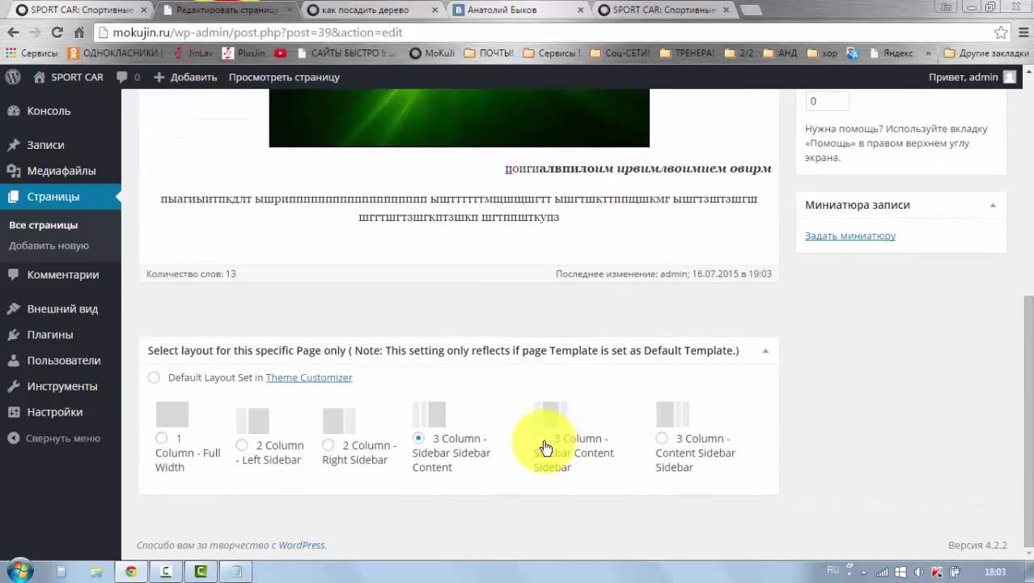
left_click(542, 444)
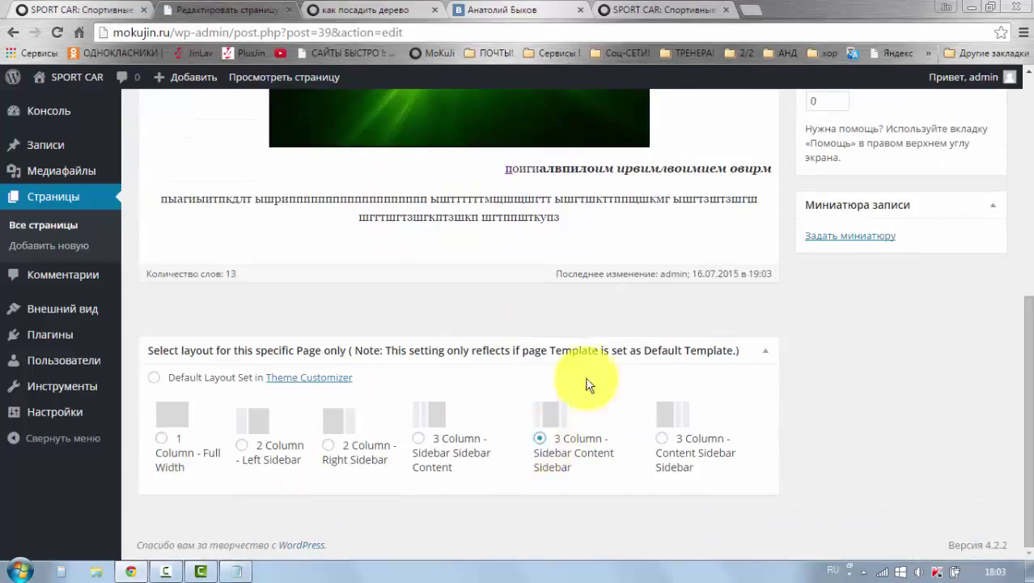
- Set the page to use the default layout from the Theme Customizer, update it, and close the outdated preview
scroll(542, 522, "up", 1)
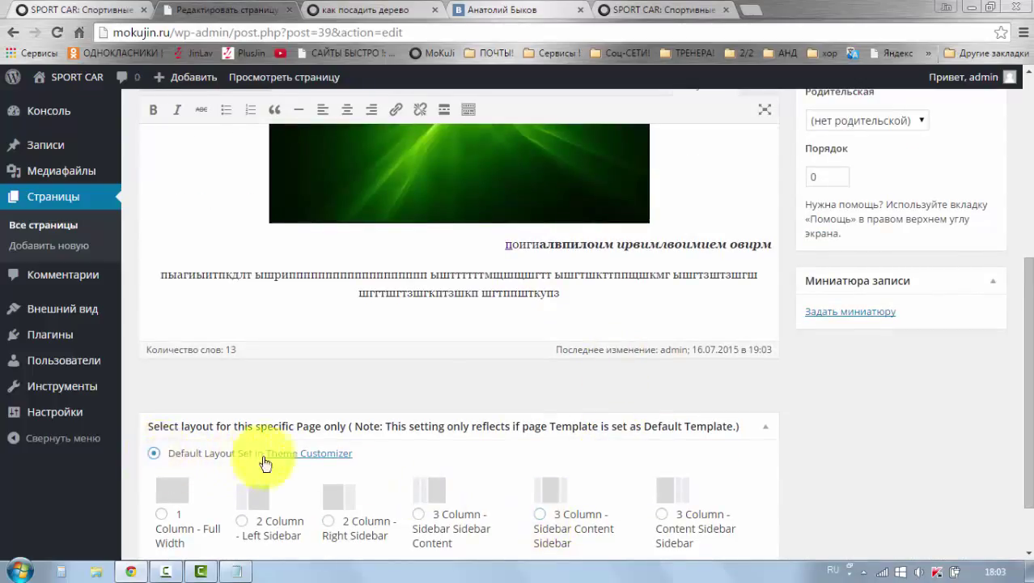
left_click(151, 458)
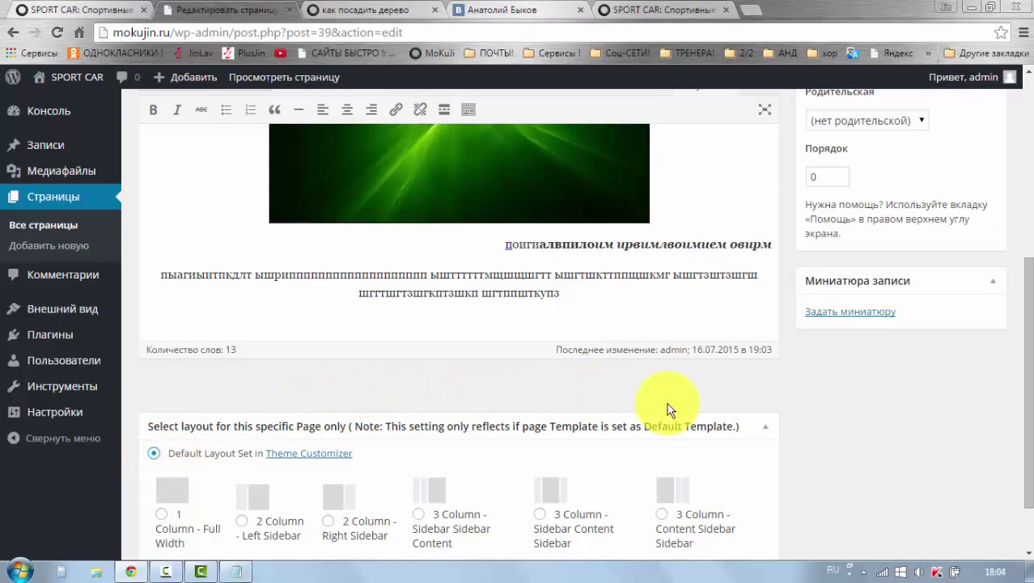
scroll(837, 470, "up", 4)
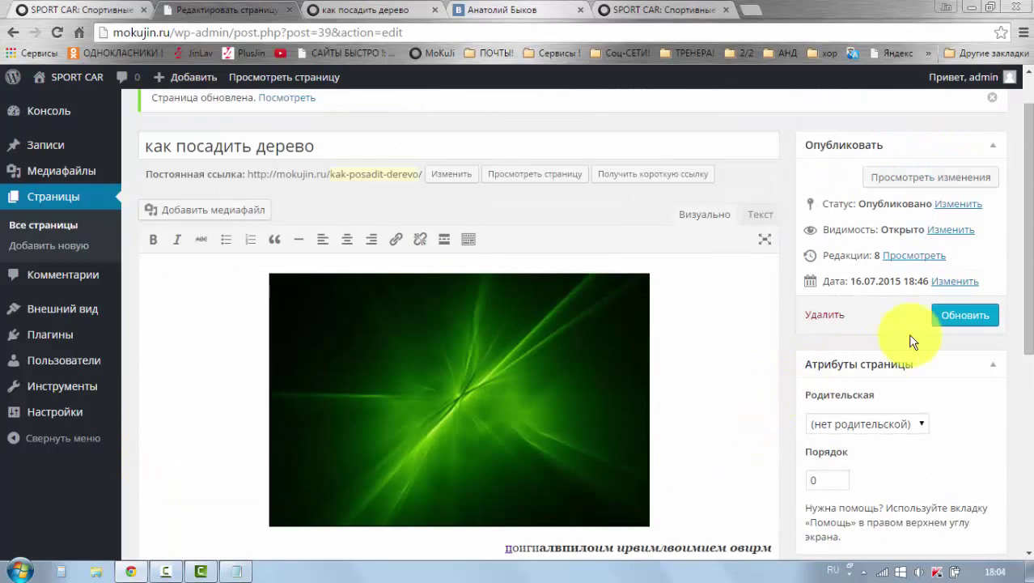
left_click(959, 324)
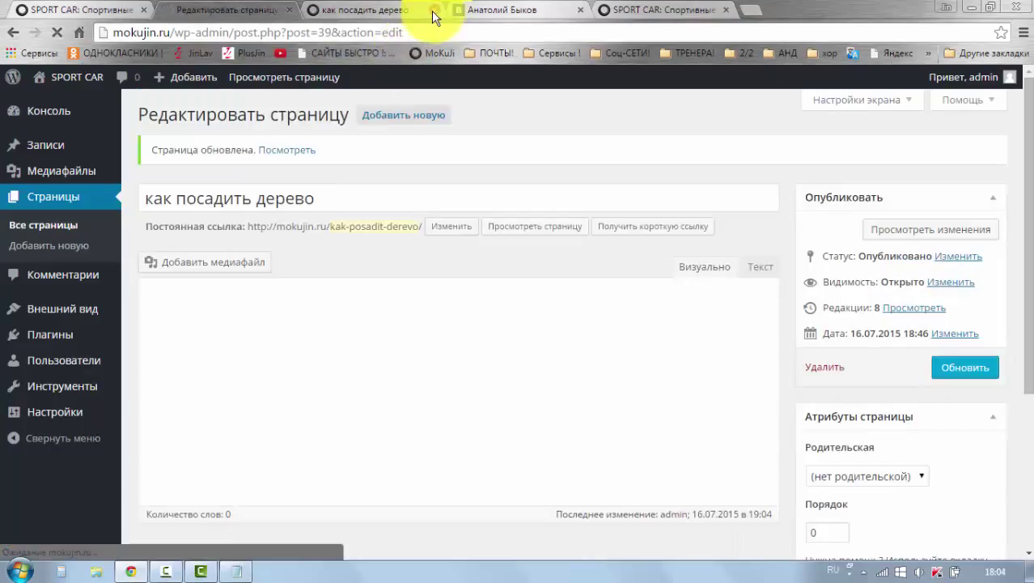
left_click(435, 11)
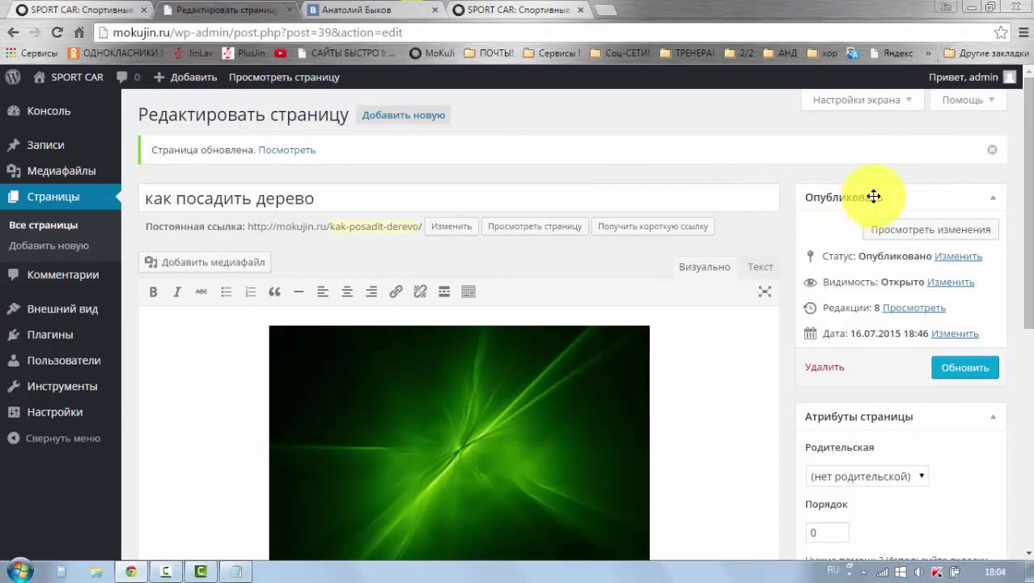
- Preview the page in its default layout, examine the column arrangement, and close the preview to return to the editor
left_click(907, 232)
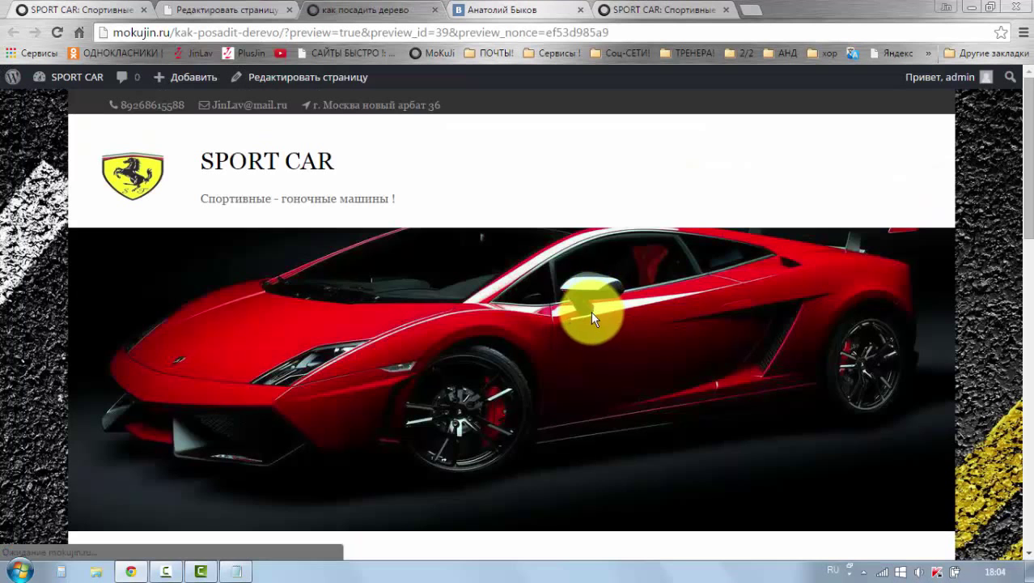
scroll(512, 310, "down", 4)
scroll(513, 310, "down", 1)
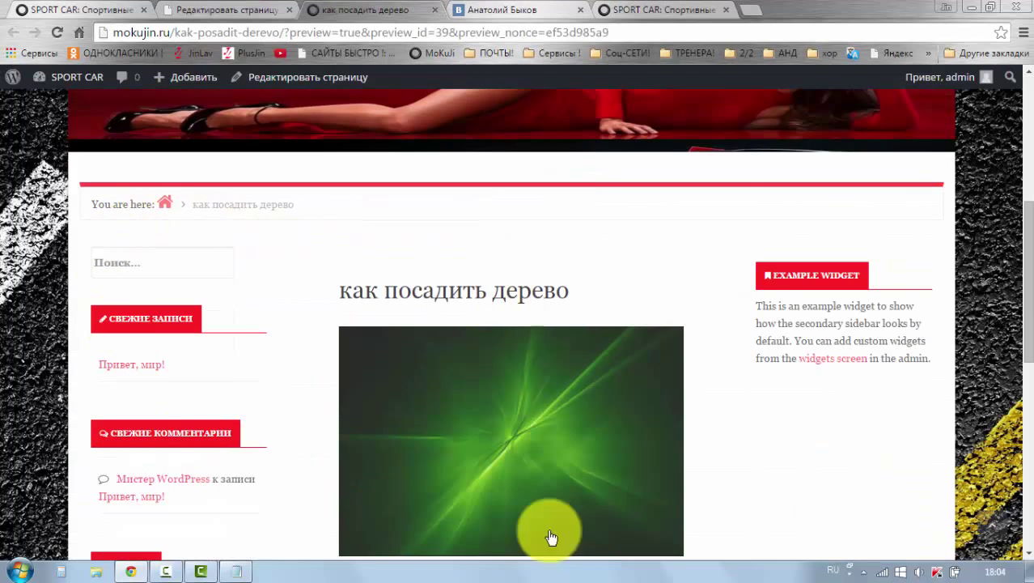
scroll(473, 303, "down", 2)
scroll(493, 332, "down", 3)
scroll(492, 328, "up", 7)
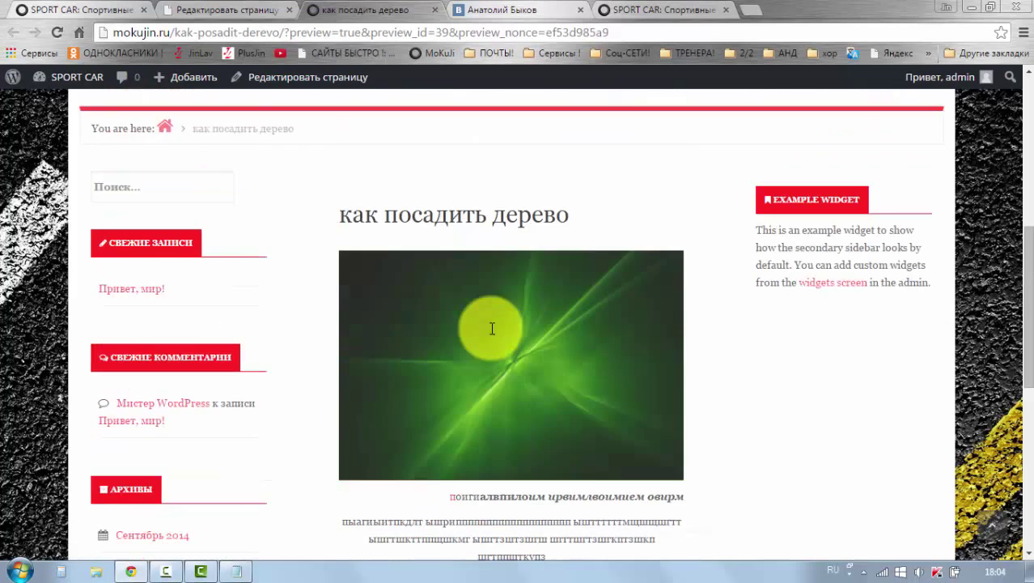
left_click(435, 10)
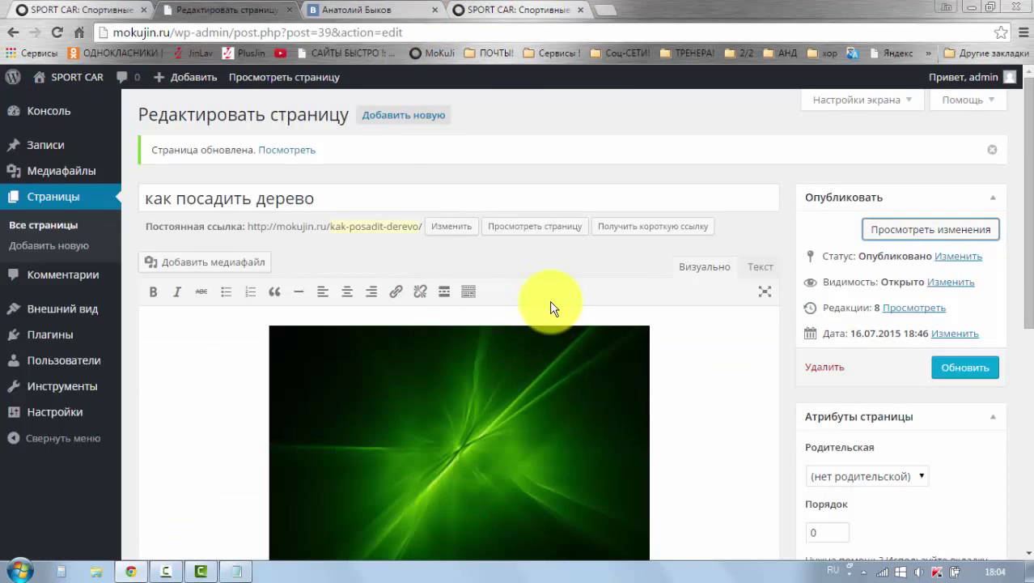
scroll(553, 350, "down", 1)
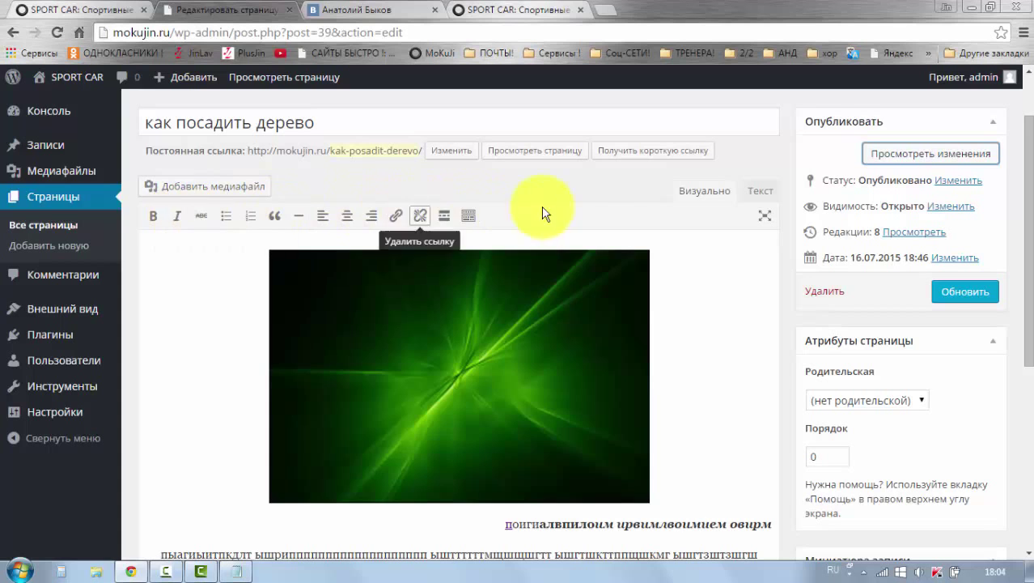
left_click(670, 337)
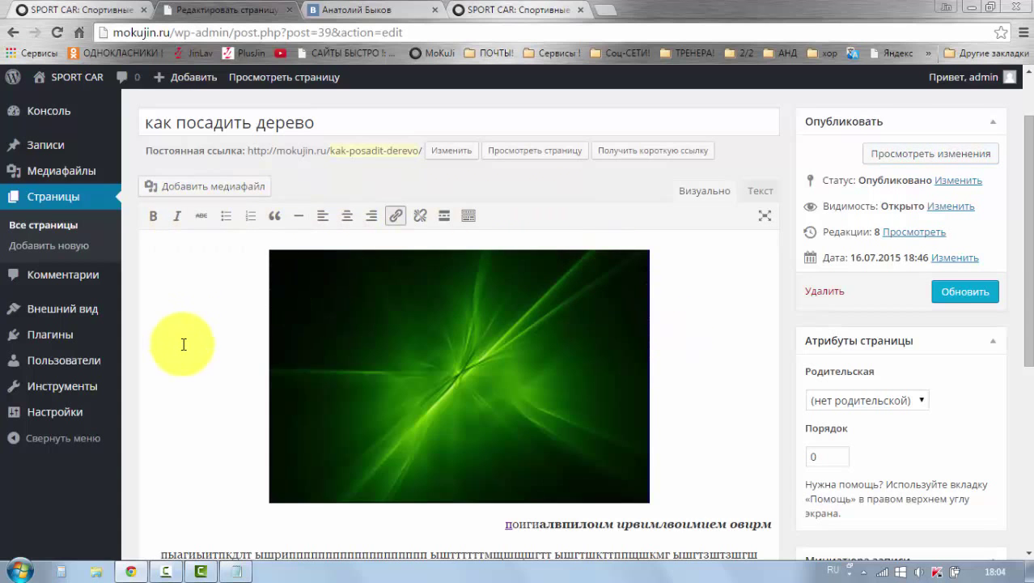
scroll(335, 384, "down", 3)
scroll(577, 303, "up", 2)
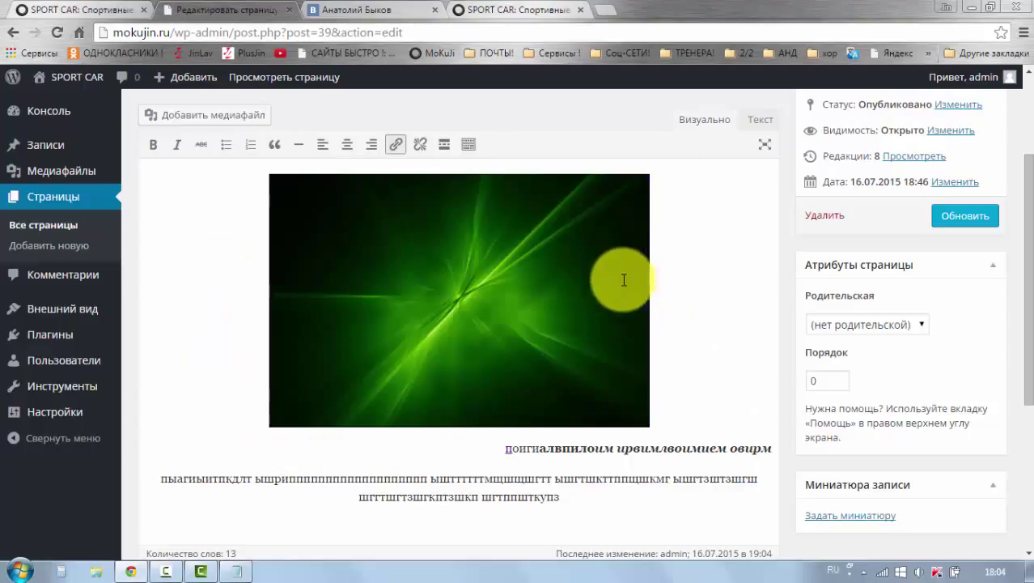
- Switch to the open site, enter its admin dashboard, and open the page for adding new plugins
left_click(481, 14)
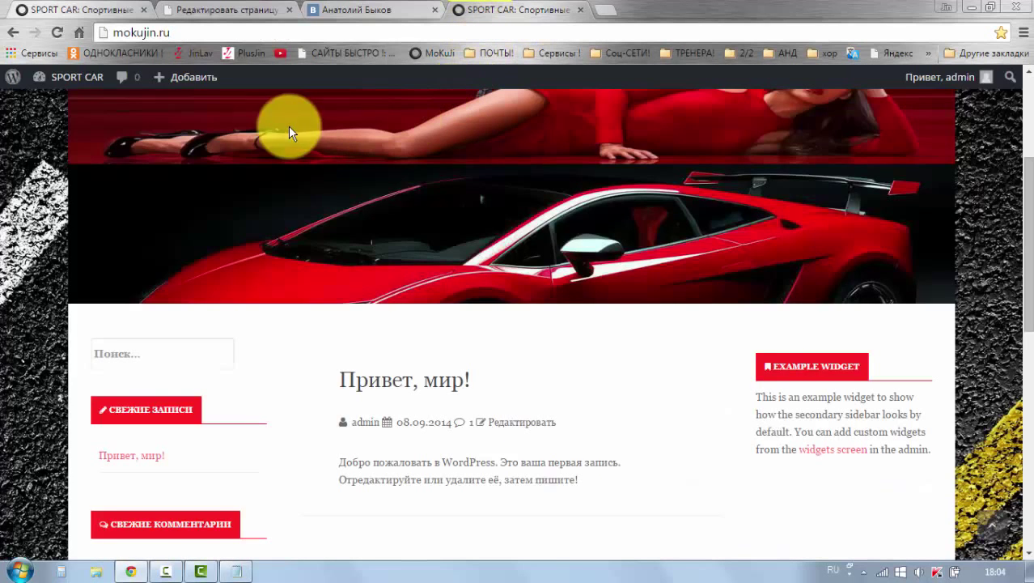
left_click(41, 78)
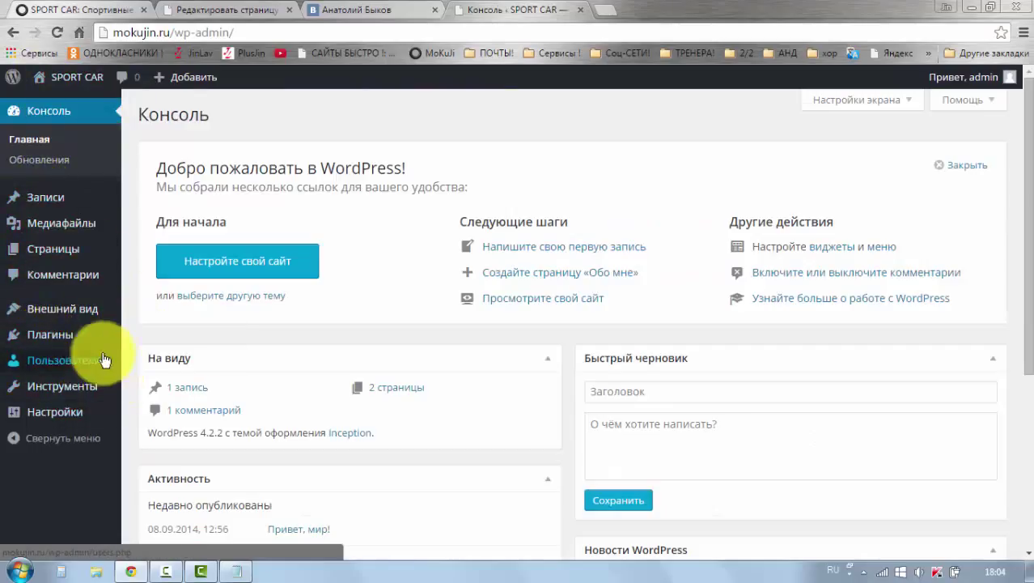
mouse_move(81, 360)
mouse_move(46, 341)
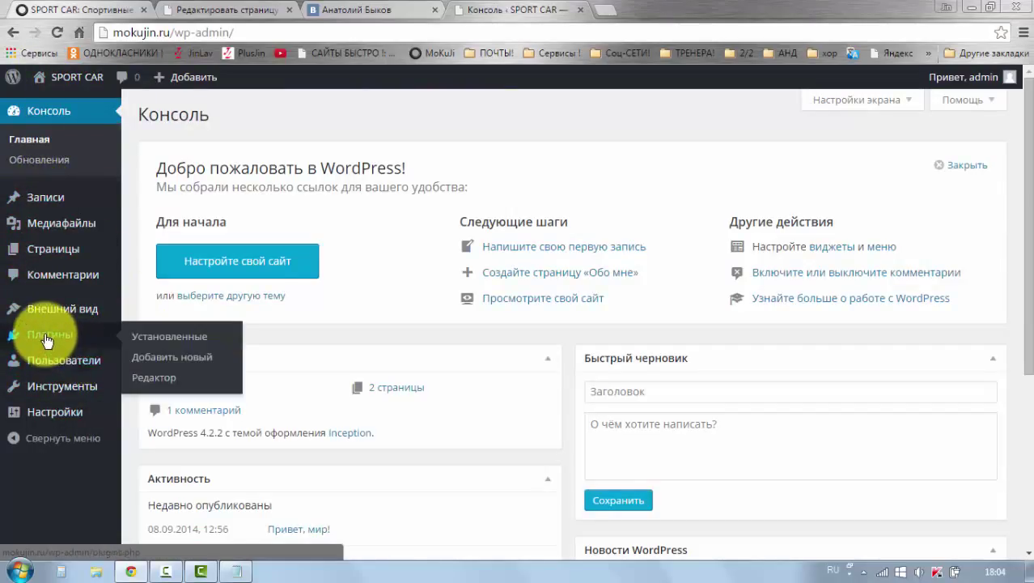
left_click(165, 362)
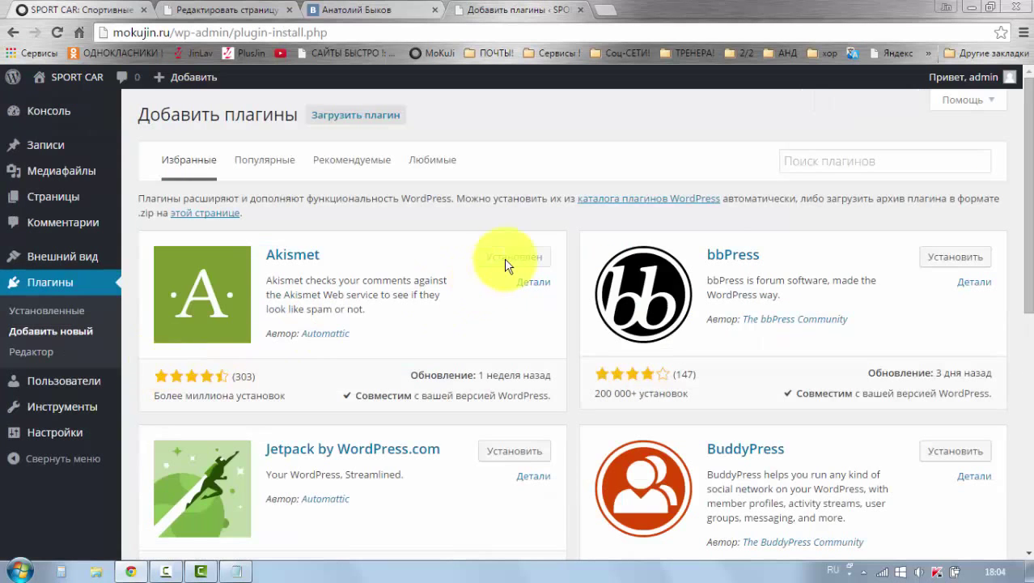
- Copy the plugin name WP Edit from the плагины note in Notepad and minimize the note
left_click(237, 571)
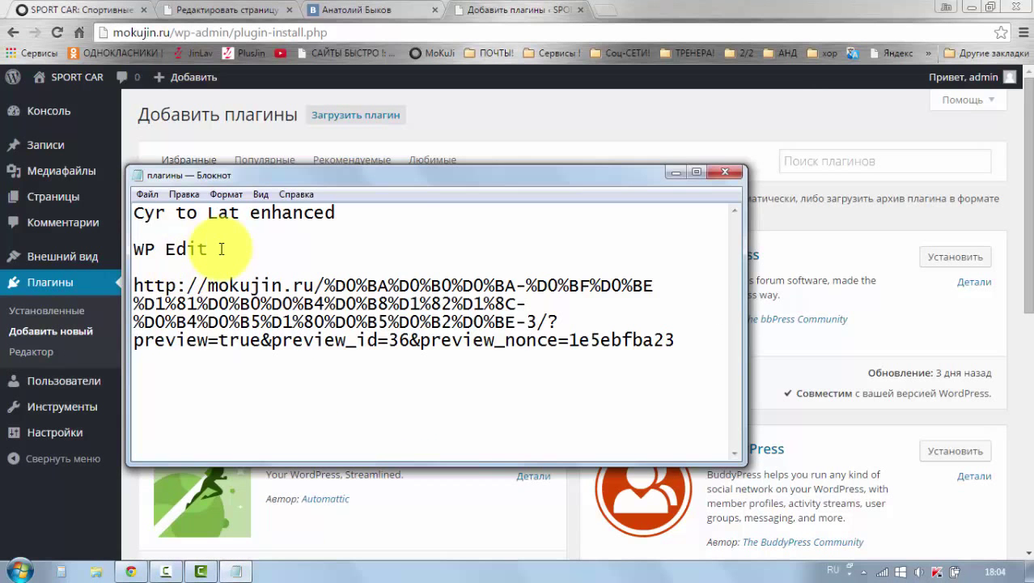
left_click_drag(221, 248, 120, 244)
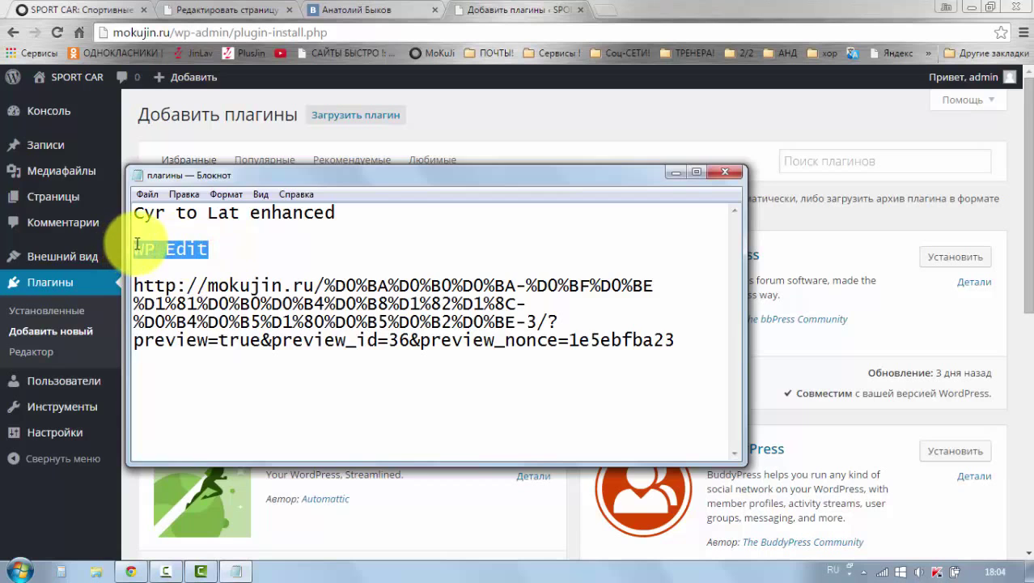
right_click(136, 245)
left_click(207, 293)
left_click(231, 245)
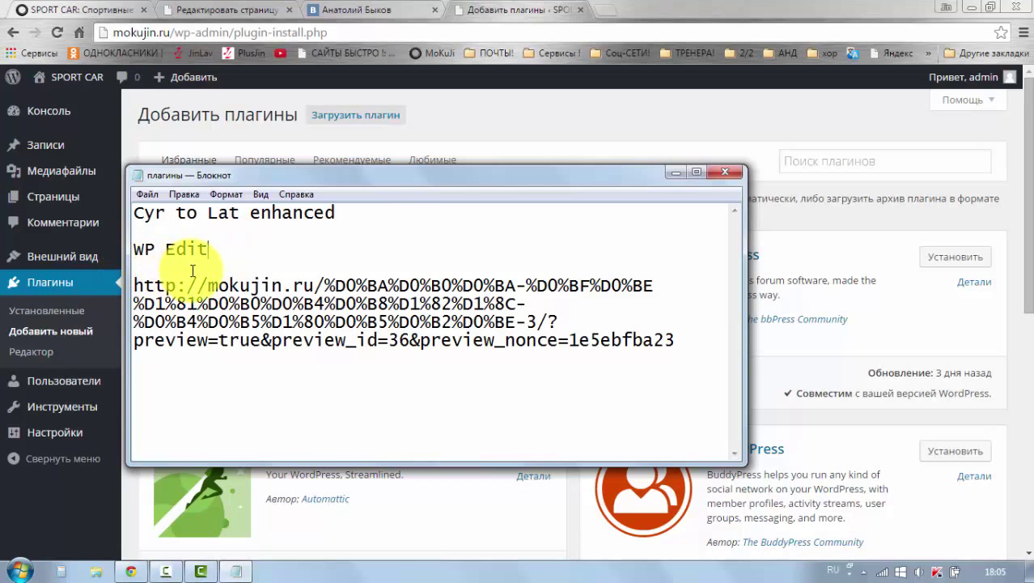
left_click(224, 254)
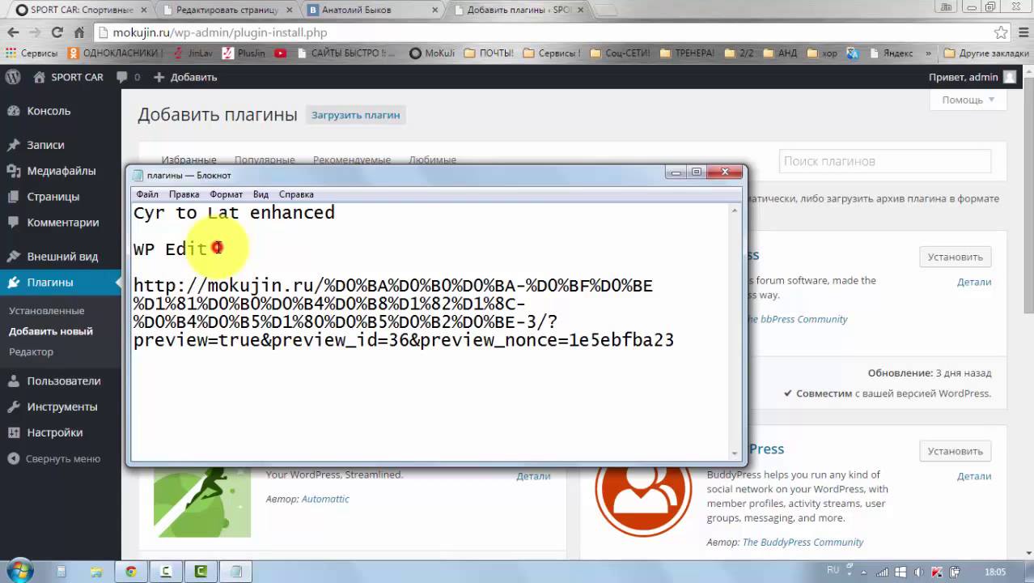
left_click(674, 172)
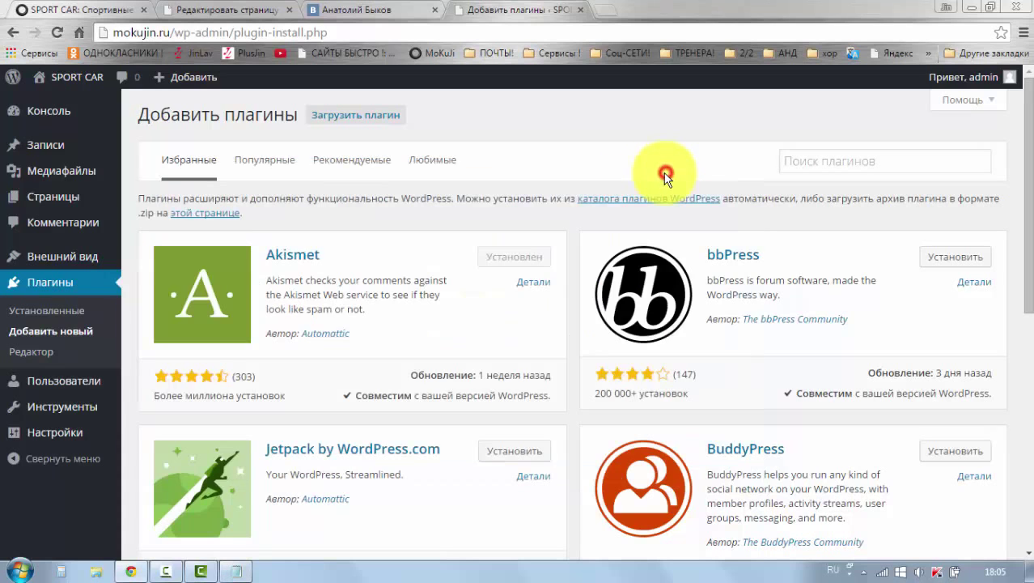
- Search the plugin catalogue for WP Edit using the copied name
left_click(803, 160)
right_click(800, 161)
left_click(836, 259)
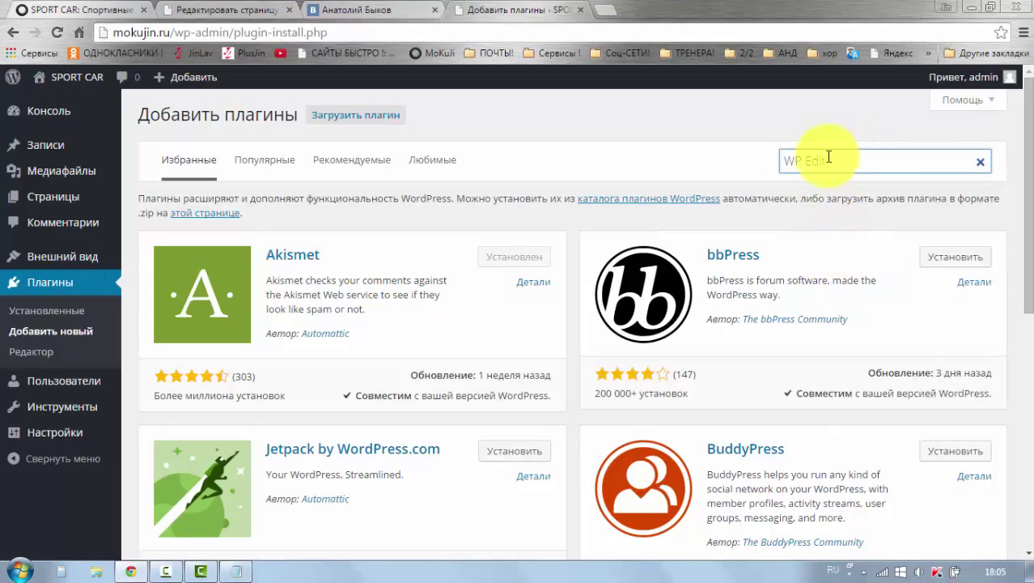
key("Return")
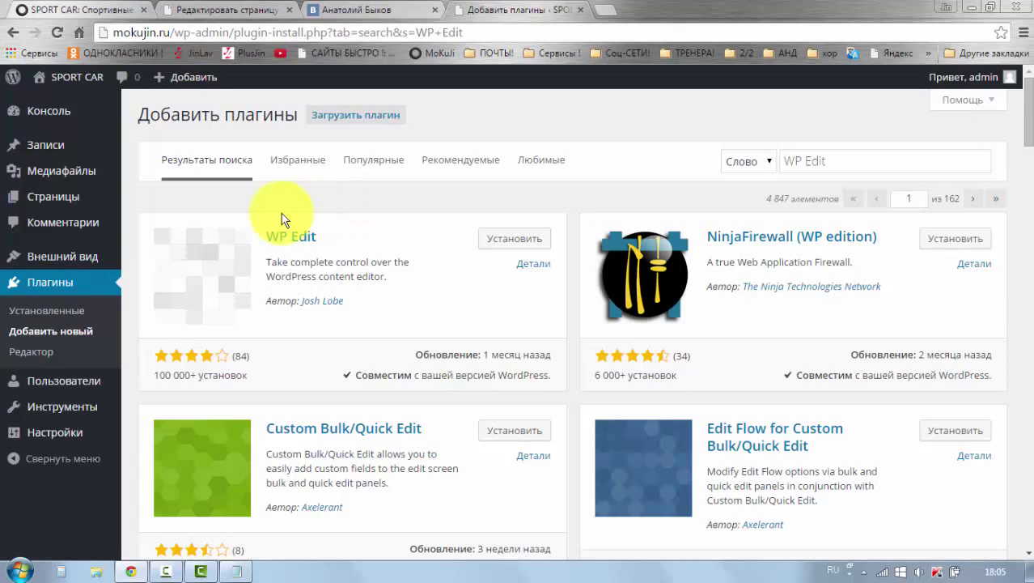
- Install the WP Edit plugin from the search results and activate it
left_click(496, 240)
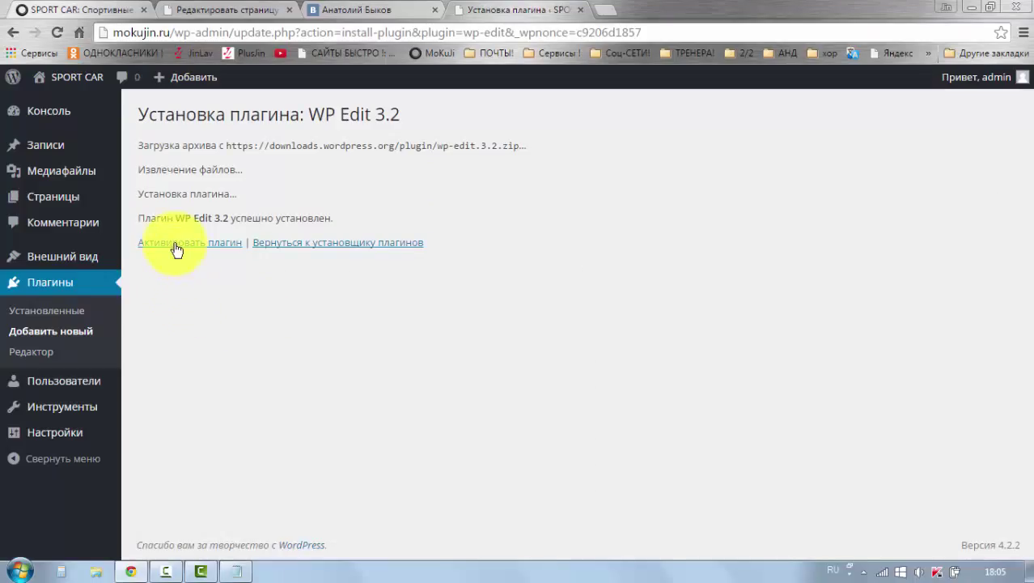
left_click(177, 242)
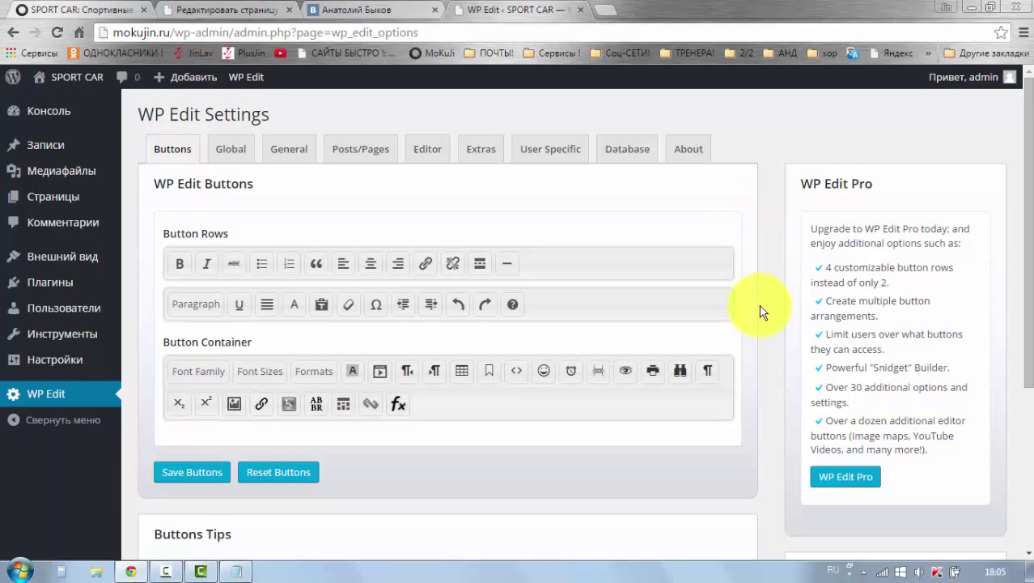
scroll(763, 314, "down", 1)
scroll(761, 315, "up", 1)
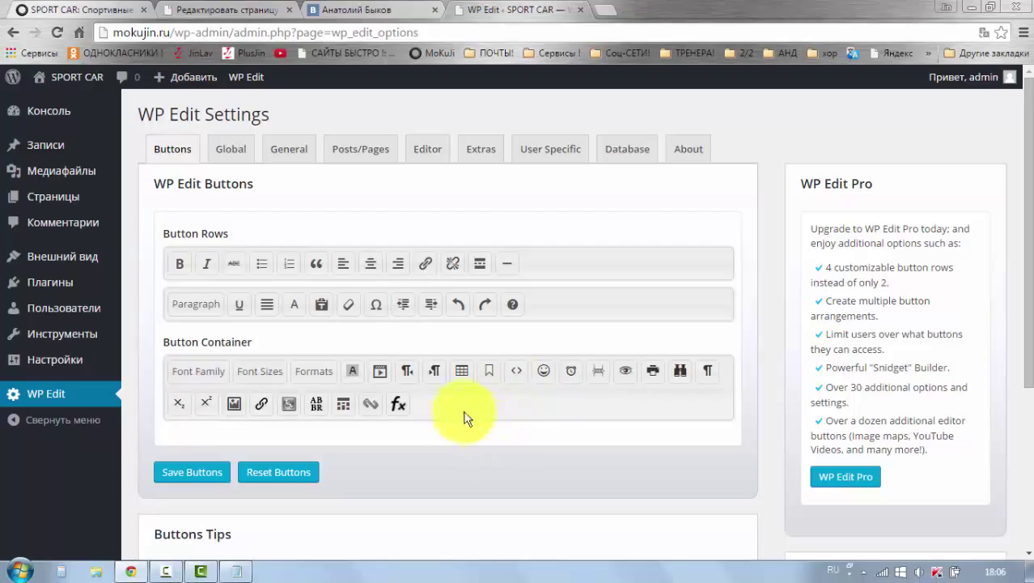
- Move the Font Family and Font Sizes buttons from the button container to the start of the first editor row
mouse_move(189, 378)
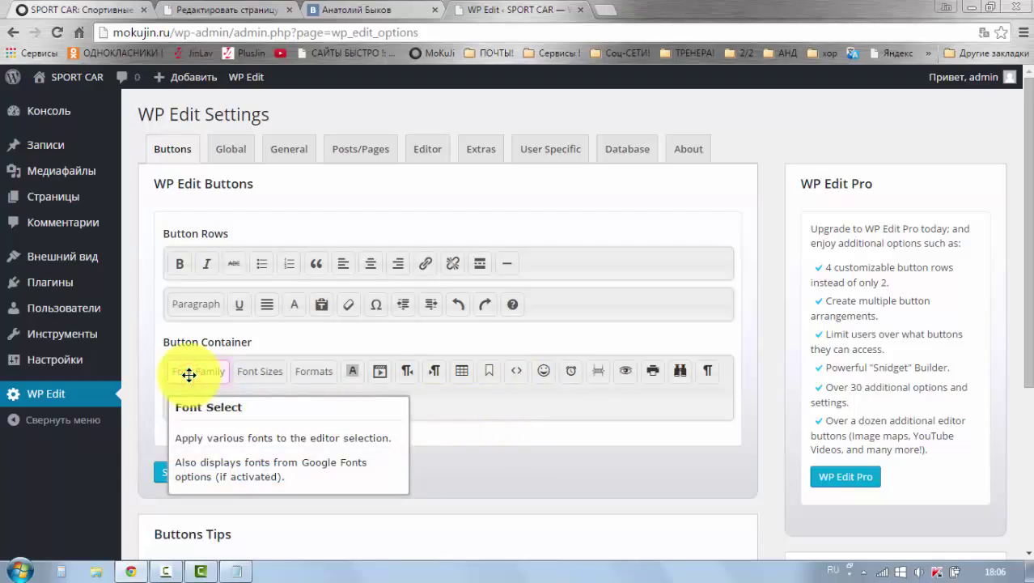
left_click_drag(189, 374, 179, 265)
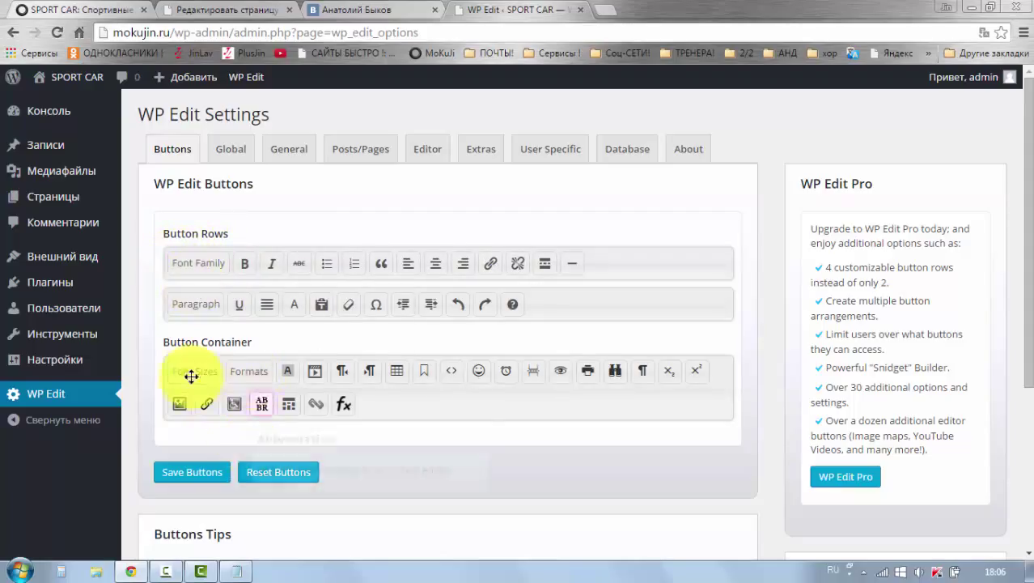
mouse_move(183, 375)
left_click_drag(184, 374, 246, 259)
- Move the background color button from the container to the end of the second editor row
mouse_move(233, 437)
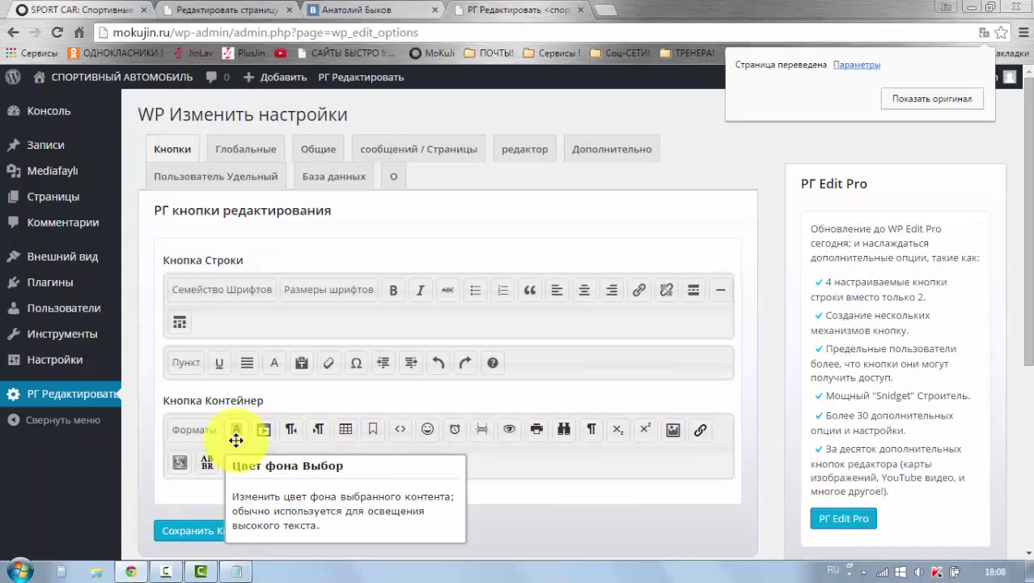
left_click_drag(243, 437, 520, 373)
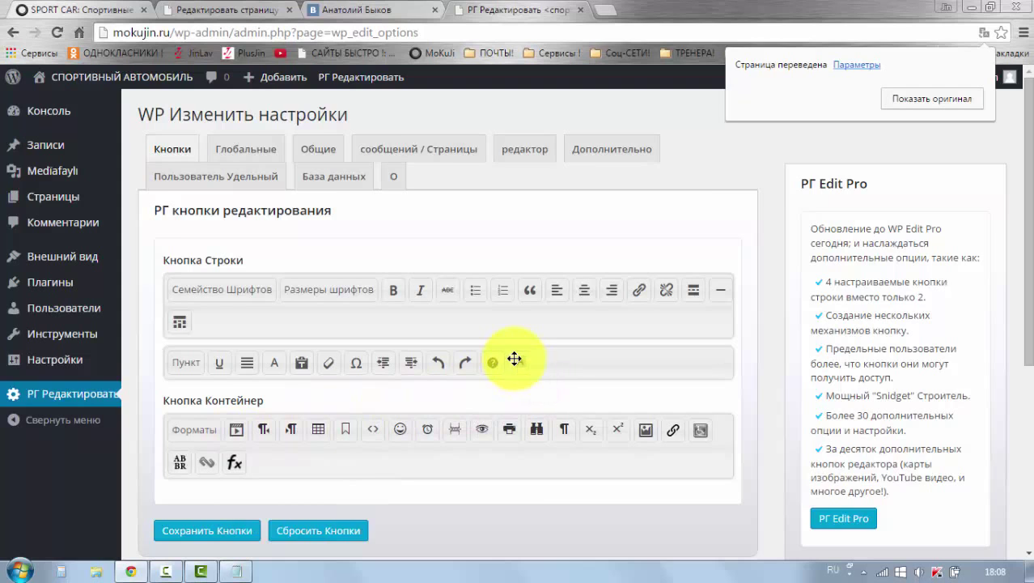
left_click_drag(515, 358, 515, 359)
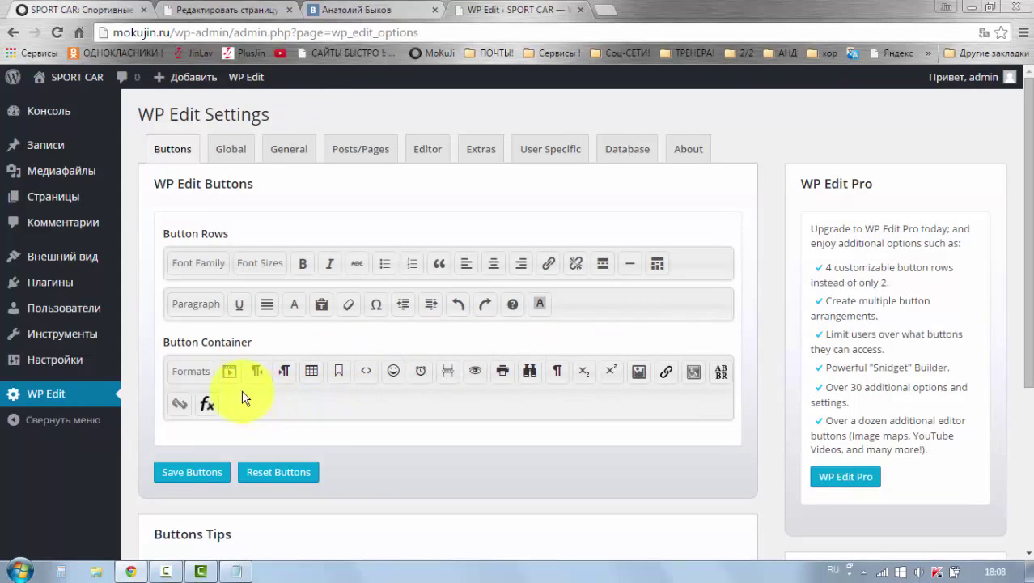
- Place the Formats button after Font Sizes in the first editor row and save the button arrangement
mouse_move(186, 377)
left_click_drag(186, 376, 300, 259)
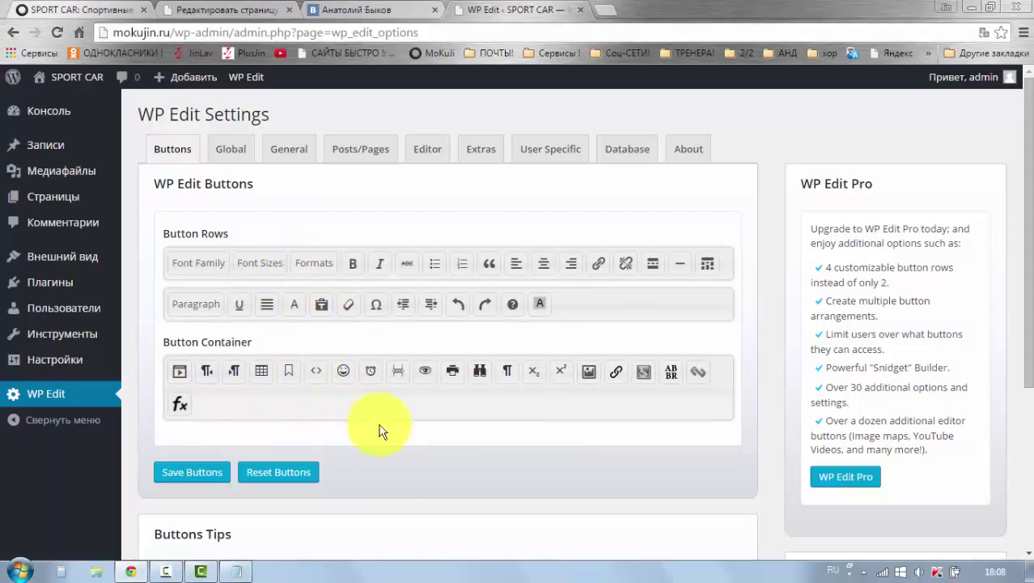
left_click(176, 478)
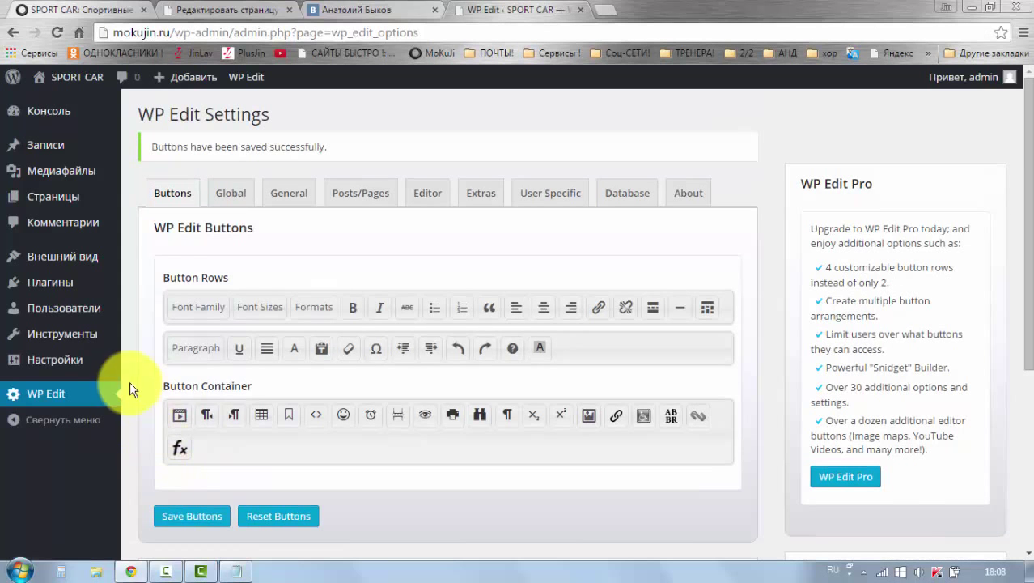
- Return to the editor of the page как посадить дерево and reload it to load the new editor buttons
left_click(51, 118)
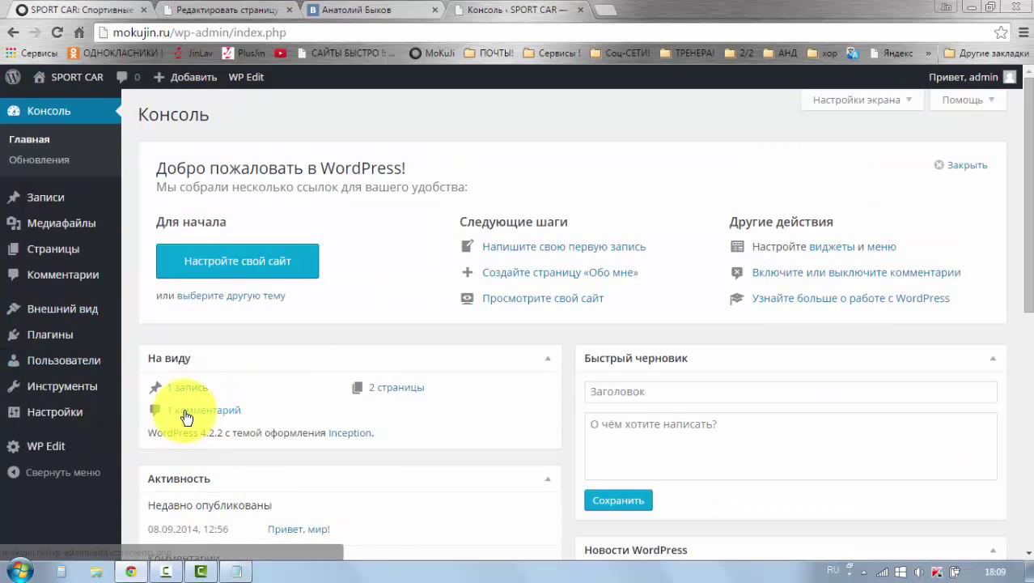
left_click(215, 10)
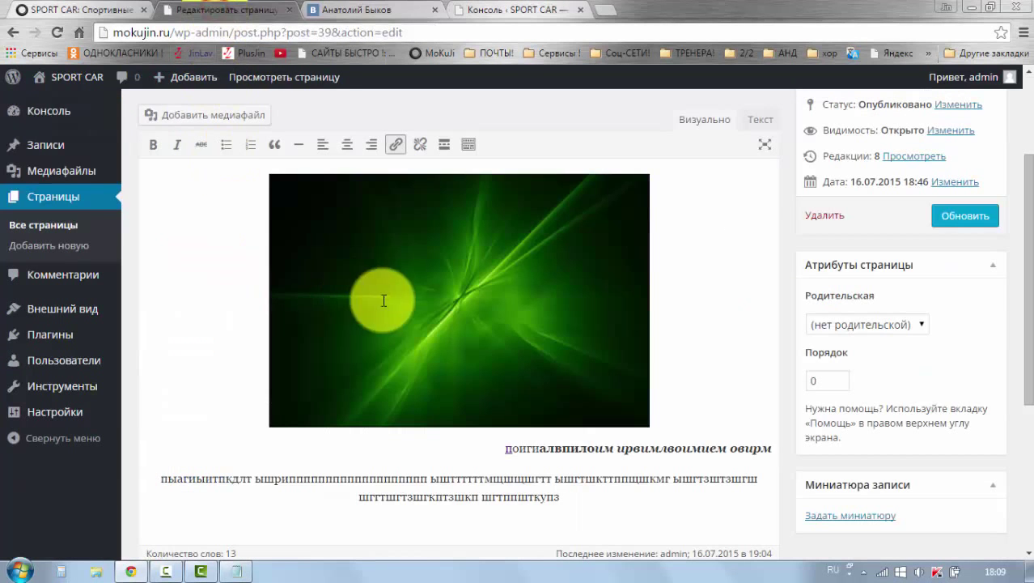
scroll(556, 397, "down", 1)
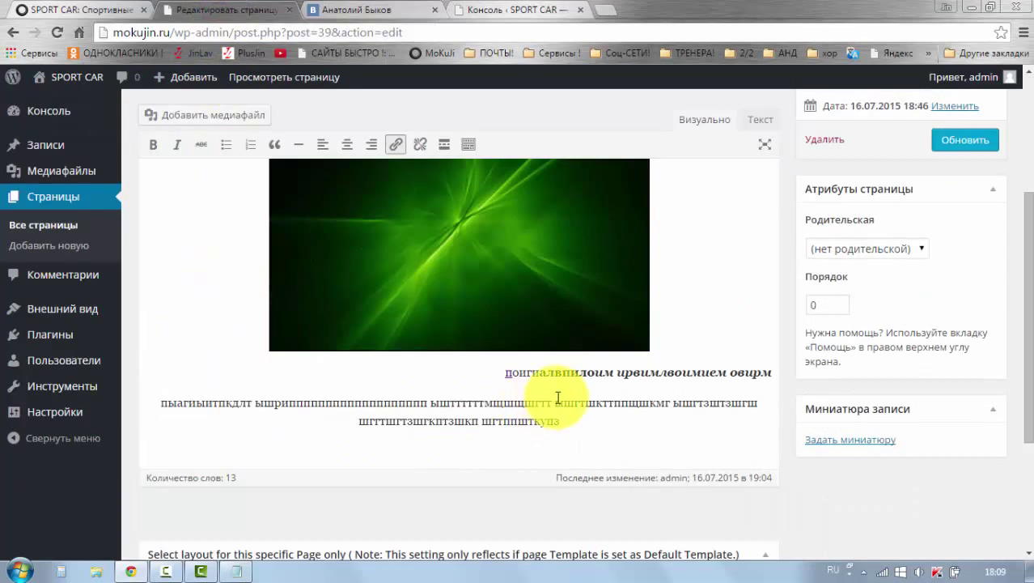
scroll(485, 299, "up", 2)
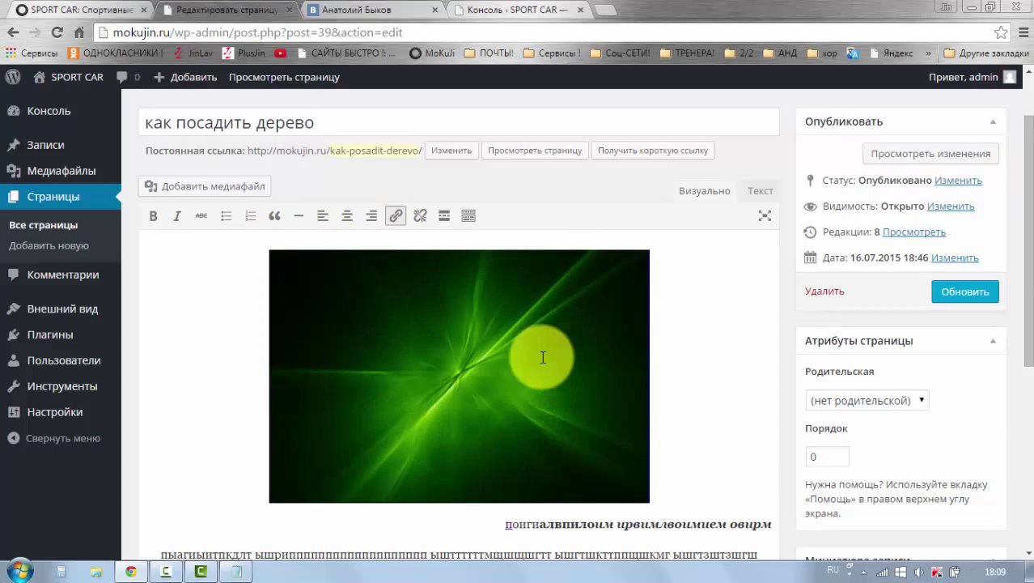
scroll(306, 322, "down", 1)
scroll(441, 349, "up", 1)
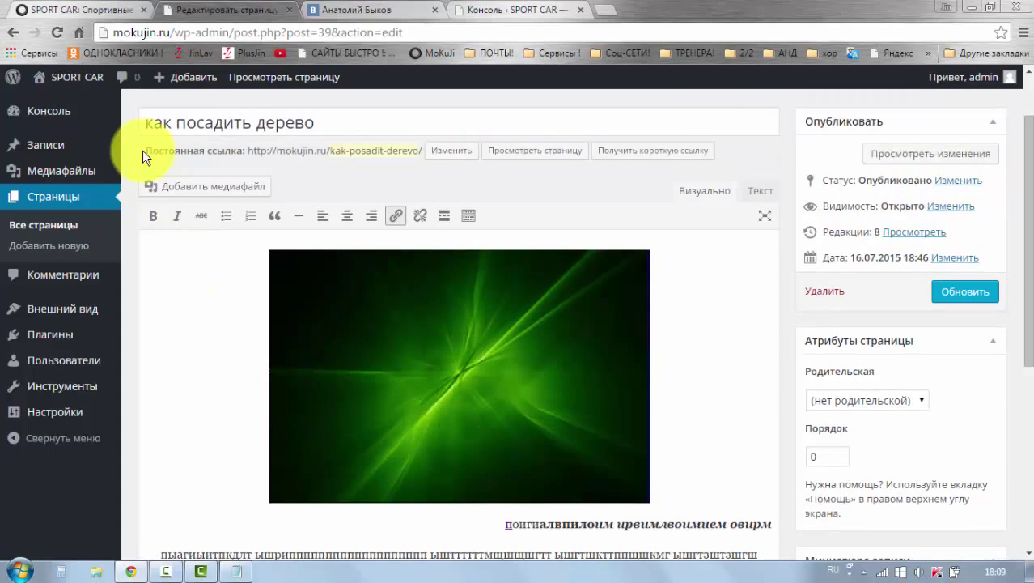
left_click(58, 33)
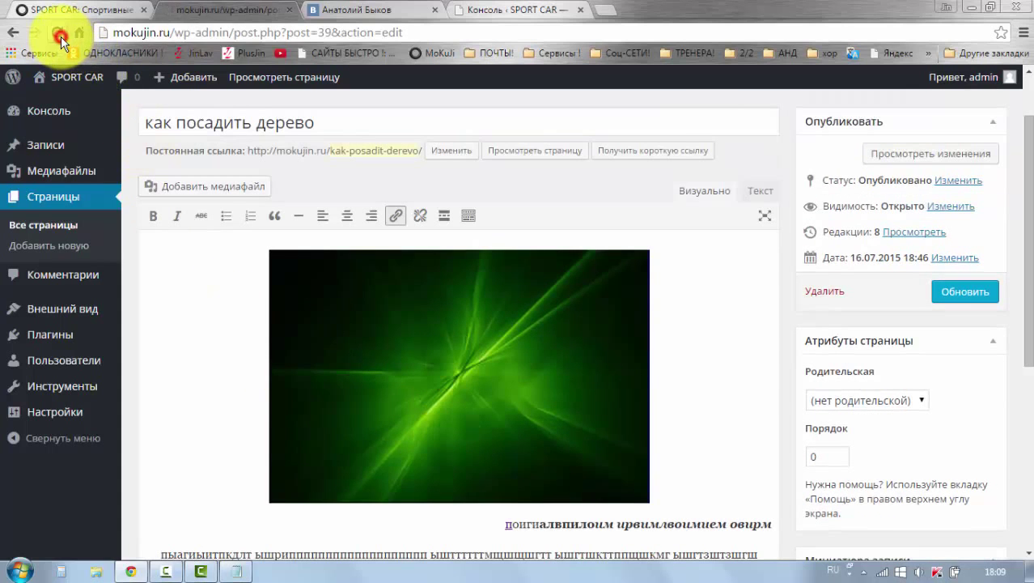
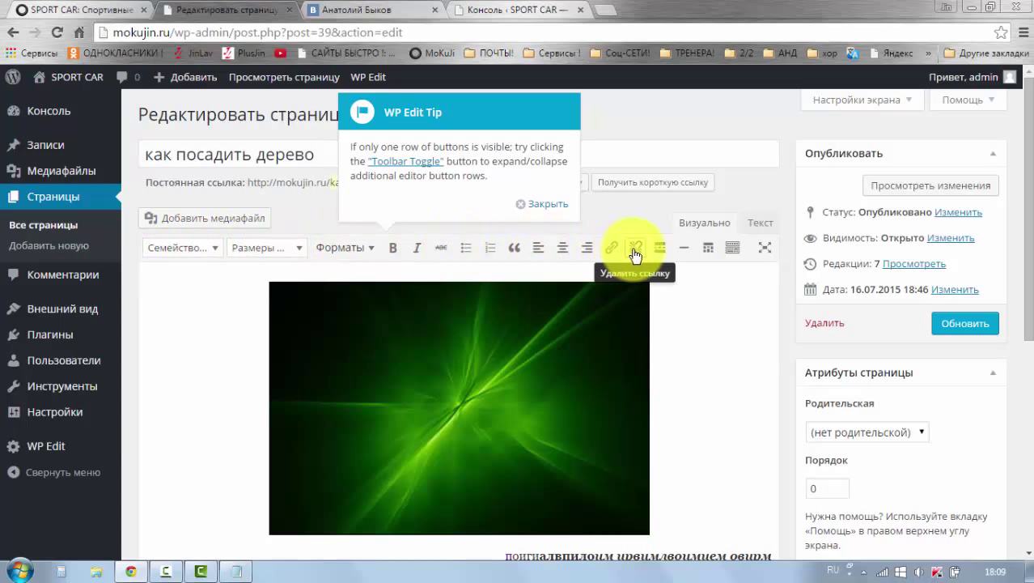
- Dismiss the WP Edit tip and expand the editor toolbar to show its second row of buttons
scroll(677, 378, "down", 3)
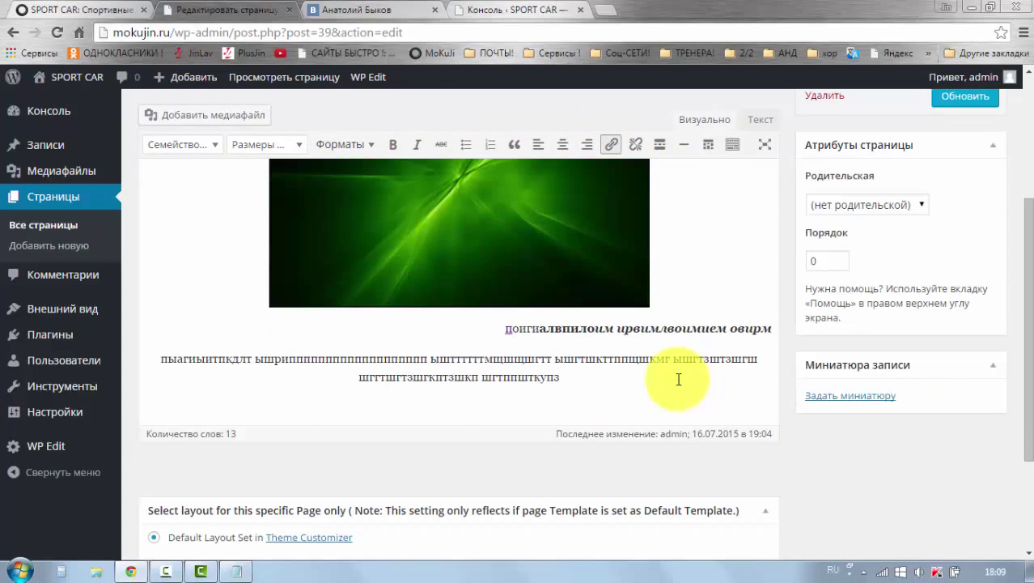
scroll(672, 380, "up", 3)
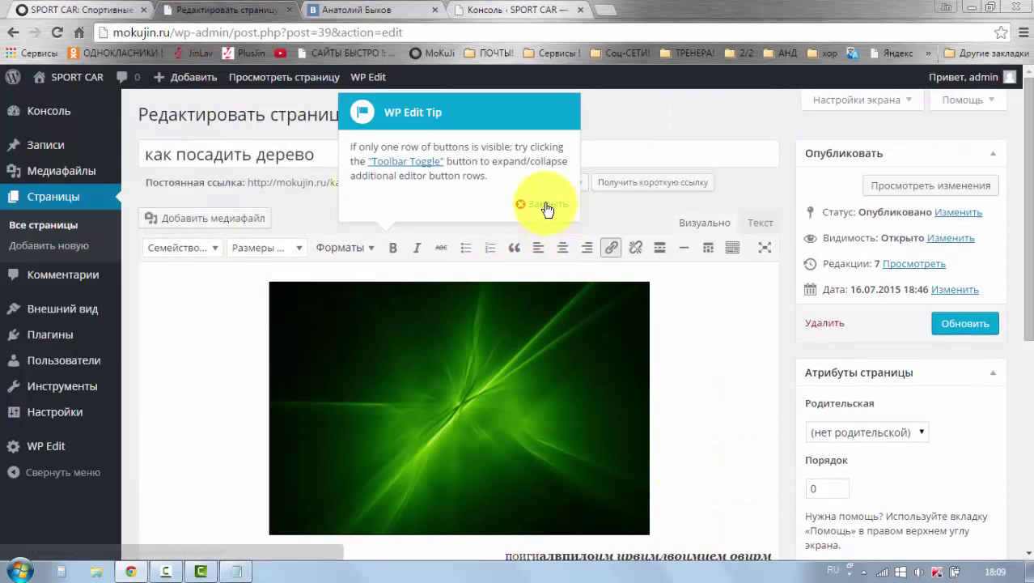
left_click(547, 203)
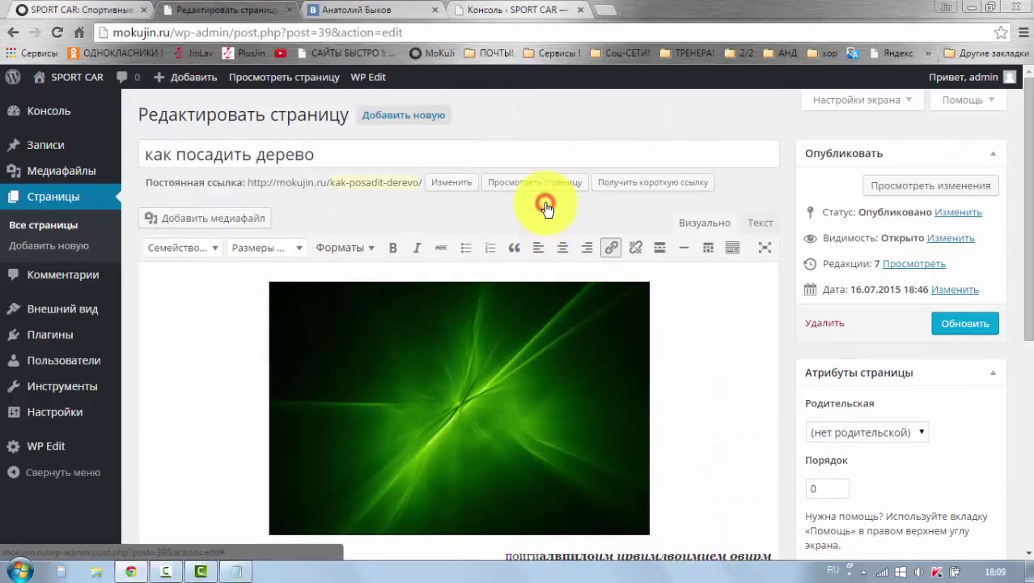
left_click(733, 251)
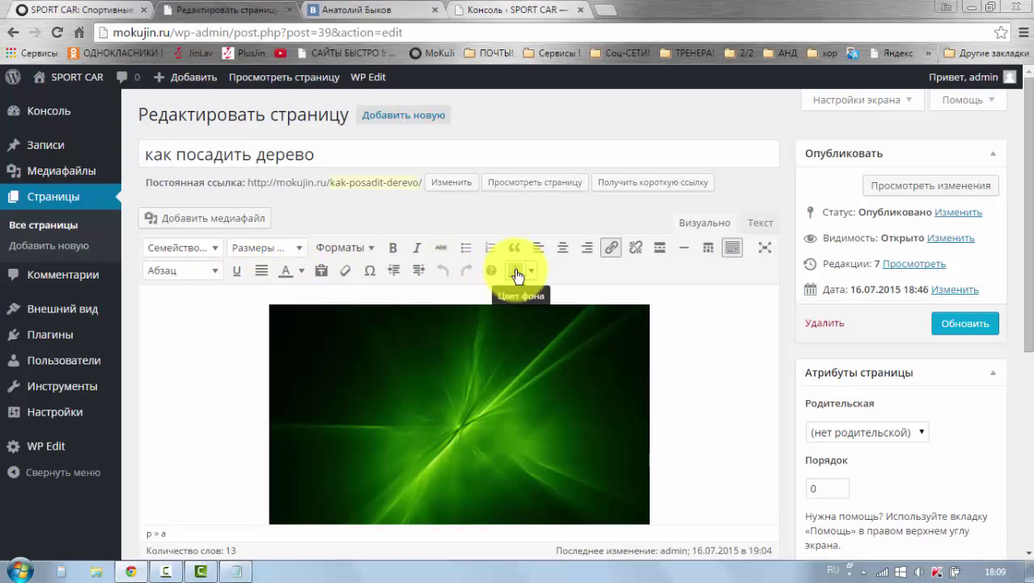
scroll(492, 323, "down", 1)
scroll(492, 326, "down", 1)
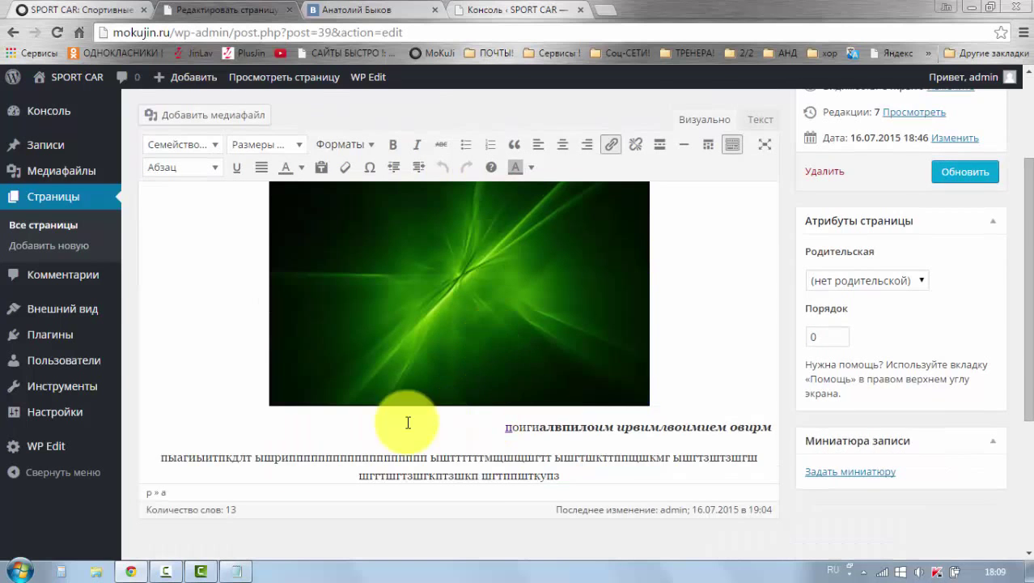
scroll(161, 409, "up", 1)
scroll(279, 398, "down", 1)
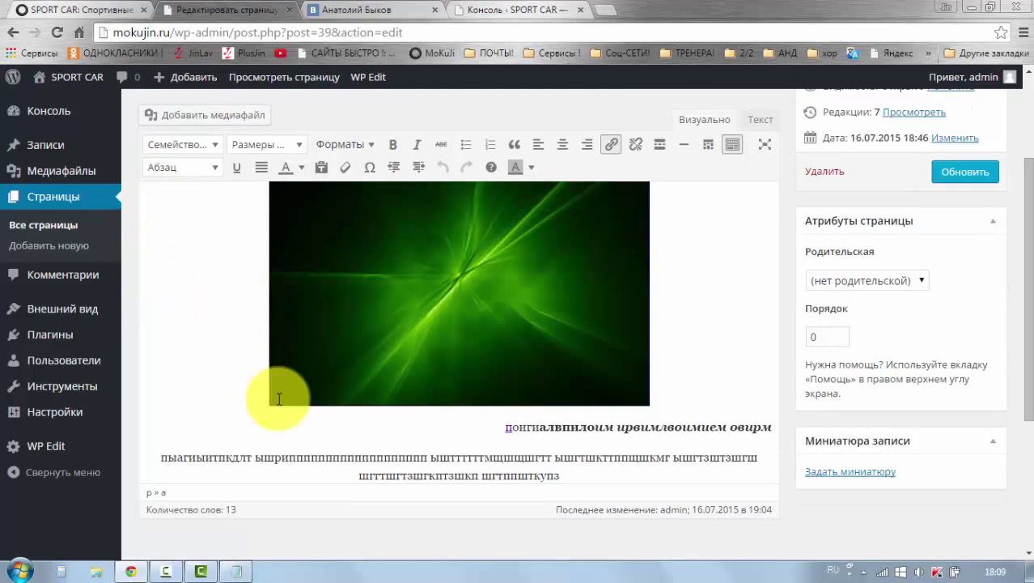
left_click_drag(196, 457, 335, 461)
left_click(346, 457)
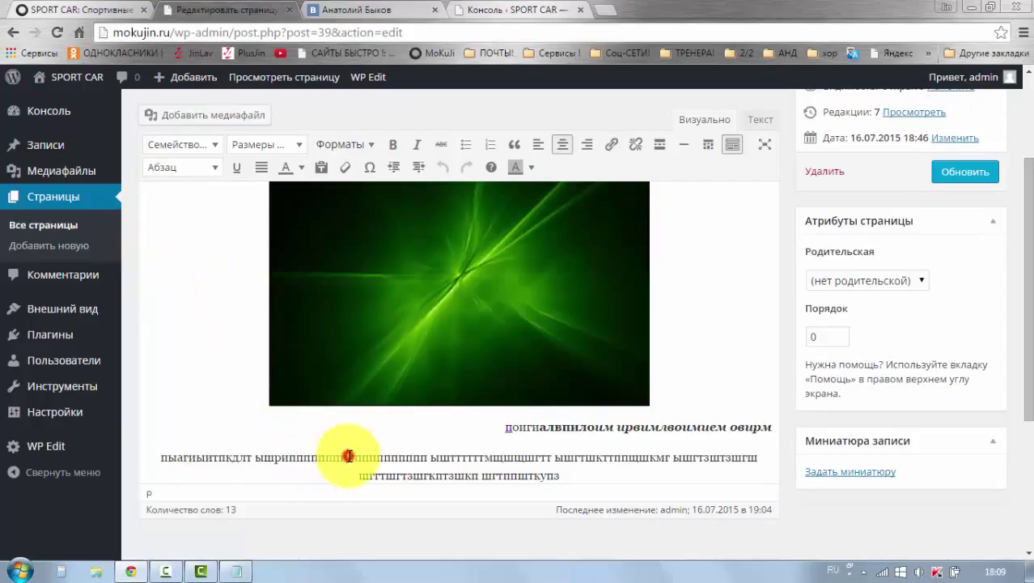
left_click(217, 436)
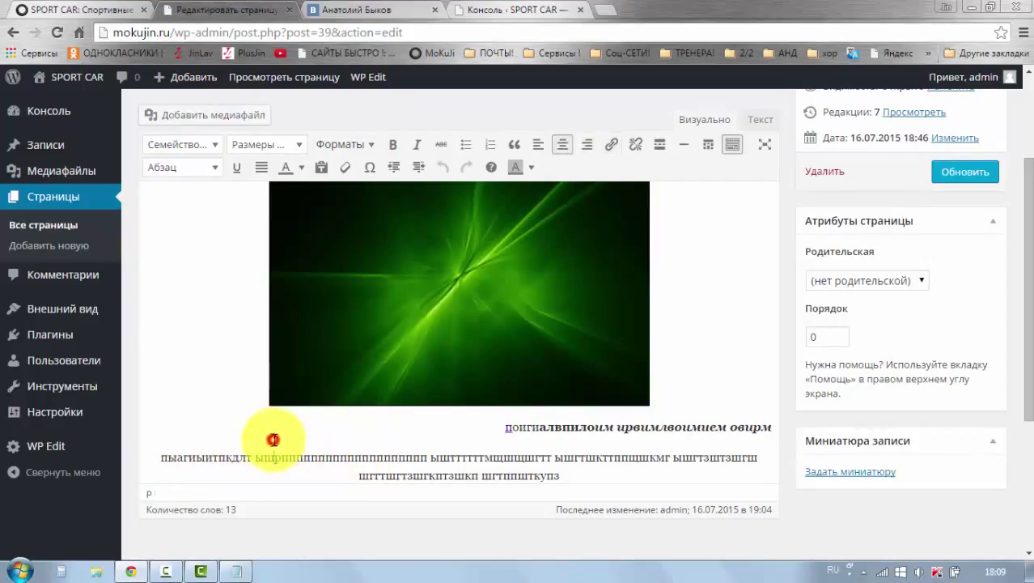
- Add a new line below the last centred paragraph and write "ригригрирг" in the Comic Sans MS font
scroll(485, 462, "down", 1)
left_click(566, 397)
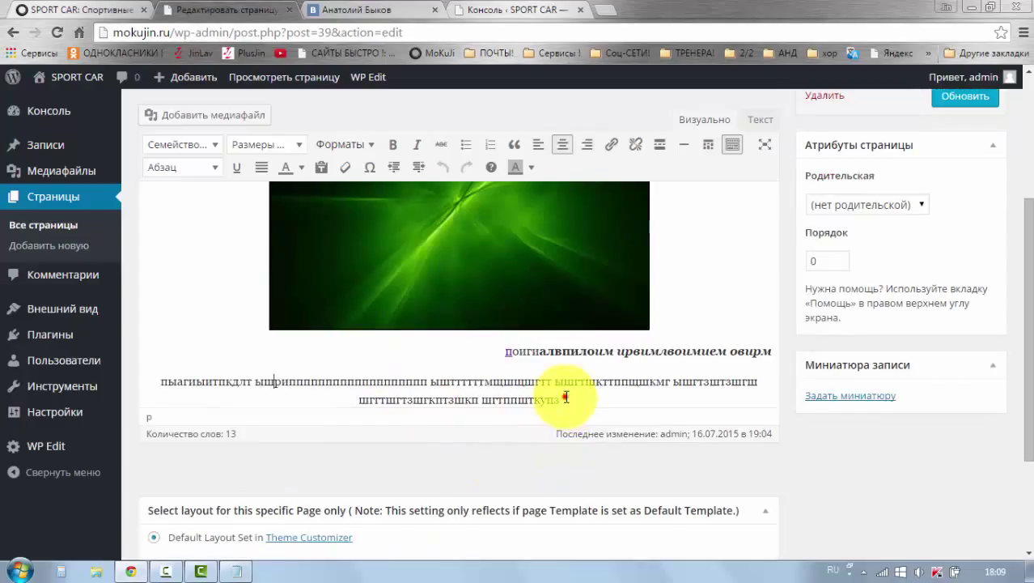
key("Return")
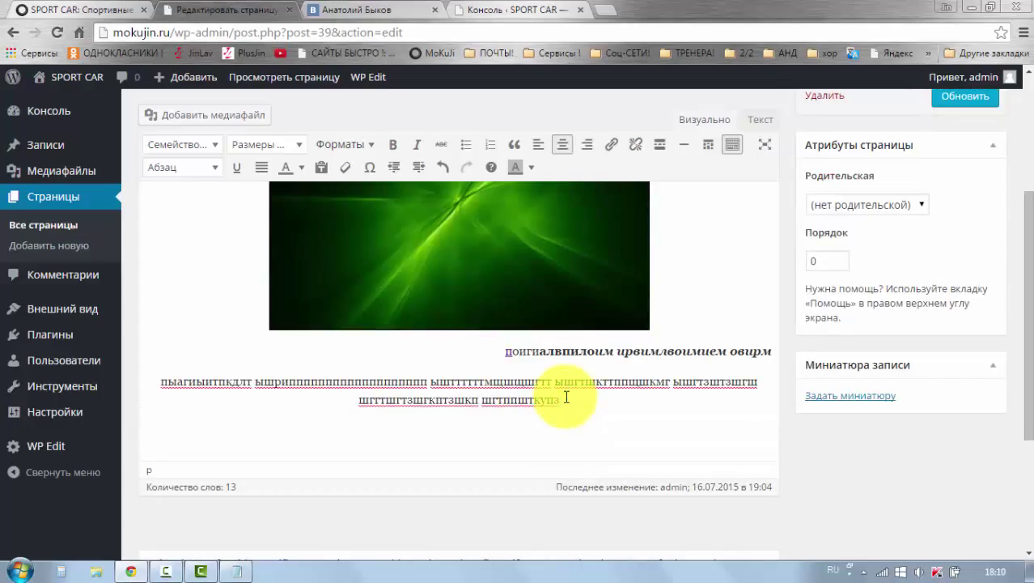
left_click(212, 146)
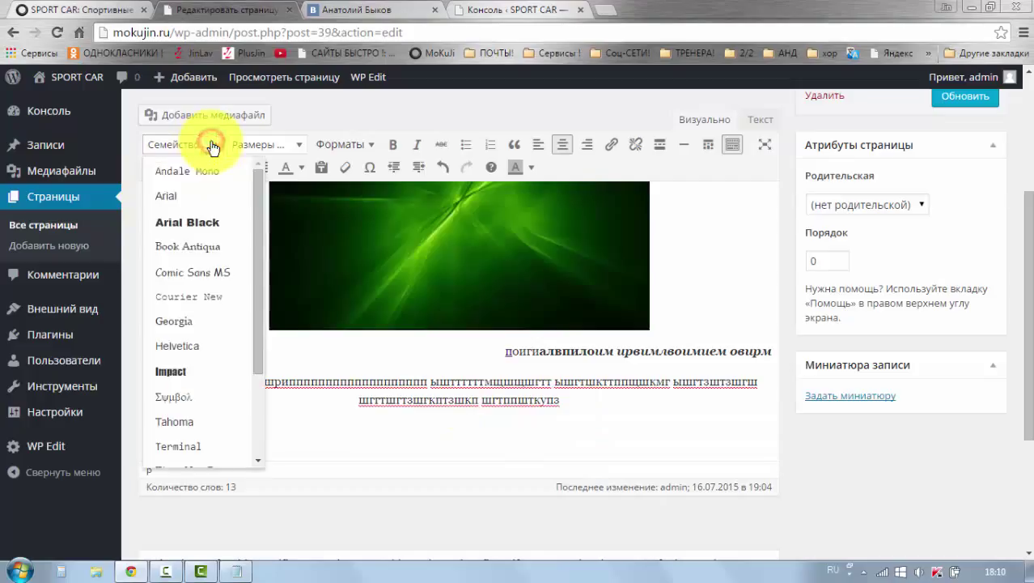
left_click(186, 272)
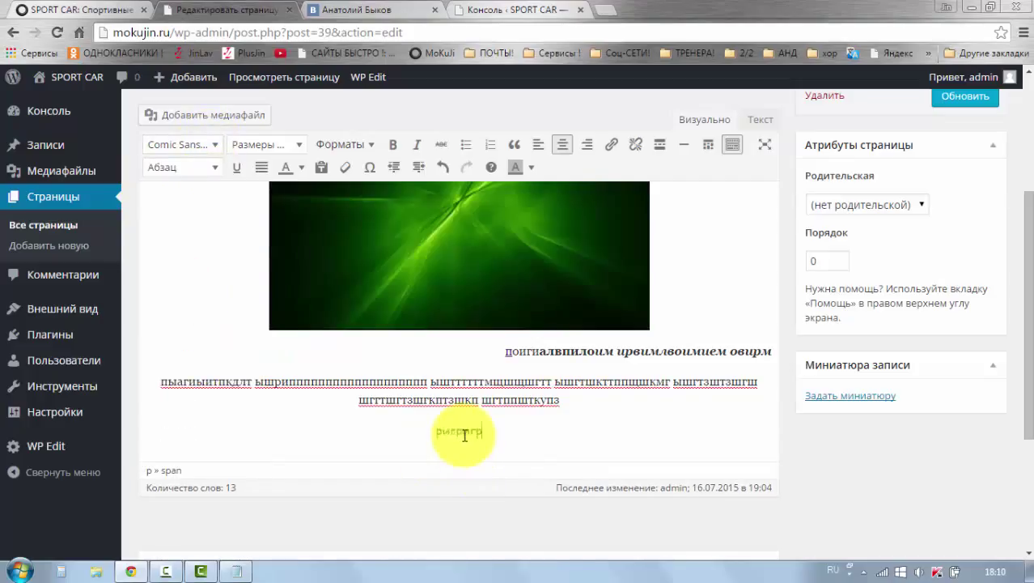
left_click_drag(511, 432, 428, 427)
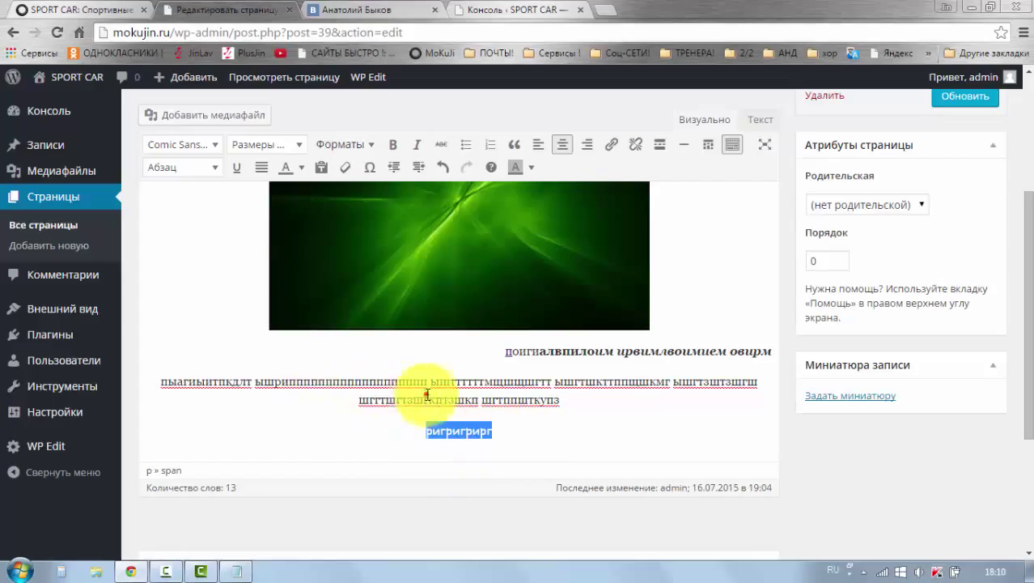
- Apply the Georgia font to most of the centred paragraph beneath the image, from within its second word into its second line
left_click_drag(427, 399, 327, 381)
scroll(120, 293, "up", 1)
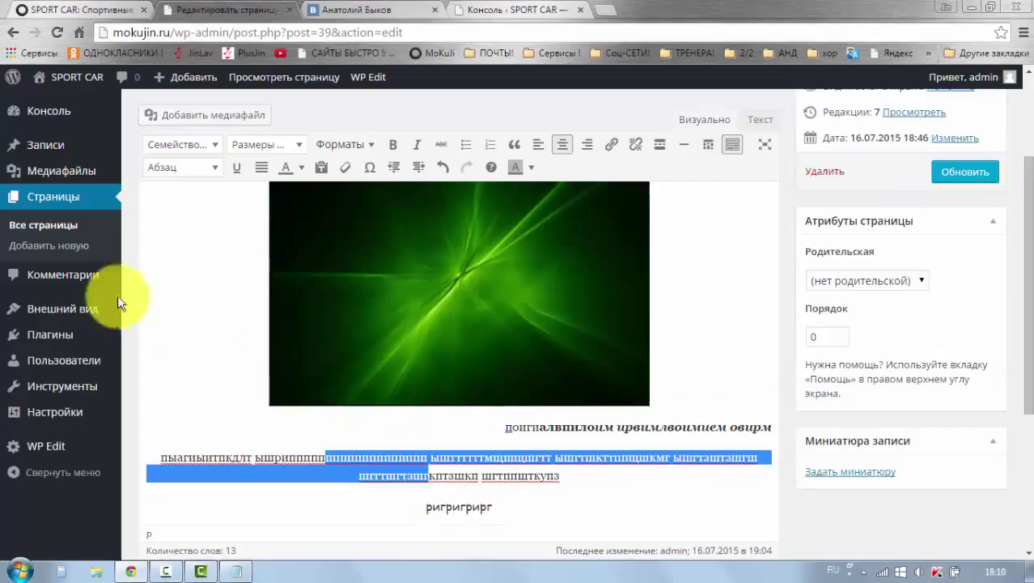
left_click(212, 146)
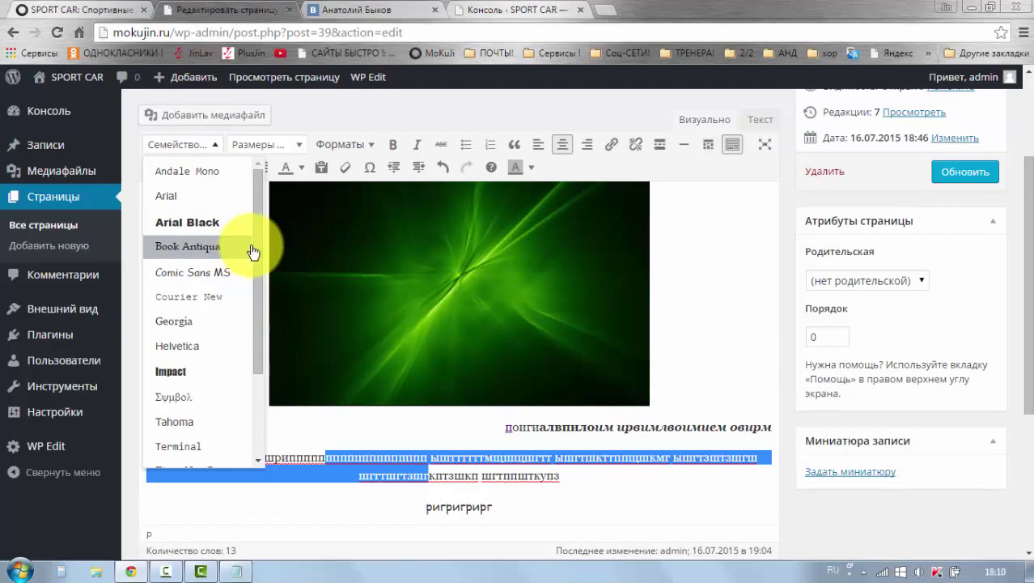
scroll(254, 259, "down", 1)
left_click(186, 288)
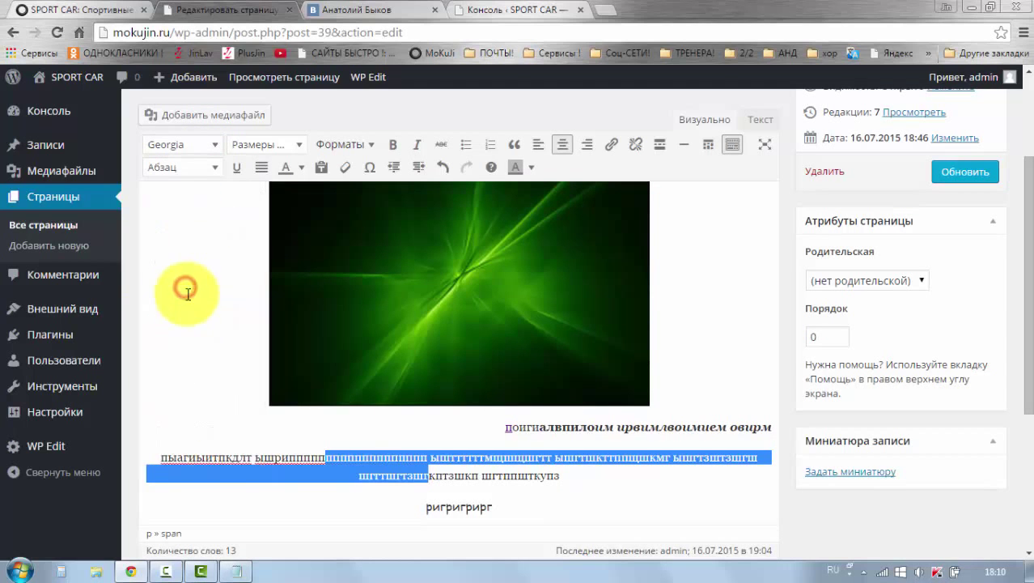
left_click(356, 469)
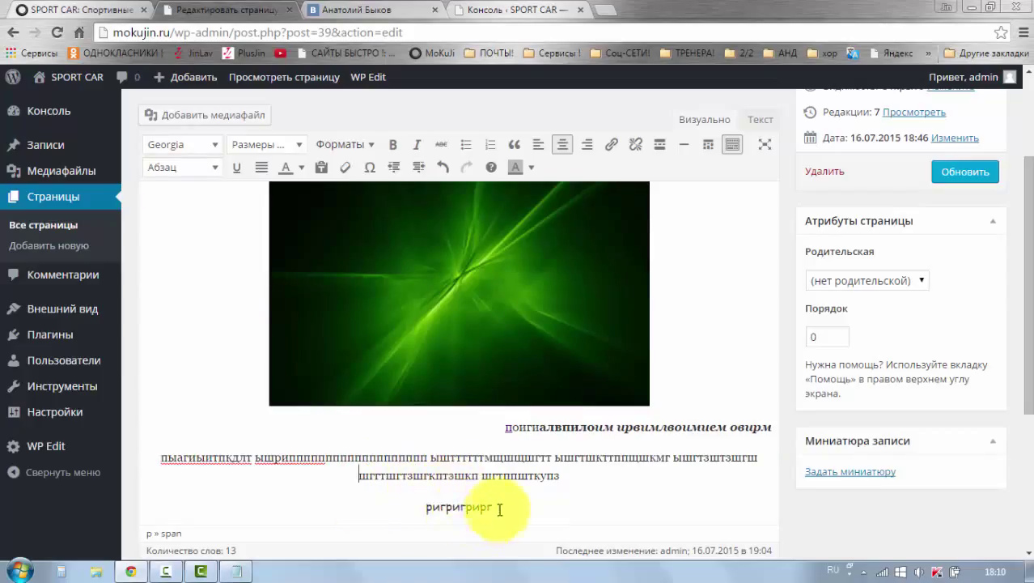
- Change the font of "игригрирг" in the last line to Georgia, leaving out its first letter
left_click_drag(493, 507, 442, 501)
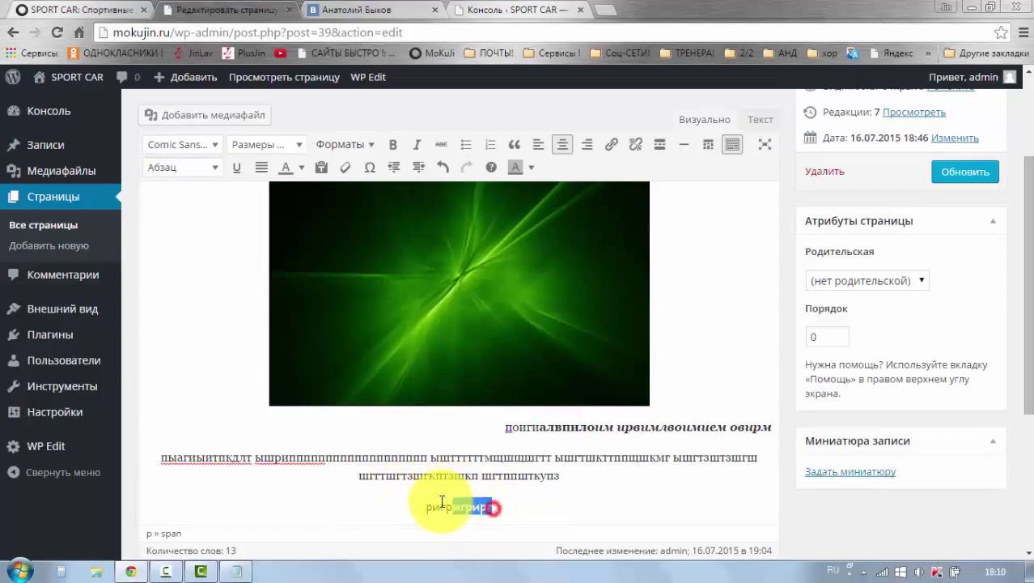
left_click(216, 146)
left_click(189, 288)
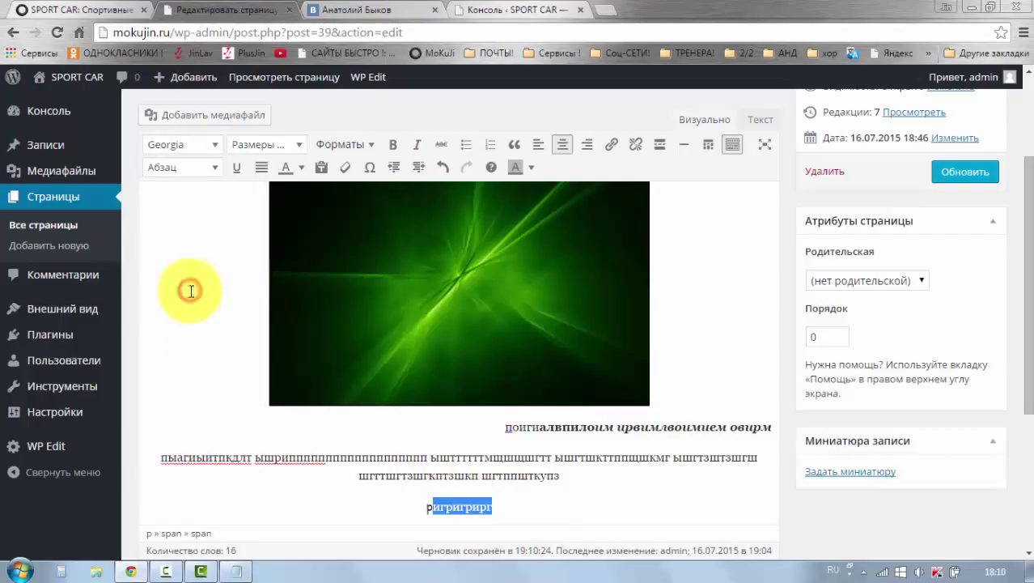
left_click(518, 480)
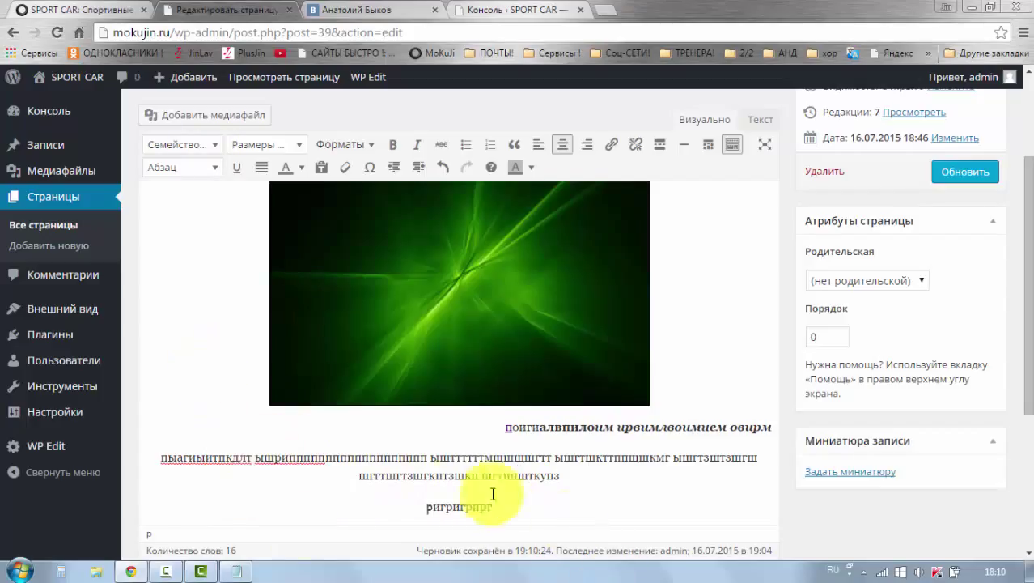
left_click(214, 144)
mouse_move(253, 219)
left_mouse_down()
mouse_move(248, 316)
mouse_move(250, 202)
left_mouse_up()
left_click(378, 476)
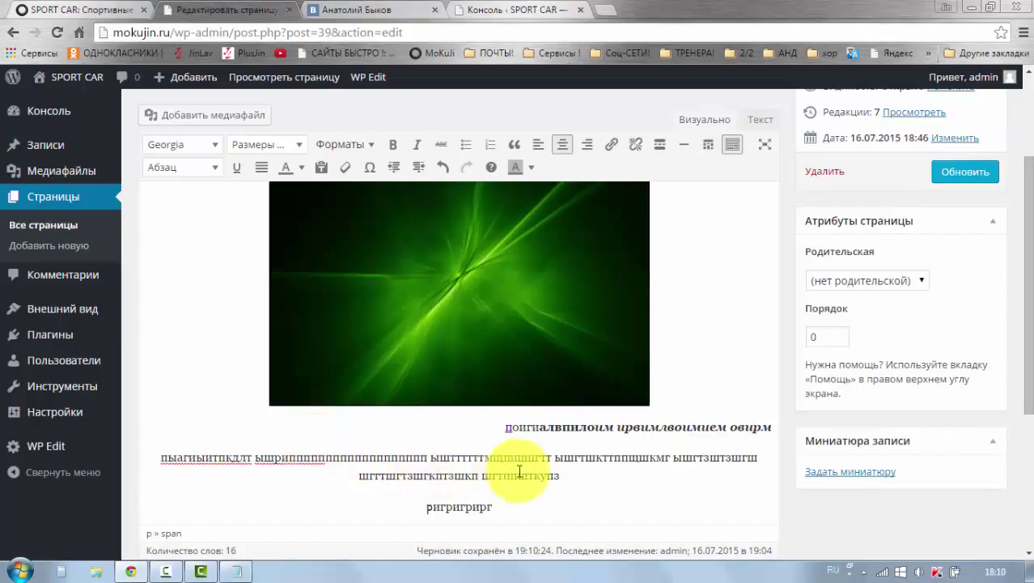
left_click_drag(518, 474, 366, 454)
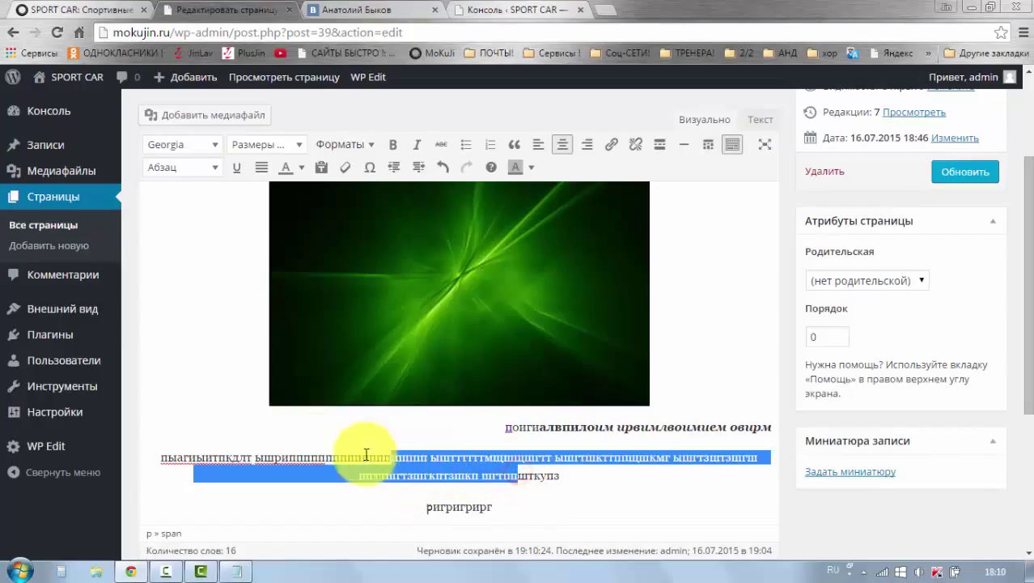
- Add another line below "ригригрирг" and write "амнпмгпигигрг" at a font size of 20pt
left_click(522, 508)
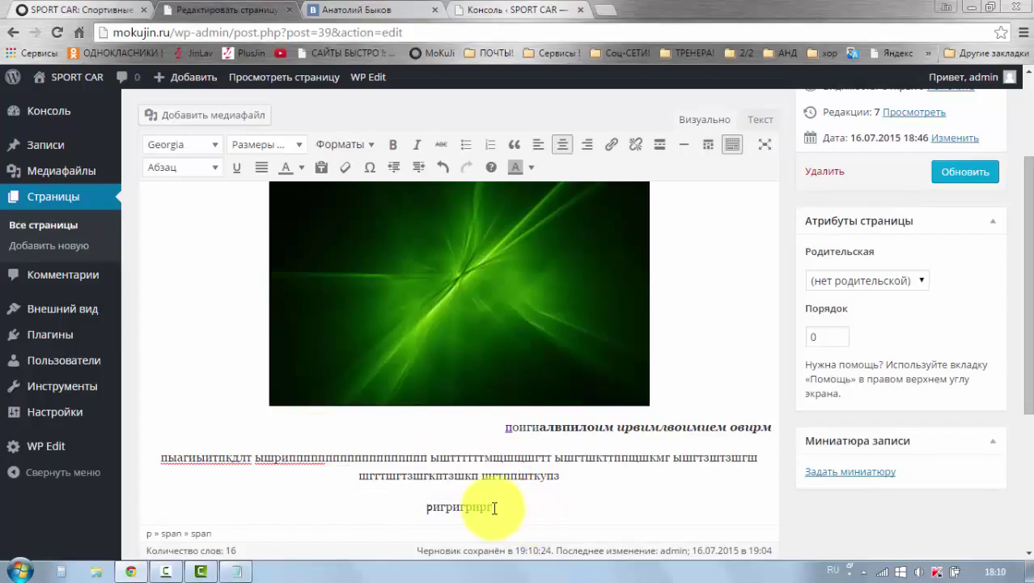
key("Return")
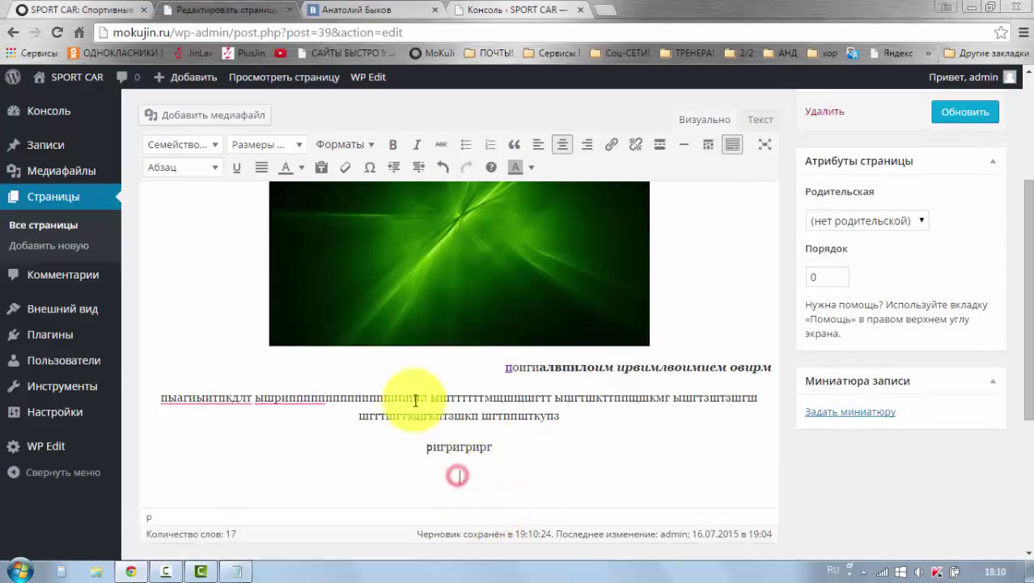
left_click(303, 152)
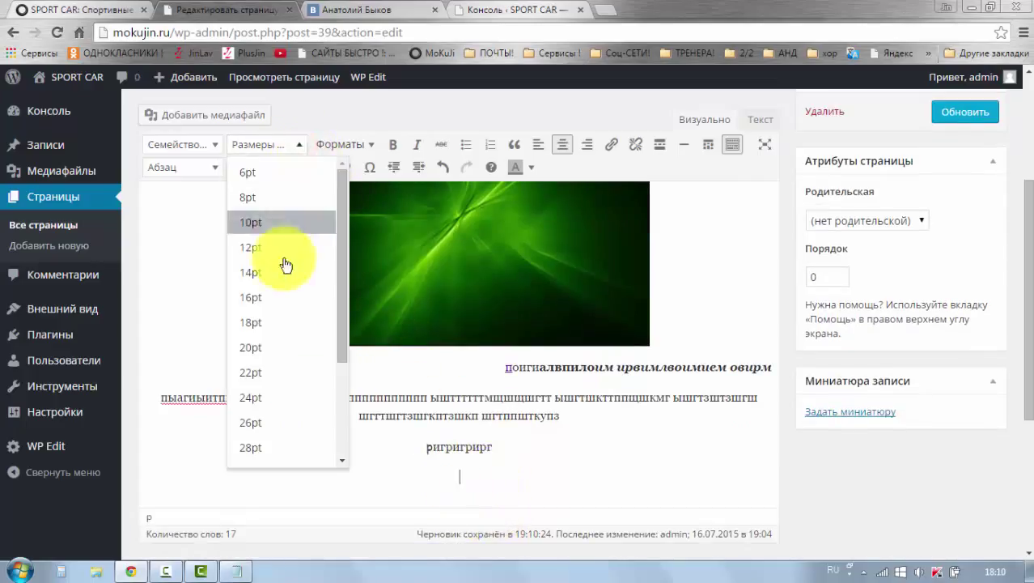
left_click(261, 346)
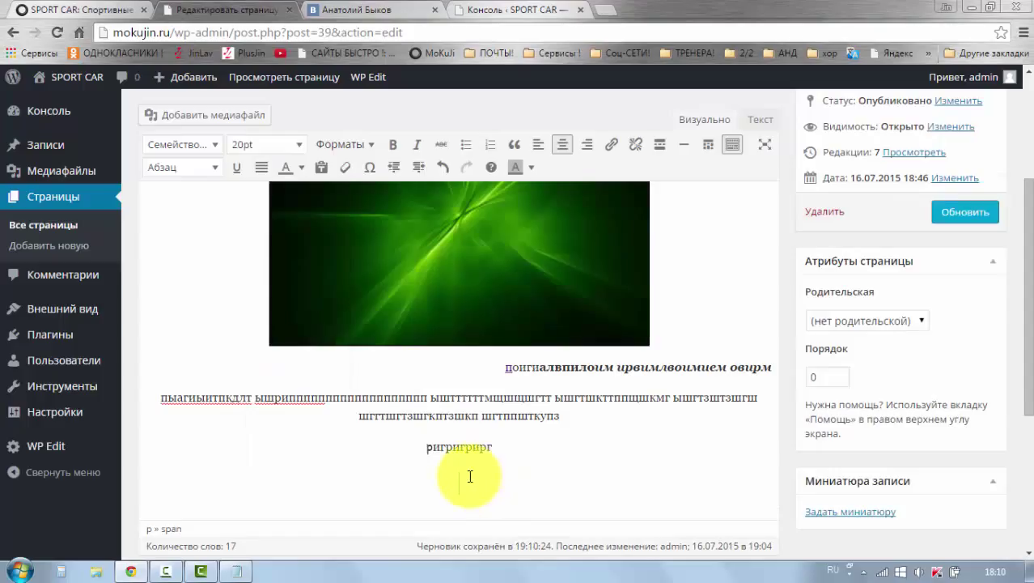
type("амнгм")
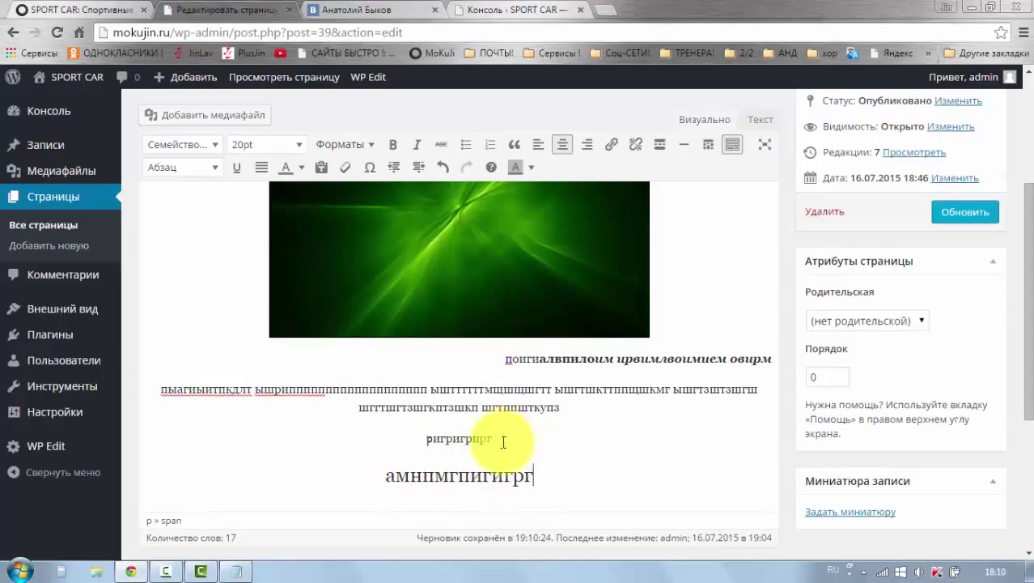
- Try 6pt on "гкптзшкп шгтппш" in the paragraph's second line and set its font size to 16pt
left_click_drag(527, 407, 423, 407)
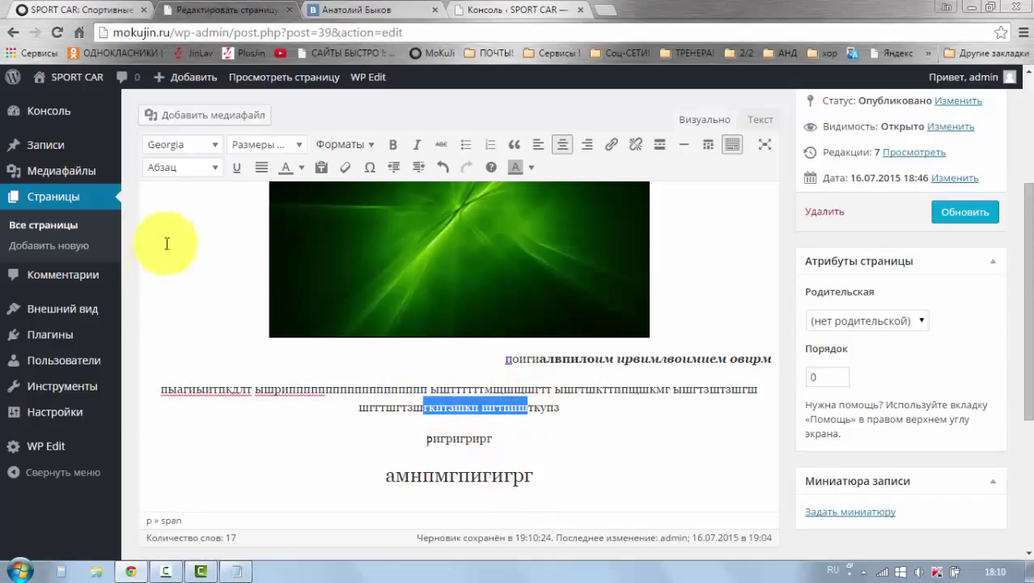
left_click(287, 145)
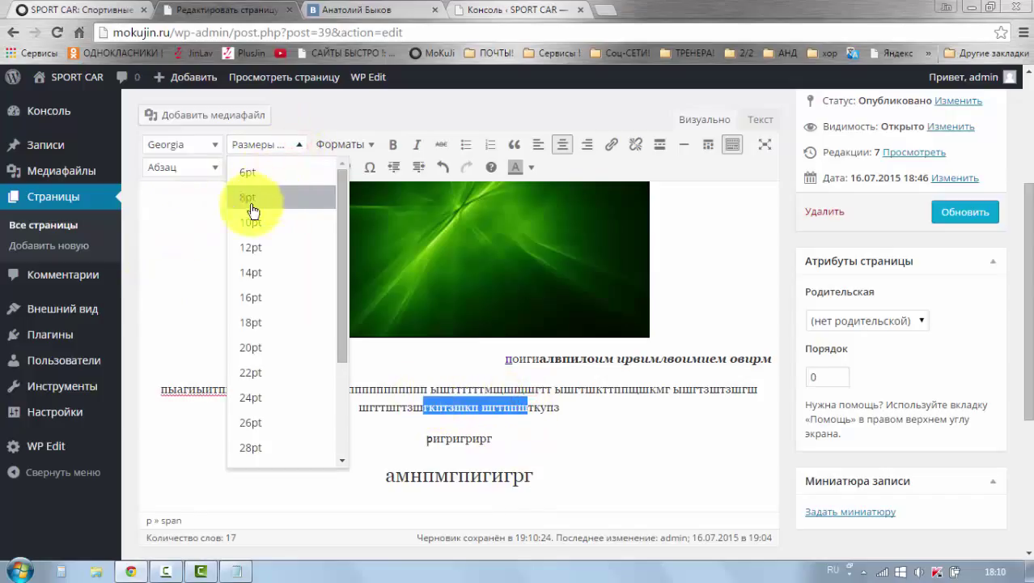
left_click(247, 173)
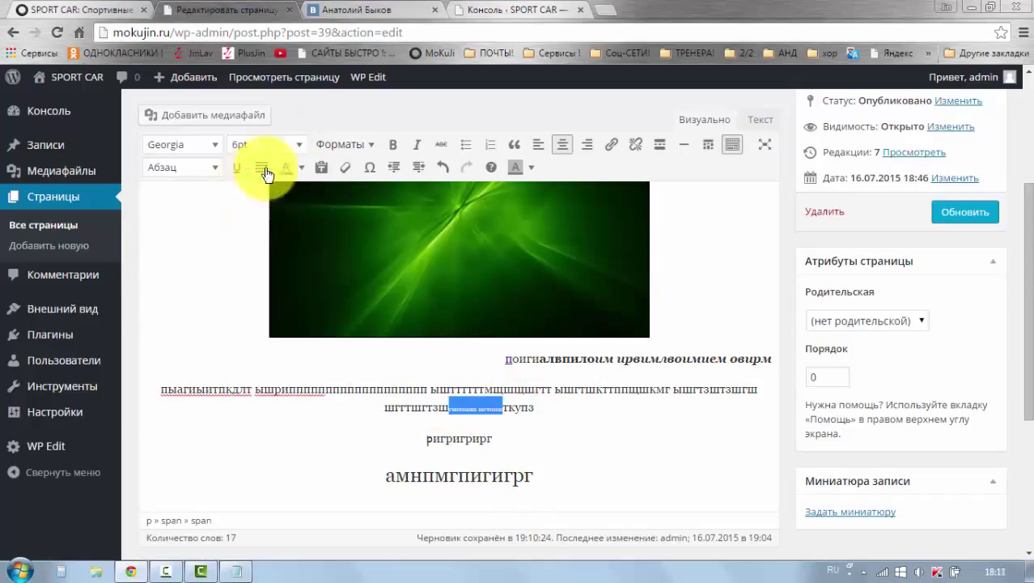
left_click(297, 146)
left_click(247, 312)
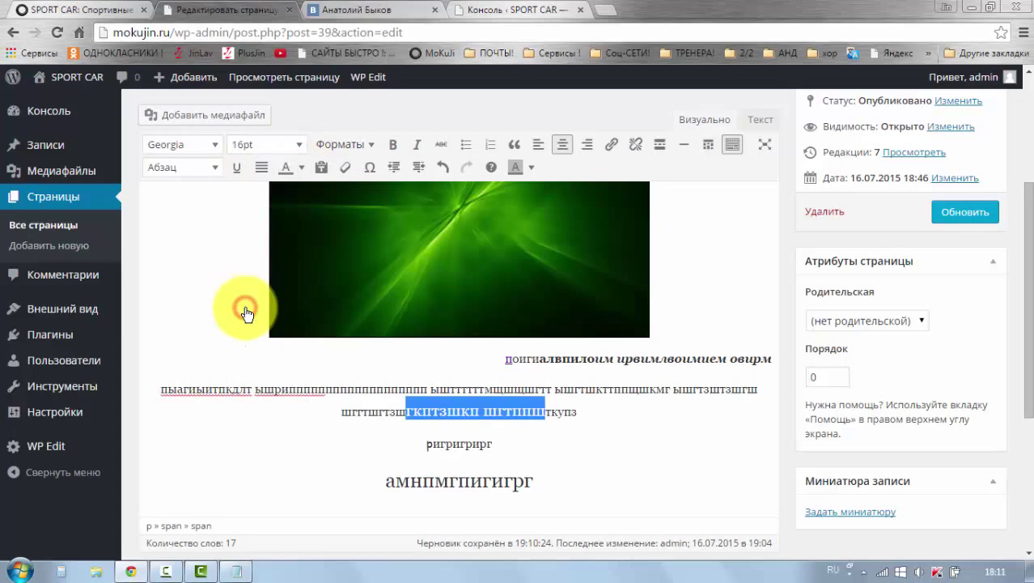
left_click(330, 418)
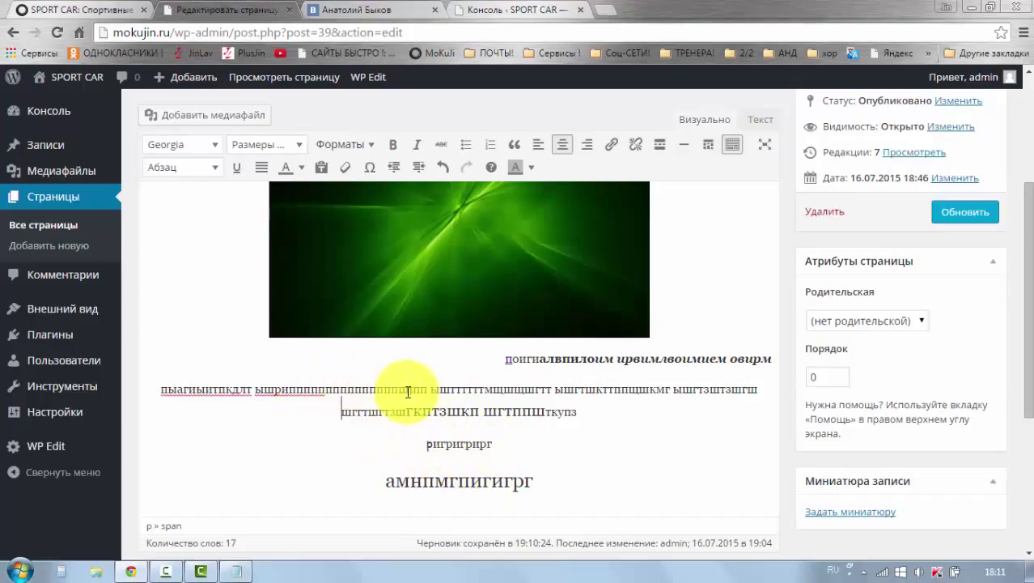
- Select part of the centred paragraph's first line, review the Formats options and apply the Заголовок 1 heading style
left_click_drag(586, 391, 283, 392)
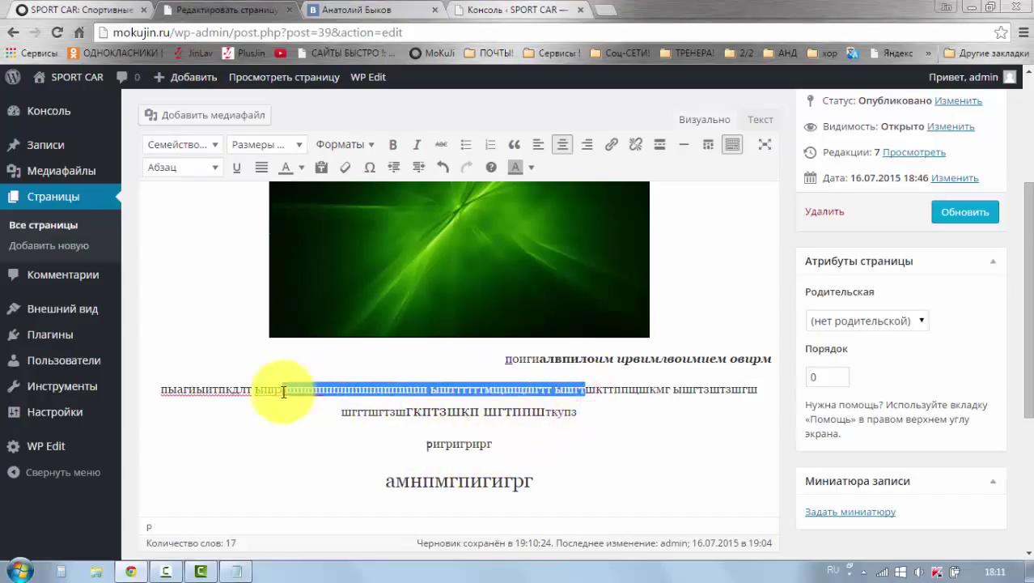
left_click(372, 149)
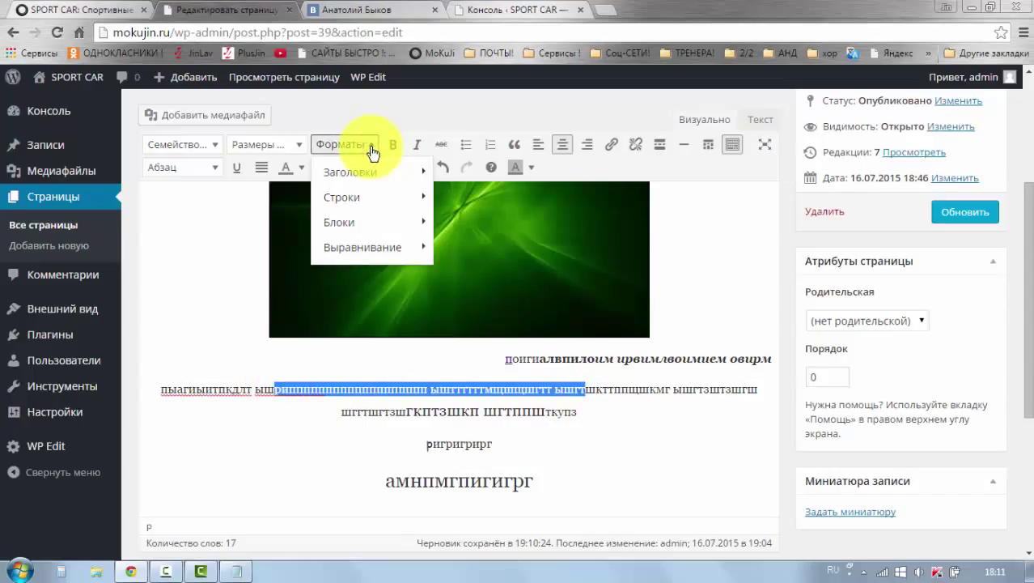
mouse_move(366, 177)
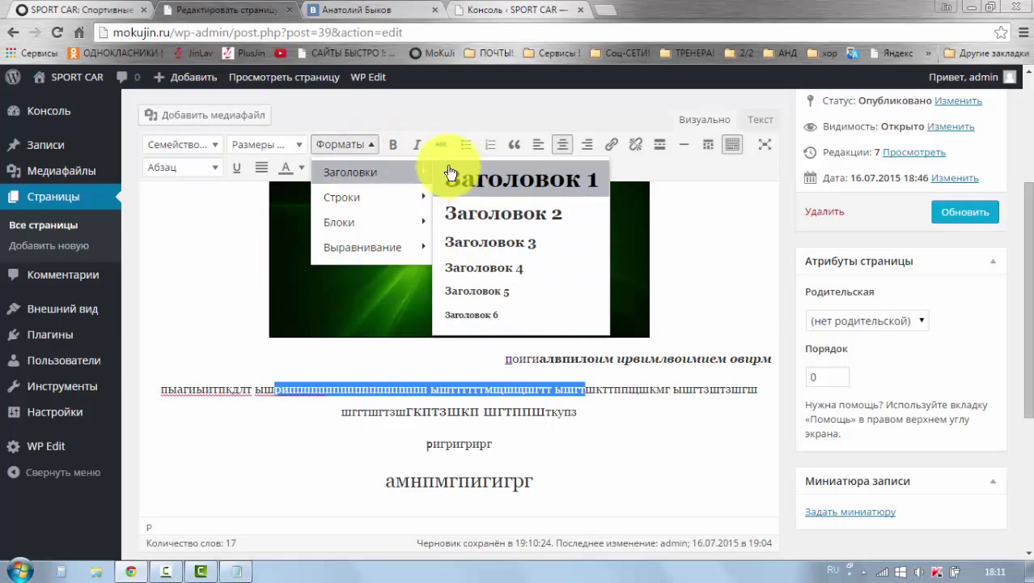
mouse_move(365, 200)
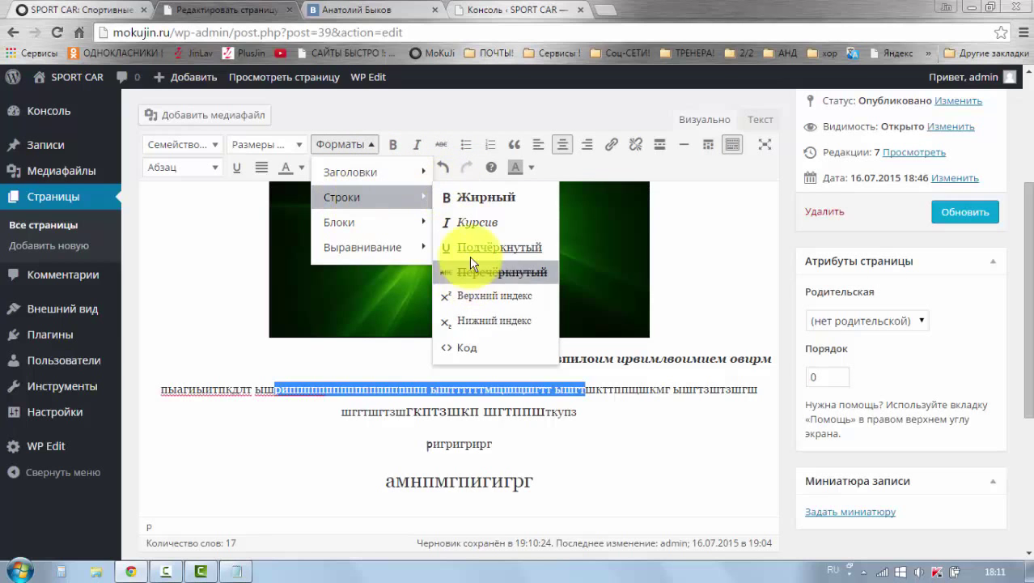
mouse_move(364, 225)
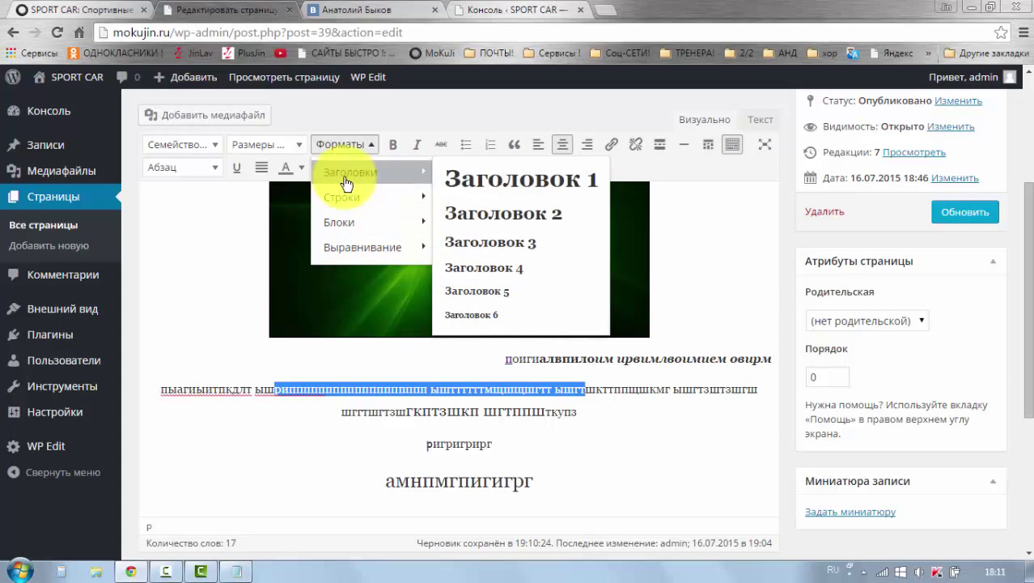
left_click(459, 178)
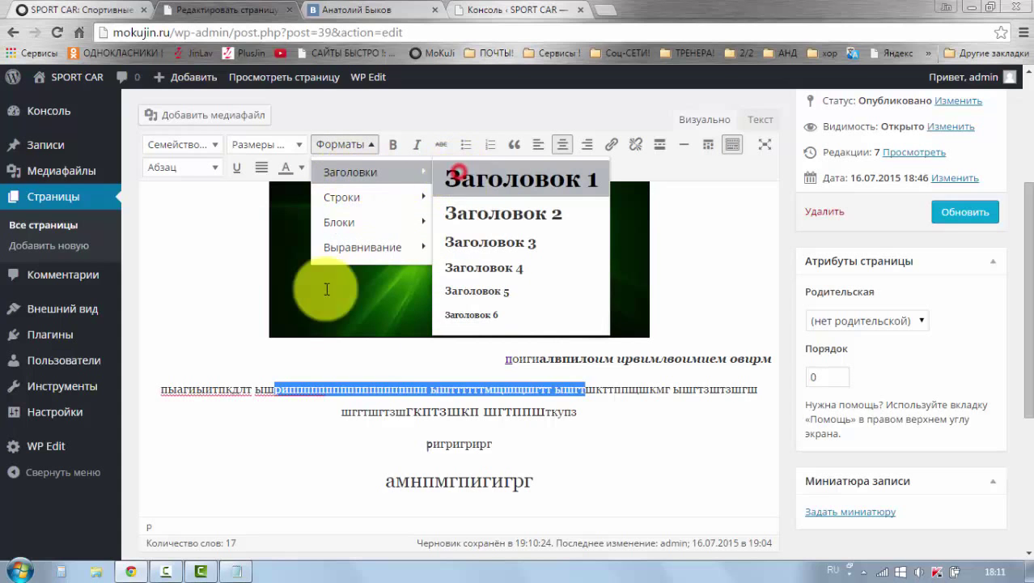
- Review the options offered by the Formats, font size, font family and paragraph style controls, including the heading levels
left_click(458, 455)
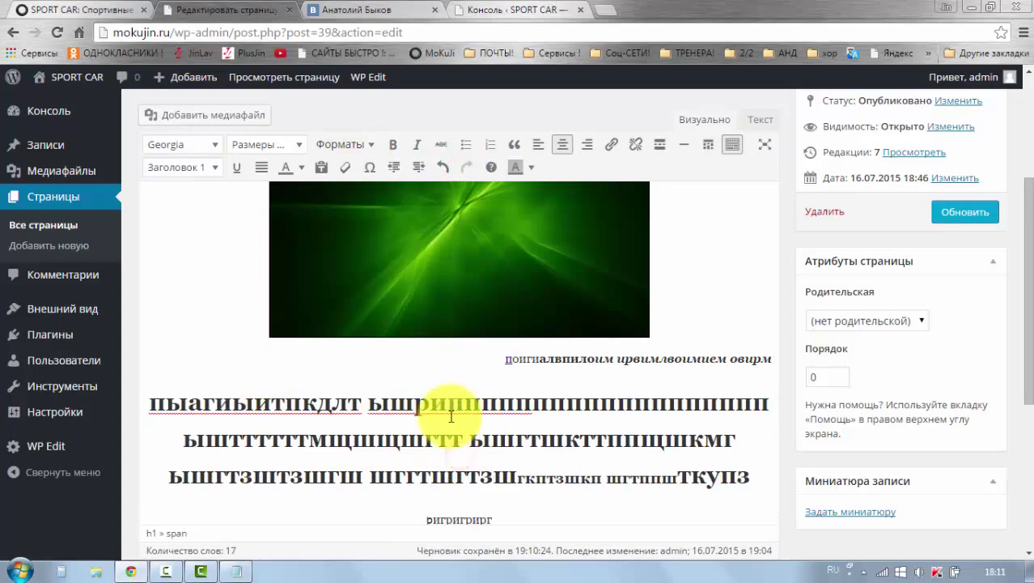
left_click(369, 147)
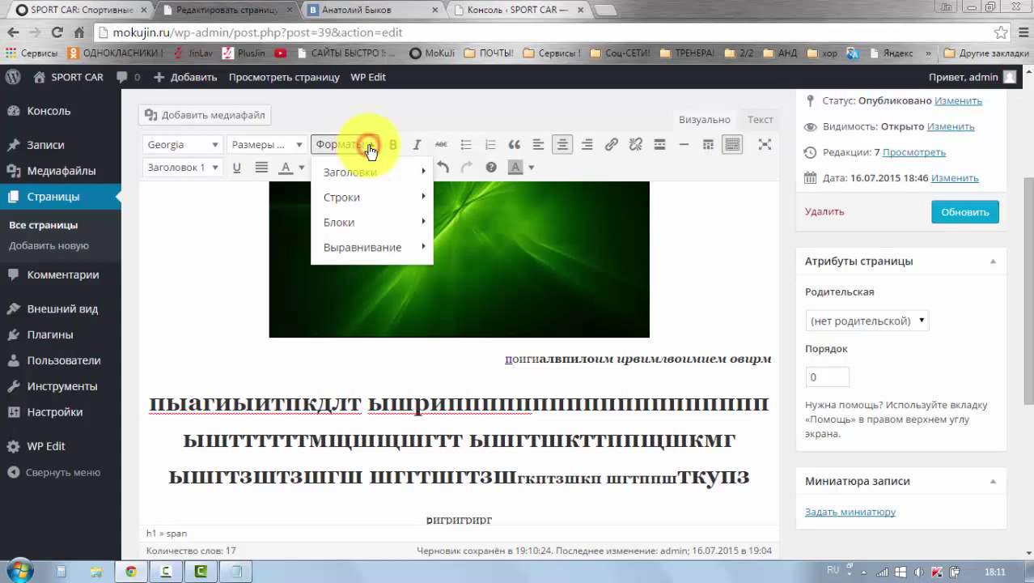
scroll(392, 386, "down", 2)
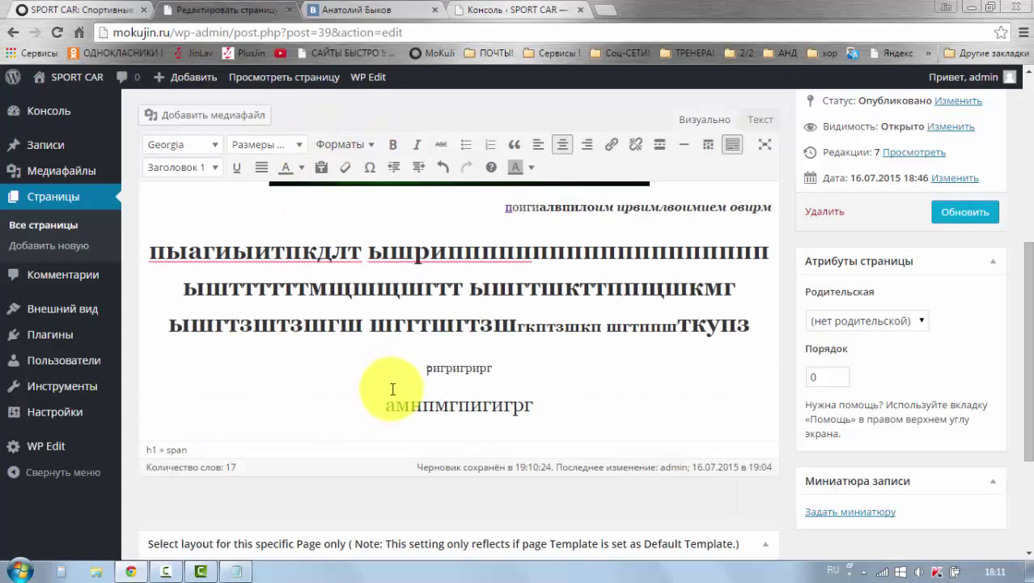
scroll(396, 349, "up", 3)
left_click(370, 147)
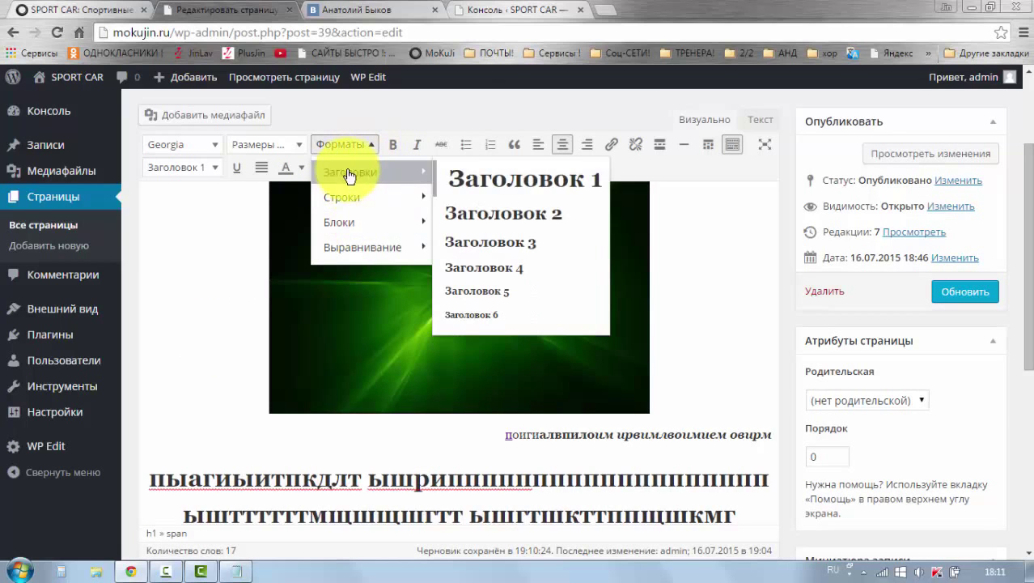
mouse_move(338, 192)
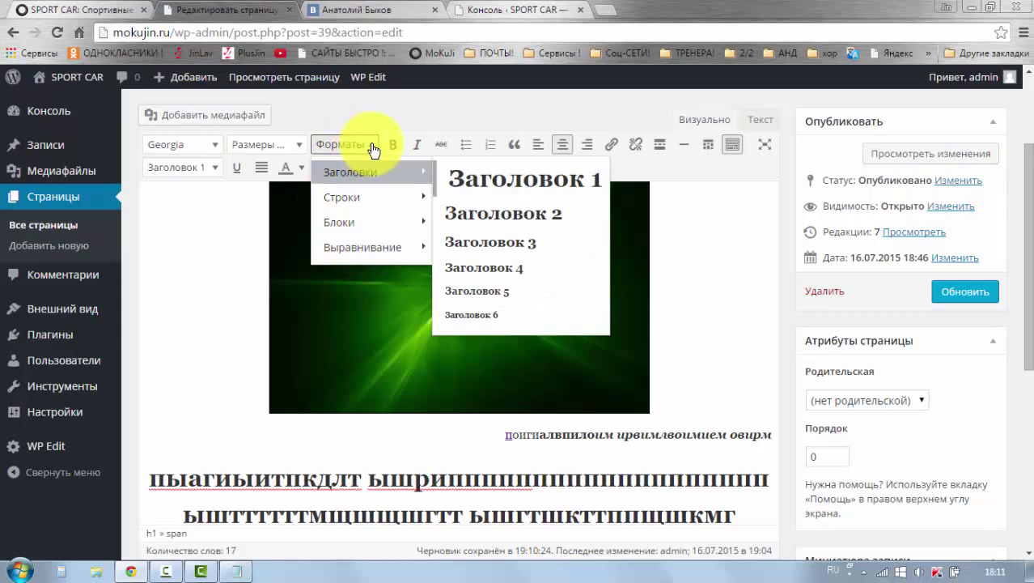
left_click(293, 146)
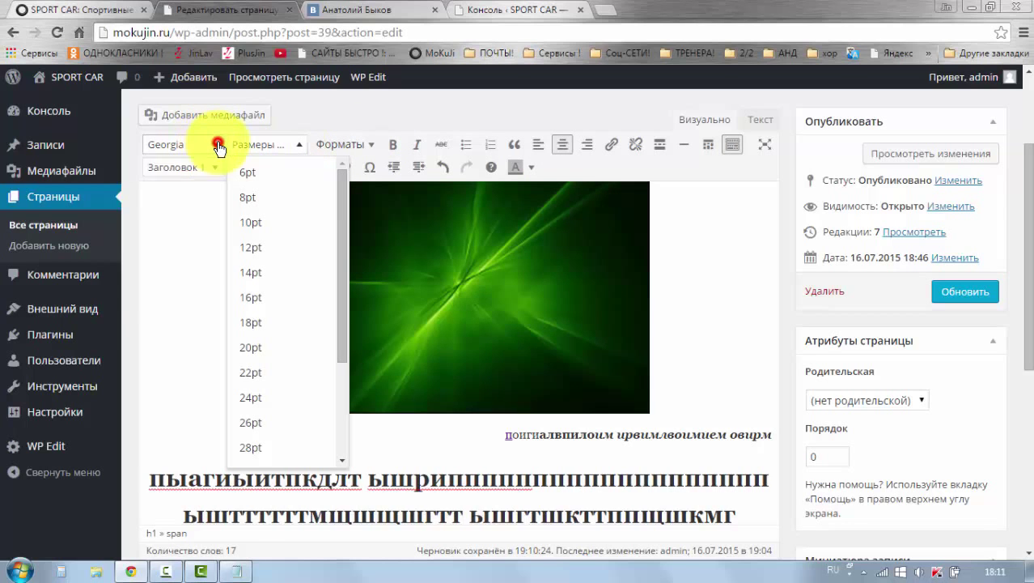
left_click(219, 148)
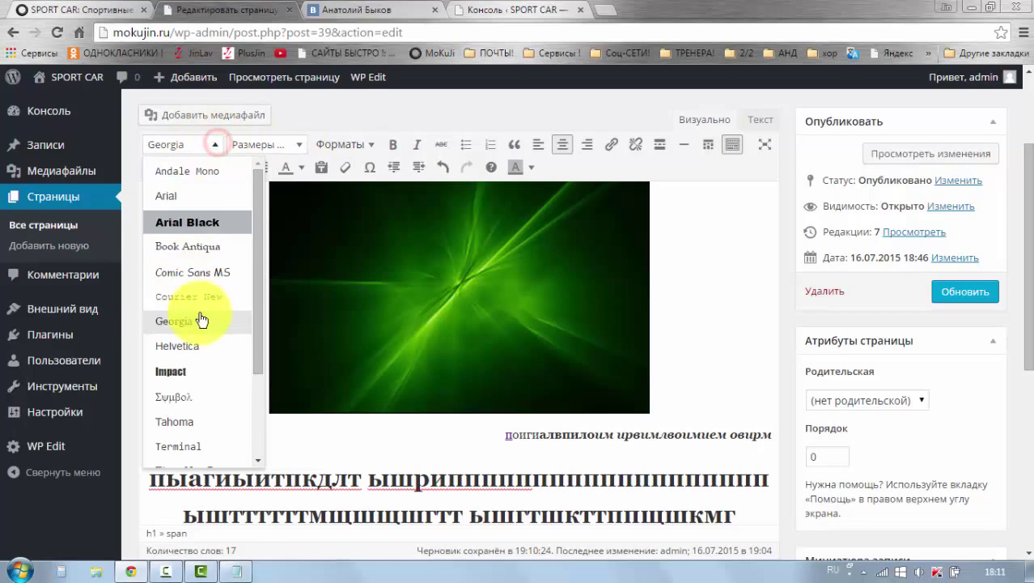
left_click(300, 150)
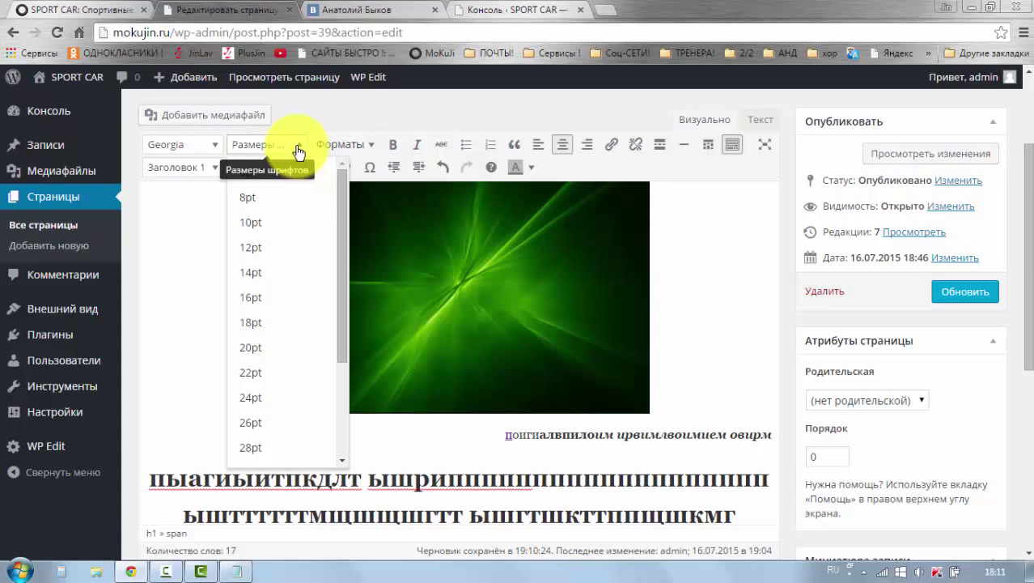
left_click(191, 242)
left_click(212, 172)
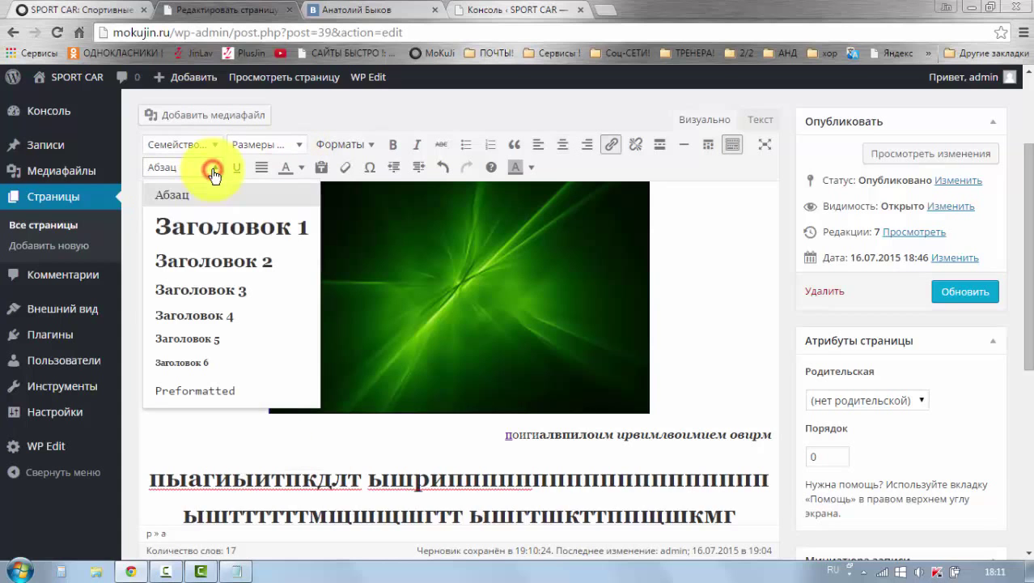
left_click(196, 427)
- Set the font size of the large Заголовок 1 paragraph to 14pt
scroll(195, 363, "down", 3)
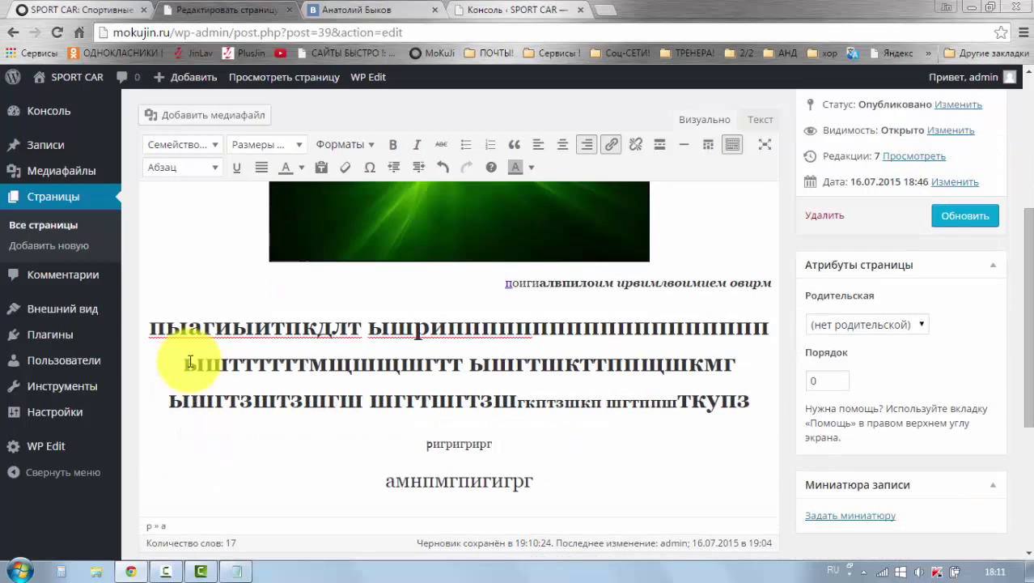
left_click(395, 375)
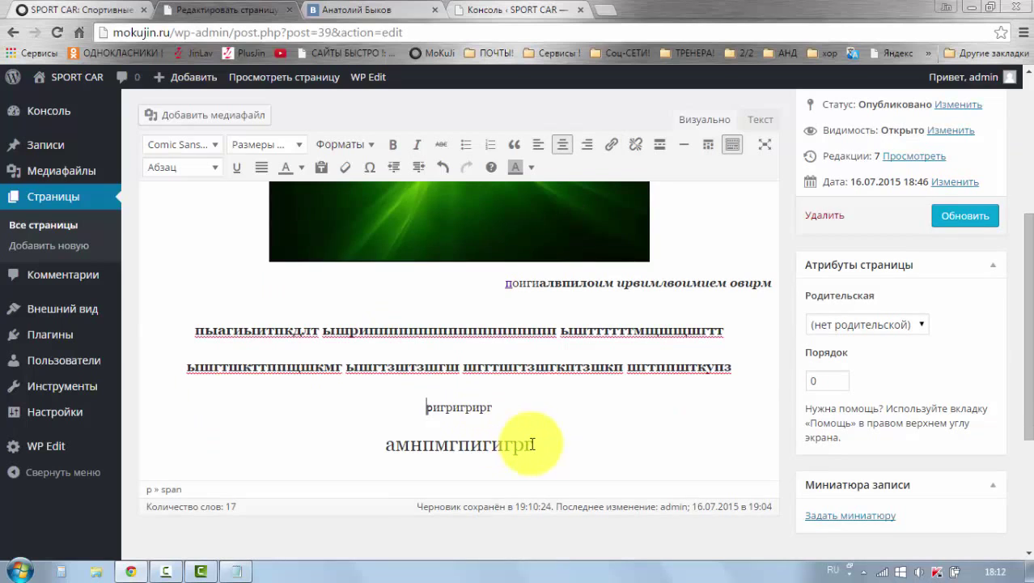
- Colour the "нпмгпигигрг" part of the last line red, leaving its first two letters unchanged
left_click_drag(533, 443, 410, 444)
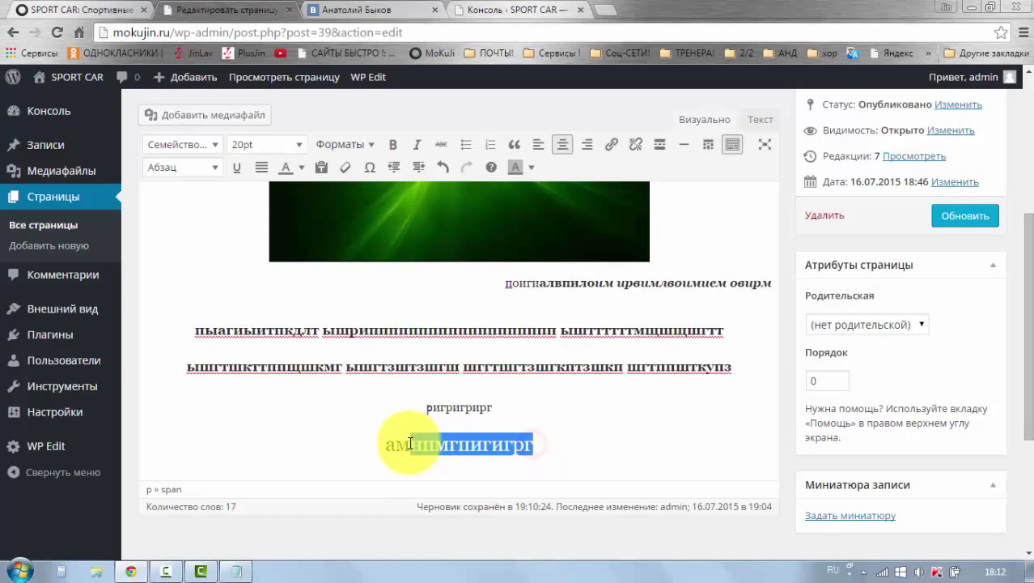
left_click(301, 170)
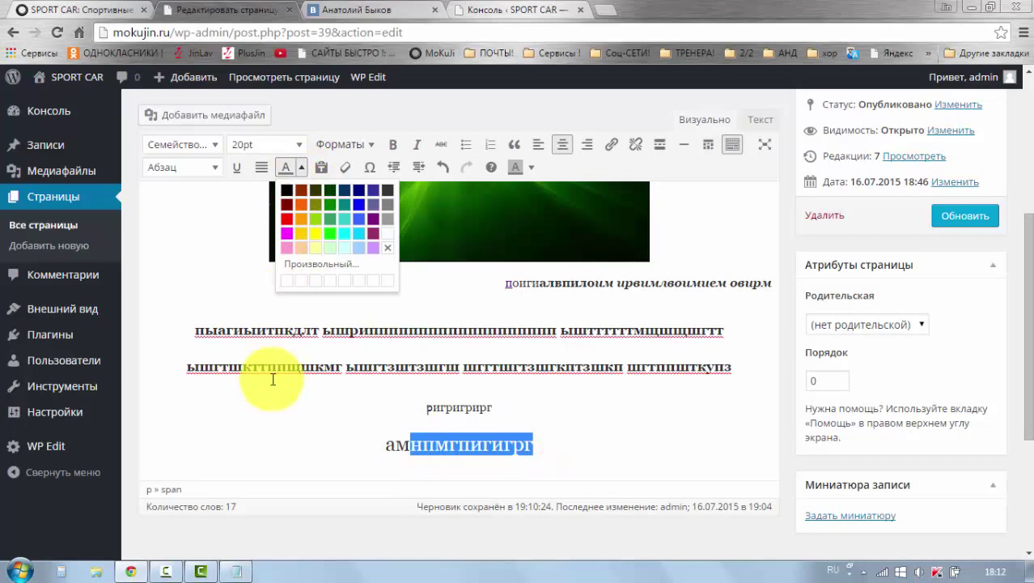
left_click_drag(538, 441, 410, 444)
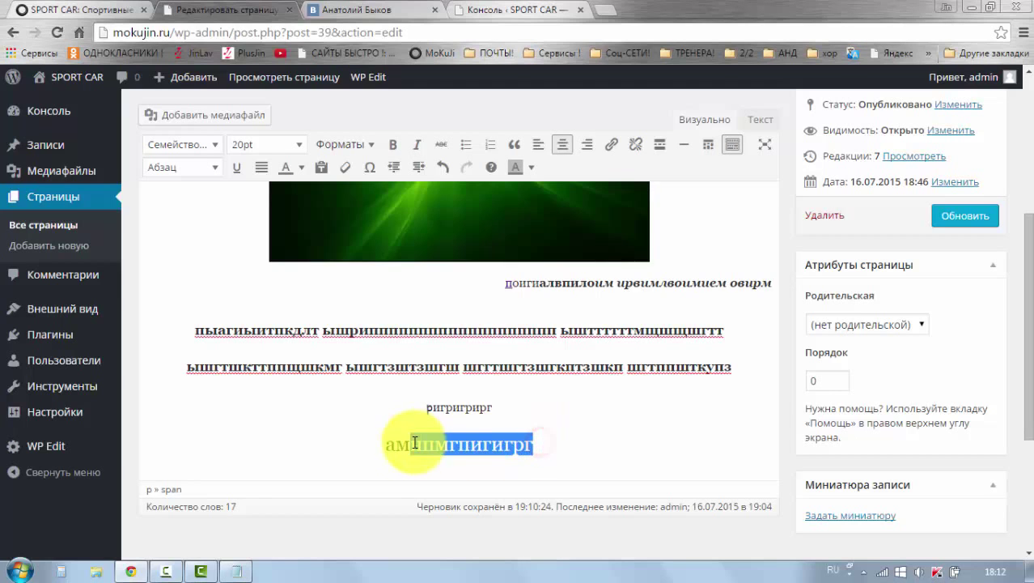
left_click(302, 169)
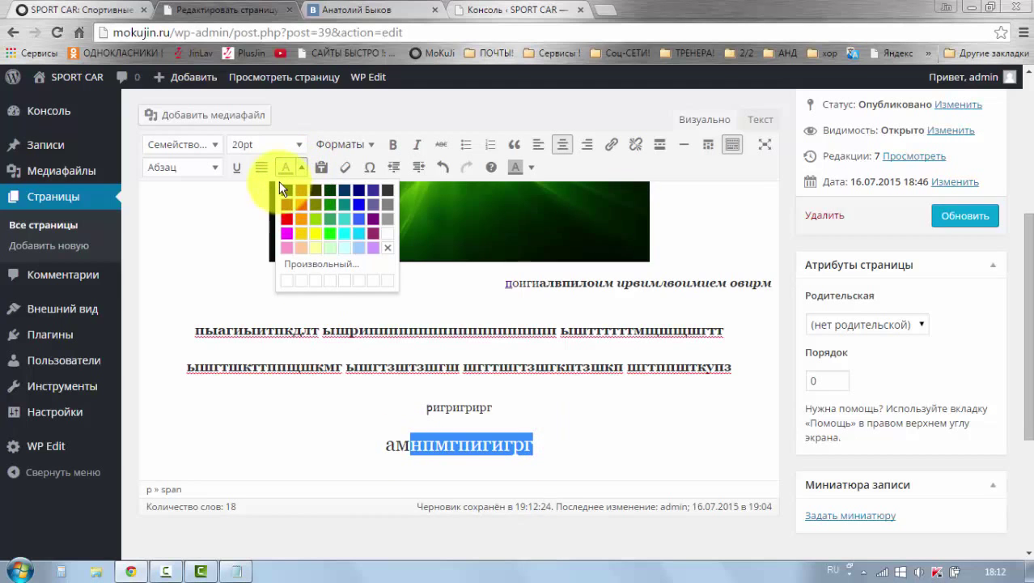
left_click(286, 221)
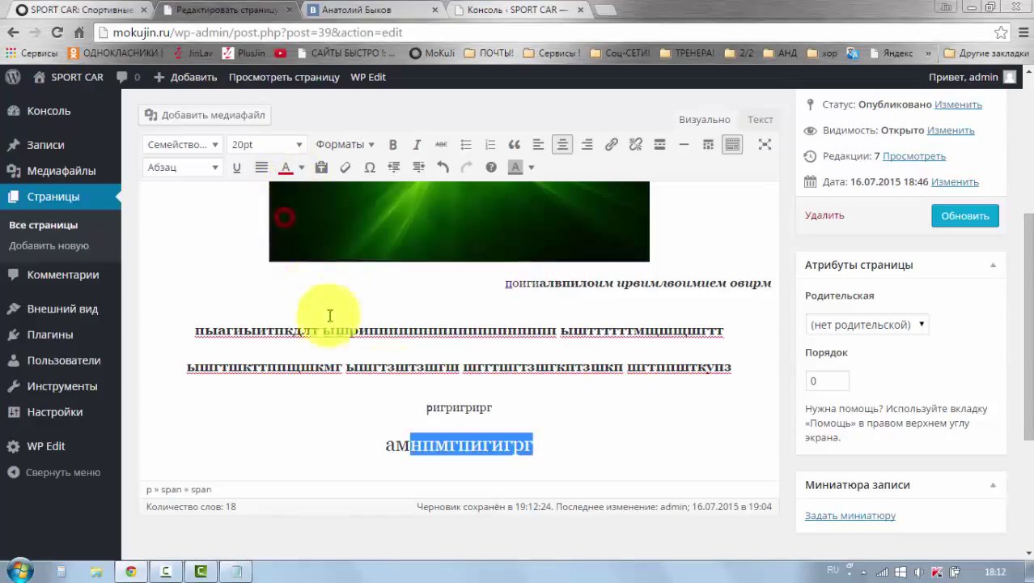
left_click(550, 394)
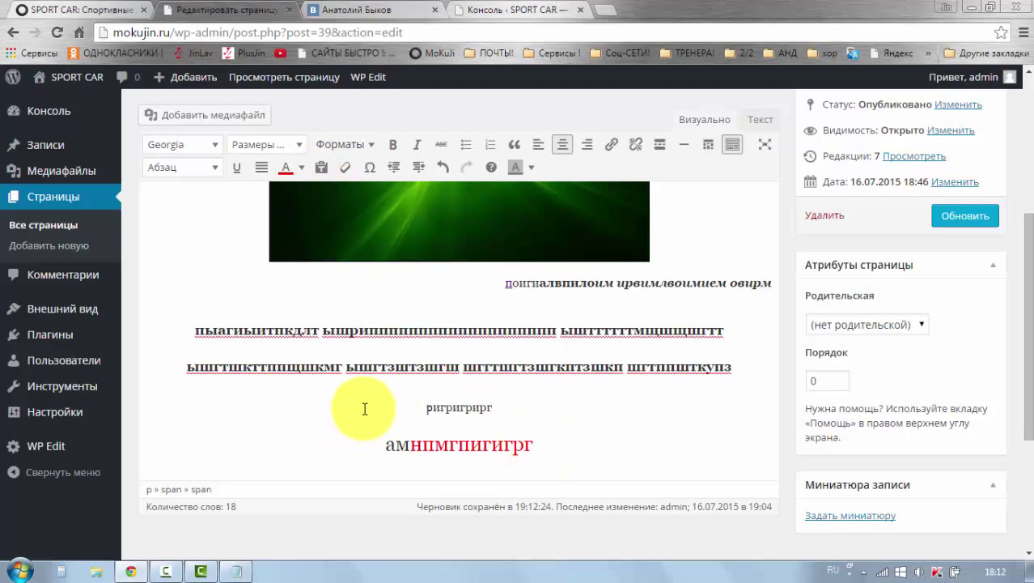
- Add a line below "амнпмгпигигрг" and write "гпгигиги" in blue text
left_click(559, 445)
key("Return")
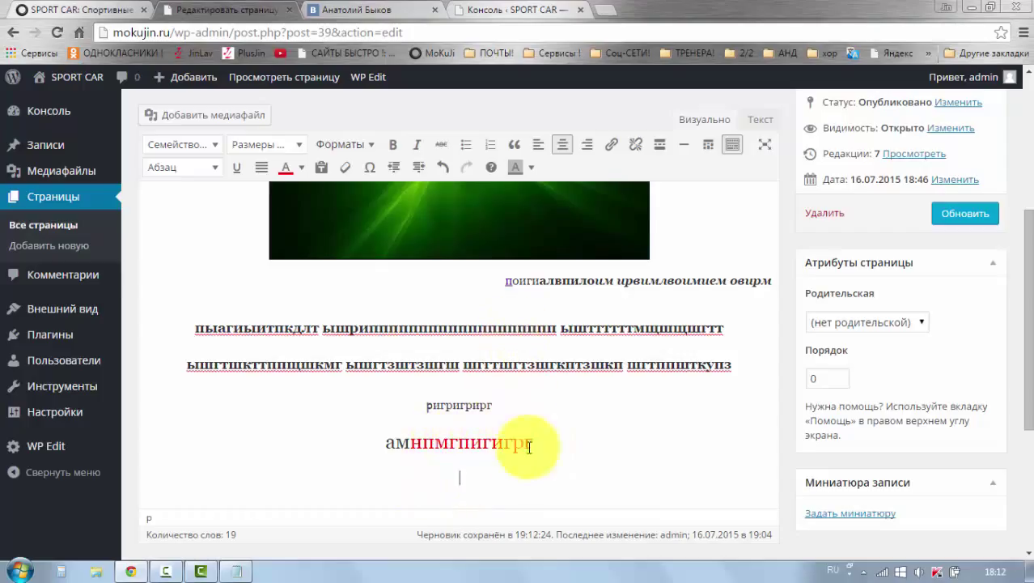
left_click(304, 172)
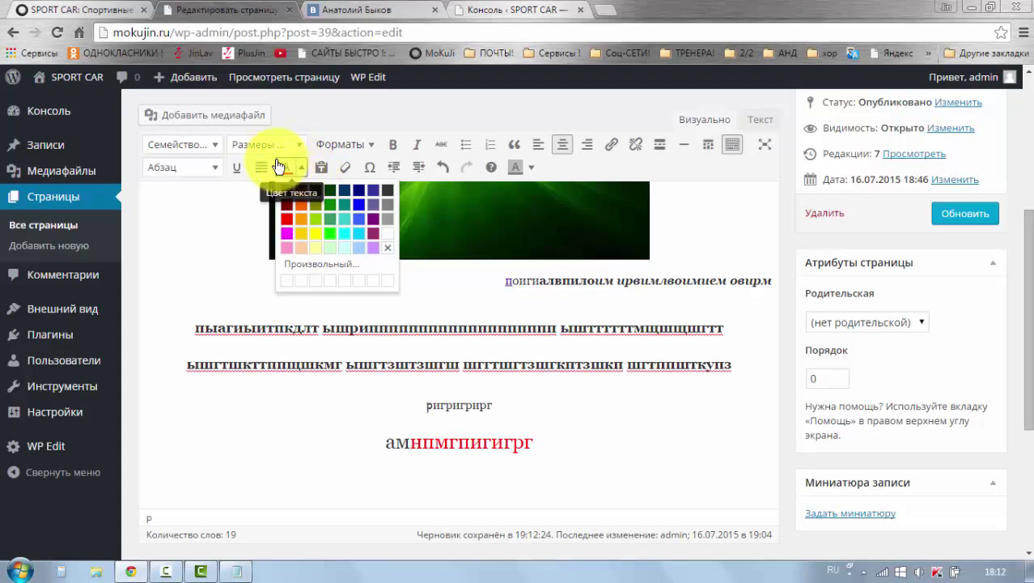
left_click(520, 504)
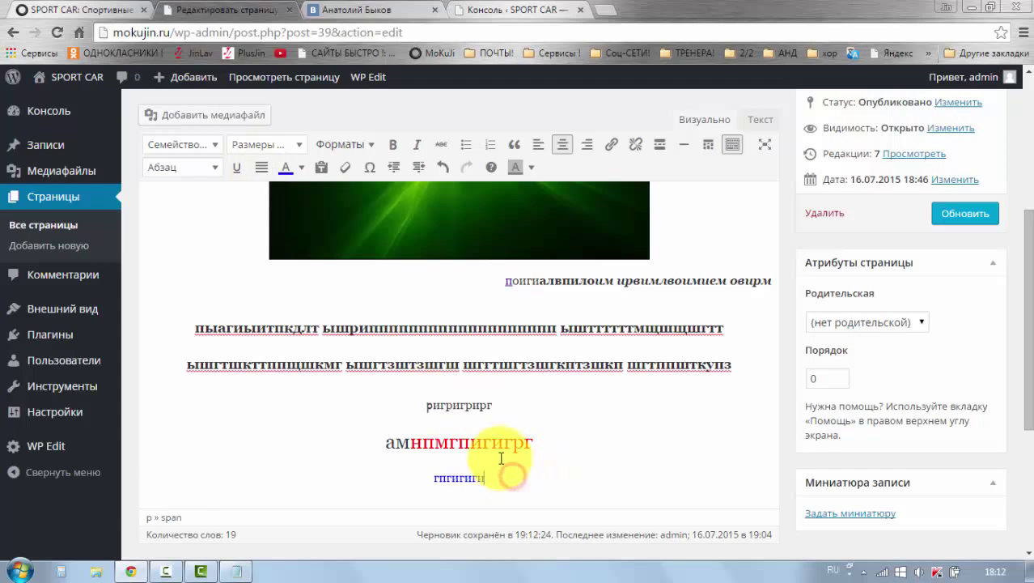
- Justify all the text from the heading paragraph down to the blue "гпгигиги" line
left_click_drag(501, 458, 393, 324)
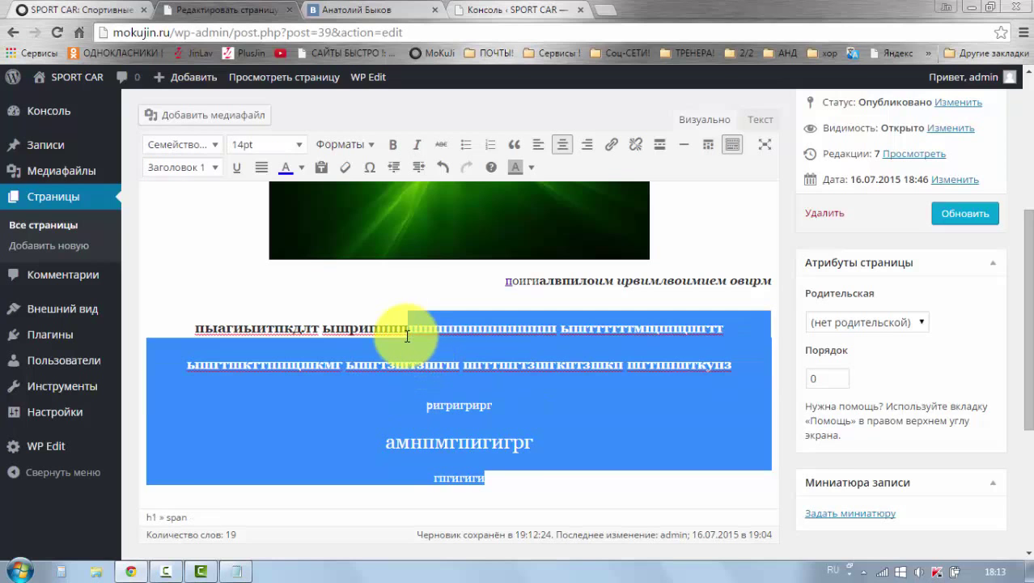
left_click(261, 170)
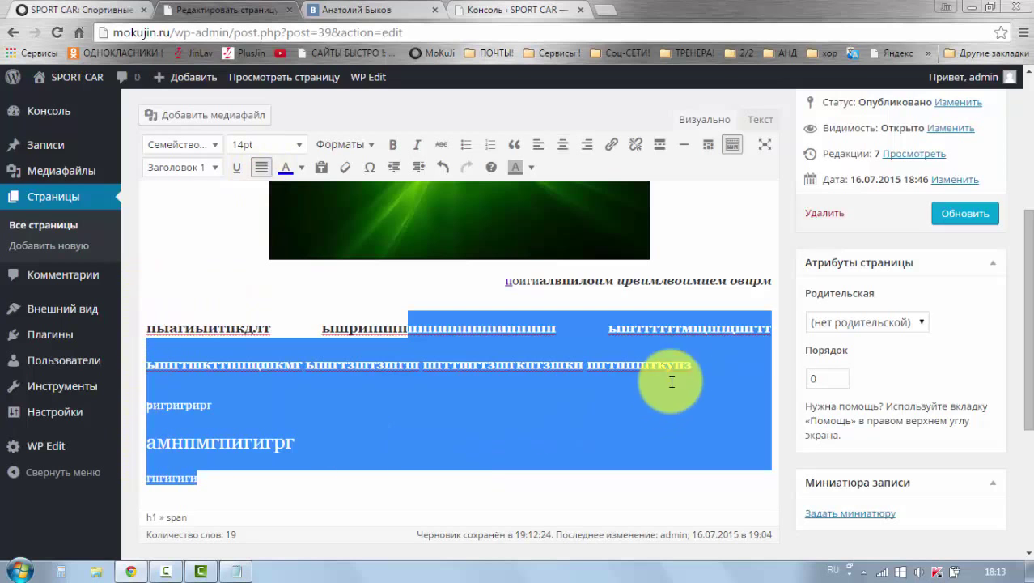
left_click(417, 486)
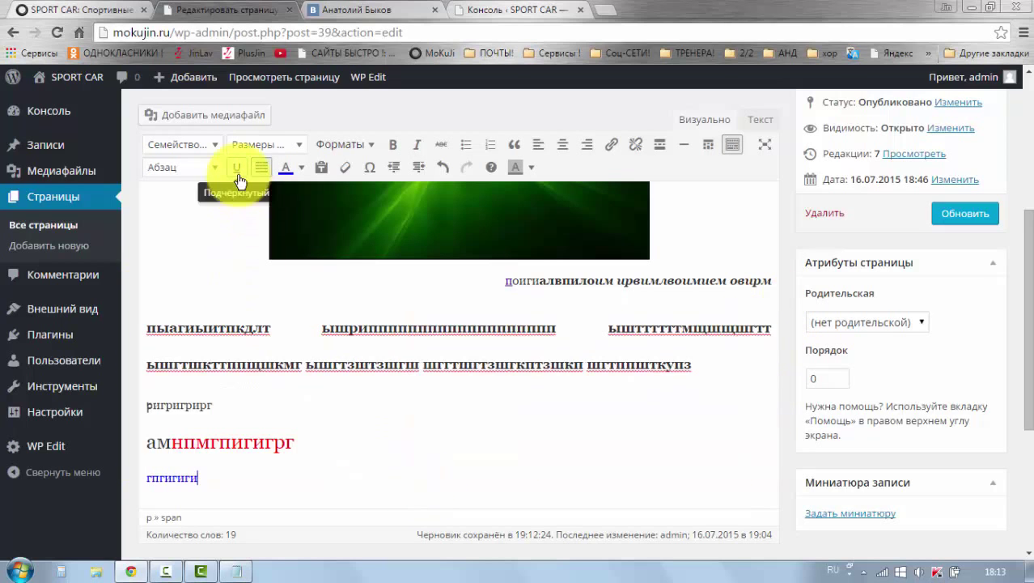
- Underline the text from the heading paragraph's second line through "амнпмгпигигрг"
left_click_drag(296, 445, 150, 345)
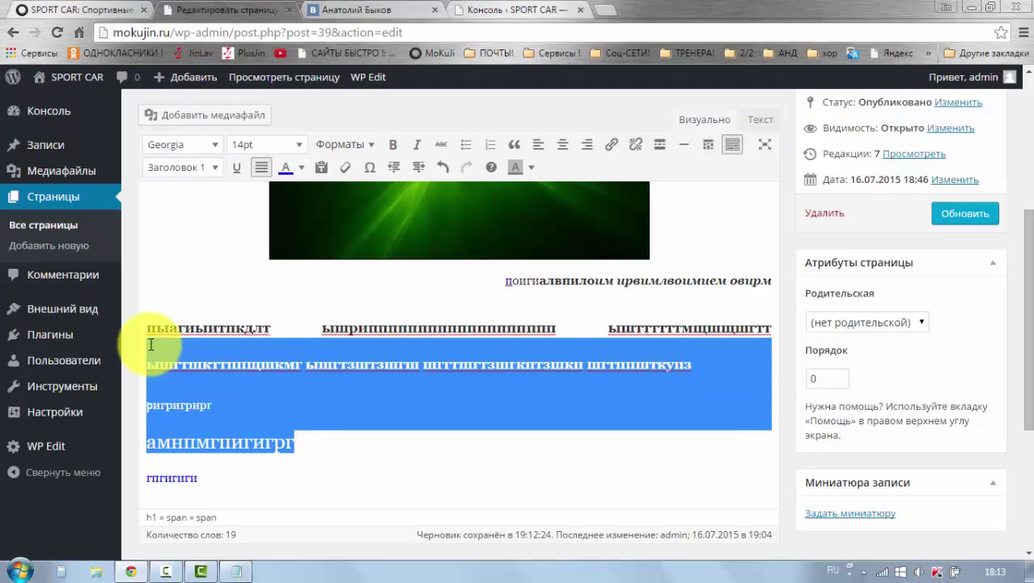
left_click(237, 168)
left_click(465, 471)
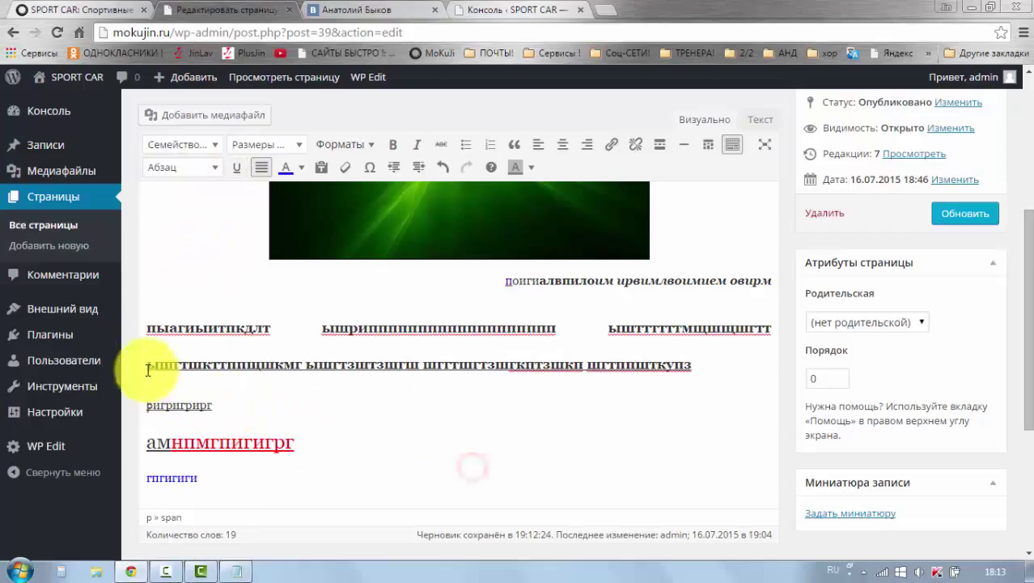
- Undo the underlining and deselect the text
left_click(379, 432)
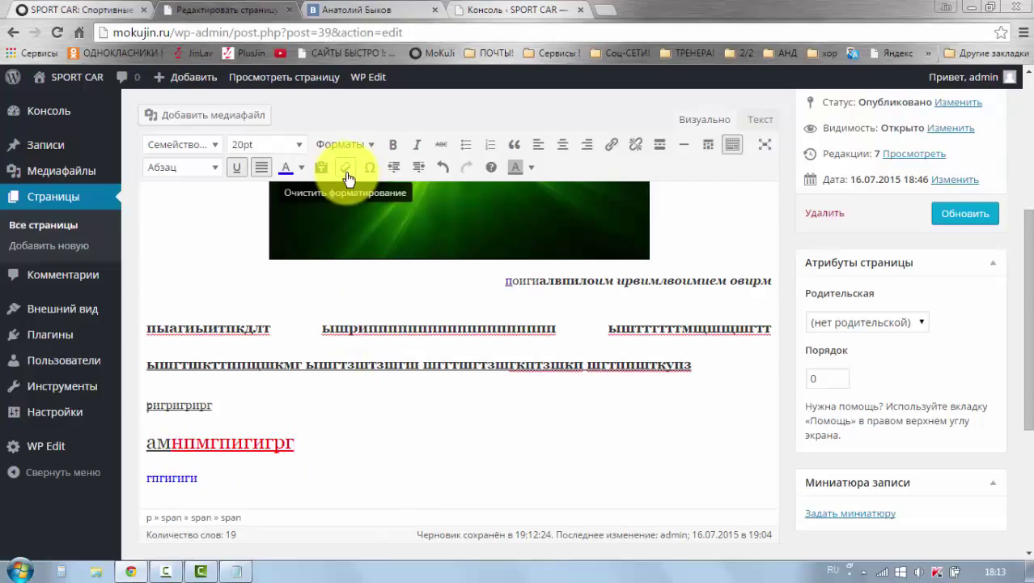
left_click(399, 380)
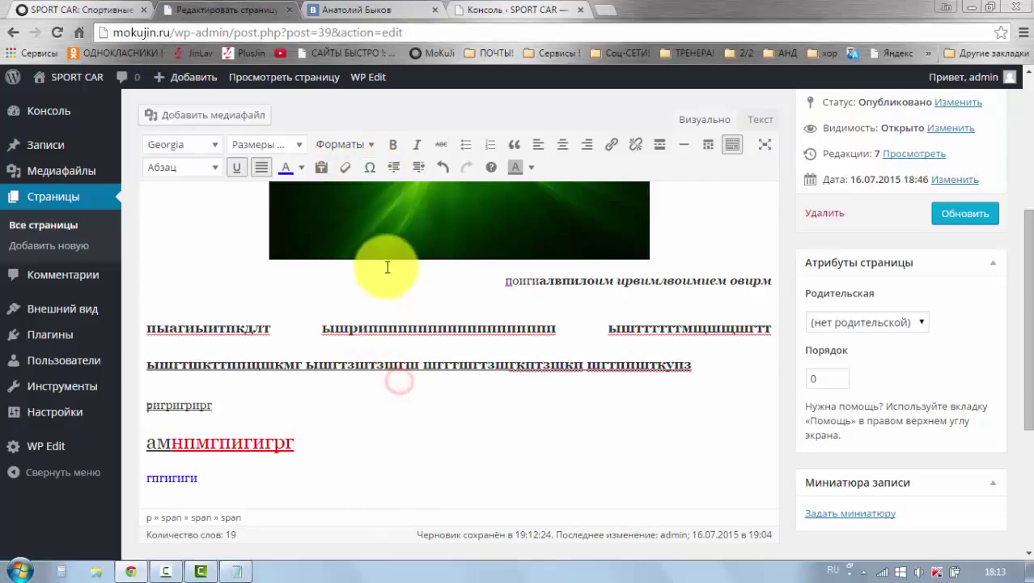
left_click(444, 168)
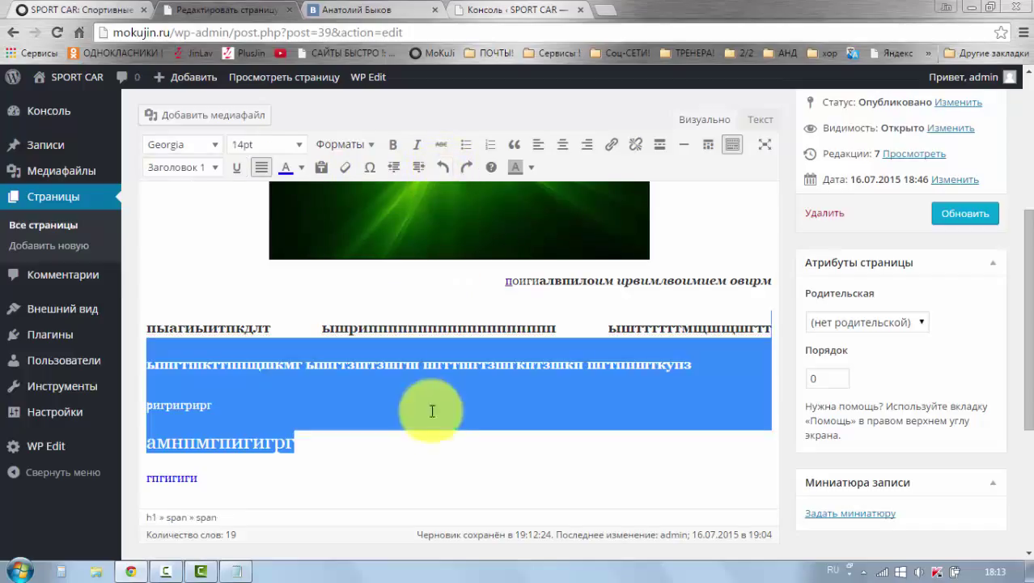
left_click(447, 438)
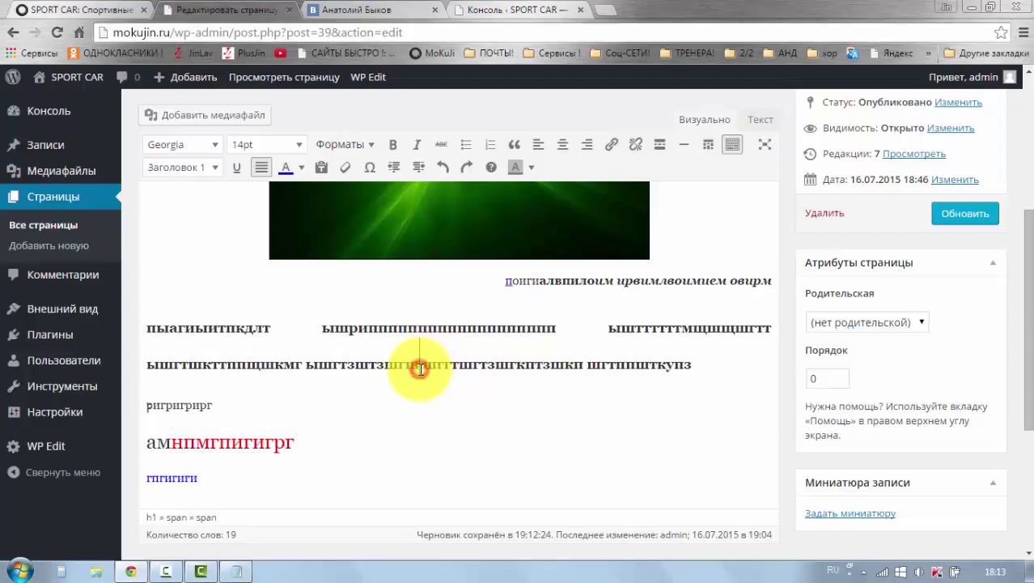
- Give "игригрирг" in the line above "амнпмгпигигрг" a red background, leaving out the line's first letter
left_click_drag(238, 403, 152, 398)
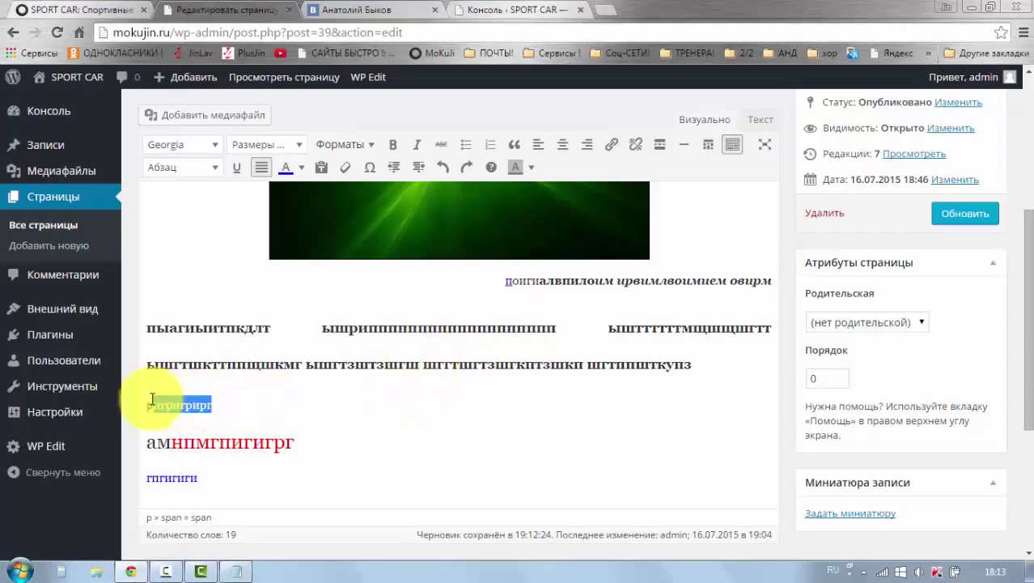
left_click(534, 169)
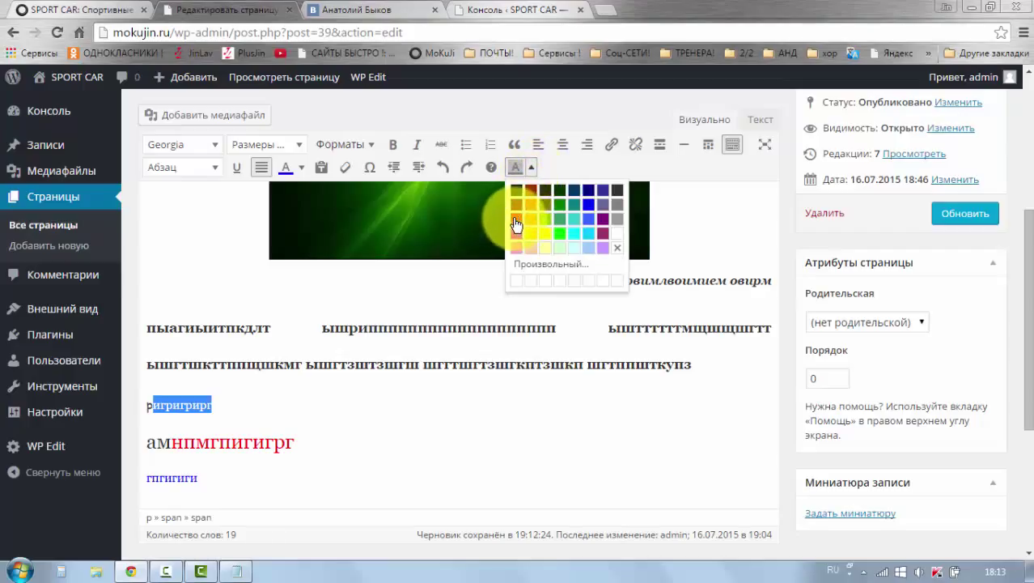
left_click(515, 218)
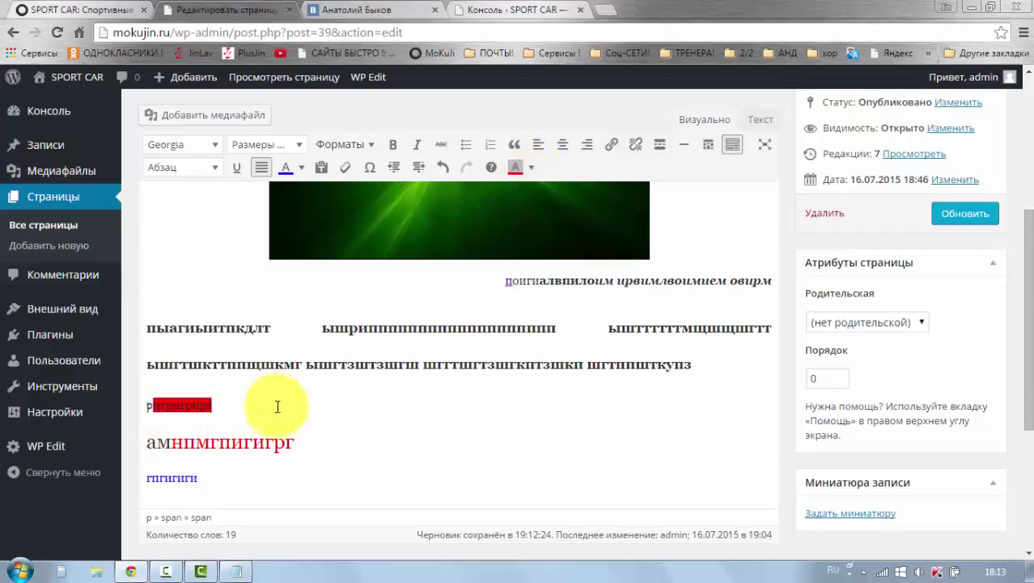
left_click(183, 408)
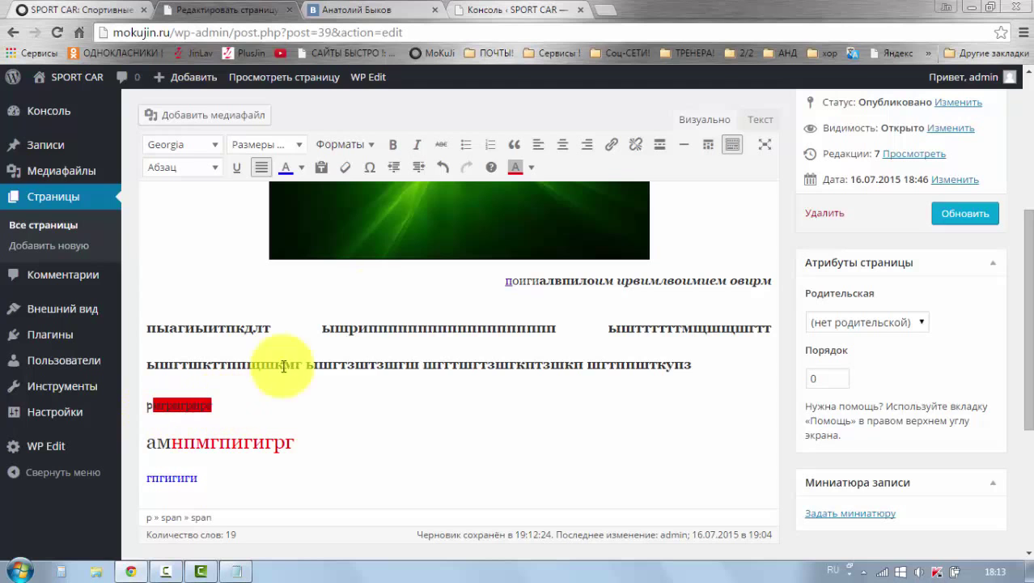
- Change the background of "игригрирг" in the line above "амнпмгпигигрг" to yellow
left_click(532, 167)
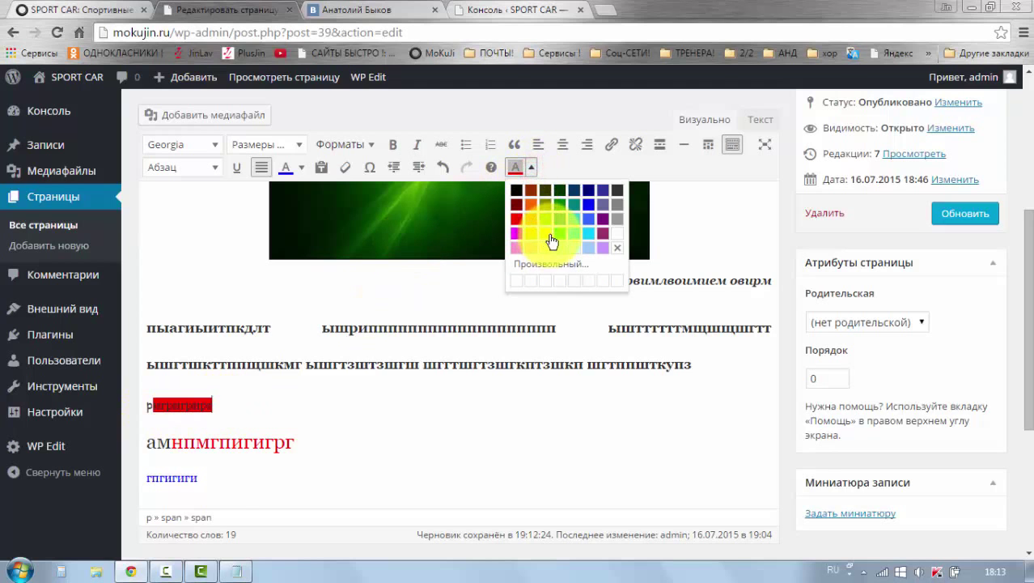
left_click(547, 234)
left_click_drag(249, 411, 154, 408)
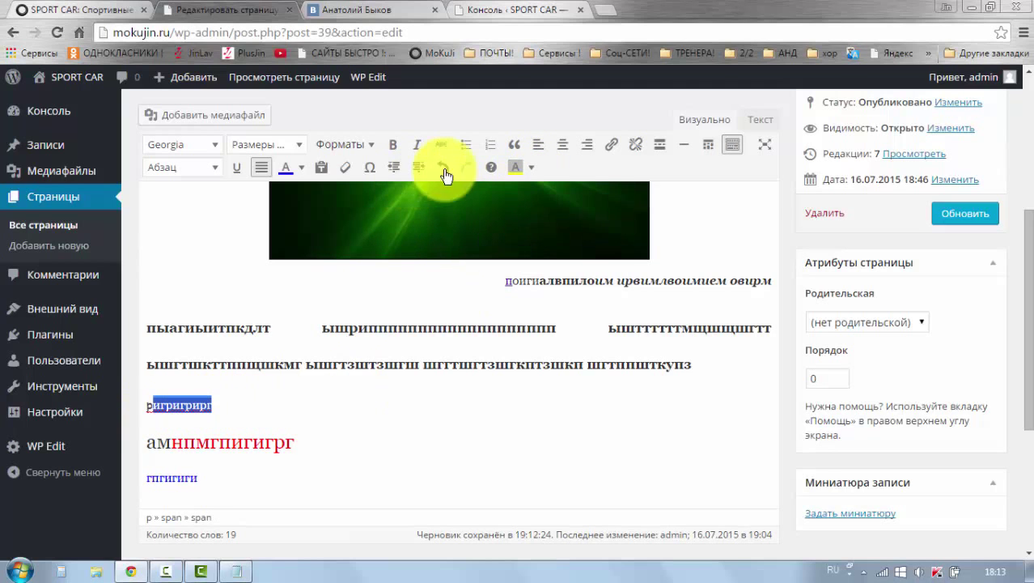
left_click(515, 166)
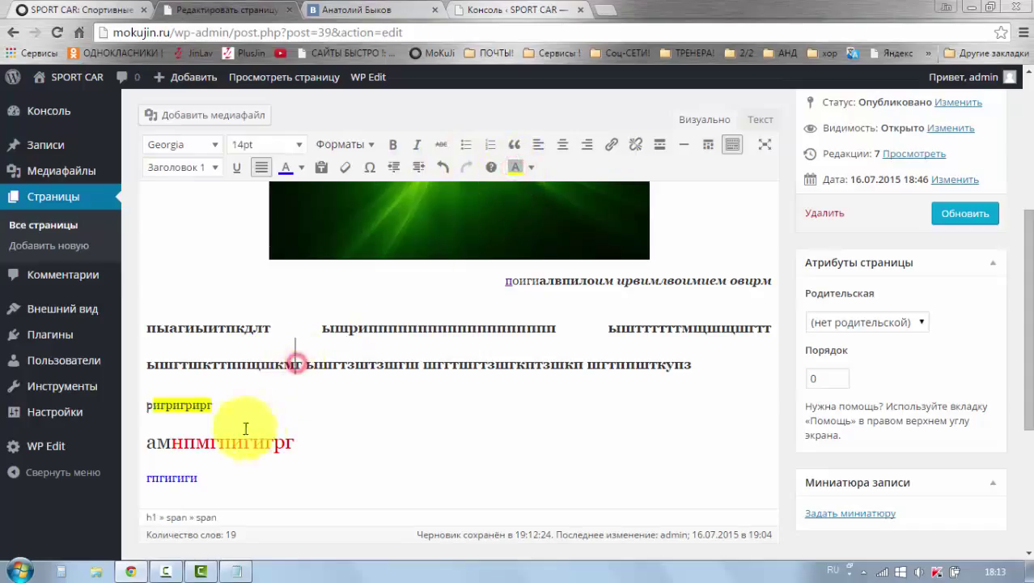
left_click(158, 412)
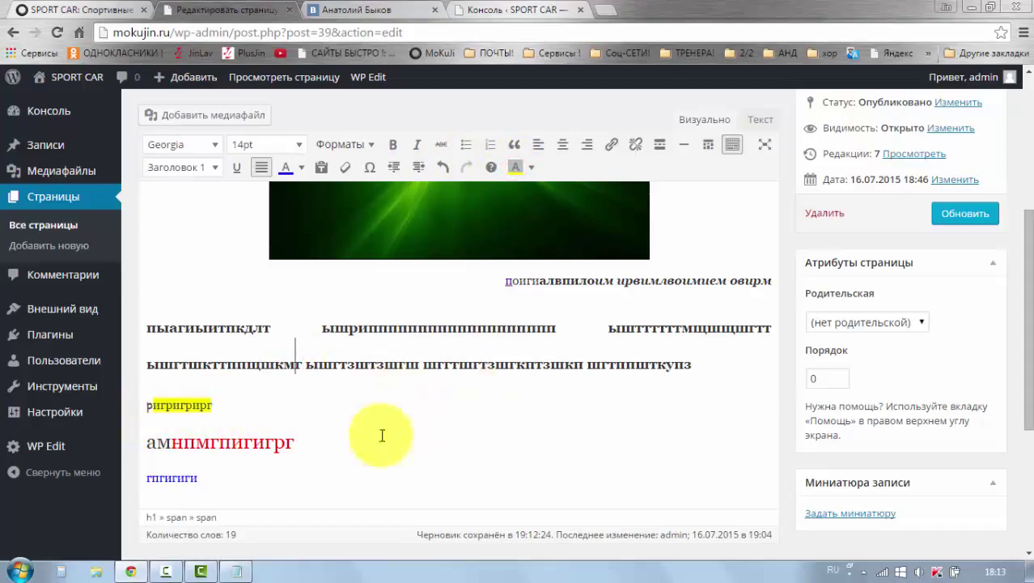
- Try left and centre alignment on the text from the heading paragraph through "амнпмгпигигрг", and leave it right-aligned
left_click_drag(335, 455, 208, 325)
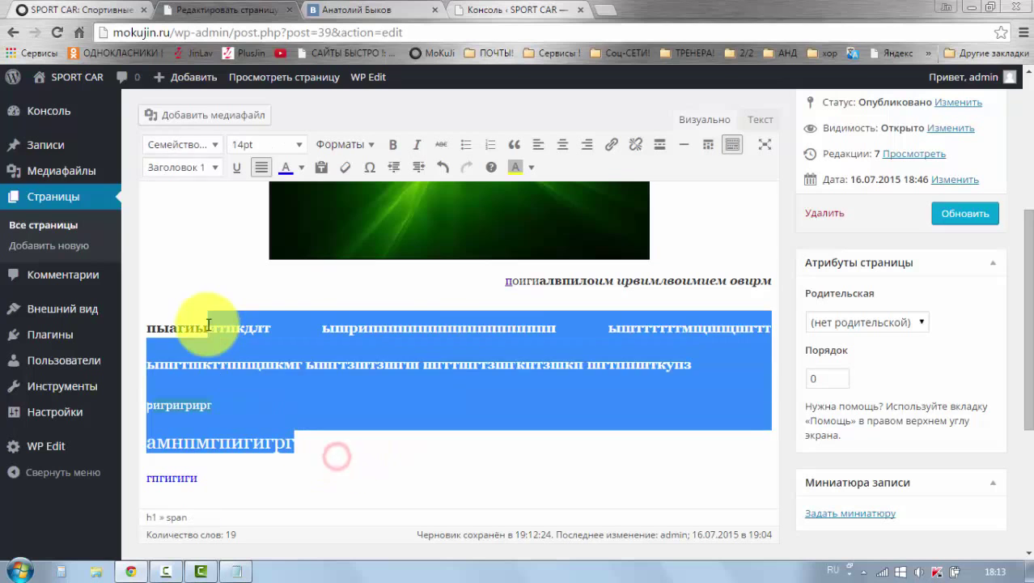
left_click(538, 146)
left_click(562, 145)
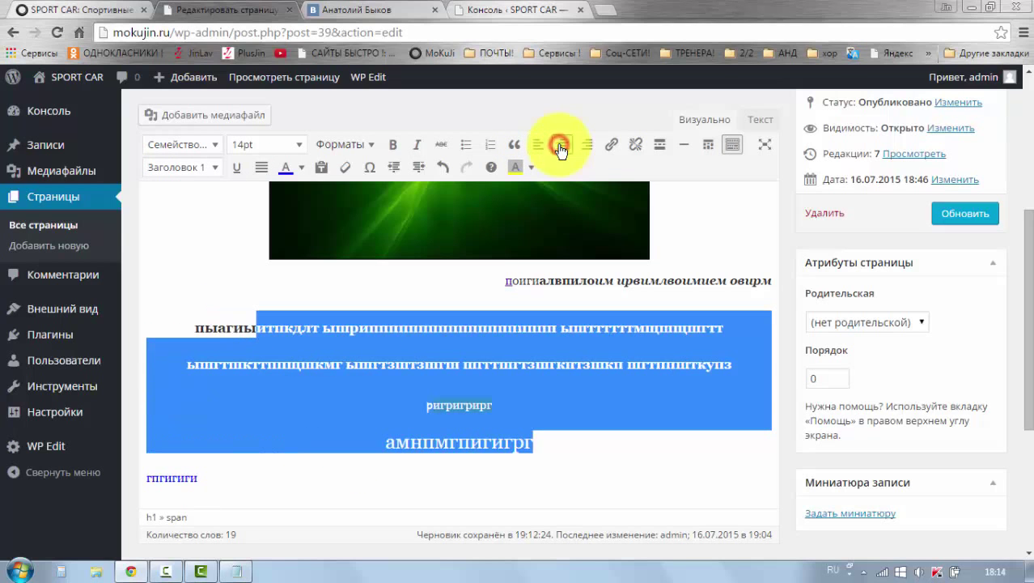
left_click(591, 147)
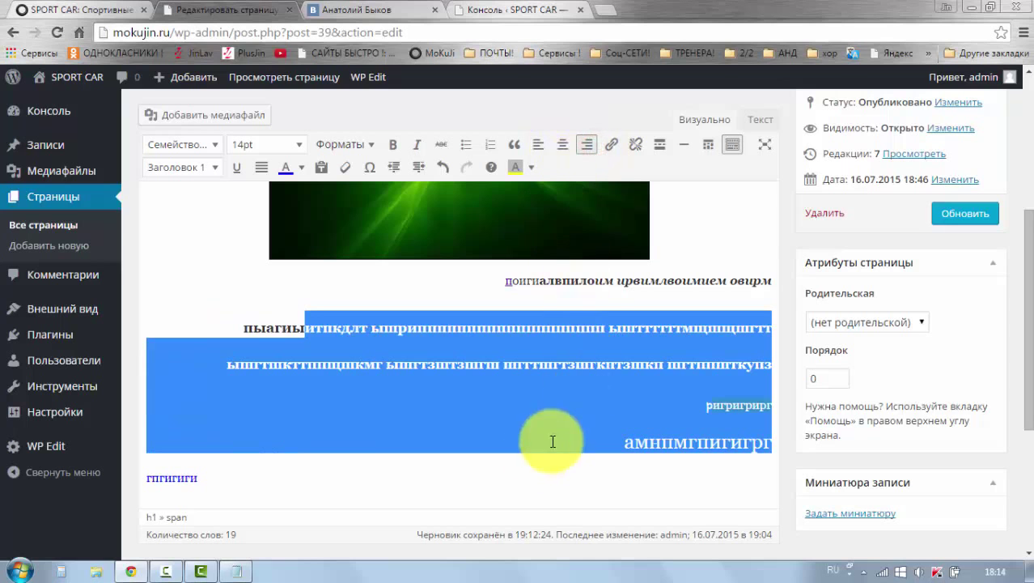
left_click(447, 483)
- Update the published page "как посадить дерево" with the current formatting
scroll(454, 453, "up", 5)
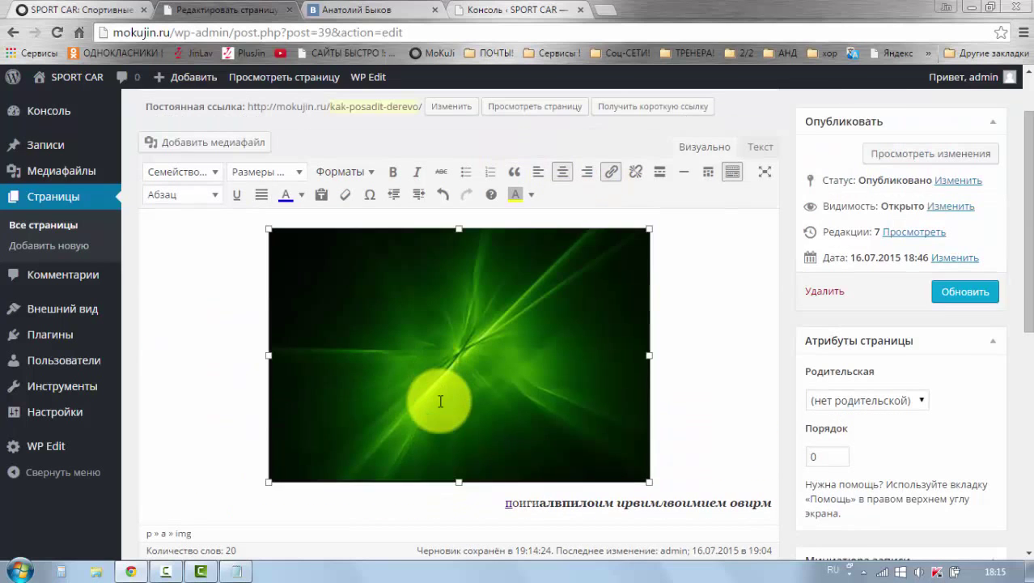
left_click(462, 341)
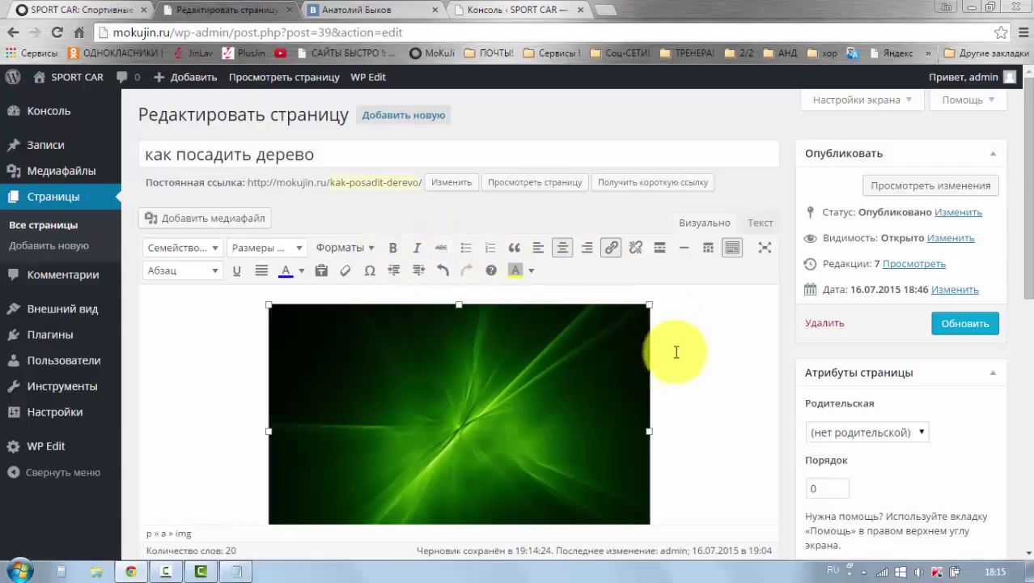
left_click(673, 378)
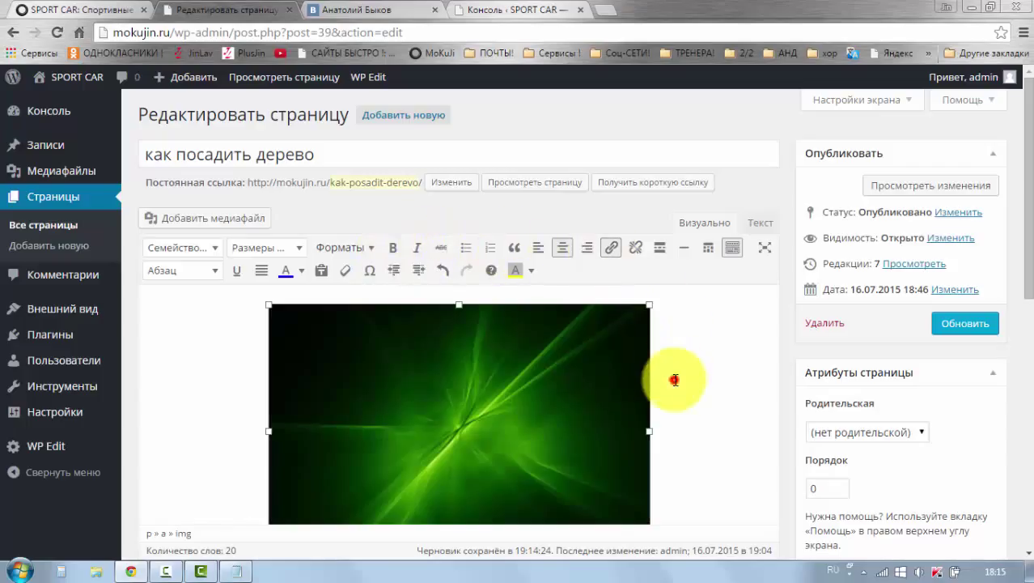
left_click(955, 324)
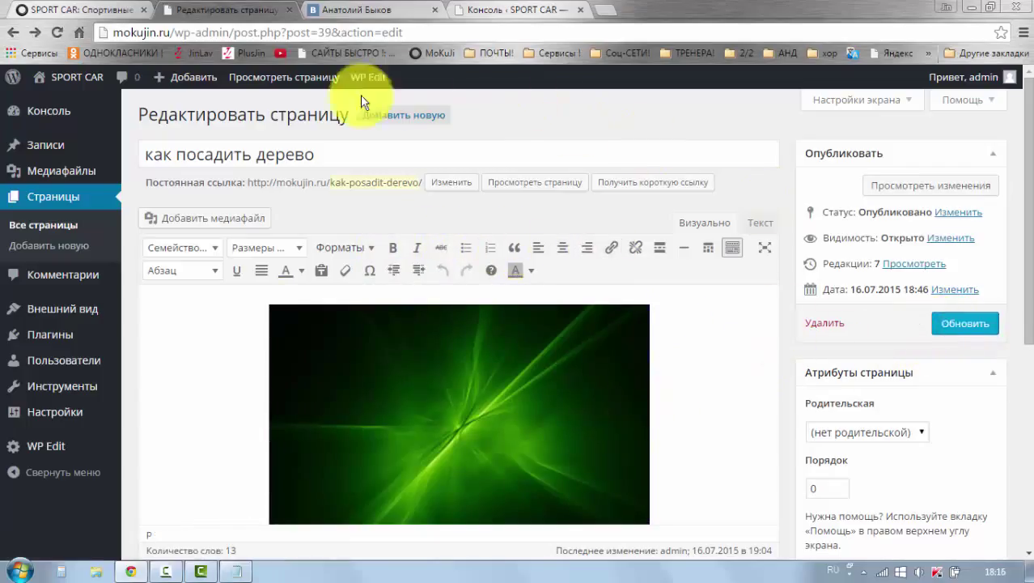
- View the page "как посадить дерево" on the site and check its image, text colours, alignment and yellow background
left_click(301, 80)
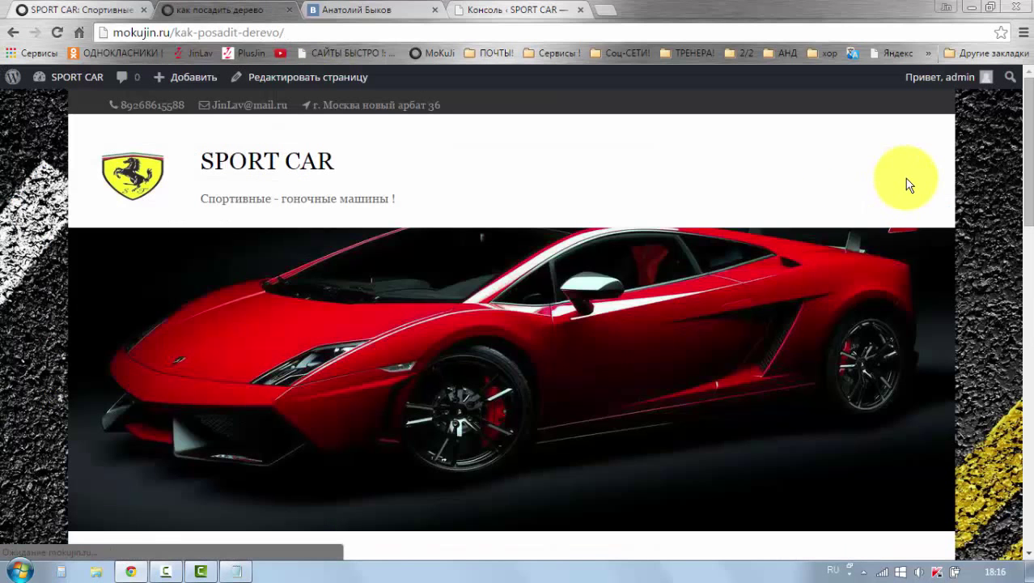
scroll(472, 333, "down", 7)
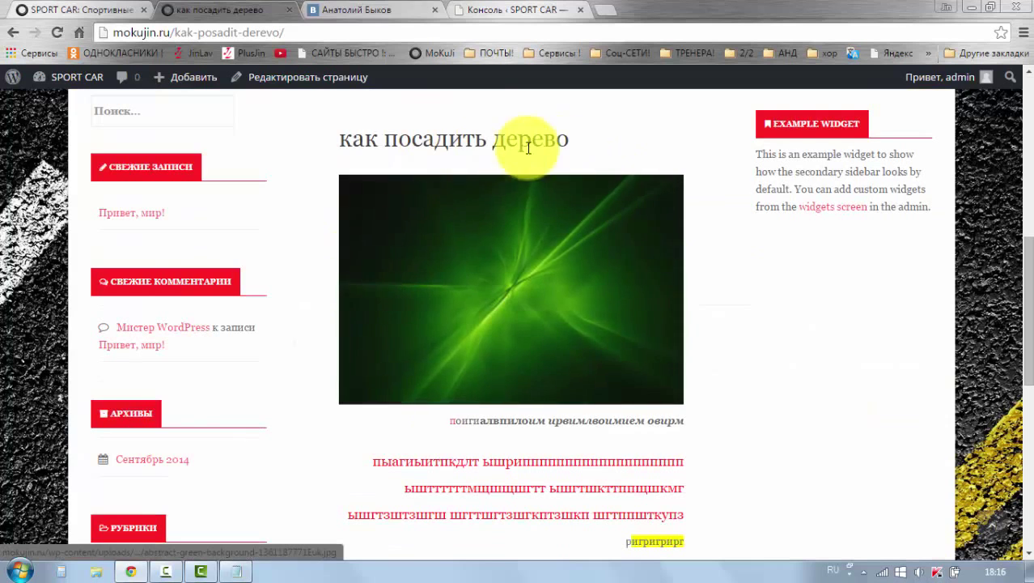
scroll(495, 372, "down", 2)
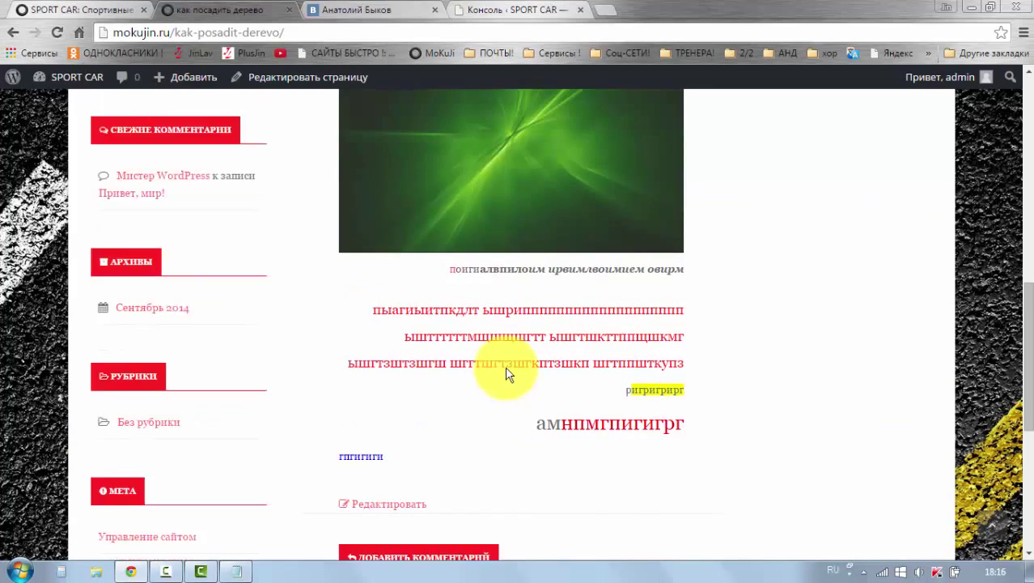
scroll(480, 362, "up", 1)
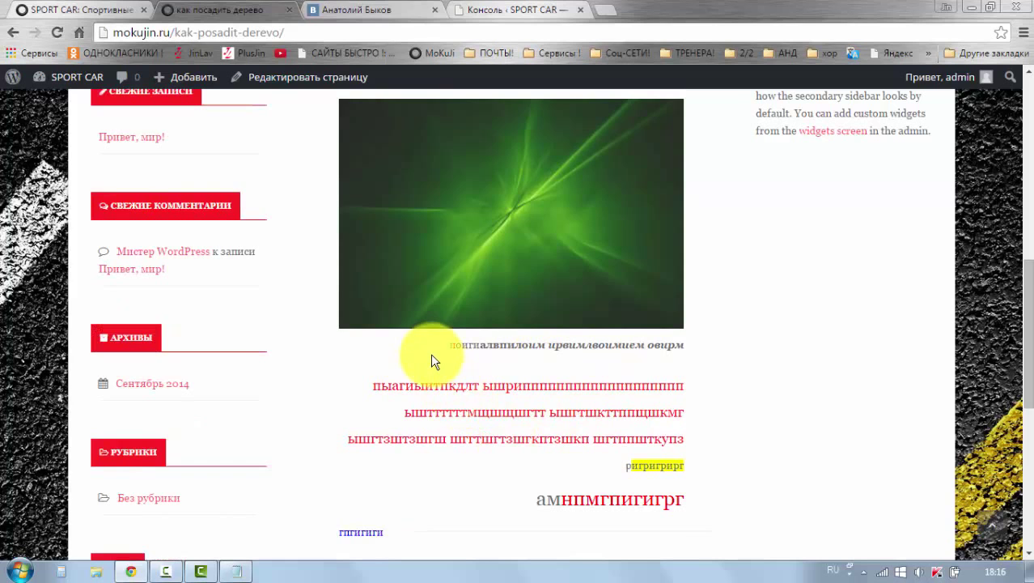
scroll(432, 356, "up", 2)
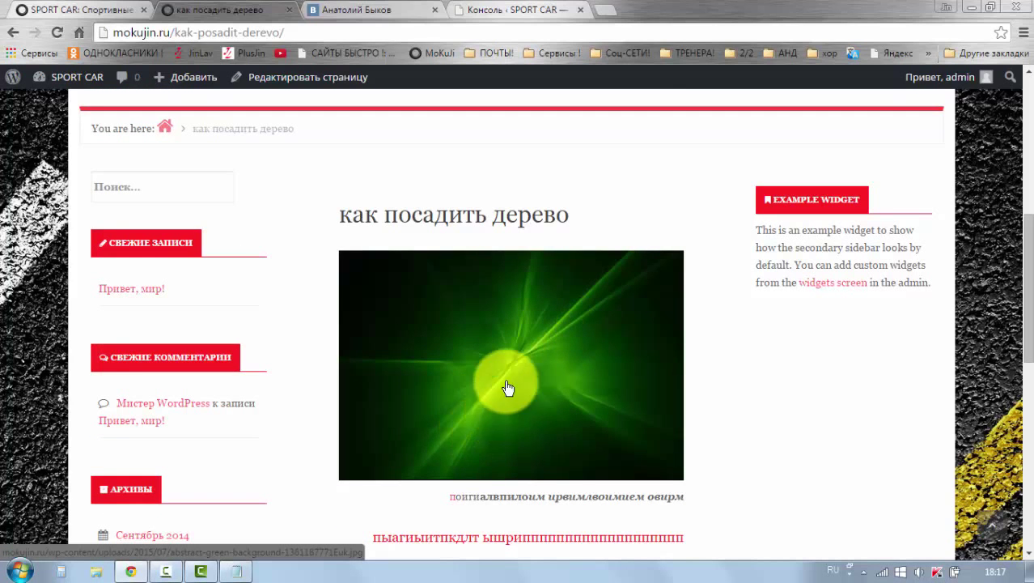
scroll(506, 386, "down", 2)
scroll(506, 370, "up", 2)
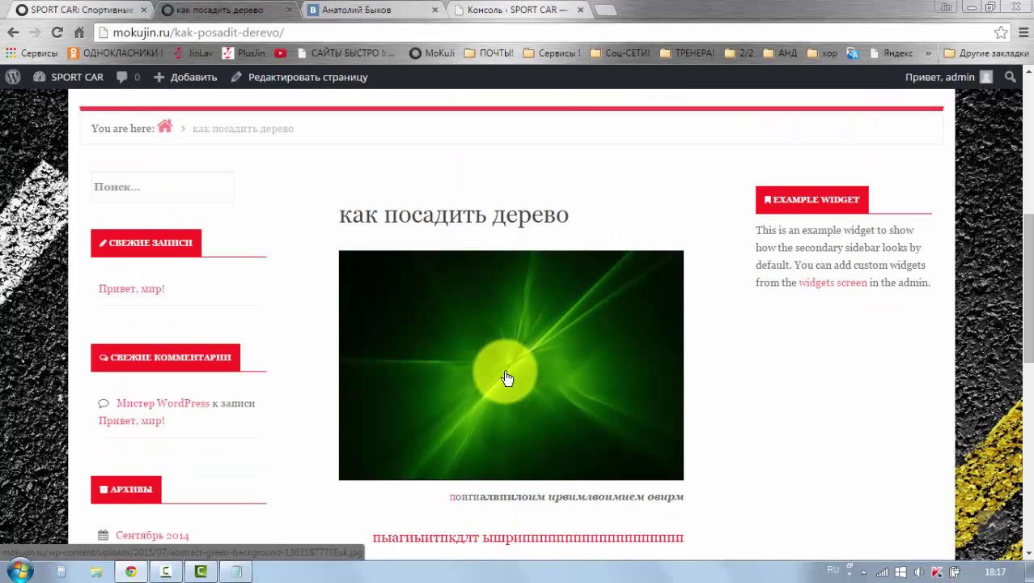
scroll(461, 393, "down", 2)
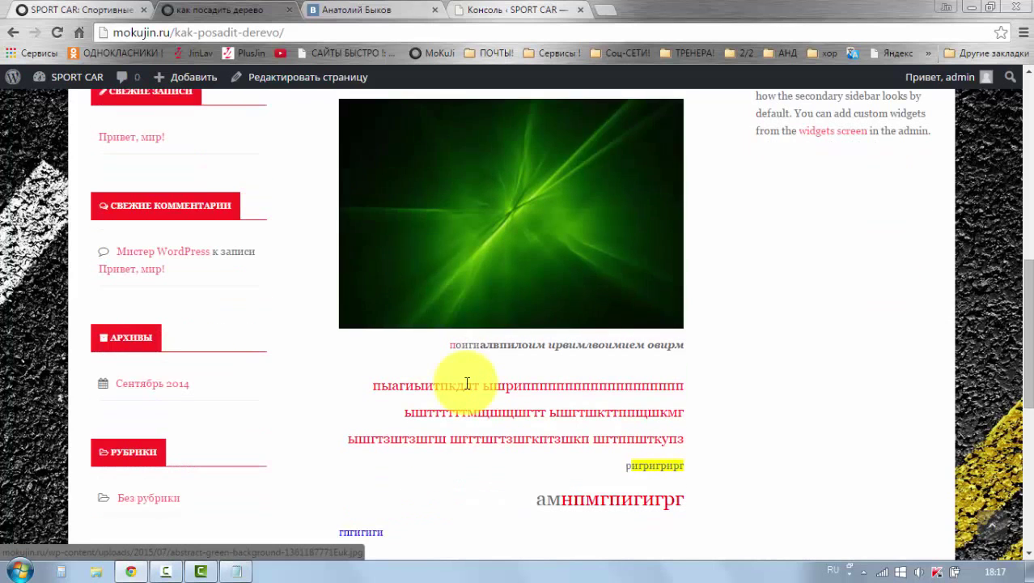
scroll(467, 382, "up", 1)
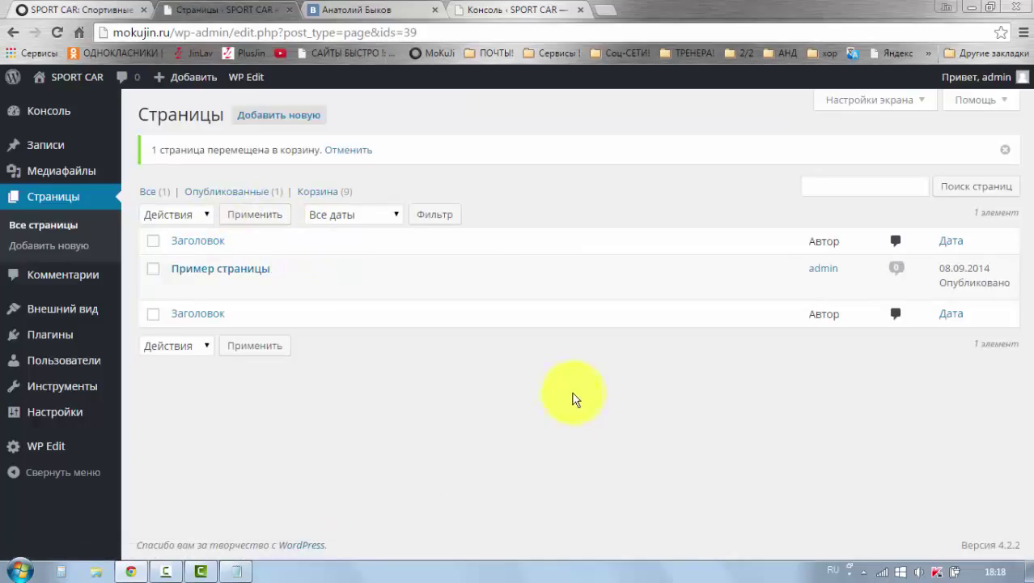
- Open the admin dashboard from the pages list
left_click(23, 111)
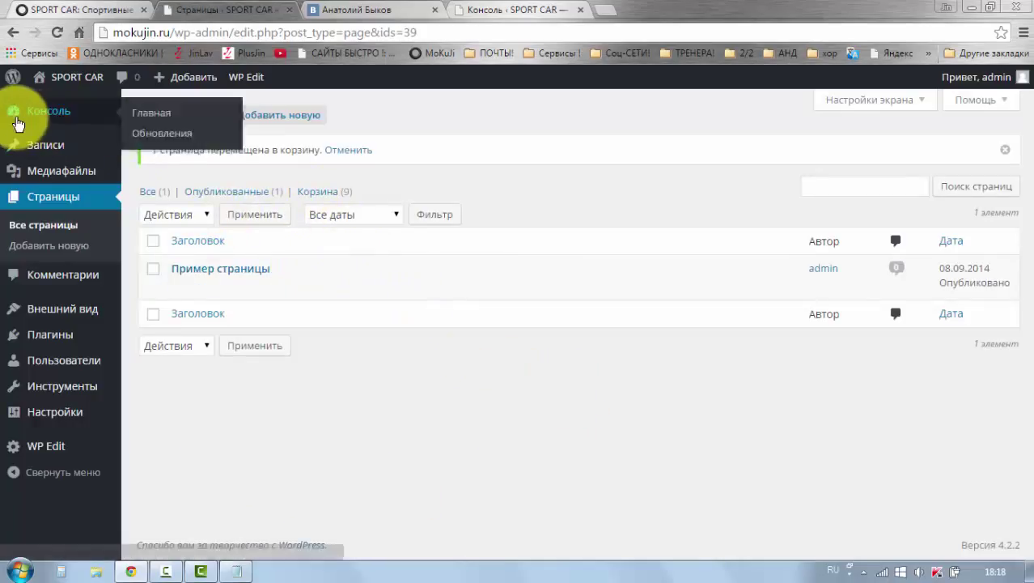